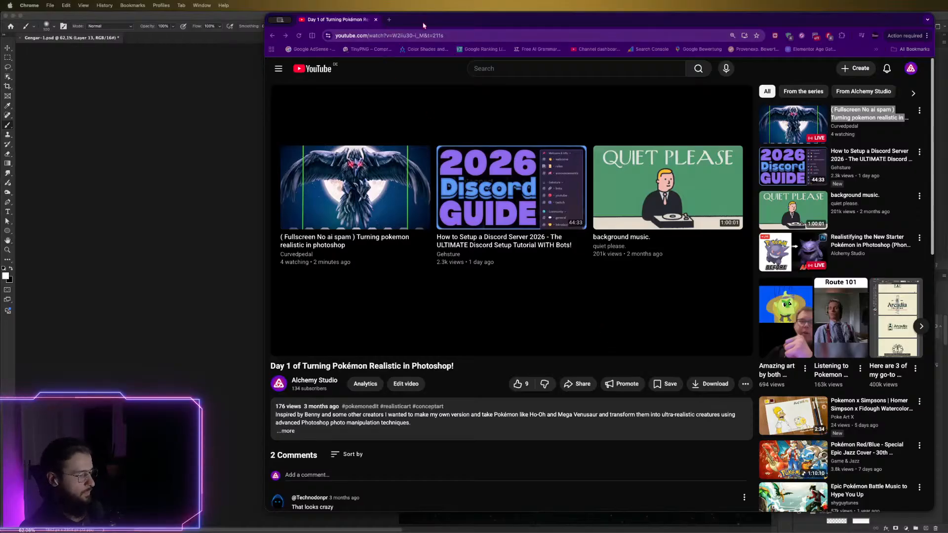
# Open a new browser tab and search the web for "new starters"
pyautogui.moveTo(430, 24)
pyautogui.mouseDown()
pyautogui.moveTo(271, 105)
pyautogui.moveTo(377, 56)
pyautogui.moveTo(504, 21)
pyautogui.moveTo(445, 24)
pyautogui.mouseUp()
pyautogui.click(390, 19)
pyautogui.click(513, 159)
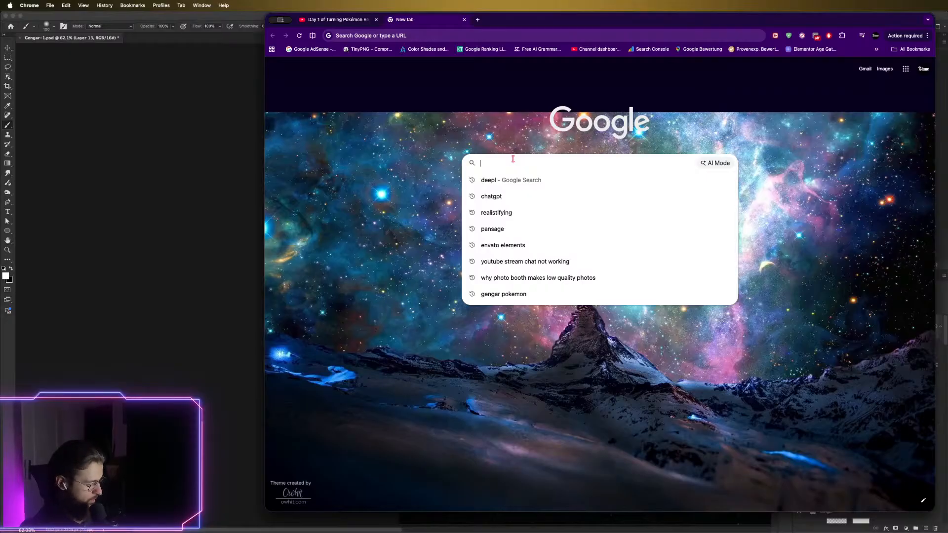
pyautogui.write('w')
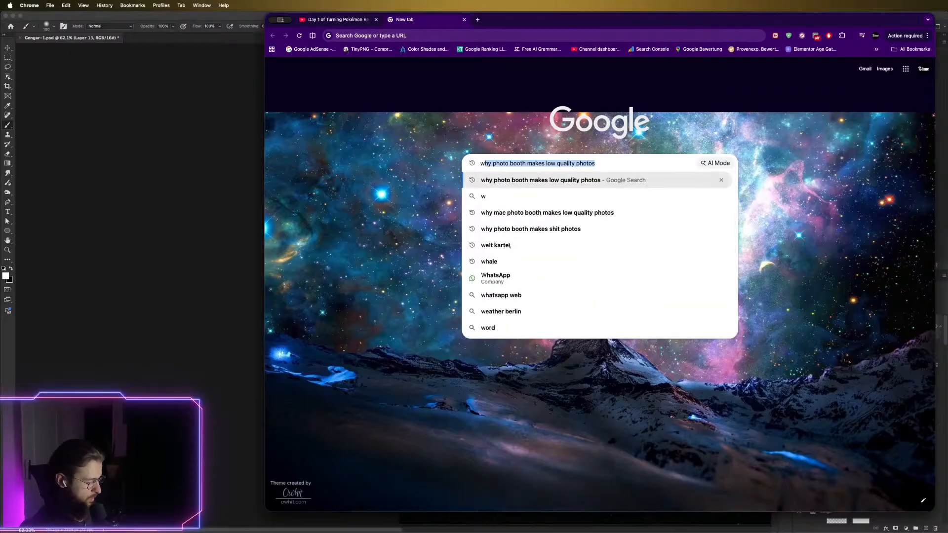
pyautogui.press('BackSpace')
pyautogui.press('BackSpace')
pyautogui.write('new st')
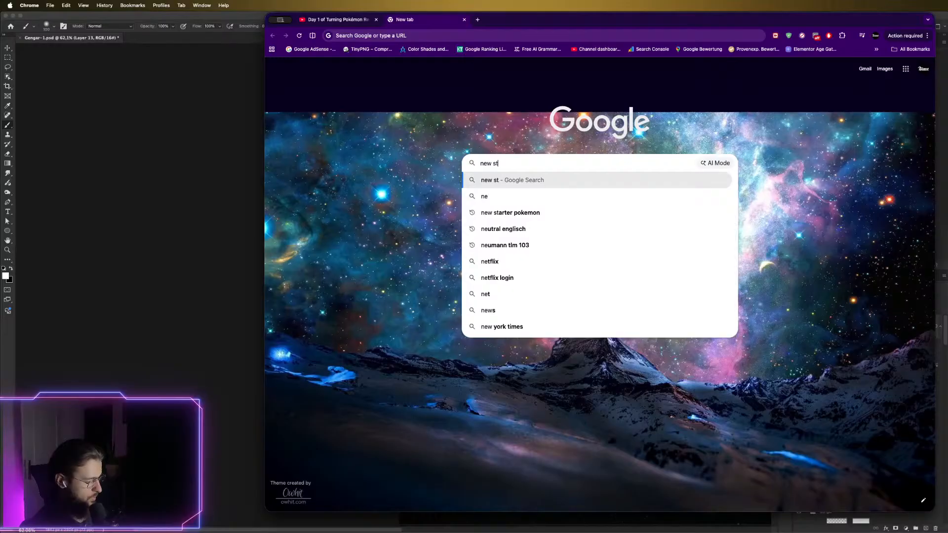
pyautogui.write('arters')
pyautogui.press('Return')
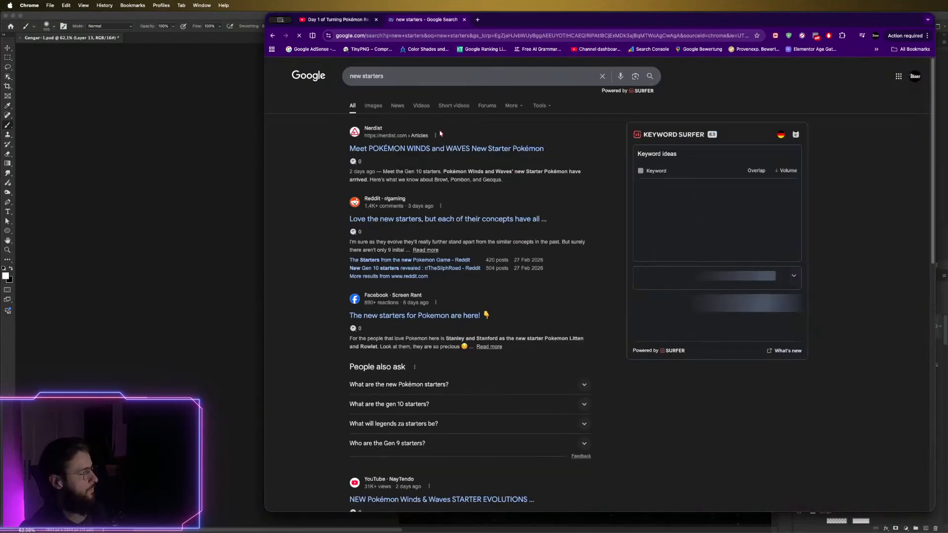
# Refine the web search to "new starters pokemon" and show the image results
pyautogui.click(441, 76)
pyautogui.write('poek')
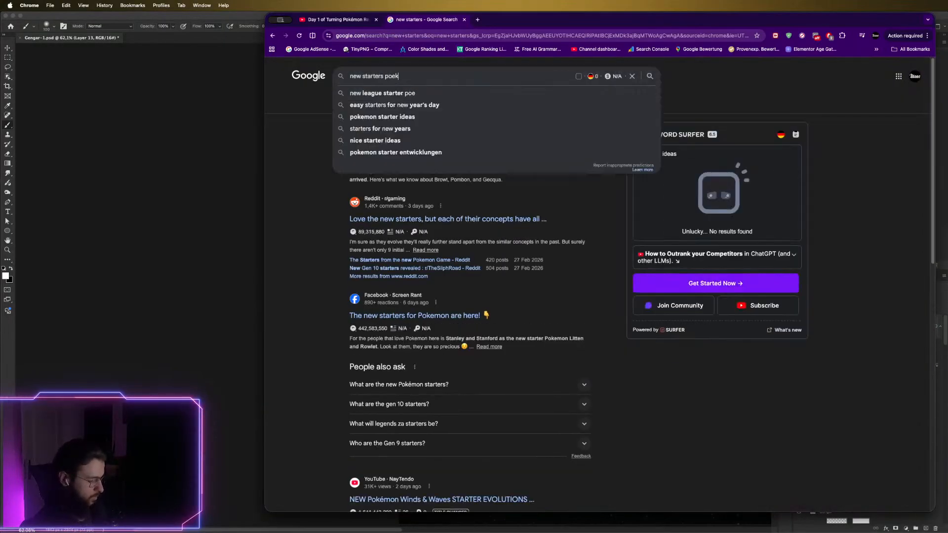
pyautogui.write('on')
pyautogui.press('Return')
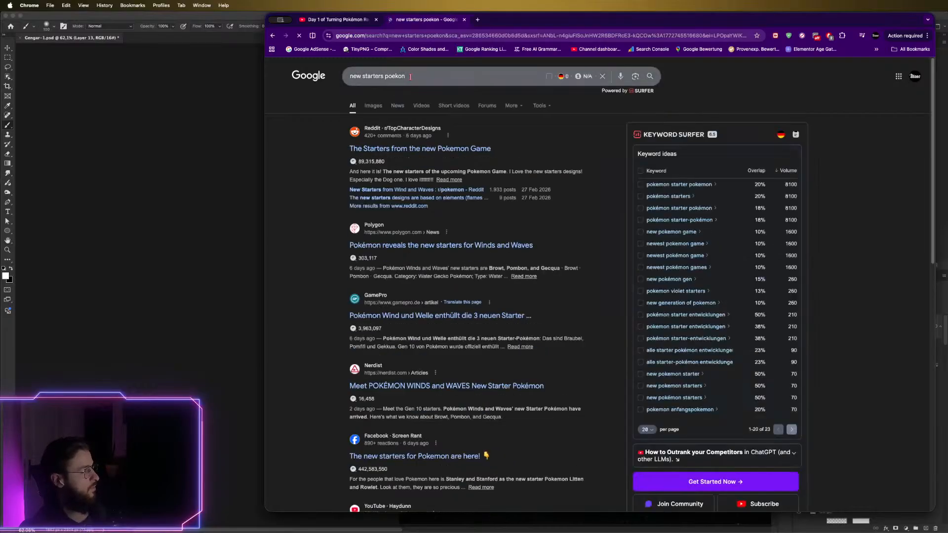
pyautogui.click(409, 76)
pyautogui.press('BackSpace')
pyautogui.press('BackSpace')
pyautogui.press('BackSpace')
pyautogui.press('BackSpace')
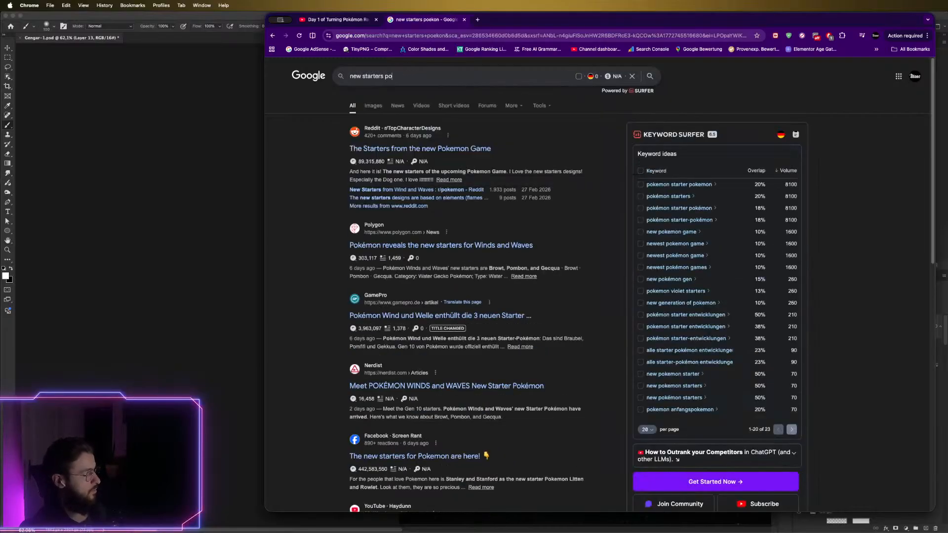
pyautogui.write('kemon')
pyautogui.press('Return')
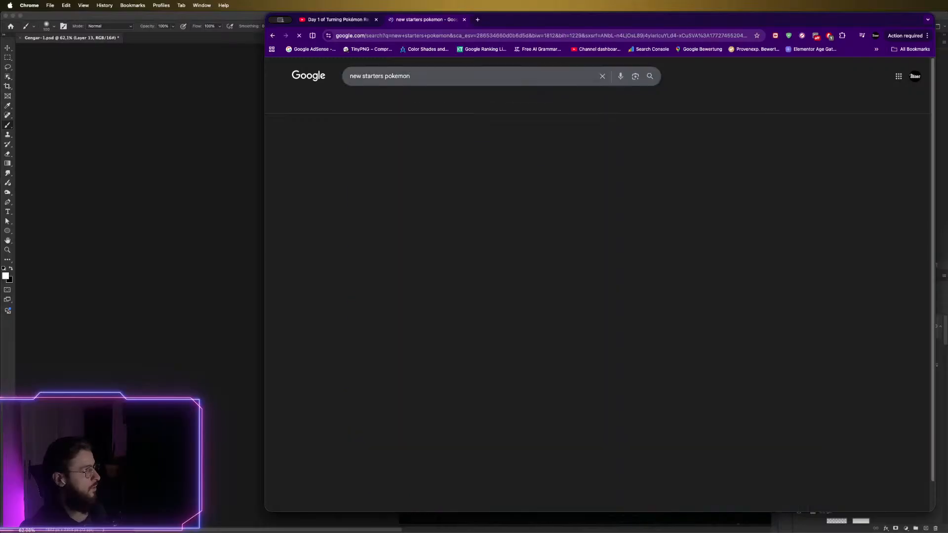
pyautogui.click(373, 107)
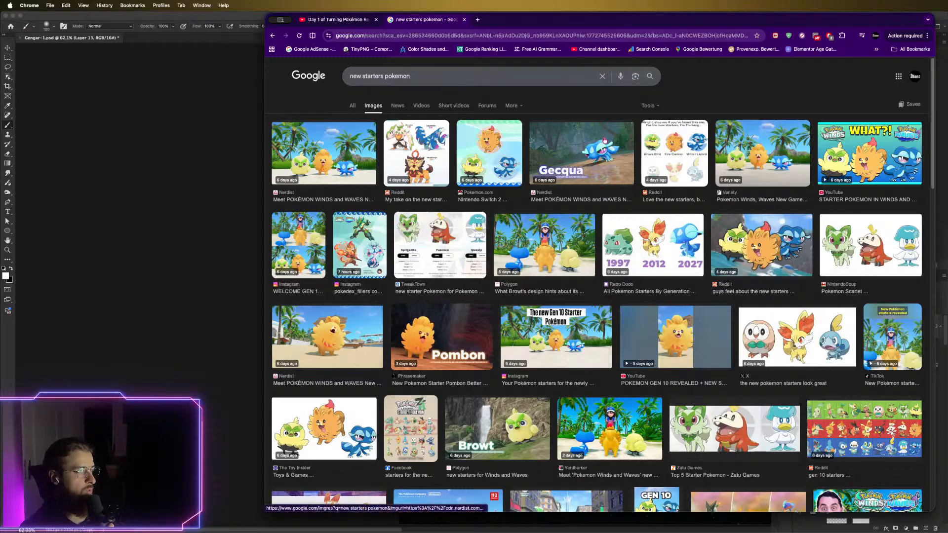
# Enlarge the Pokemon.com artwork of the three starters from the image results and view the picture in Preview
pyautogui.click(496, 152)
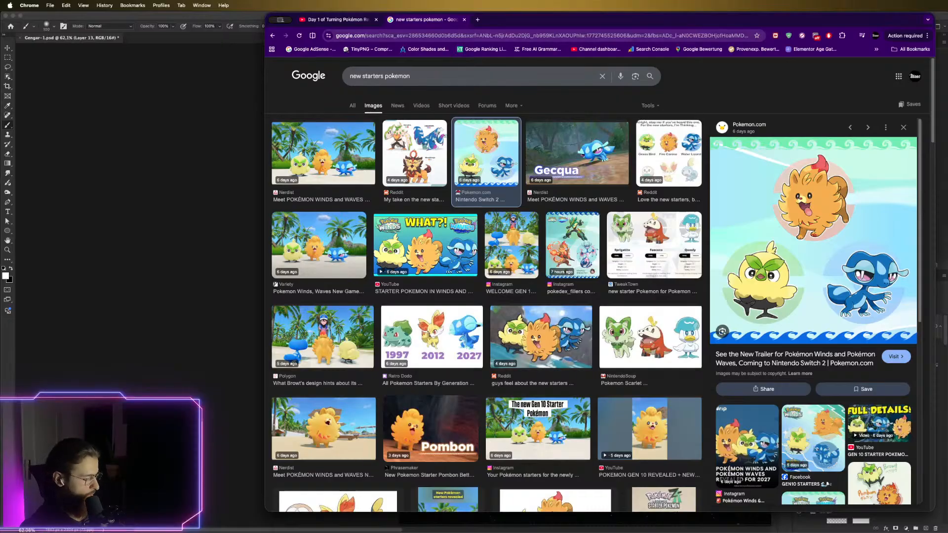
pyautogui.press('super+Tab')
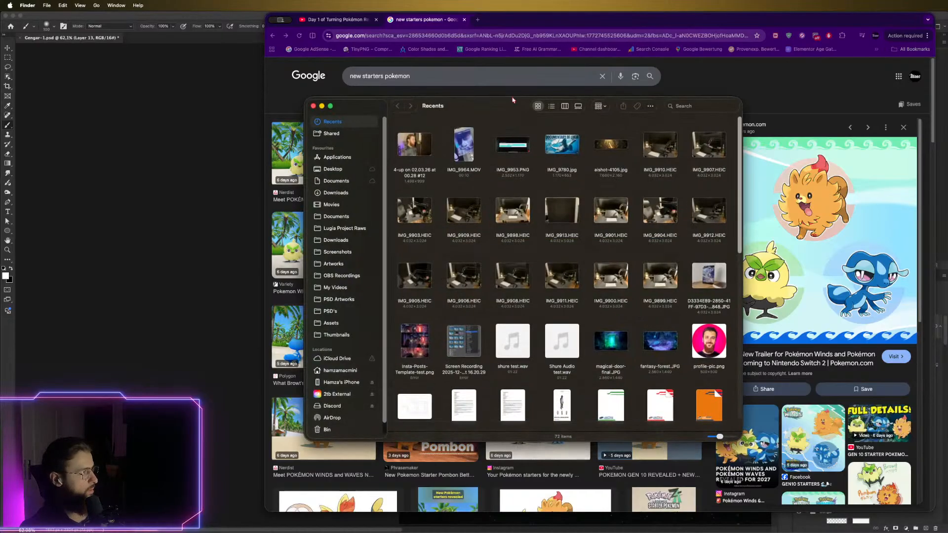
pyautogui.moveTo(512, 101); pyautogui.dragTo(514, 107)
pyautogui.press('super+w')
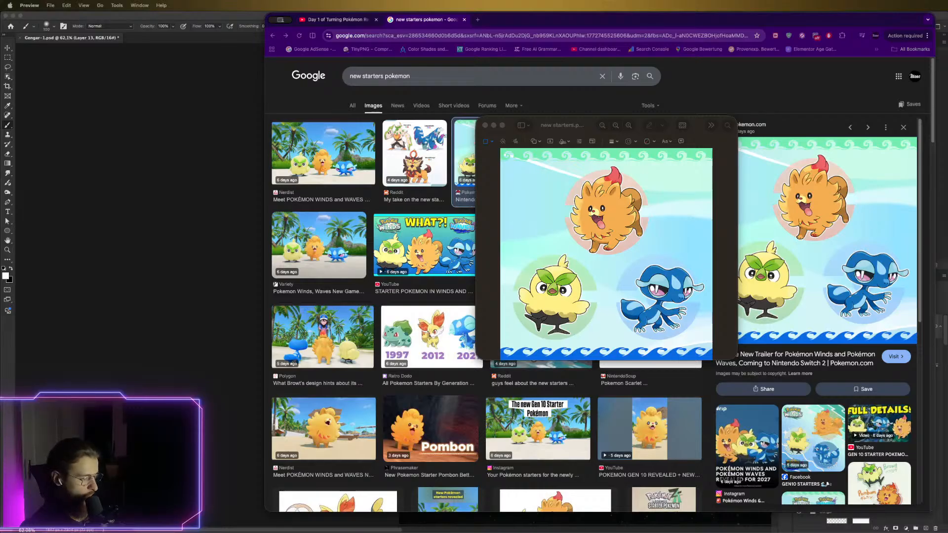
# Switch to Photoshop and start a new document with the recent 1842 x 2304 px, 72 ppi preset
pyautogui.press('super+Tab')
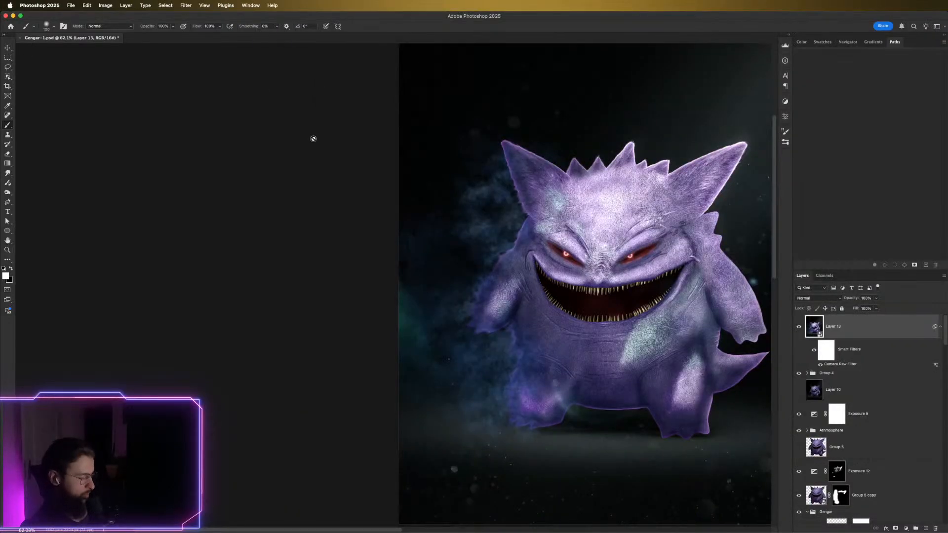
pyautogui.press('v')
pyautogui.moveTo(598, 237)
pyautogui.mouseDown()
pyautogui.moveTo(539, 228)
pyautogui.moveTo(549, 245)
pyautogui.mouseUp()
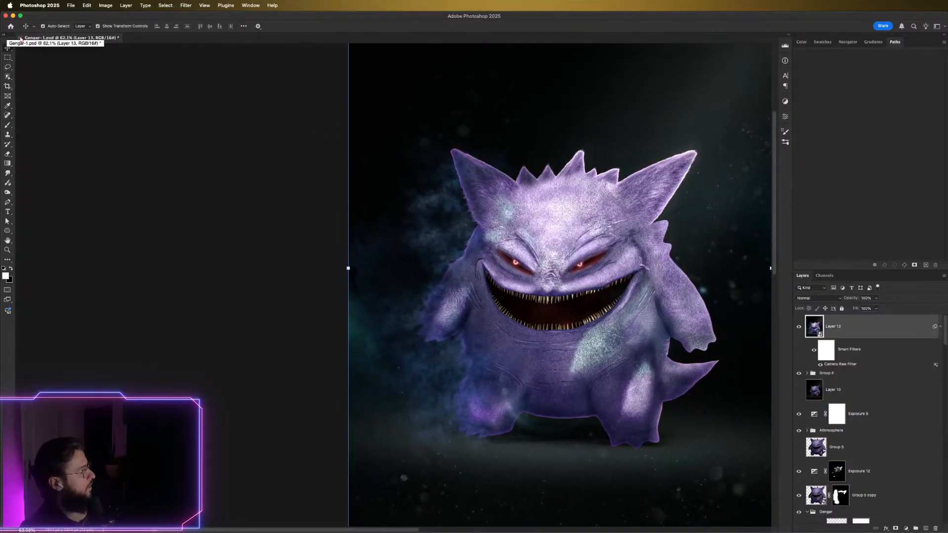
pyautogui.click(71, 5)
pyautogui.click(81, 17)
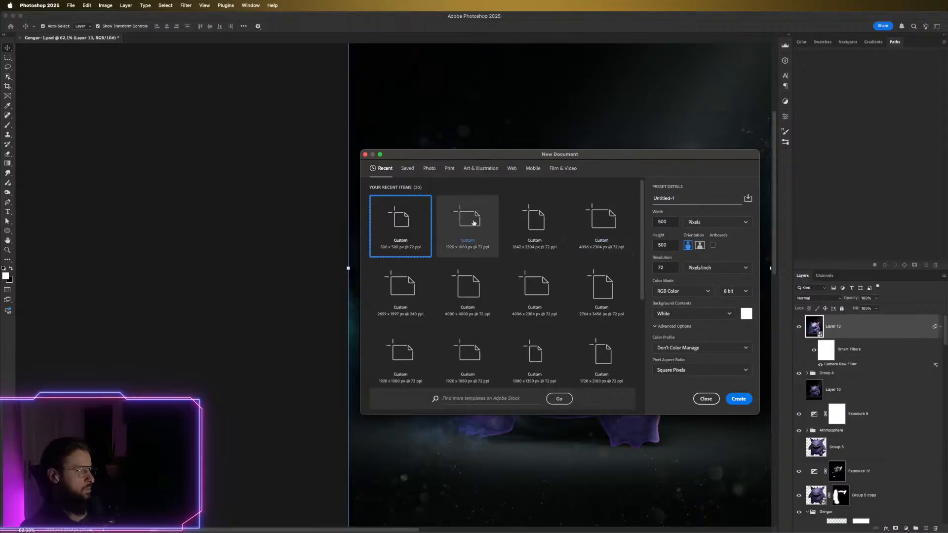
pyautogui.click(545, 220)
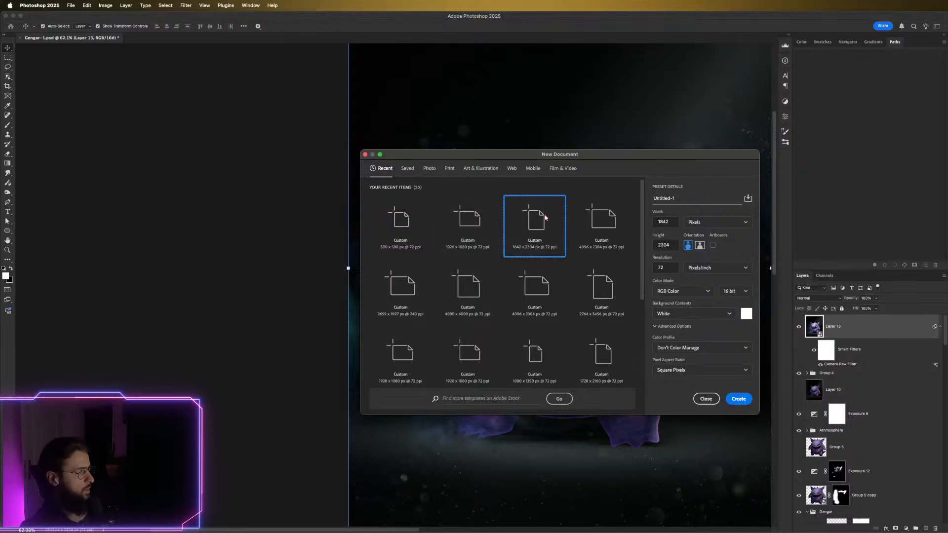
pyautogui.doubleClick(661, 198)
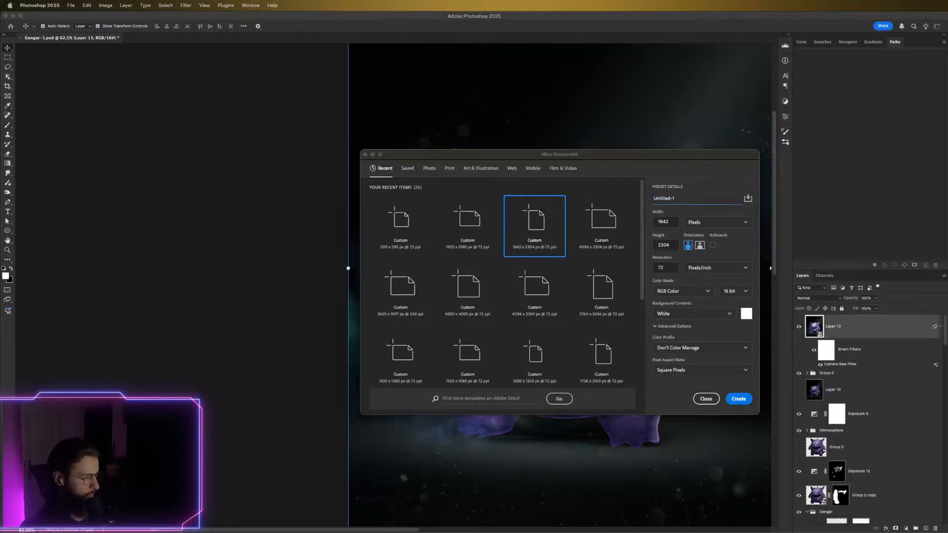
pyautogui.click(516, 307)
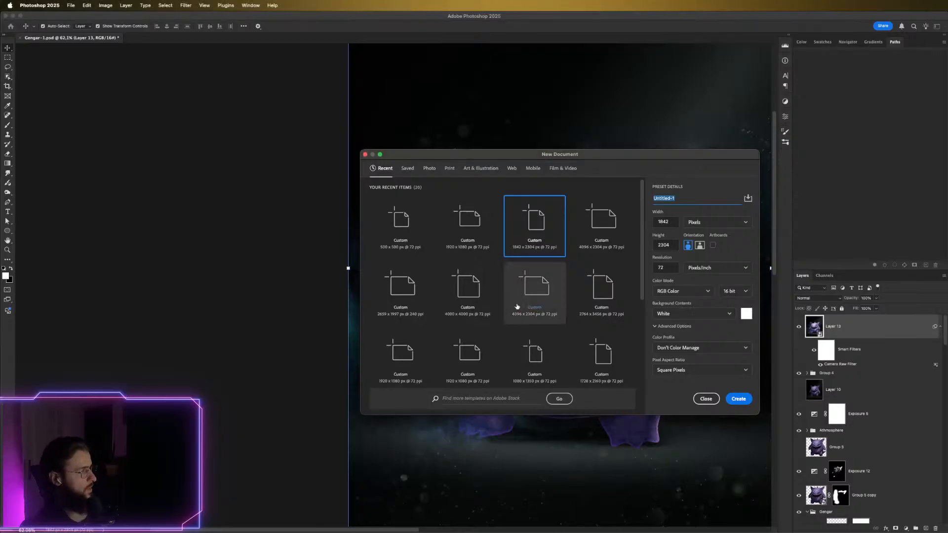
# Switch back to Chrome and run an image search for "new water starter name"
pyautogui.press('super+Tab')
pyautogui.press('super+Tab')
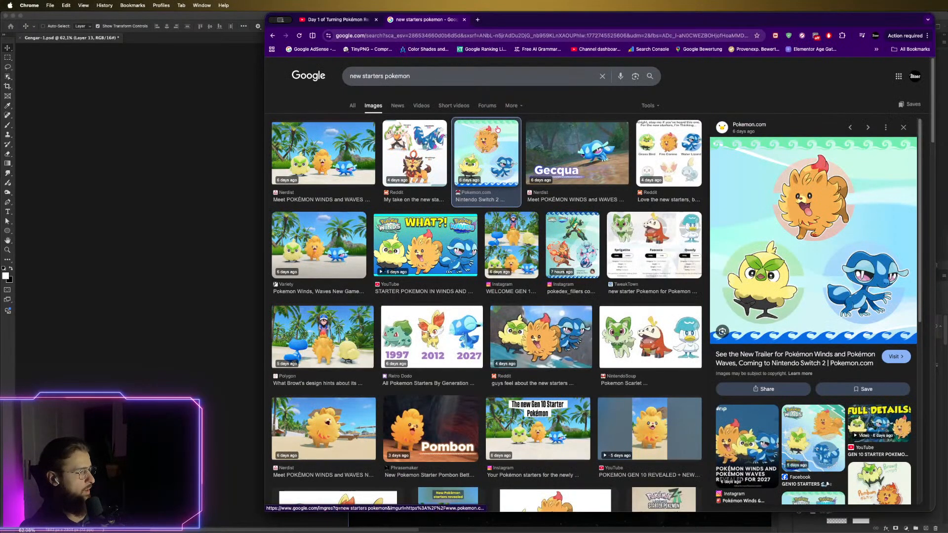
pyautogui.click(362, 76)
pyautogui.write('water')
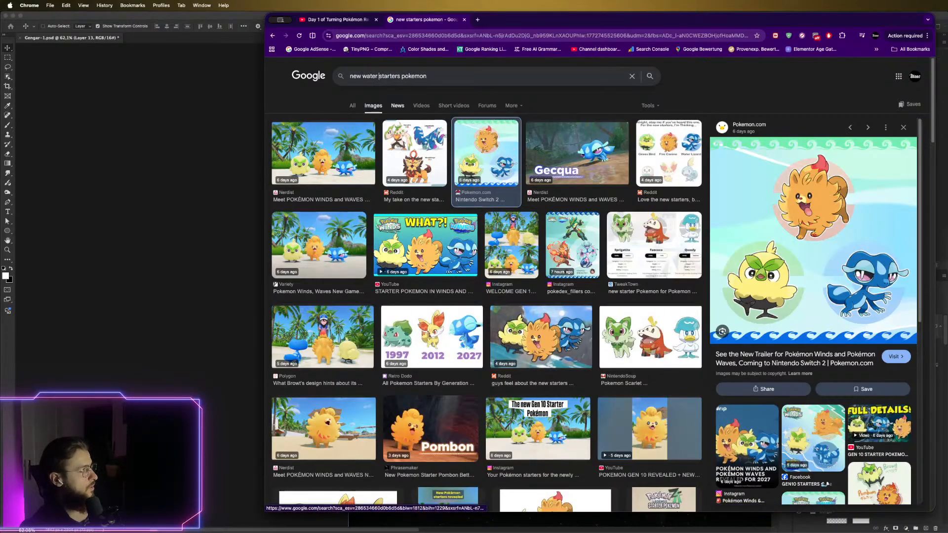
pyautogui.hotkey('alt', 'shift', 'Left')
pyautogui.press('BackSpace')
pyautogui.press('BackSpace')
pyautogui.press('BackSpace')
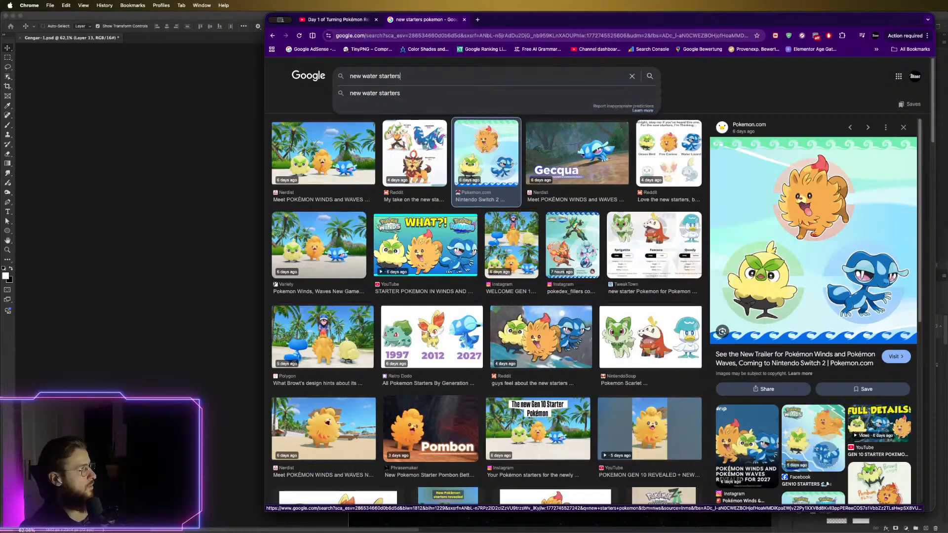
pyautogui.write('name')
pyautogui.press('Return')
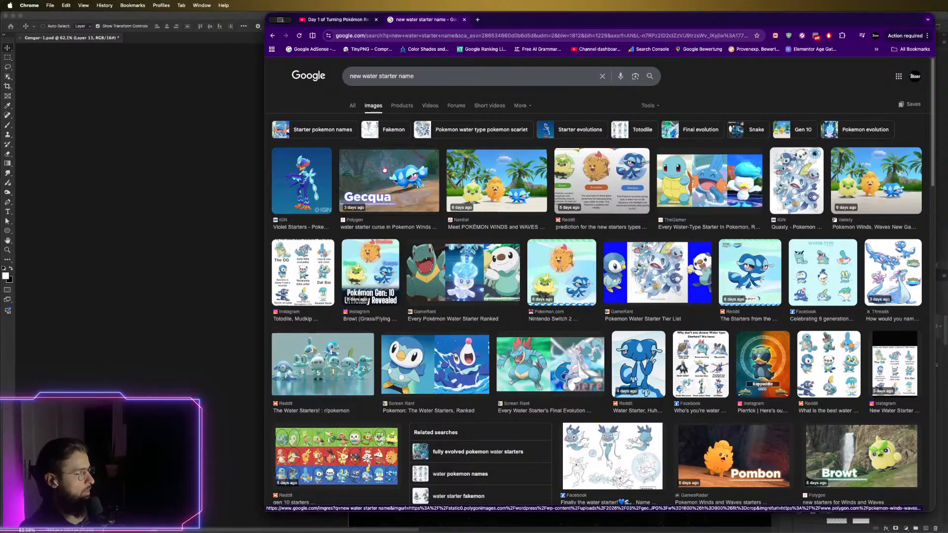
pyautogui.click(345, 19)
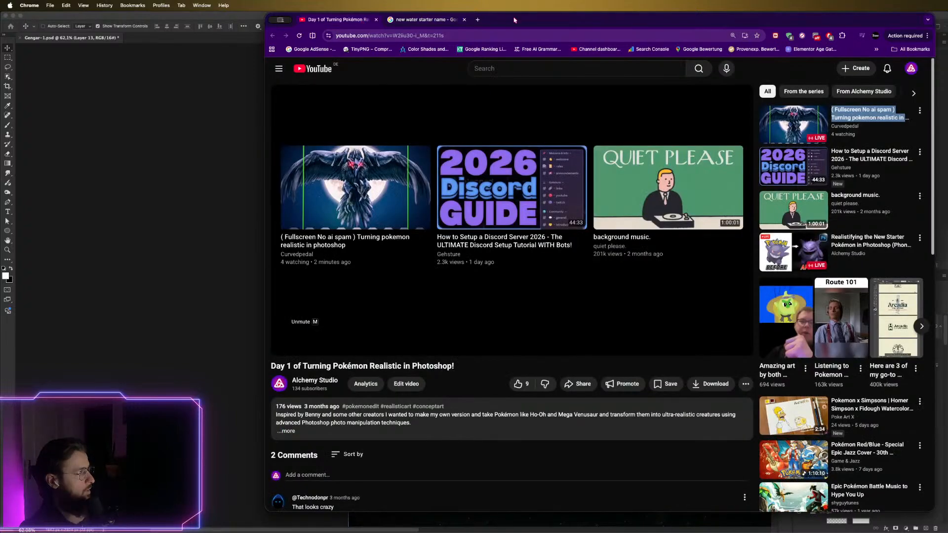
pyautogui.moveTo(513, 20); pyautogui.dragTo(513, 19)
pyautogui.click(421, 20)
pyautogui.click(346, 21)
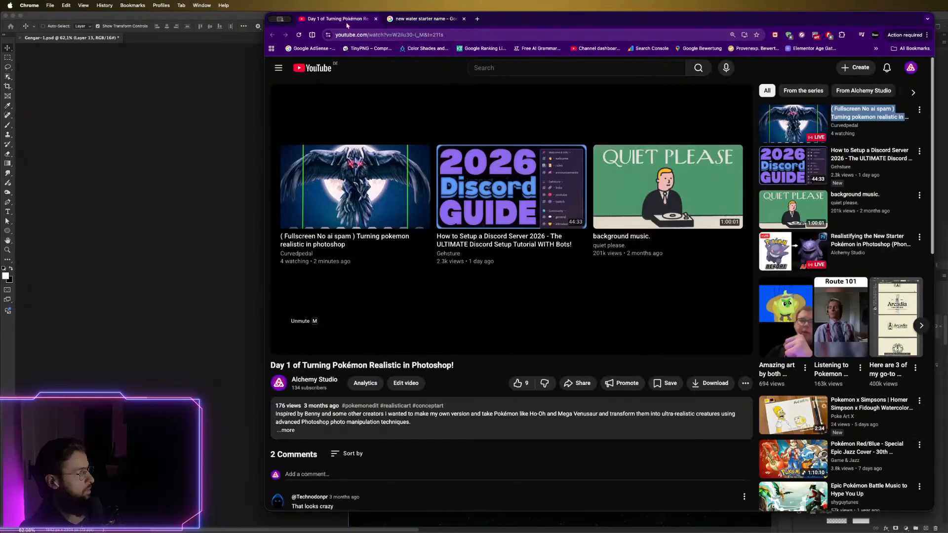
pyautogui.click(419, 22)
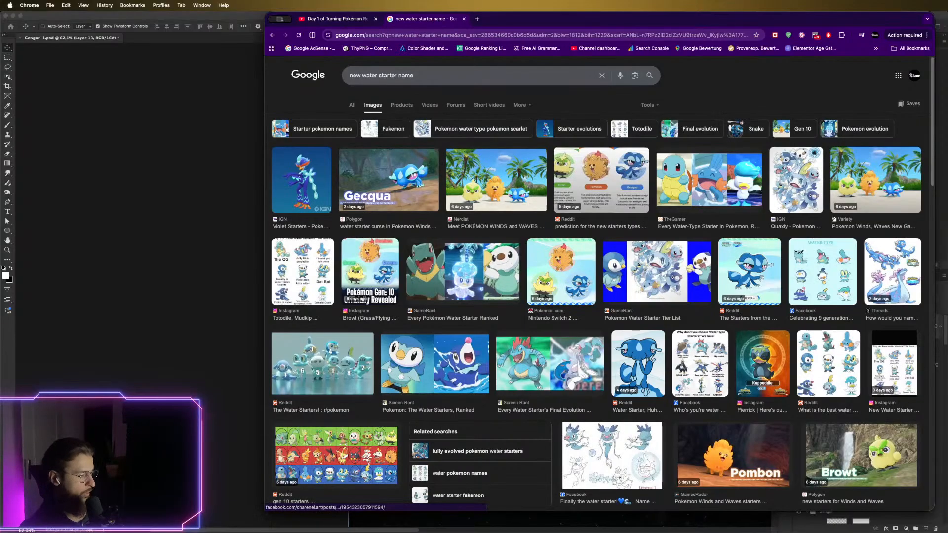
# Return to Photoshop, name the new 1842 x 2304 px document Gecqua and create it
pyautogui.press('super+Tab')
pyautogui.press('super+n')
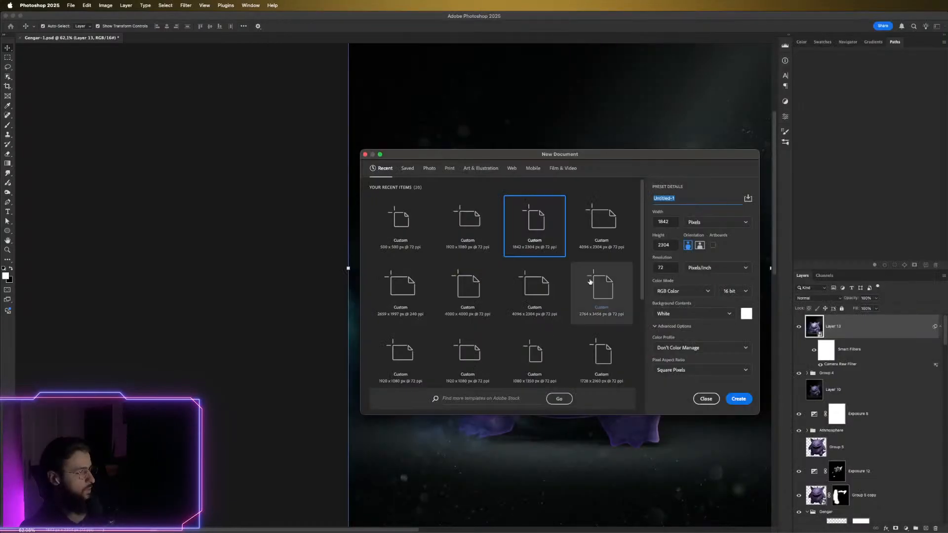
pyautogui.write('Gecqua')
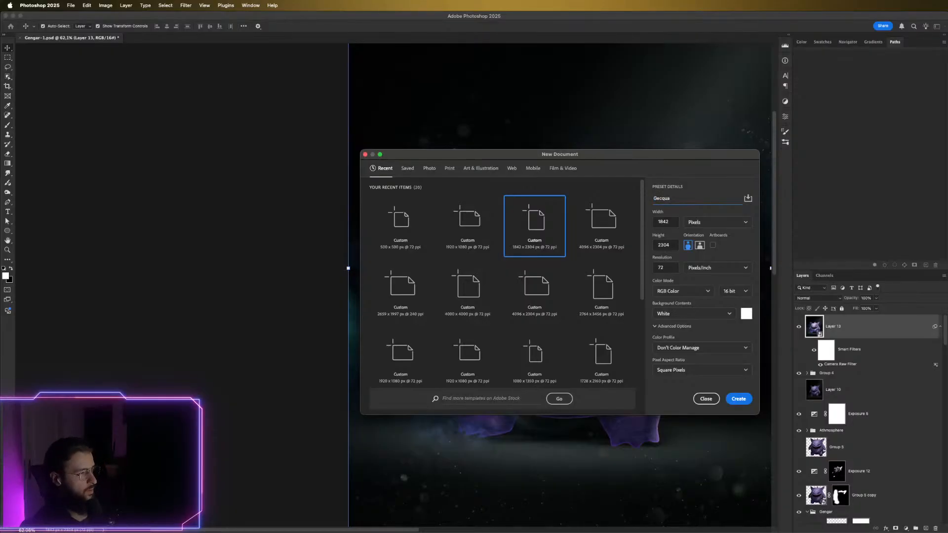
pyautogui.press('Return')
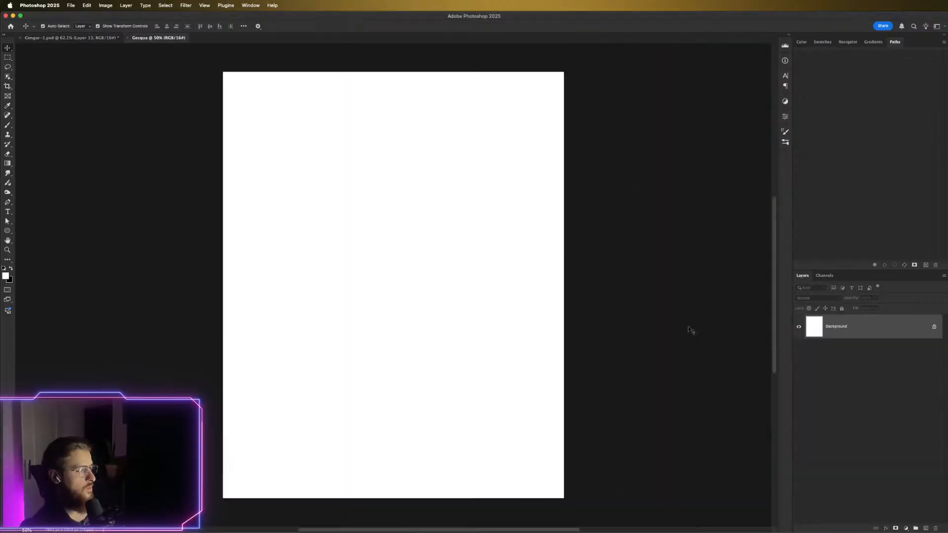
# Compare the Gengar-1.psd artwork with the blank Gecqua canvas, each fitted to the window
pyautogui.click(72, 38)
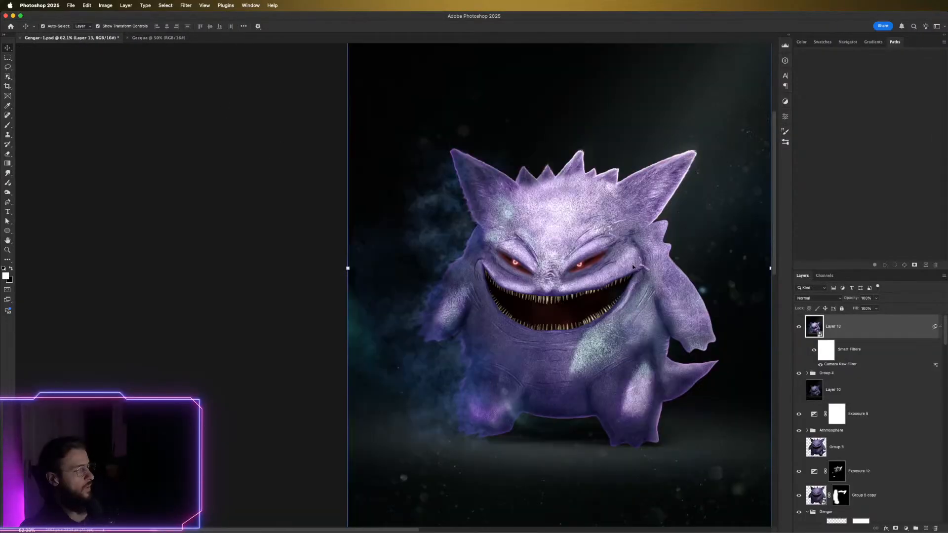
pyautogui.scroll(-4, 632, 268)
pyautogui.press('super+0')
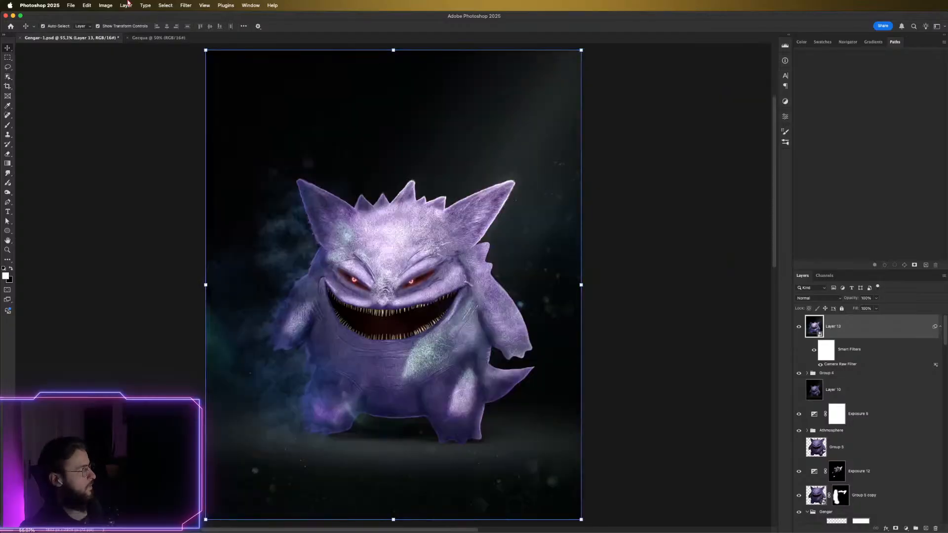
pyautogui.click(155, 38)
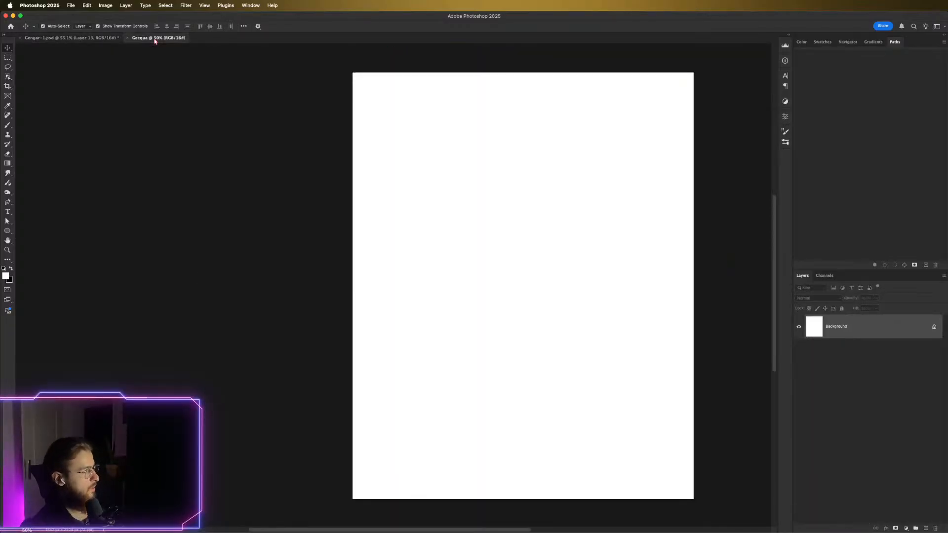
pyautogui.press('super+0')
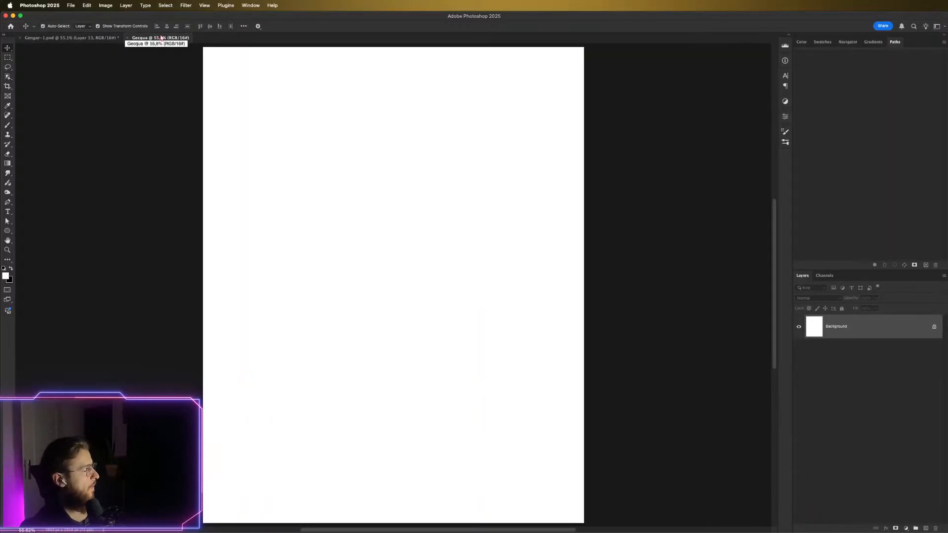
pyautogui.hotkey('ctrl', 'Tab')
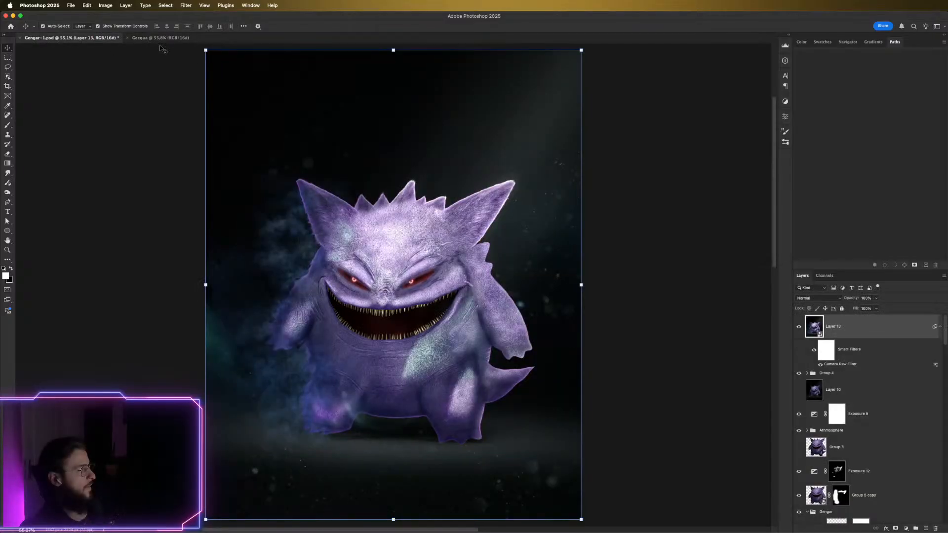
# Close Gengar-1.psd with its changes saved and continue in the blank Gecqua document
pyautogui.click(20, 38)
pyautogui.click(636, 183)
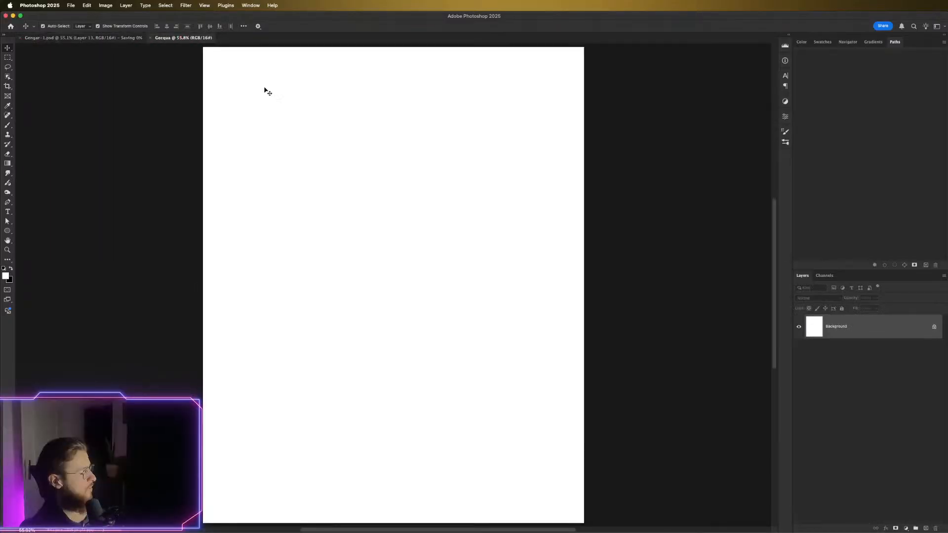
pyautogui.moveTo(521, 244); pyautogui.dragTo(689, 269)
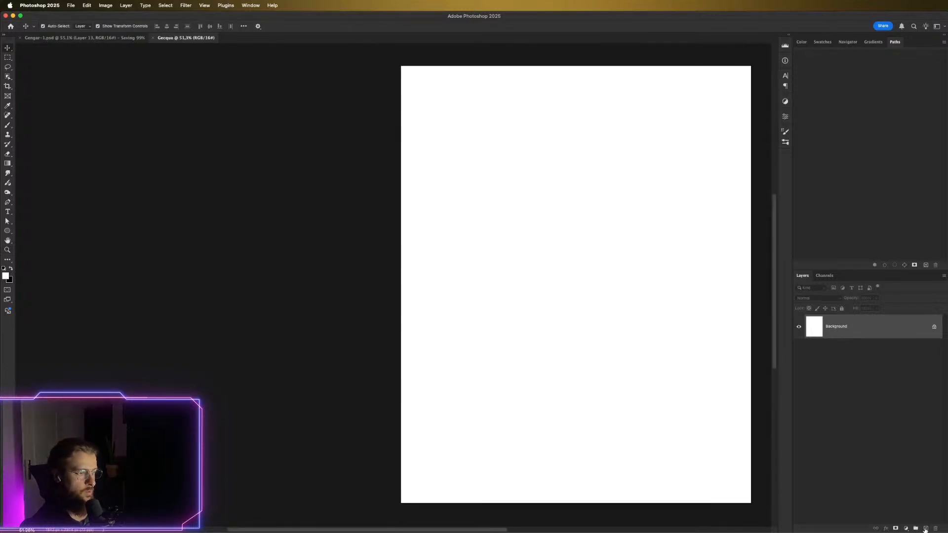
# Add a Solid Color fill layer in neutral gray at 50% brightness above the background and lock it
pyautogui.click(907, 529)
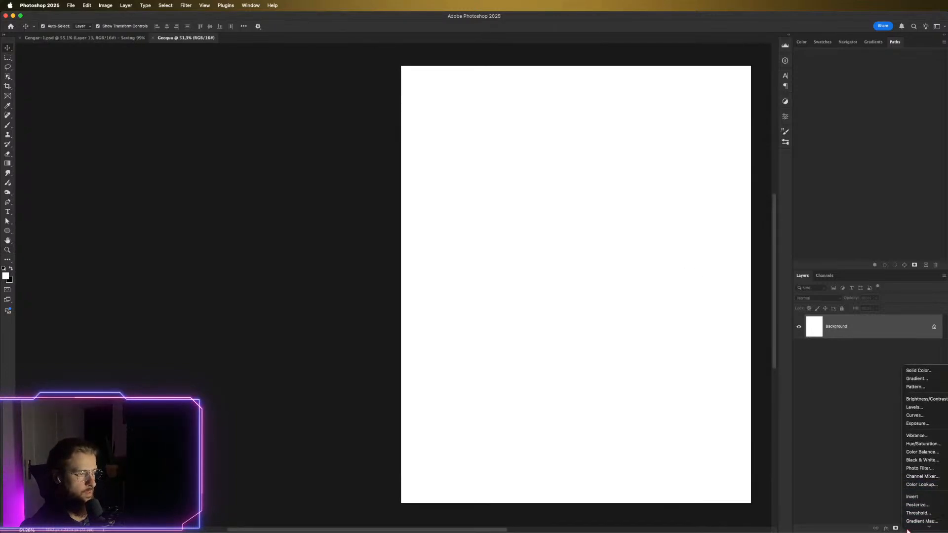
pyautogui.click(916, 370)
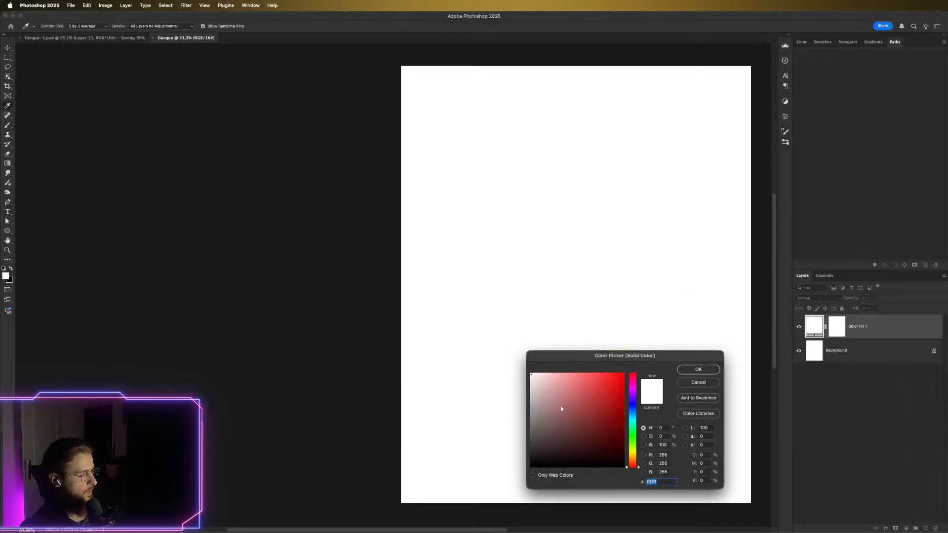
pyautogui.moveTo(561, 402)
pyautogui.mouseDown()
pyautogui.moveTo(538, 430)
pyautogui.moveTo(531, 425)
pyautogui.mouseUp()
pyautogui.moveTo(667, 443); pyautogui.dragTo(623, 434)
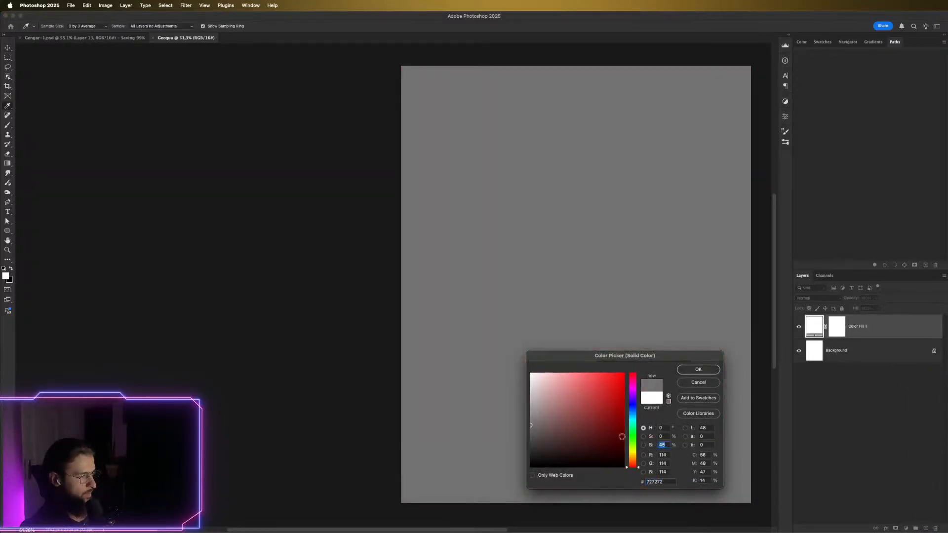
pyautogui.write('50')
pyautogui.press('Return')
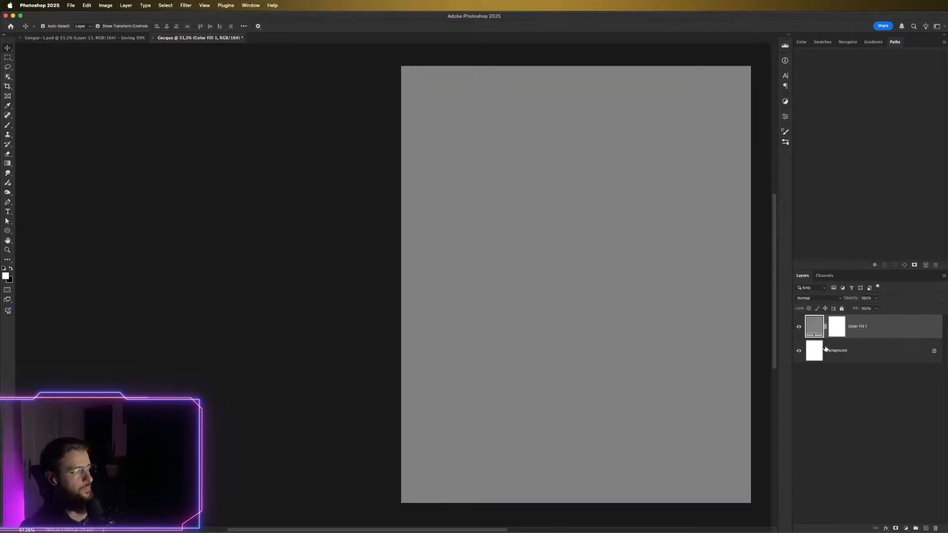
pyautogui.scroll(1, 626, 250)
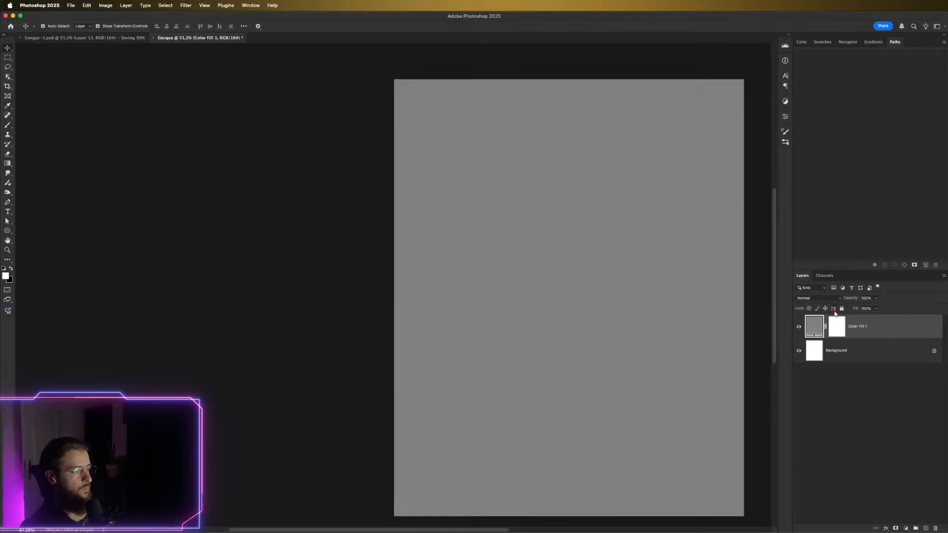
pyautogui.click(841, 309)
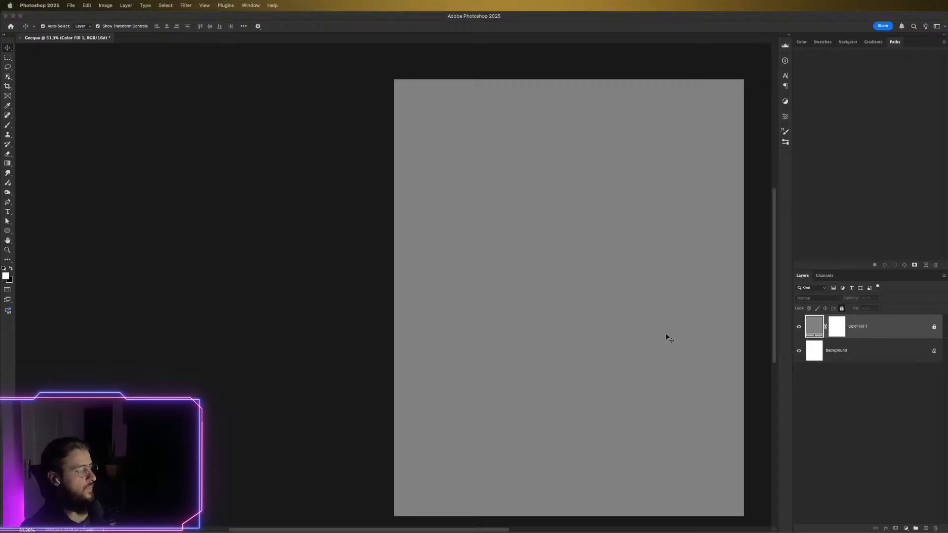
# Place the new starters image in the Gecqua document and enlarge it with the blue water starter inside the canvas
pyautogui.scroll(-1, 674, 316)
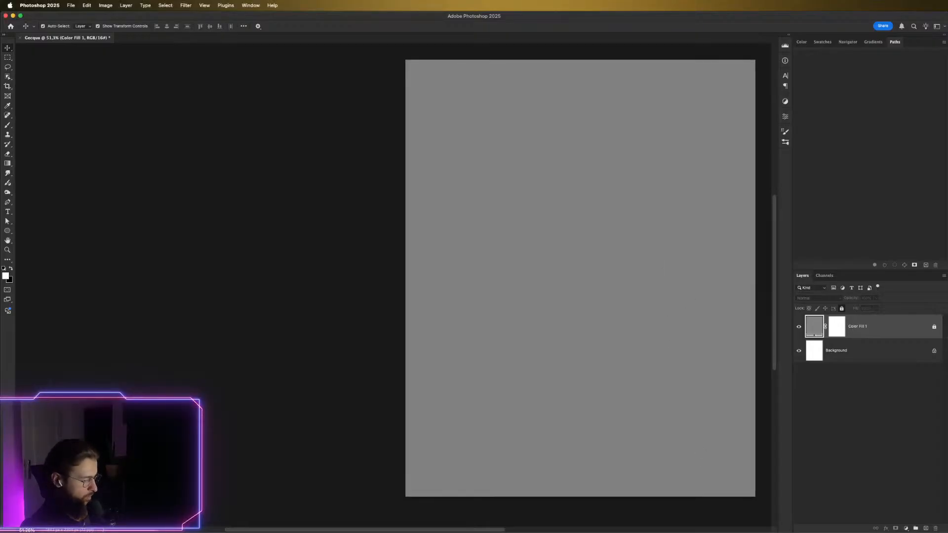
pyautogui.press('super+Tab')
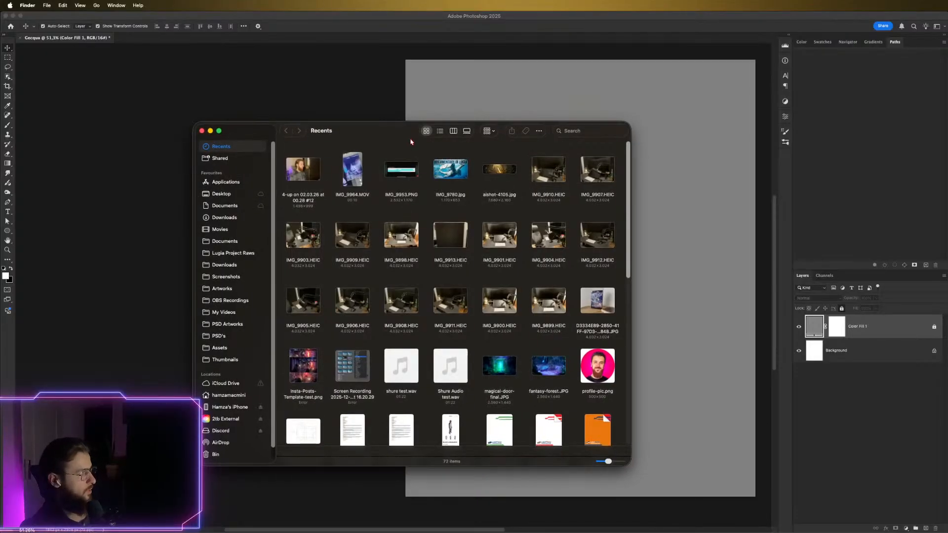
pyautogui.press('super+w')
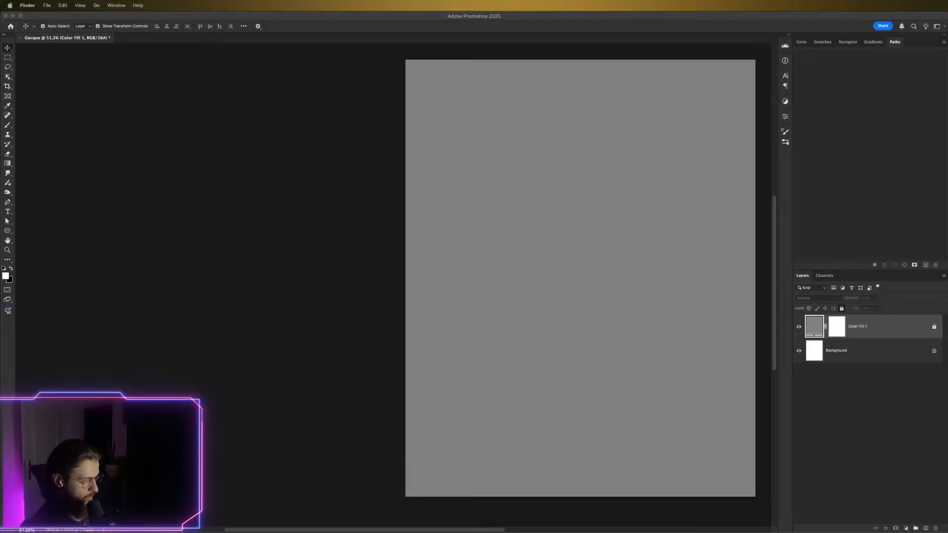
pyautogui.moveTo(947, 375); pyautogui.dragTo(700, 370)
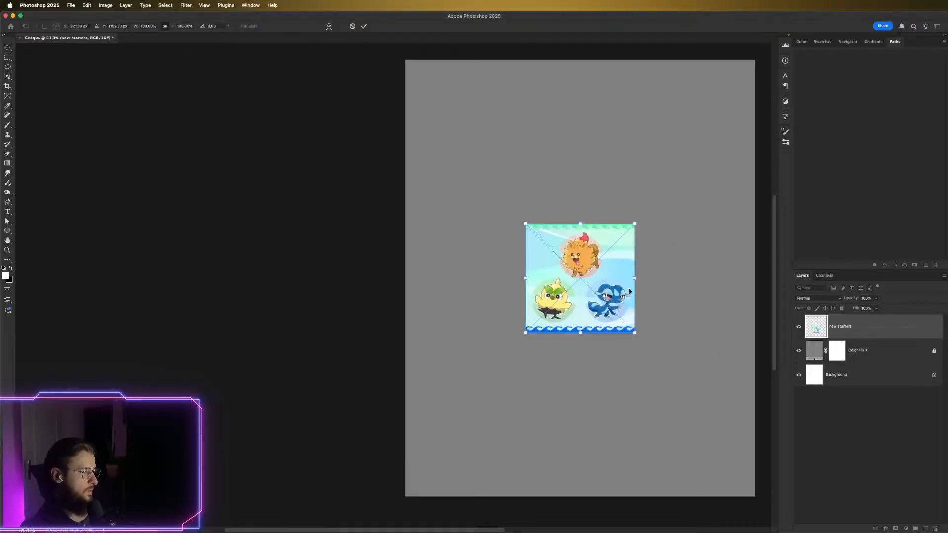
pyautogui.moveTo(636, 279); pyautogui.dragTo(777, 298)
pyautogui.moveTo(657, 329); pyautogui.dragTo(566, 289)
pyautogui.press('Return')
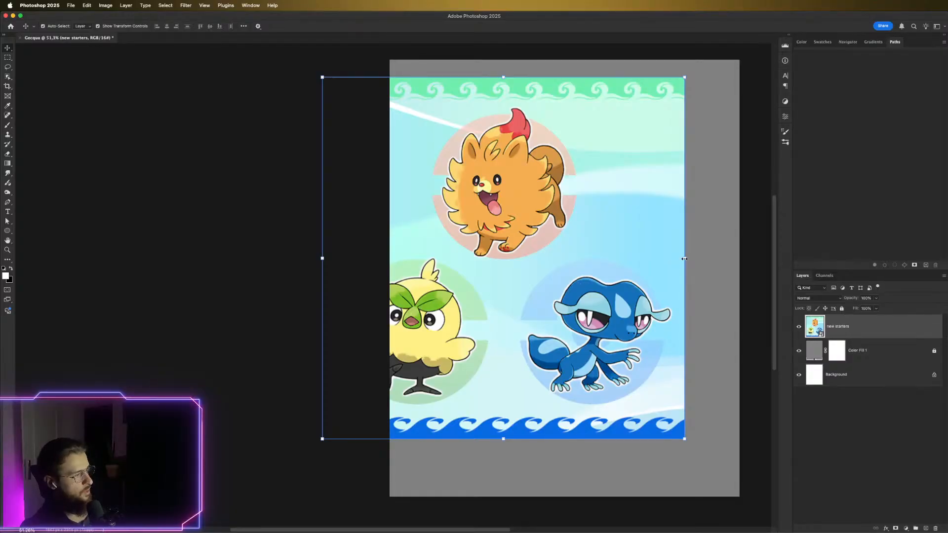
pyautogui.moveTo(687, 258); pyautogui.dragTo(712, 213)
pyautogui.press('Return')
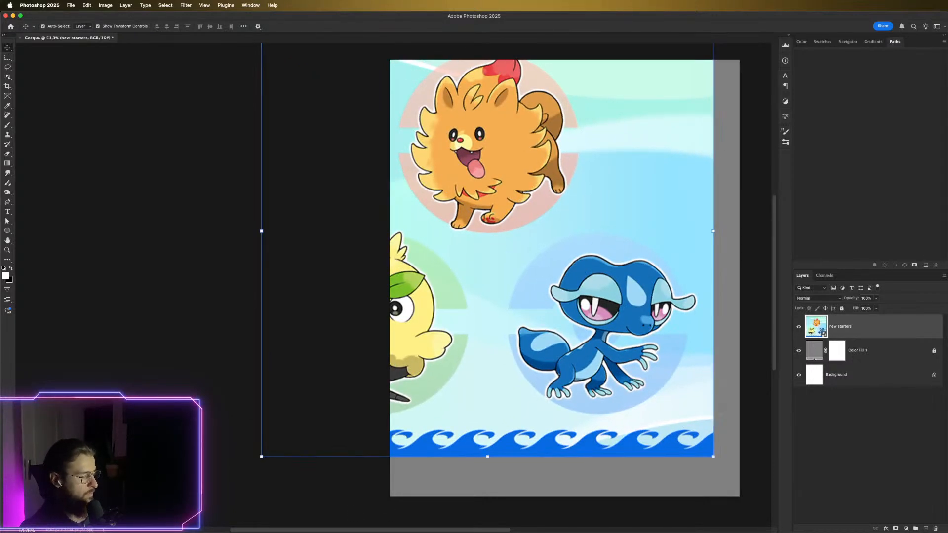
# Select the blue water starter's head with the Quick Selection tool
pyautogui.scroll(2, 625, 302)
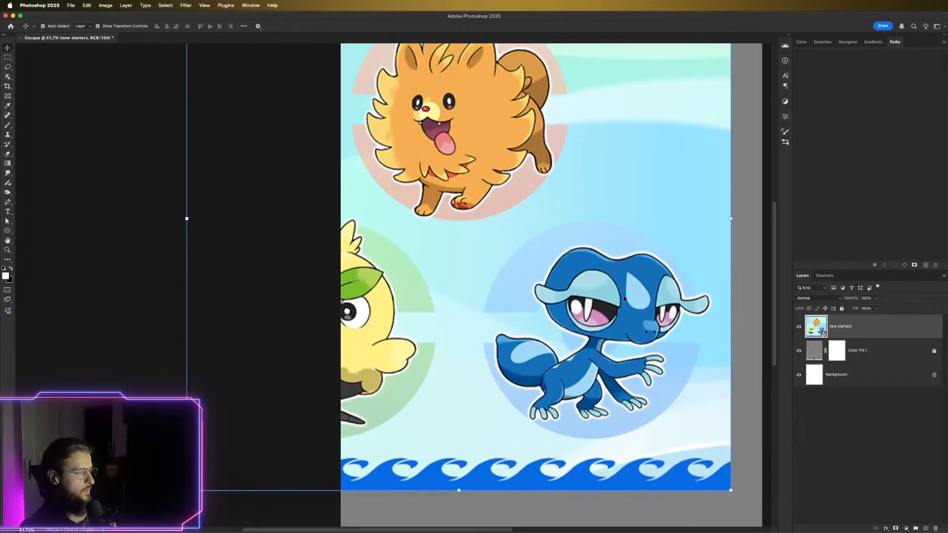
pyautogui.click(8, 72)
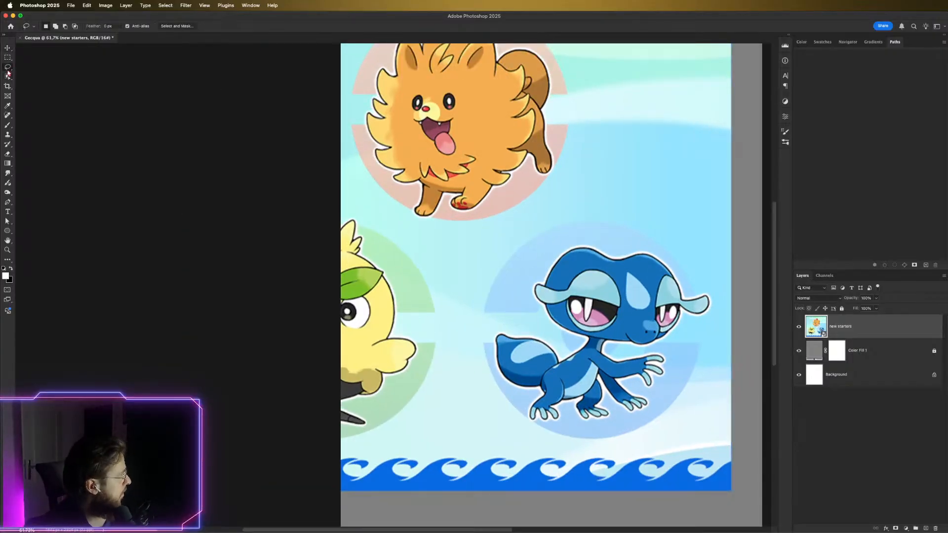
pyautogui.rightClick(8, 72)
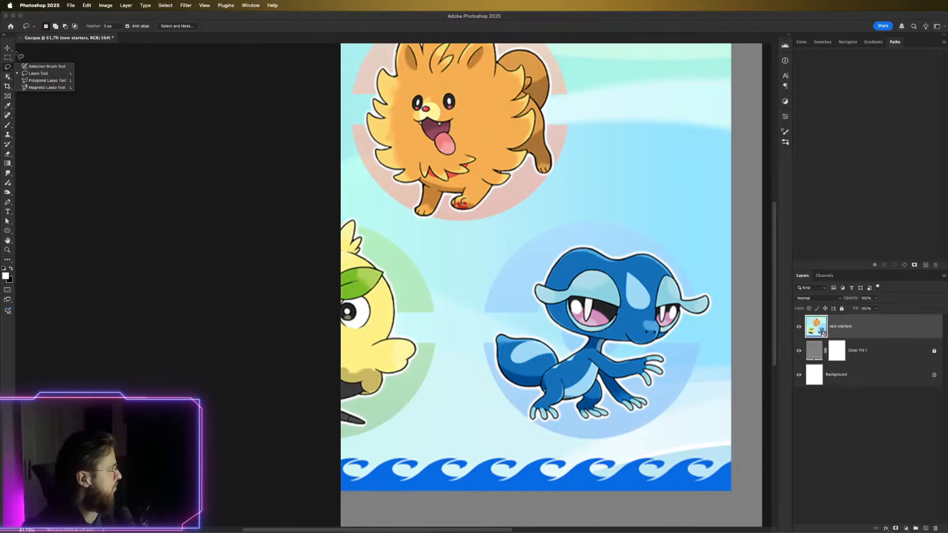
pyautogui.click(11, 77)
pyautogui.click(46, 83)
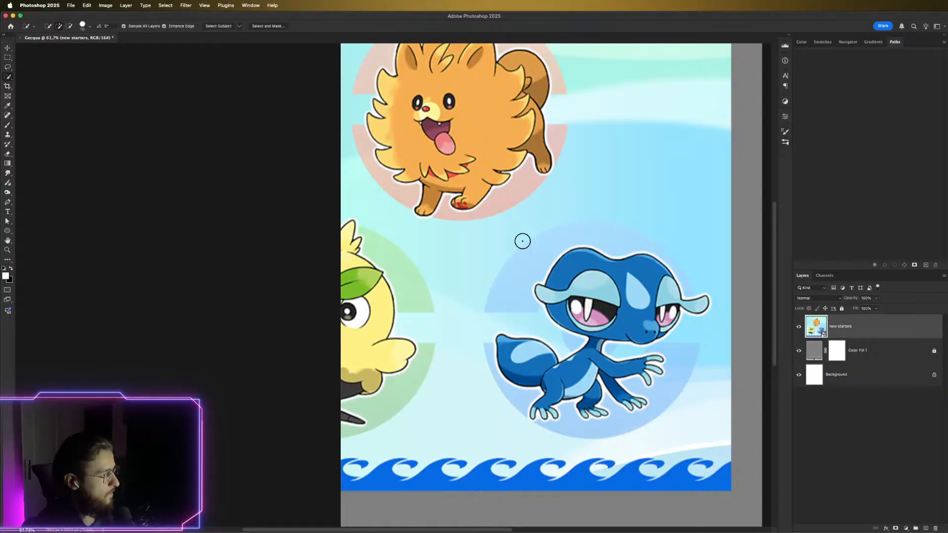
pyautogui.moveTo(572, 269); pyautogui.dragTo(645, 284)
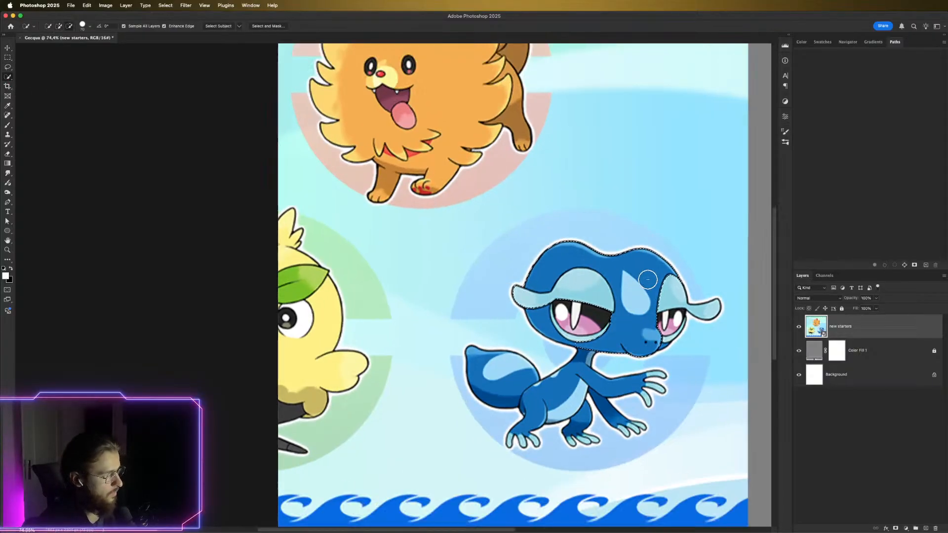
pyautogui.scroll(2, 645, 284)
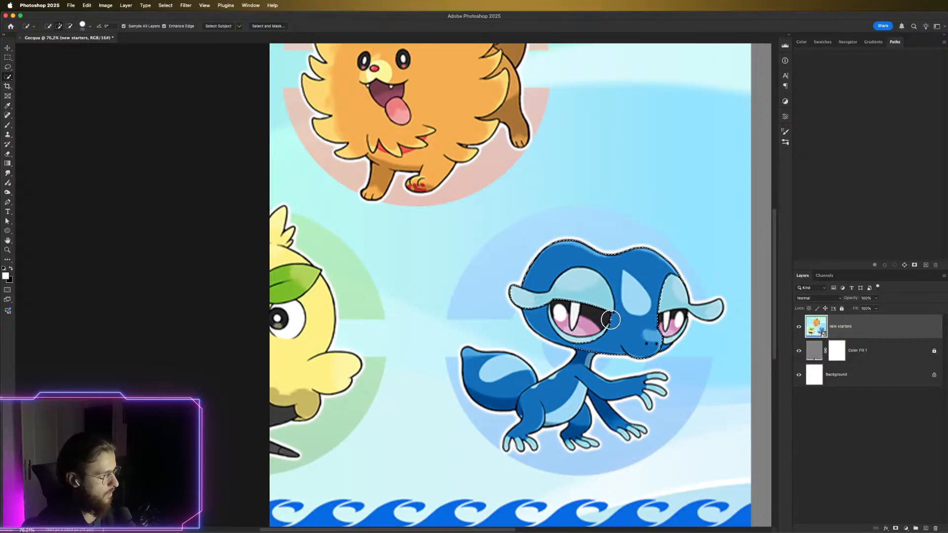
# Add both of the water starter's eyes to the head selection
pyautogui.rightClick(592, 318)
pyautogui.click(575, 313)
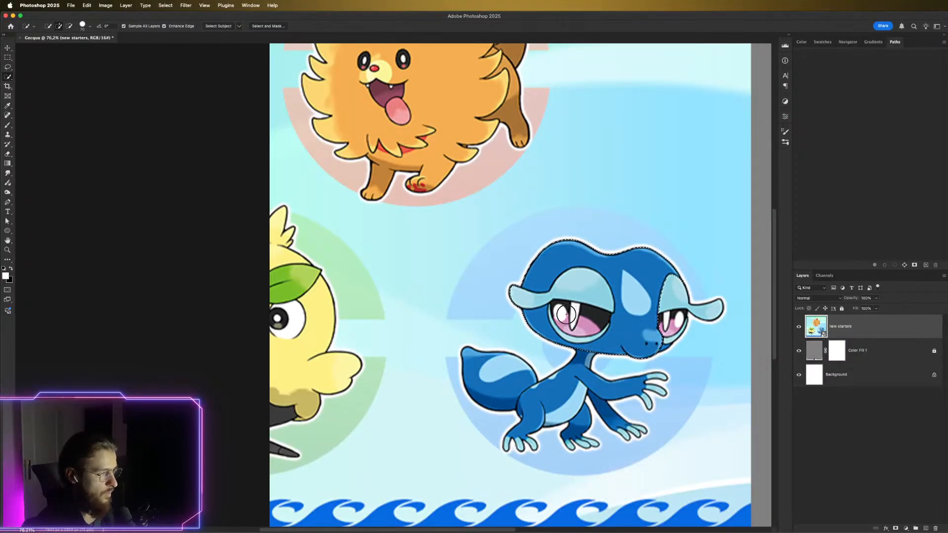
pyautogui.click(668, 306)
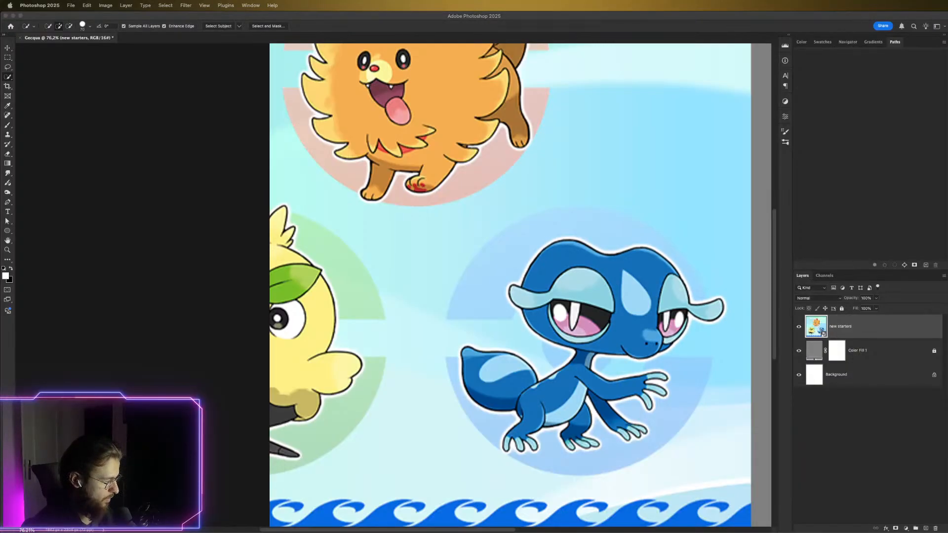
pyautogui.click(609, 365)
pyautogui.moveTo(624, 378); pyautogui.dragTo(595, 358)
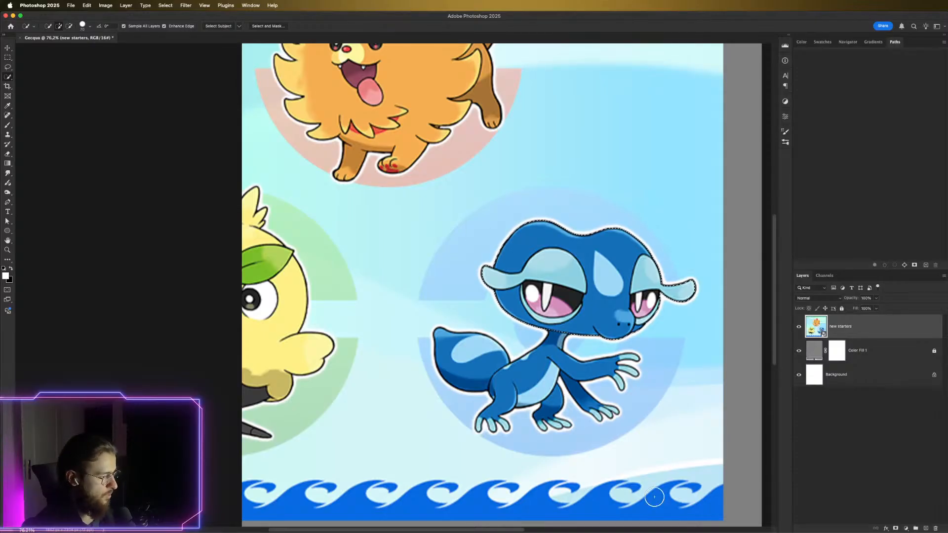
# Switch to Chrome, open Envato in a new tab and search its photos for gecko
pyautogui.press('super+Tab')
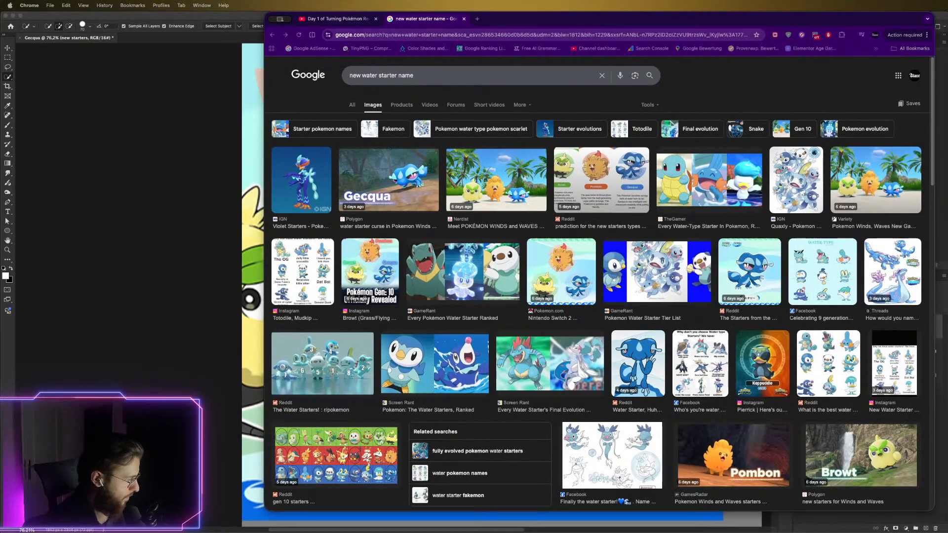
pyautogui.moveTo(316, 531); pyautogui.dragTo(466, 20)
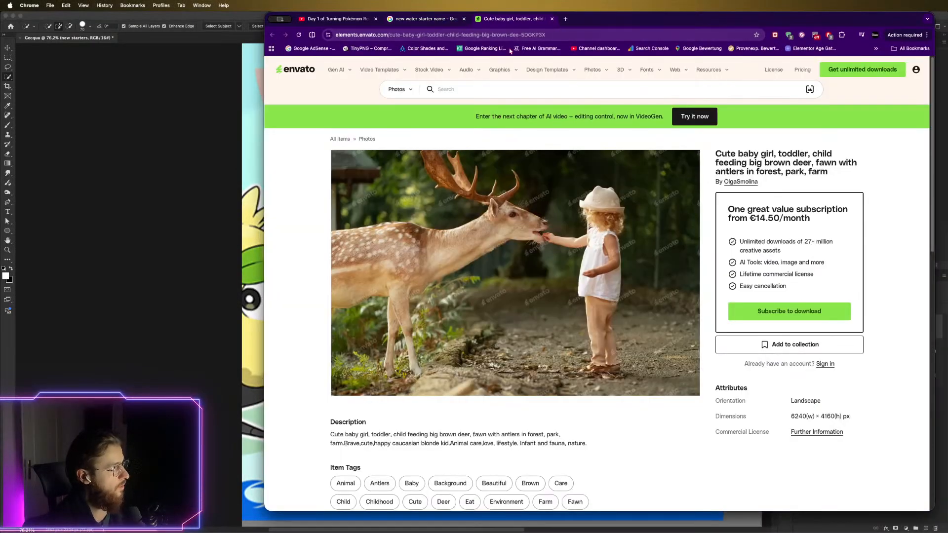
pyautogui.click(470, 87)
pyautogui.write('GEcko')
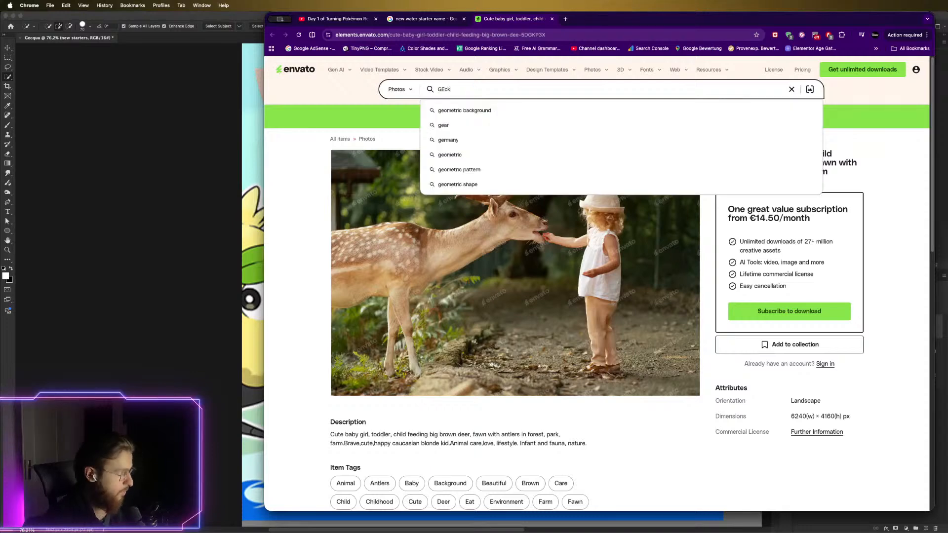
pyautogui.press('Return')
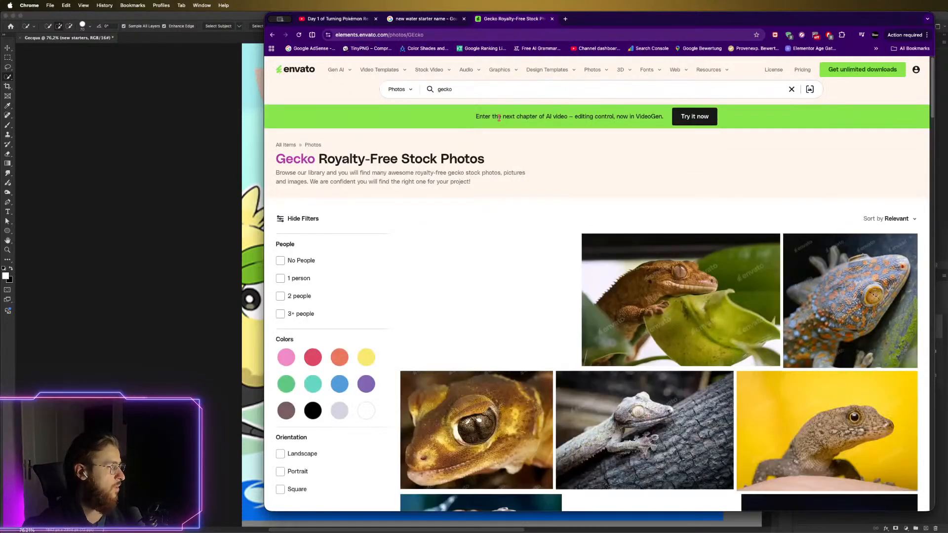
# Look over the first gecko photos and compare them with the blue starter's head in Photoshop
pyautogui.scroll(-5, 632, 270)
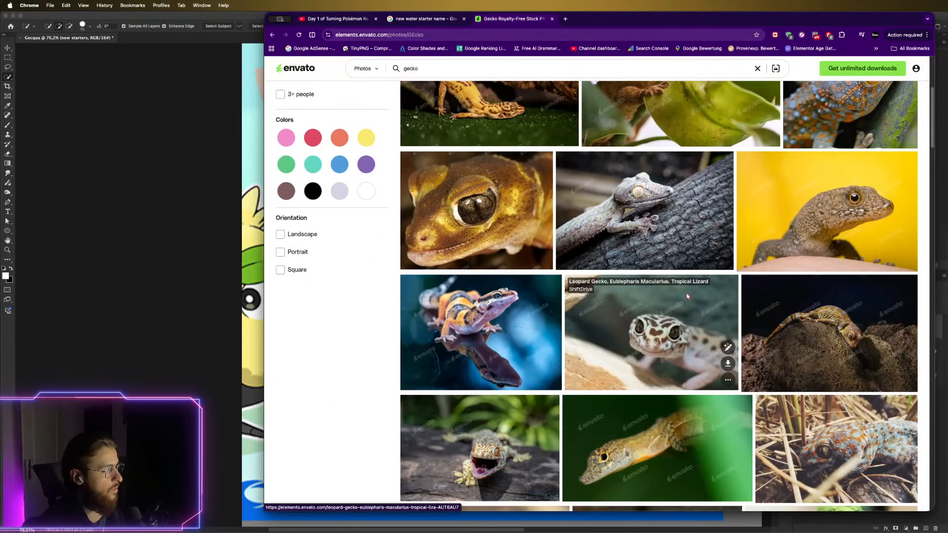
pyautogui.scroll(-4, 675, 283)
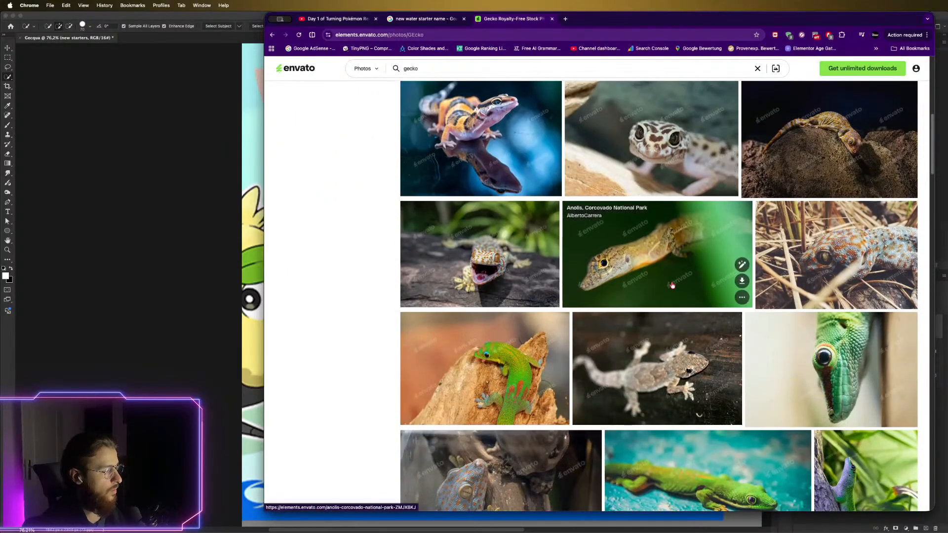
pyautogui.scroll(9, 672, 286)
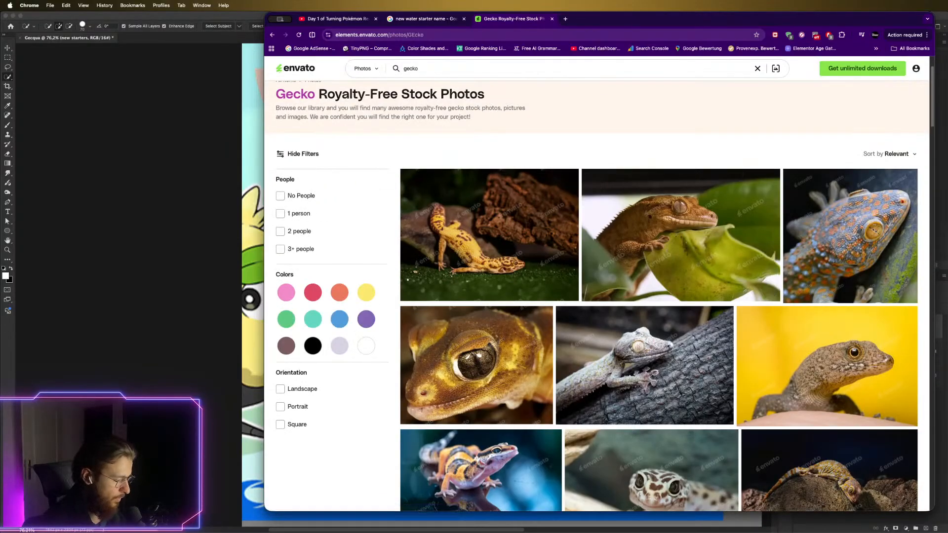
pyautogui.press('super+Tab')
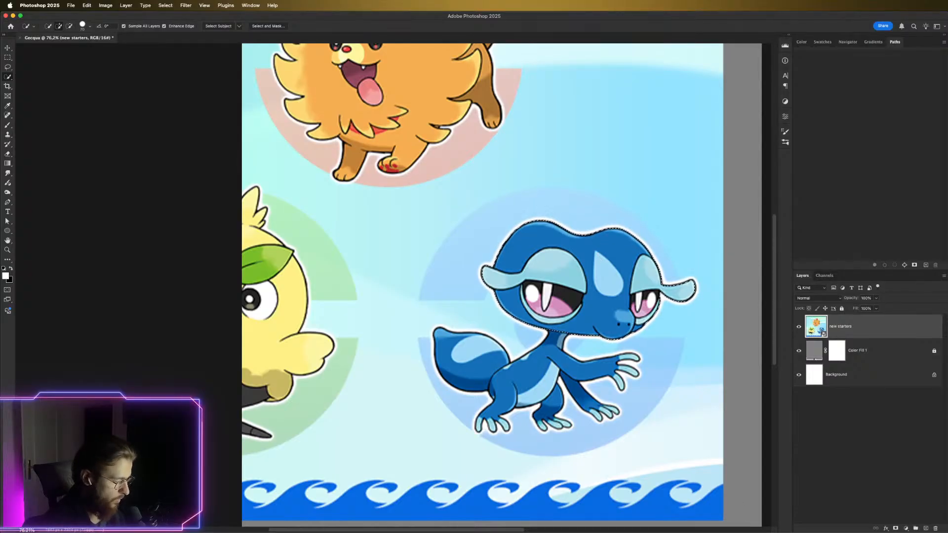
pyautogui.press('super+Tab')
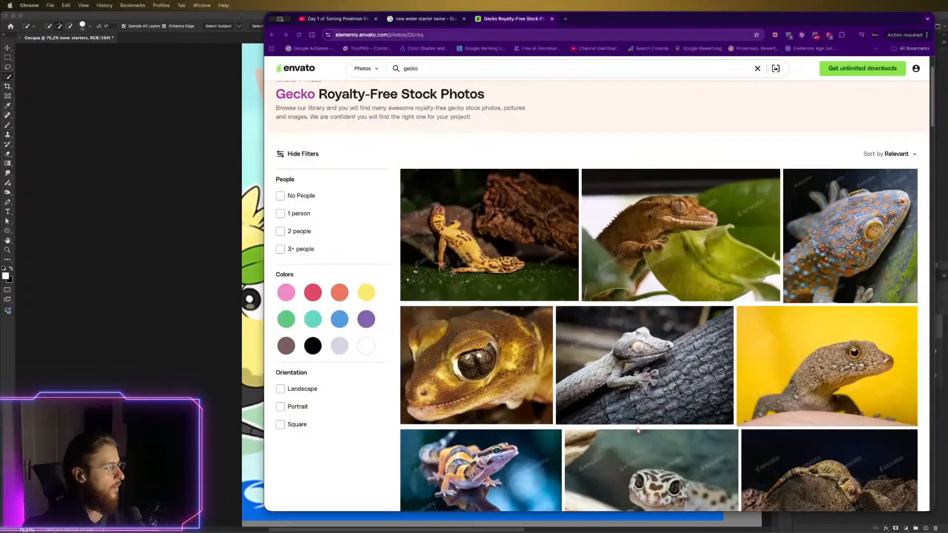
# Examine further gecko photos for a head shape and pose resembling the water starter, checking against the Photoshop artwork
pyautogui.scroll(-6, 678, 282)
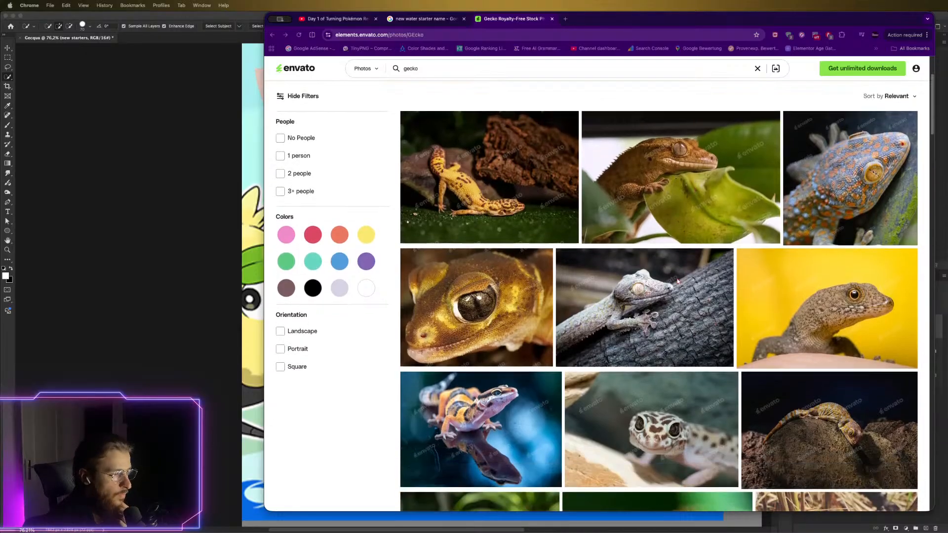
pyautogui.scroll(-1, 678, 281)
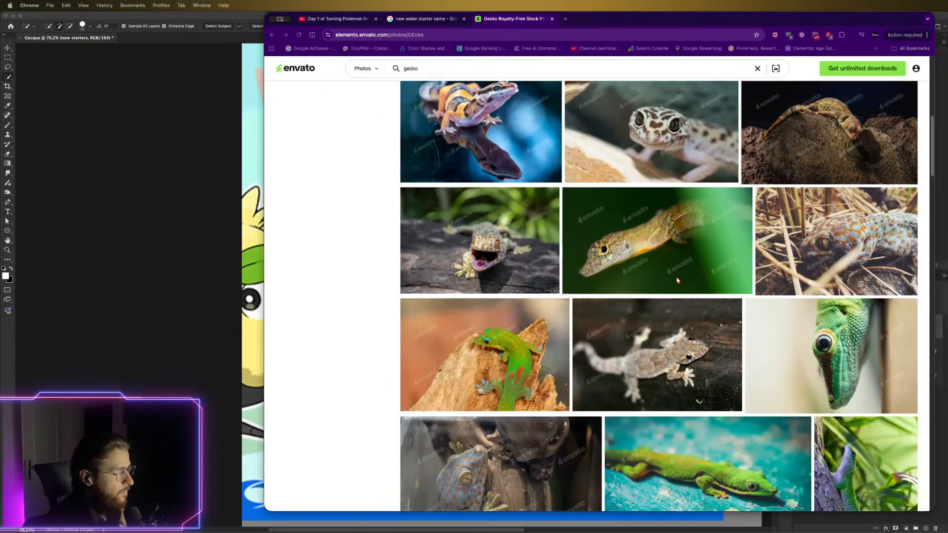
pyautogui.scroll(1, 678, 281)
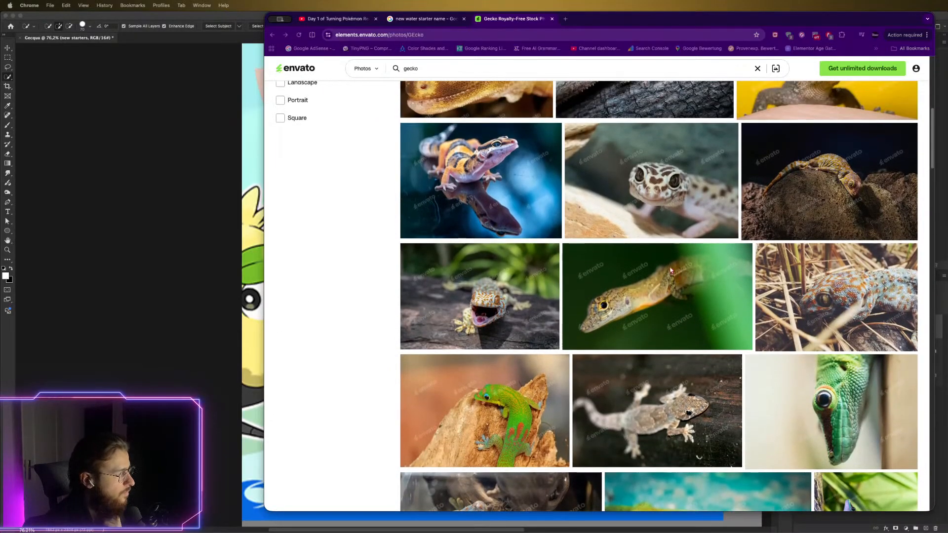
pyautogui.scroll(-1, 657, 261)
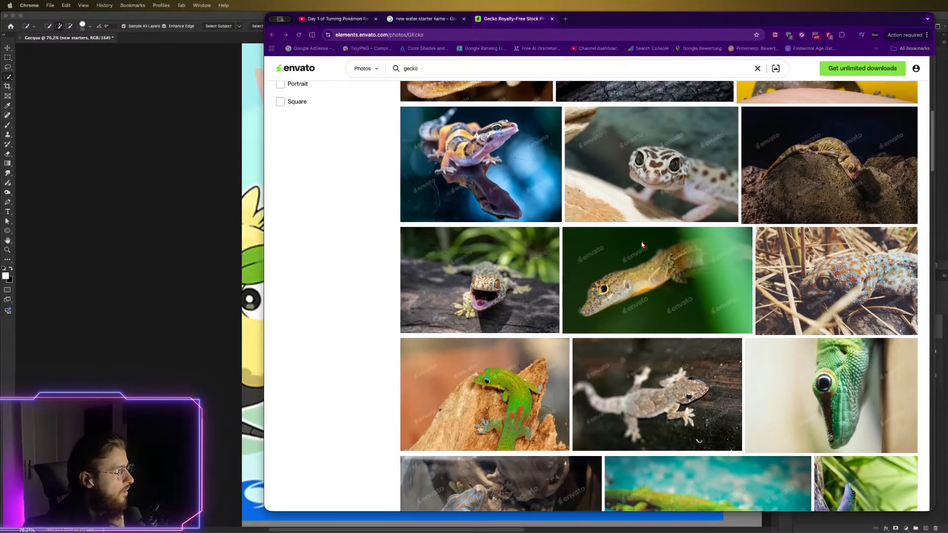
pyautogui.scroll(3, 642, 252)
pyautogui.scroll(-7, 640, 264)
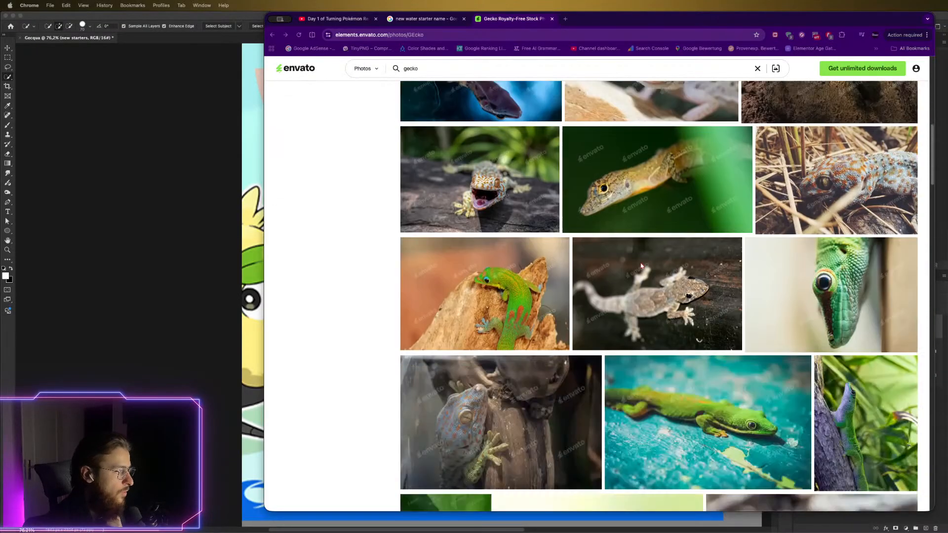
pyautogui.scroll(-2, 641, 262)
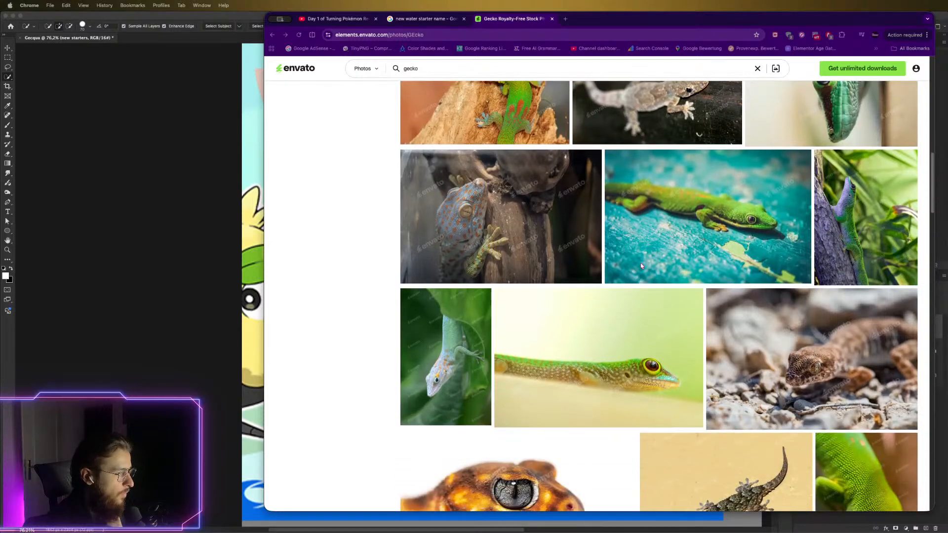
pyautogui.scroll(-5, 640, 262)
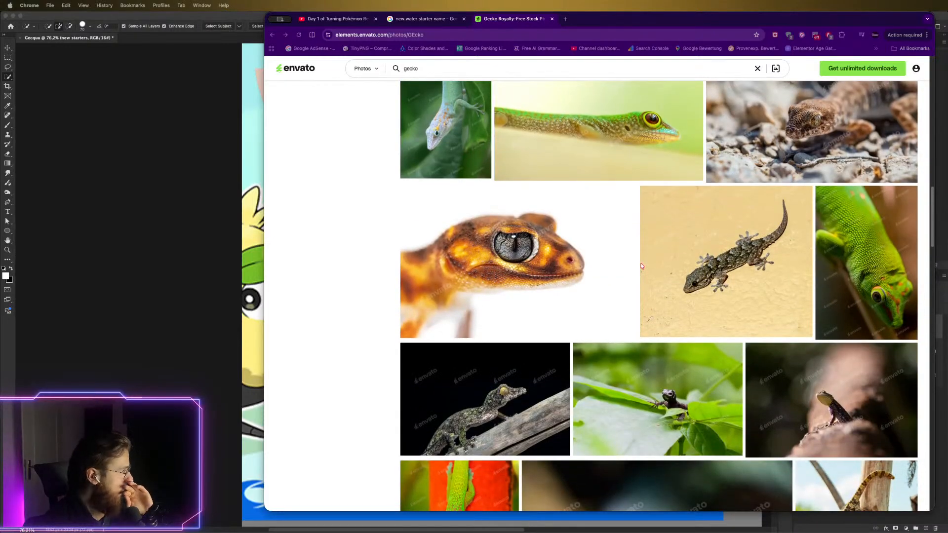
pyautogui.scroll(-2, 593, 242)
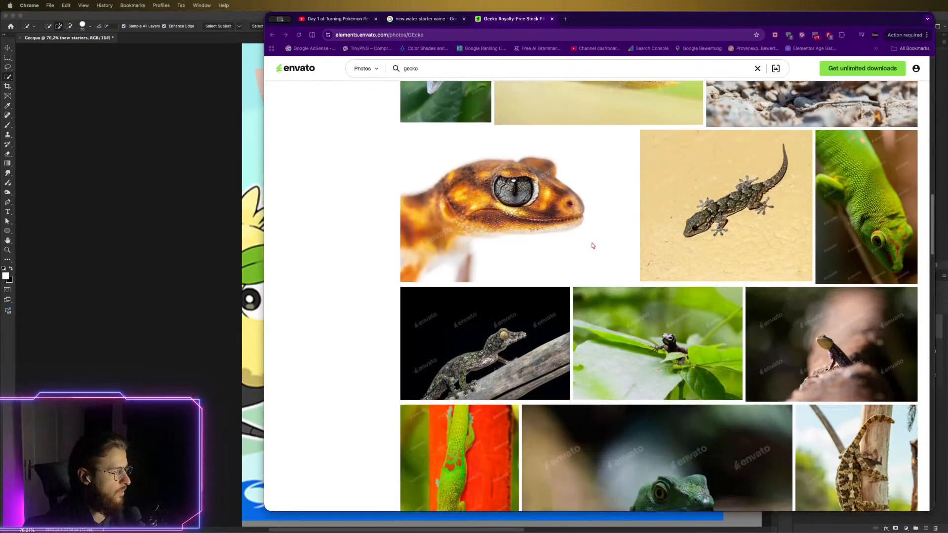
pyautogui.scroll(-6, 550, 264)
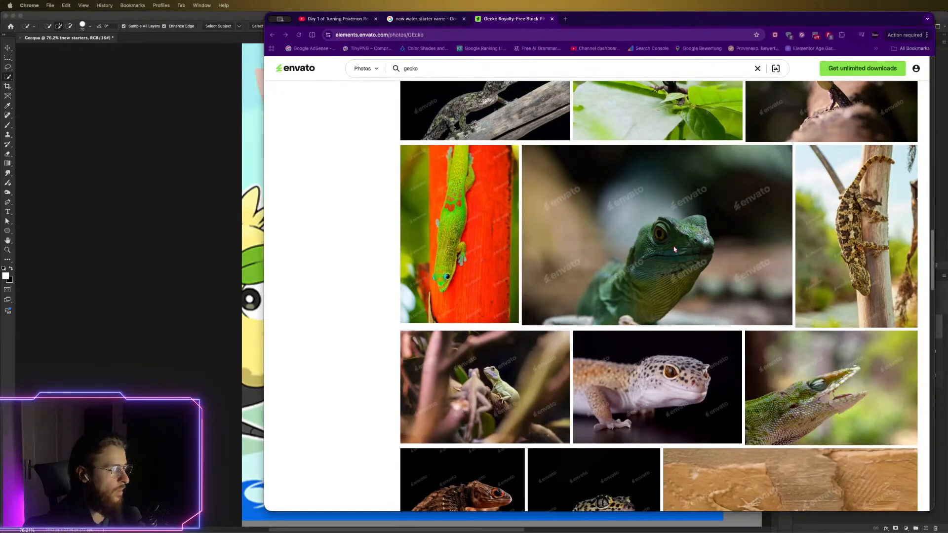
pyautogui.scroll(-5, 768, 324)
pyautogui.scroll(1, 767, 324)
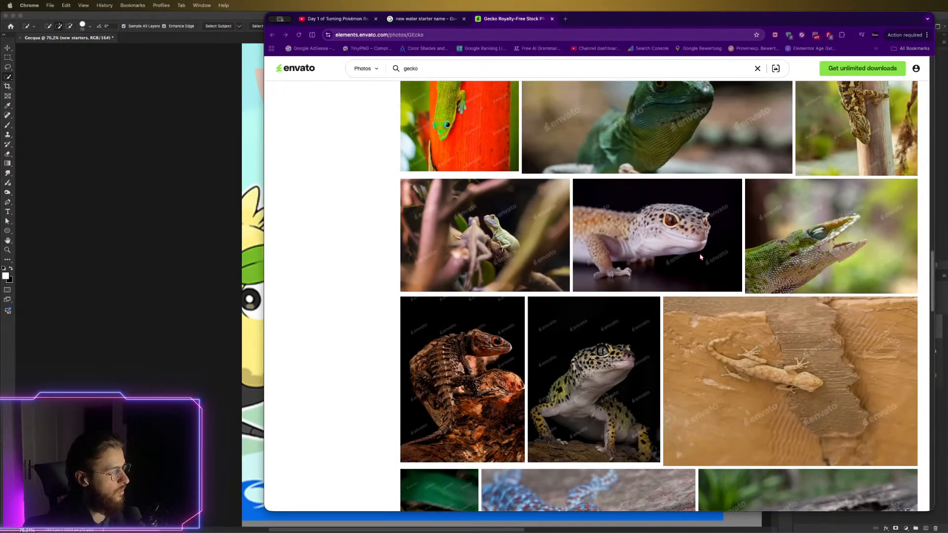
pyautogui.scroll(1, 700, 256)
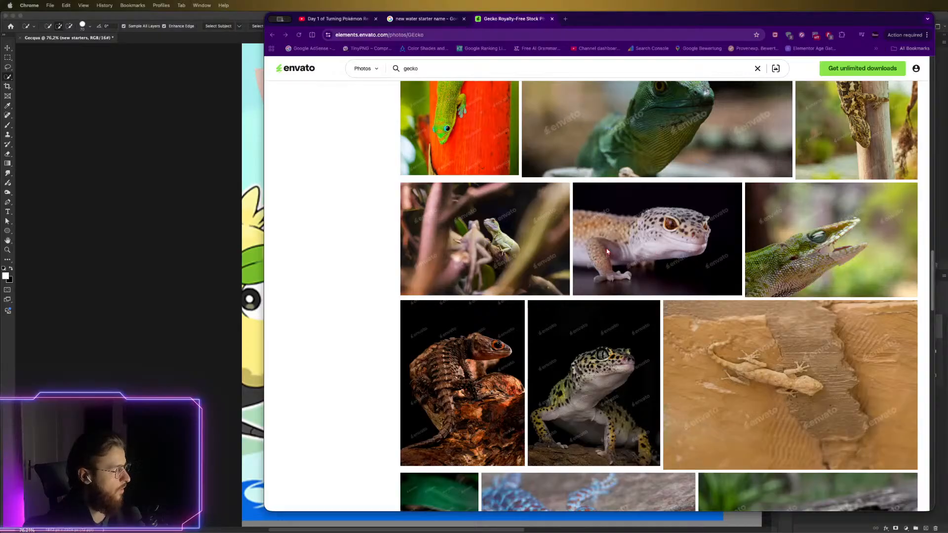
pyautogui.press('super+Tab')
pyautogui.press('super+Tab')
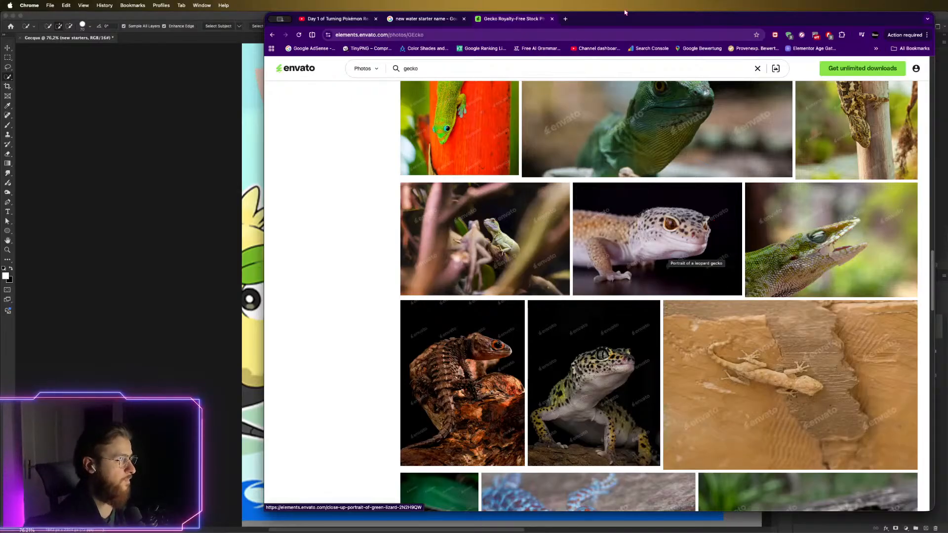
# Find the photo "Close-up shot of a colorful gecko on a rock" among the results and view it in a new tab
pyautogui.moveTo(624, 12); pyautogui.dragTo(513, 10)
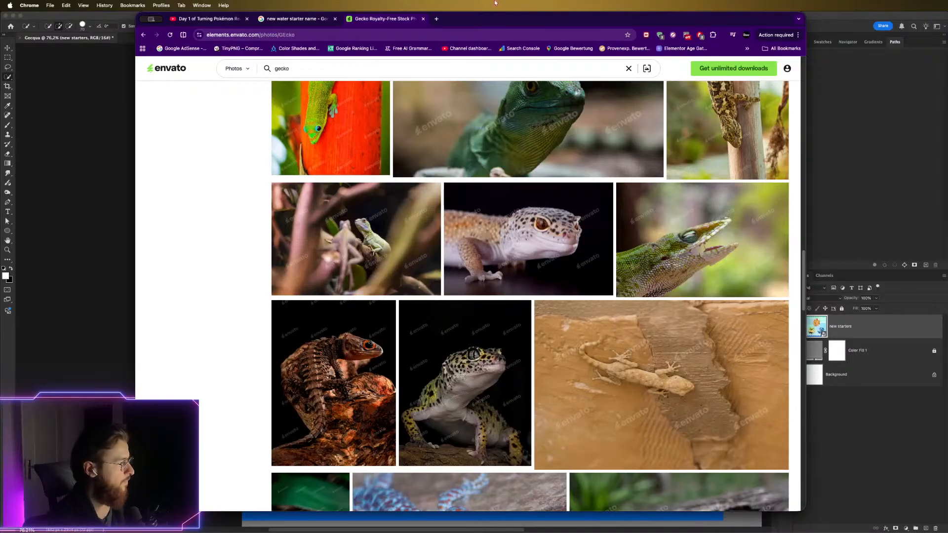
pyautogui.scroll(-3, 550, 287)
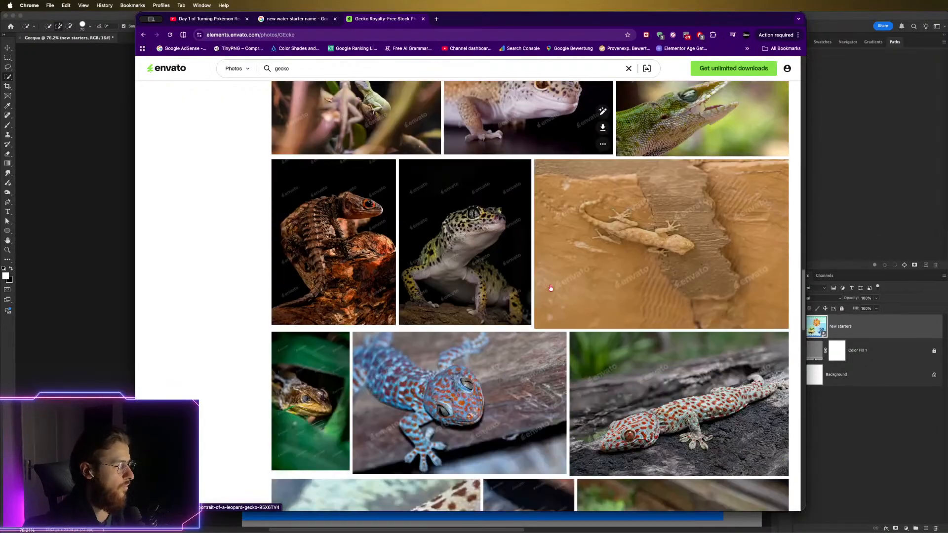
pyautogui.scroll(-7, 550, 288)
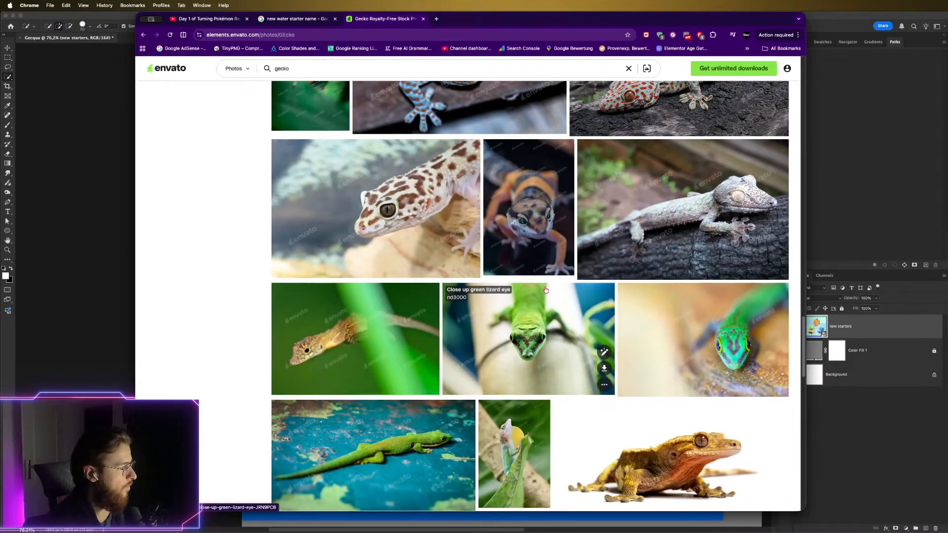
pyautogui.scroll(-5, 545, 289)
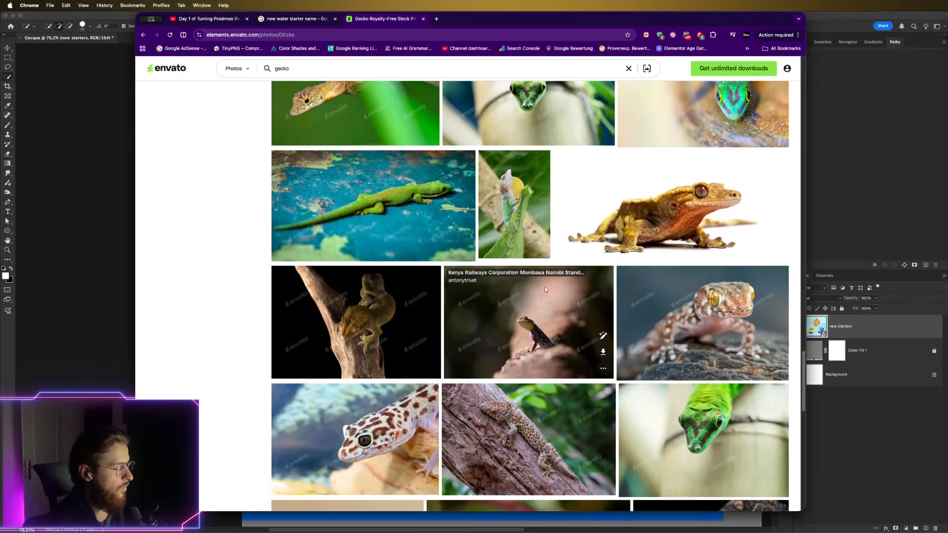
pyautogui.rightClick(705, 315)
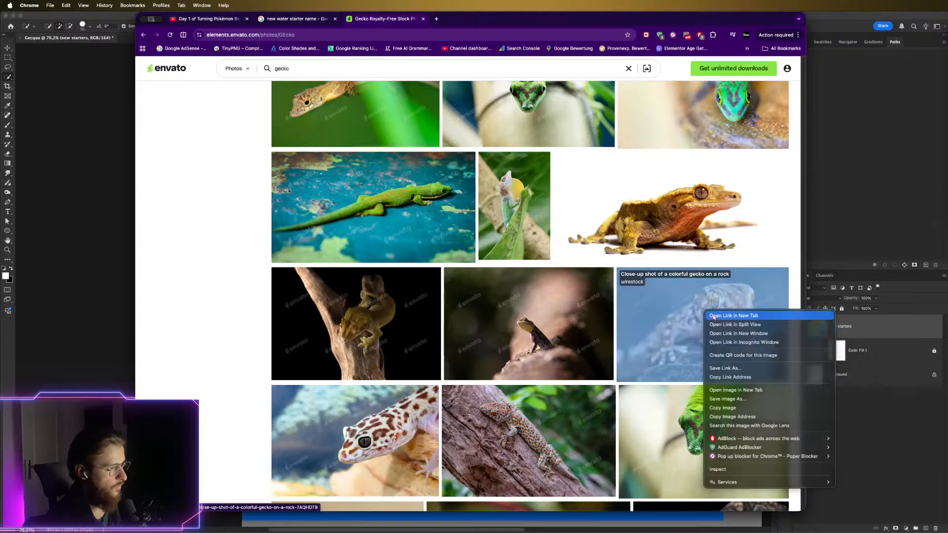
pyautogui.click(723, 315)
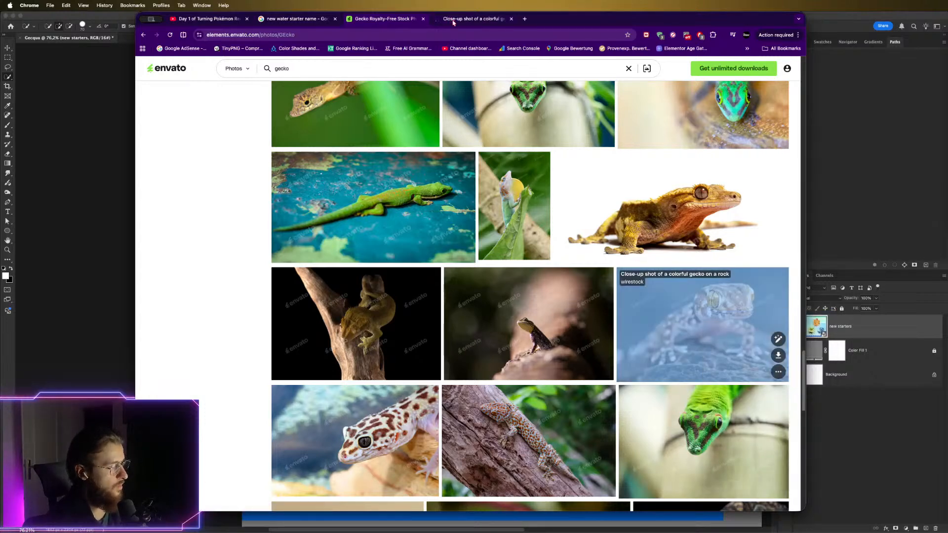
pyautogui.click(455, 19)
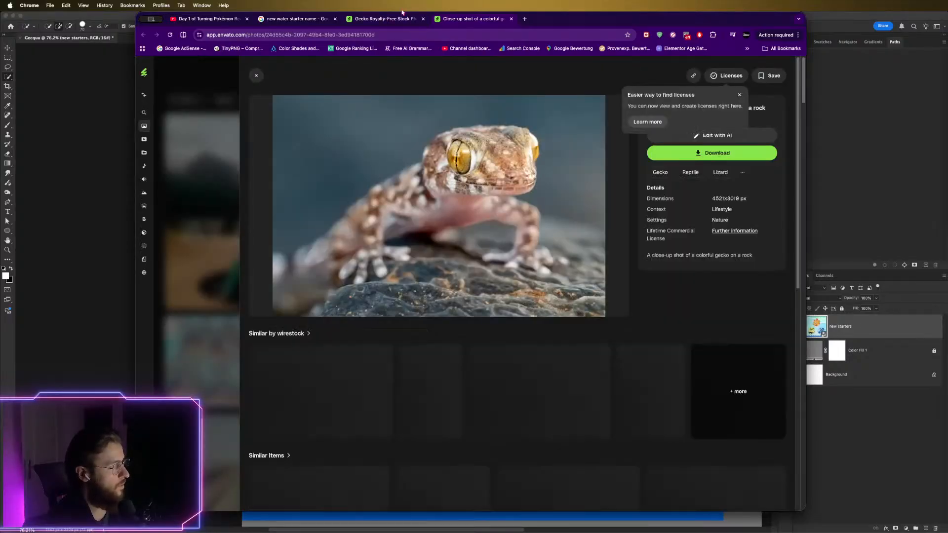
# Dismiss the licenses notice on the colorful gecko's page and look through its similar items
pyautogui.click(739, 94)
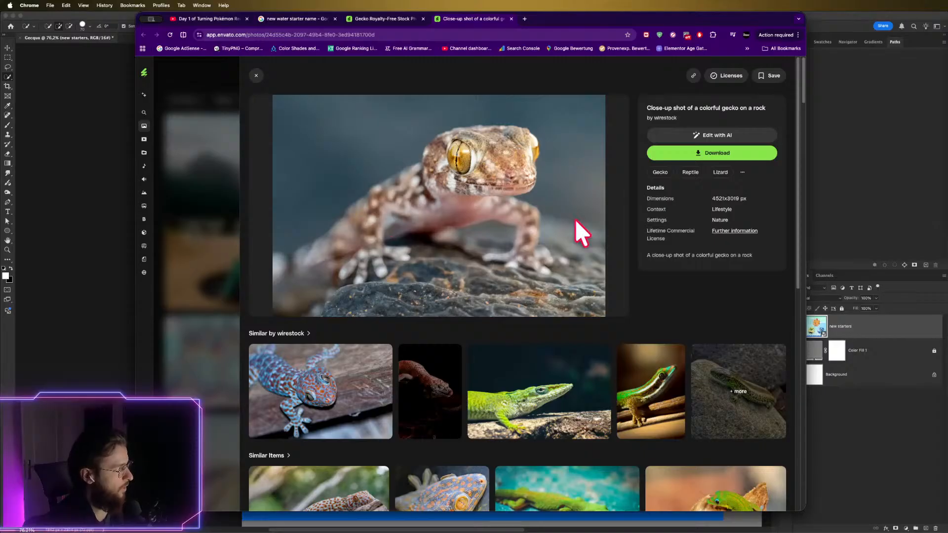
pyautogui.scroll(-3, 526, 229)
pyautogui.scroll(-9, 526, 229)
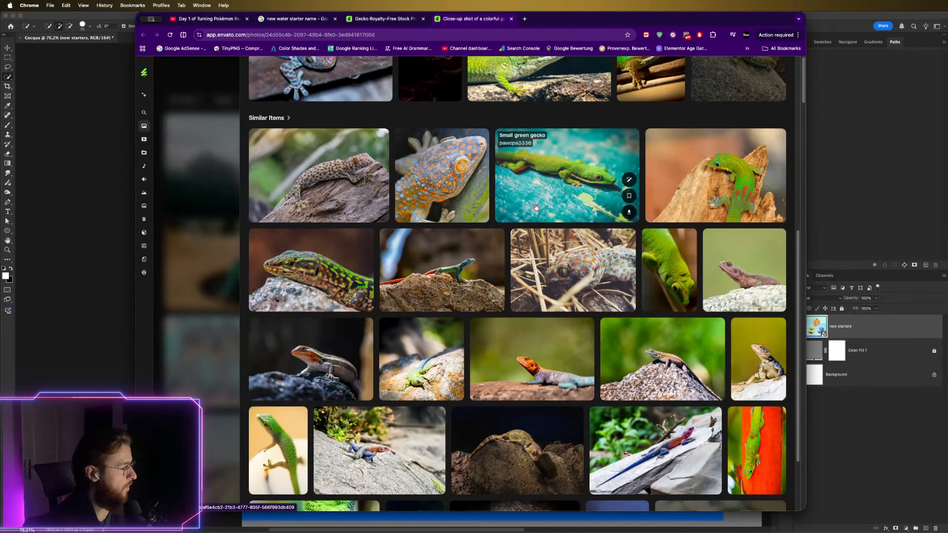
pyautogui.scroll(-3, 536, 208)
# Return to the gecko search results and open the "Cute Leopard Geckos" photo in a new tab
pyautogui.click(381, 20)
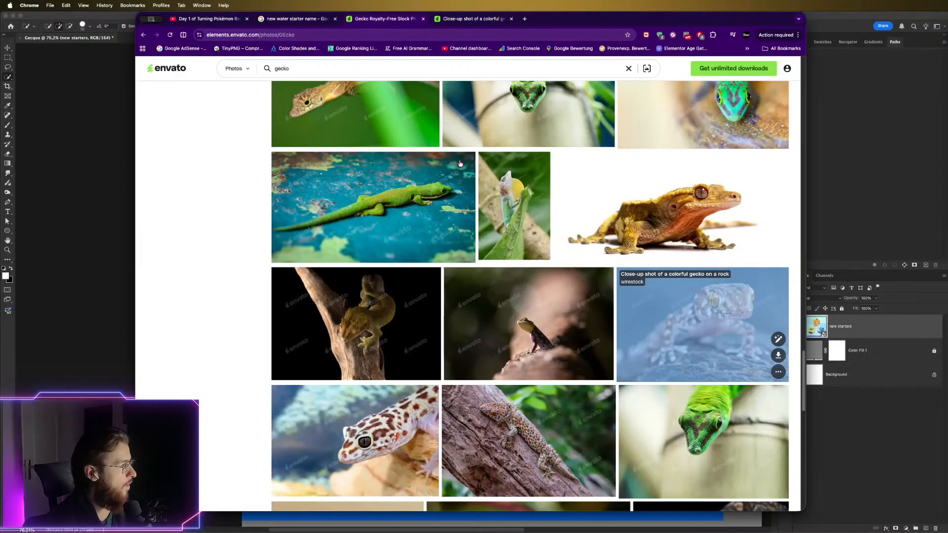
pyautogui.scroll(-6, 460, 164)
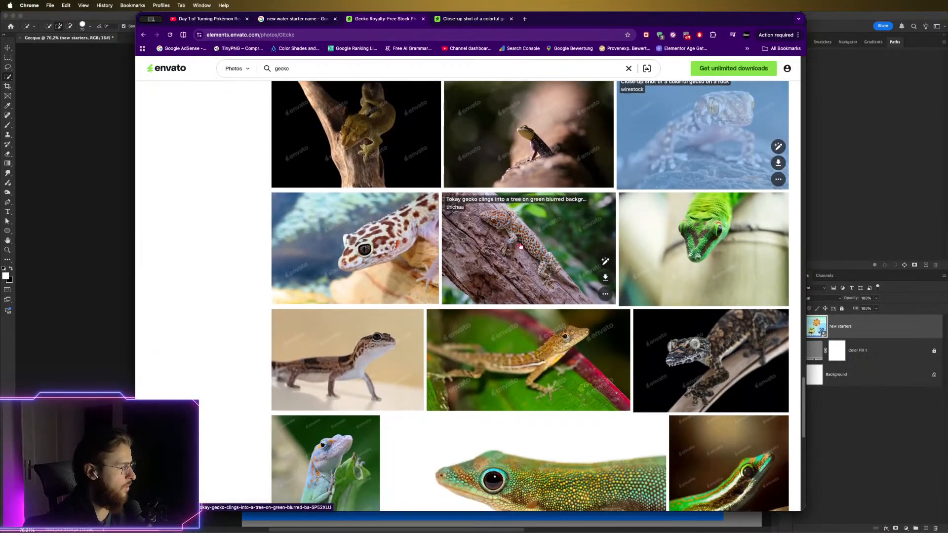
pyautogui.scroll(-7, 520, 246)
pyautogui.scroll(2, 574, 244)
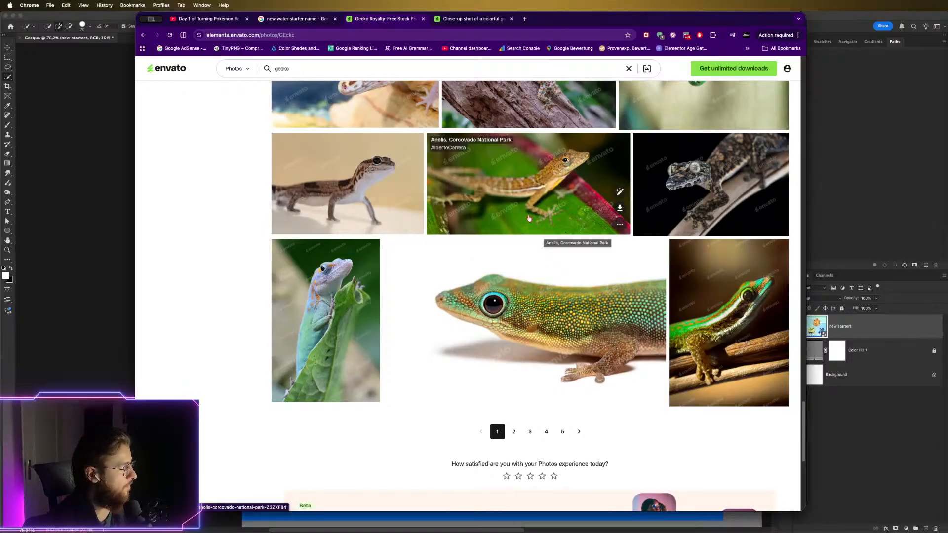
pyautogui.rightClick(388, 165)
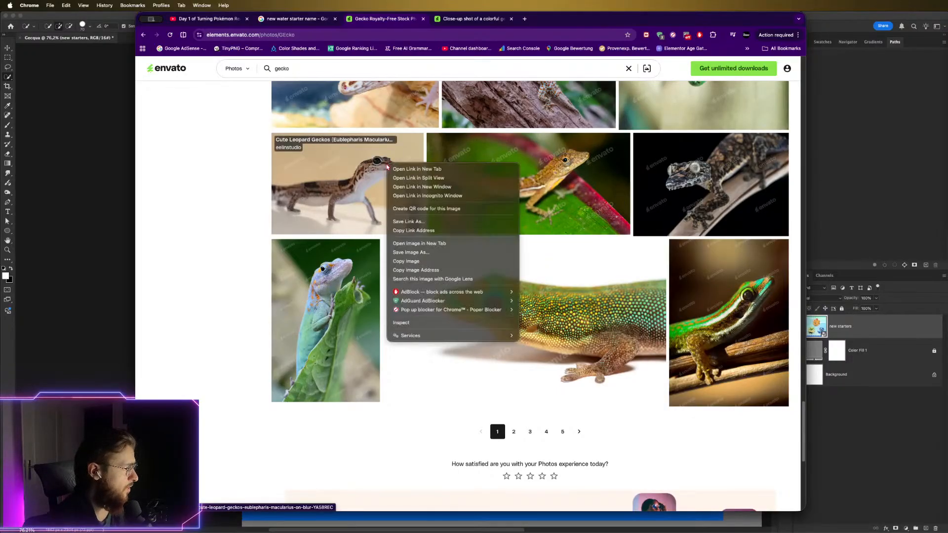
pyautogui.click(410, 169)
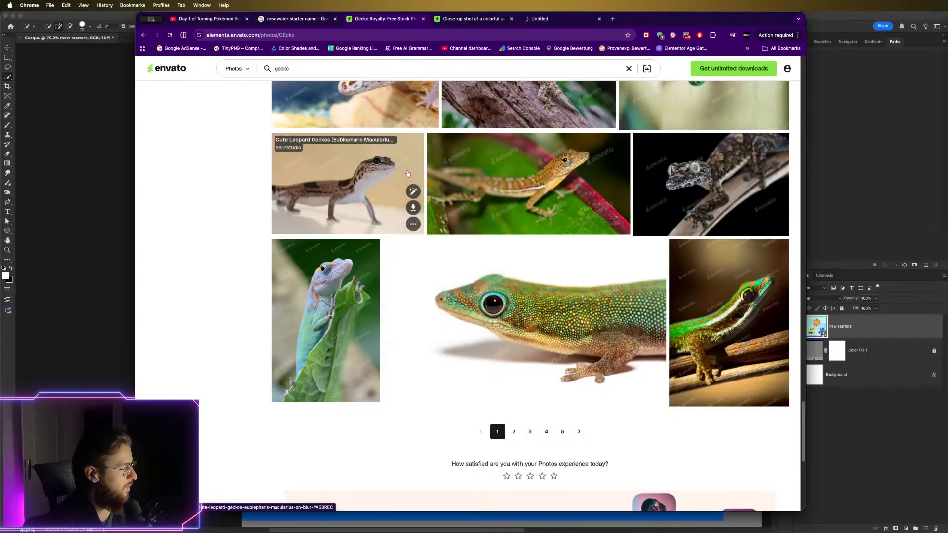
# Open the photo of the orange-striped leopard gecko with its reflection in a new tab and view its page
pyautogui.scroll(15, 523, 211)
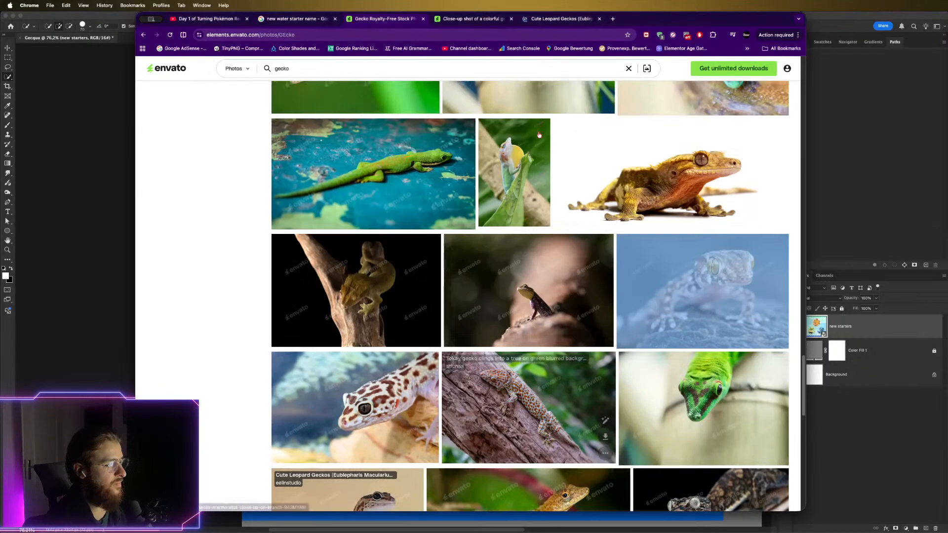
pyautogui.scroll(-5, 522, 212)
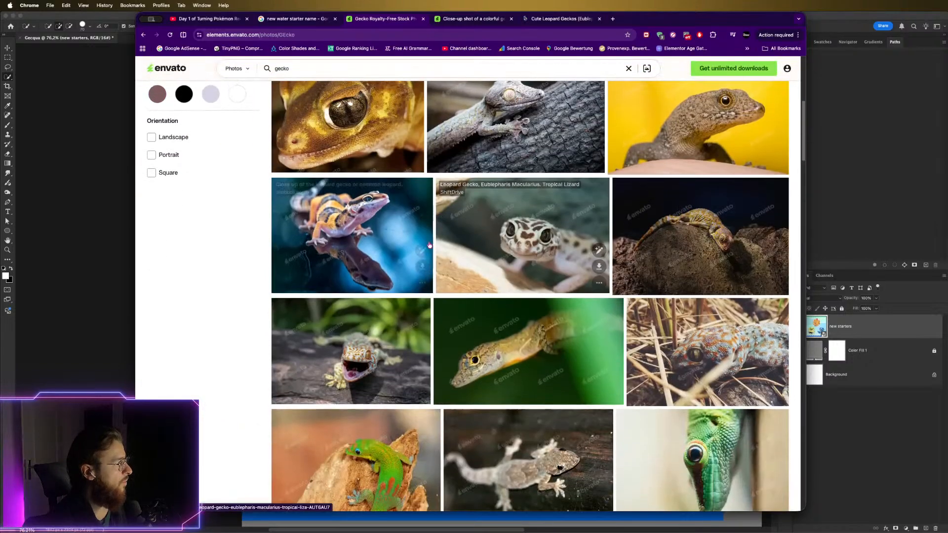
pyautogui.rightClick(407, 219)
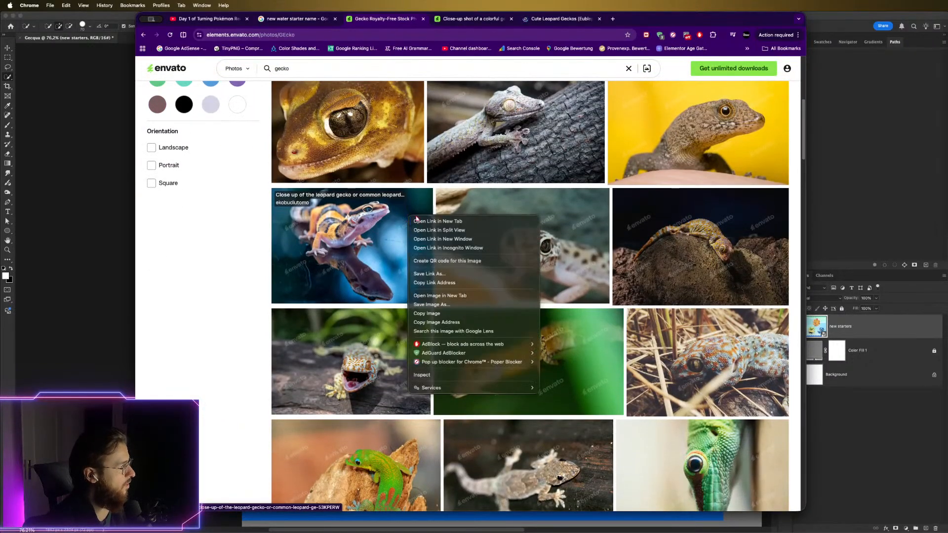
pyautogui.click(410, 221)
pyautogui.click(627, 20)
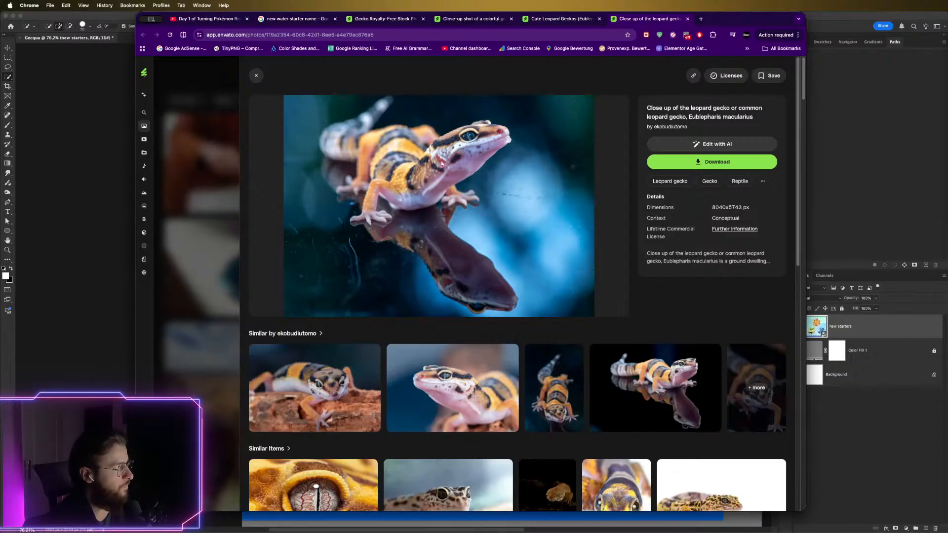
# Open the black-background striped gecko and the spotted "Leopard Gecko, Eublepharis Macularius. Tropical Lizard" photo in new tabs, and view the latter
pyautogui.rightClick(658, 376)
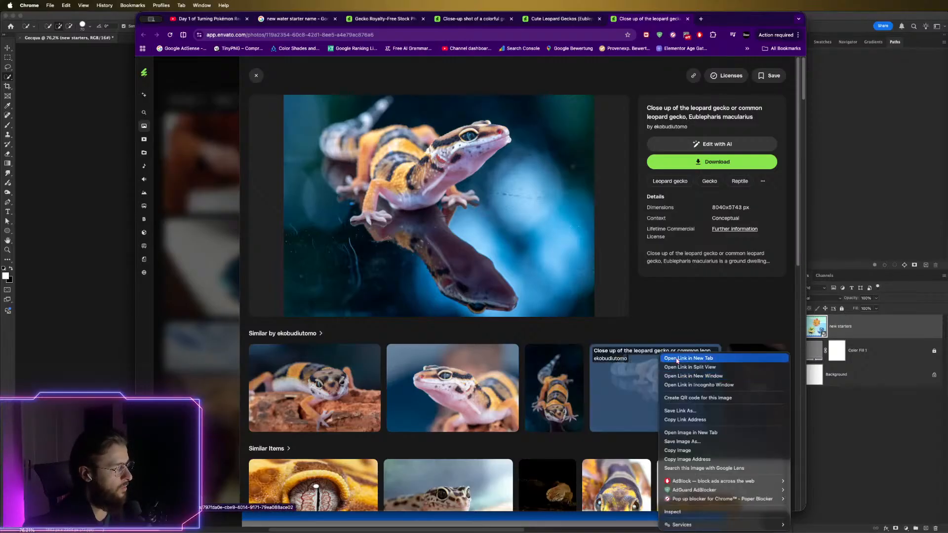
pyautogui.click(677, 359)
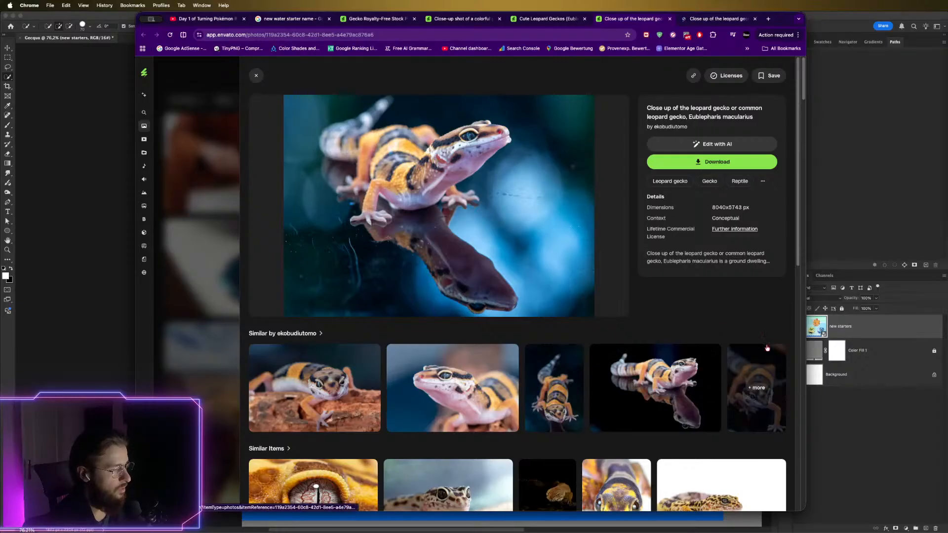
pyautogui.scroll(-5, 745, 312)
pyautogui.scroll(3, 746, 313)
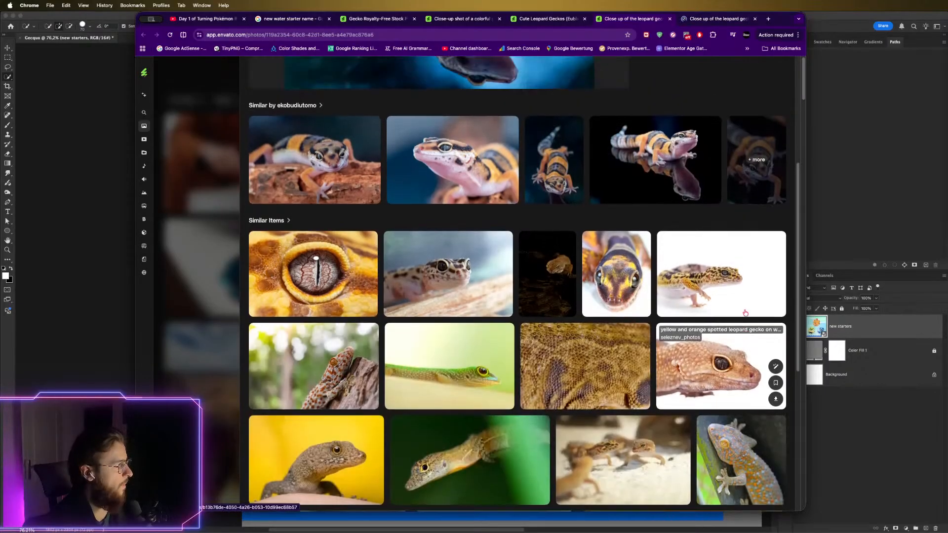
pyautogui.scroll(-1, 745, 312)
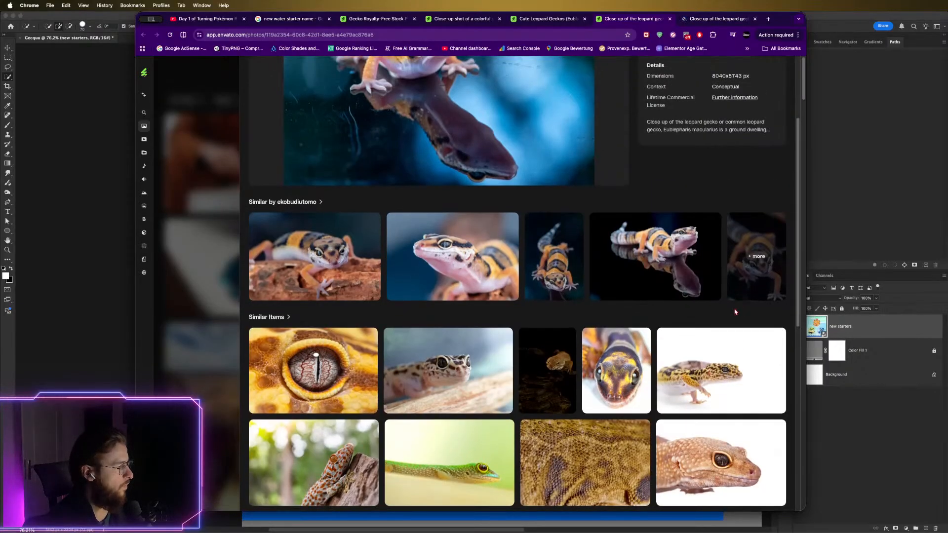
pyautogui.scroll(-1, 734, 312)
pyautogui.rightClick(475, 336)
pyautogui.click(488, 342)
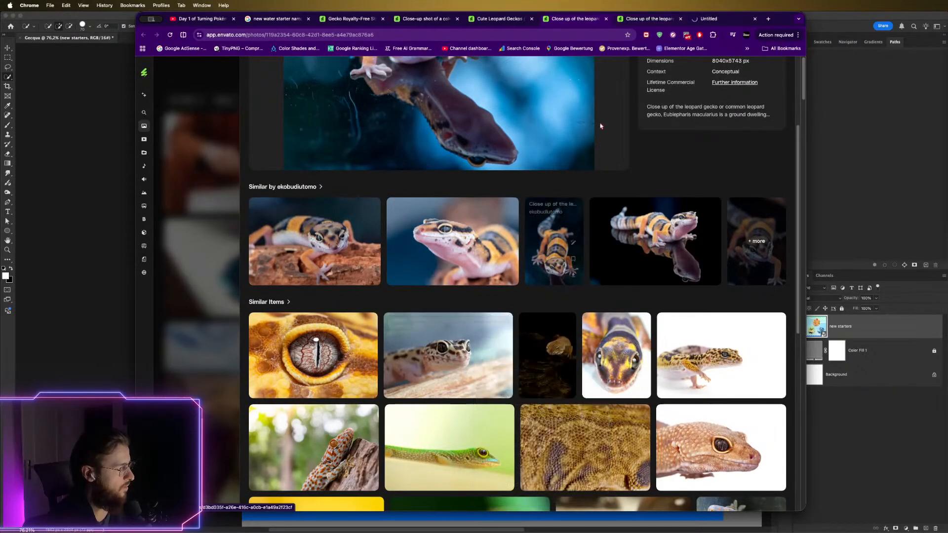
pyautogui.click(719, 18)
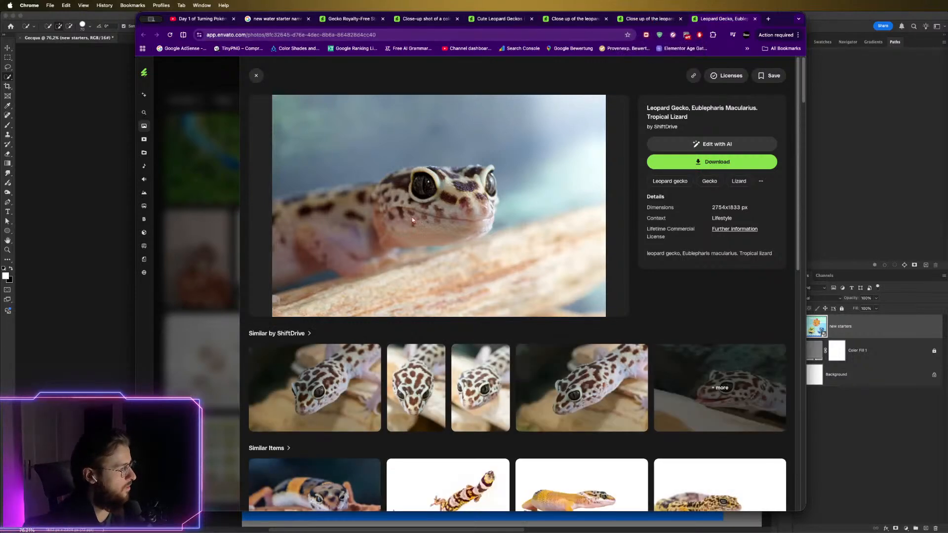
# Compare the spotted gecko photo's head and pose with the Gecqua illustration in Photoshop
pyautogui.scroll(-1, 442, 199)
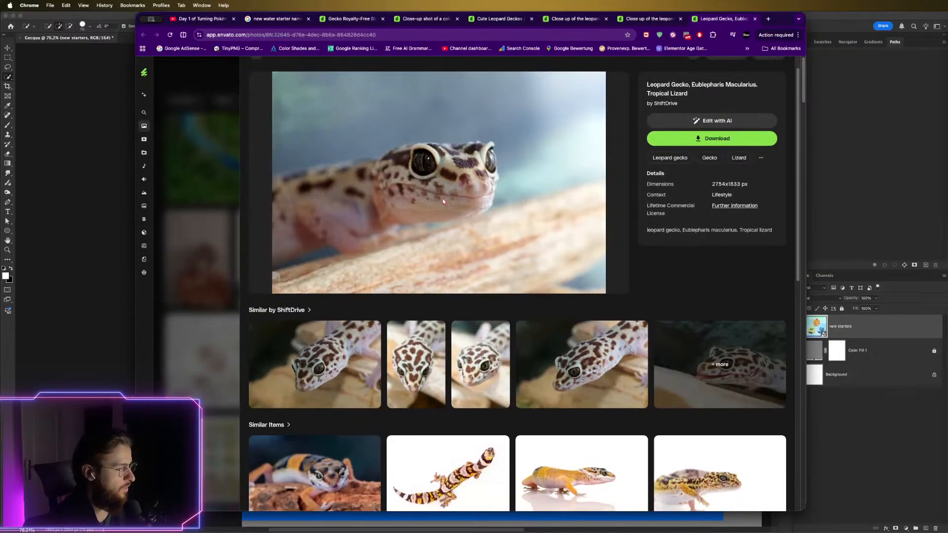
pyautogui.press('super+Tab')
pyautogui.press('super+Tab')
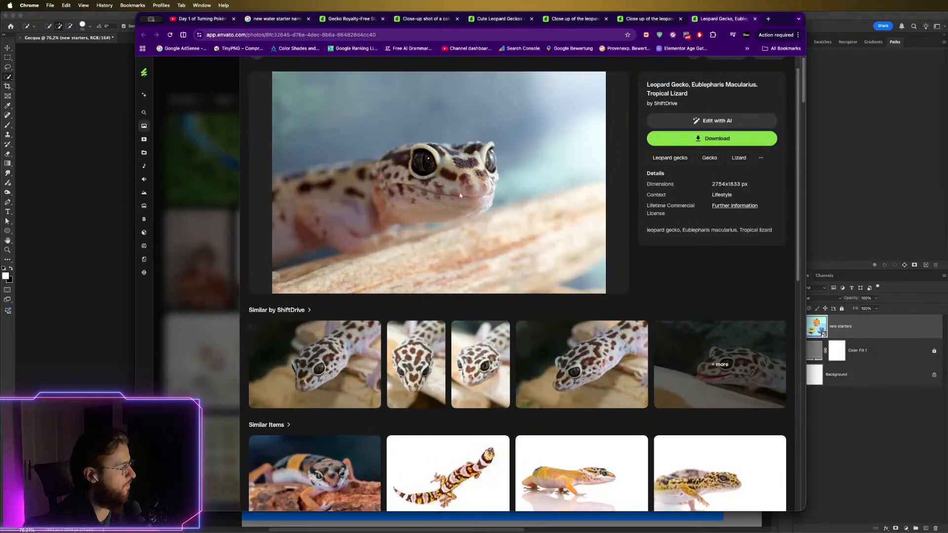
pyautogui.press('super+Tab')
pyautogui.press('super+Tab')
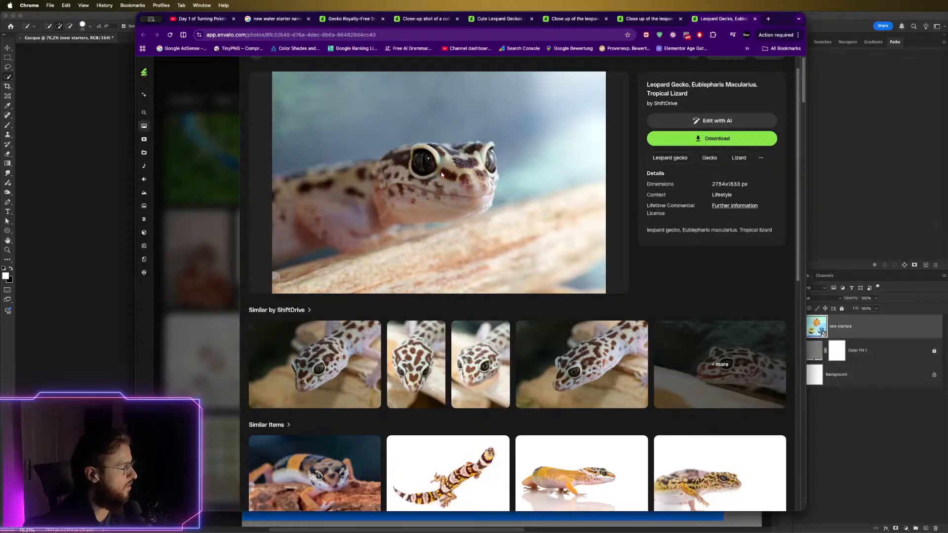
# Examine the spotted gecko's similar items in Chrome, comparing their poses with the Gecqua illustration in Photoshop
pyautogui.scroll(-5, 535, 176)
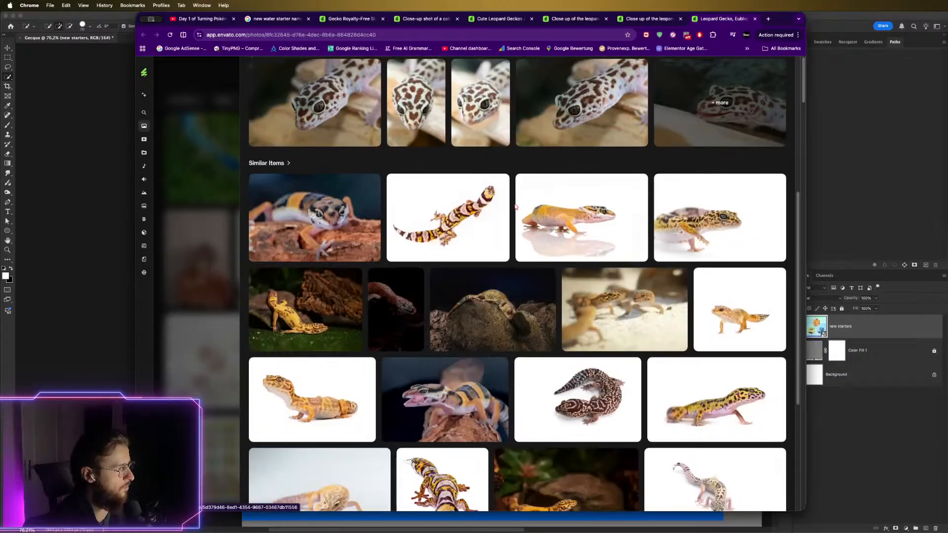
pyautogui.press('super+Tab')
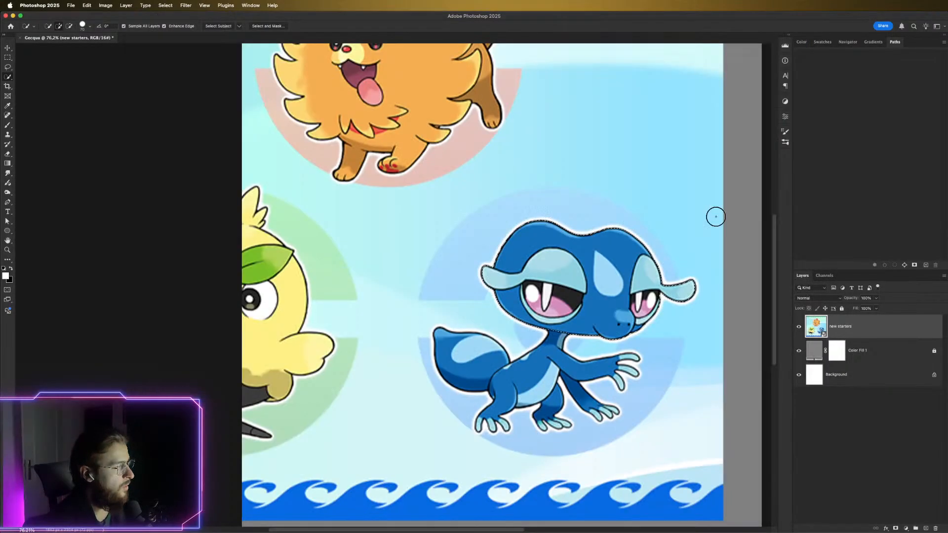
pyautogui.press('super+Tab')
pyautogui.rightClick(716, 216)
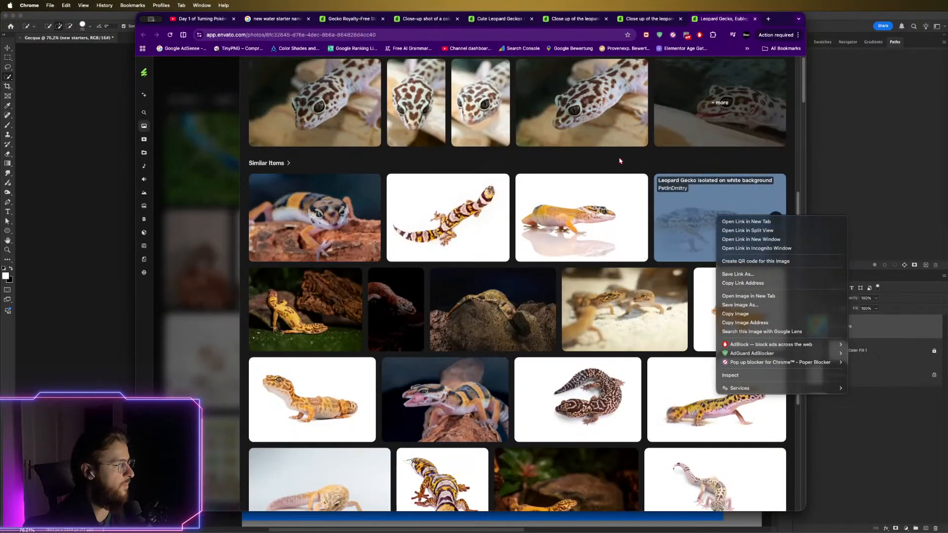
pyautogui.click(620, 160)
pyautogui.scroll(-4, 711, 207)
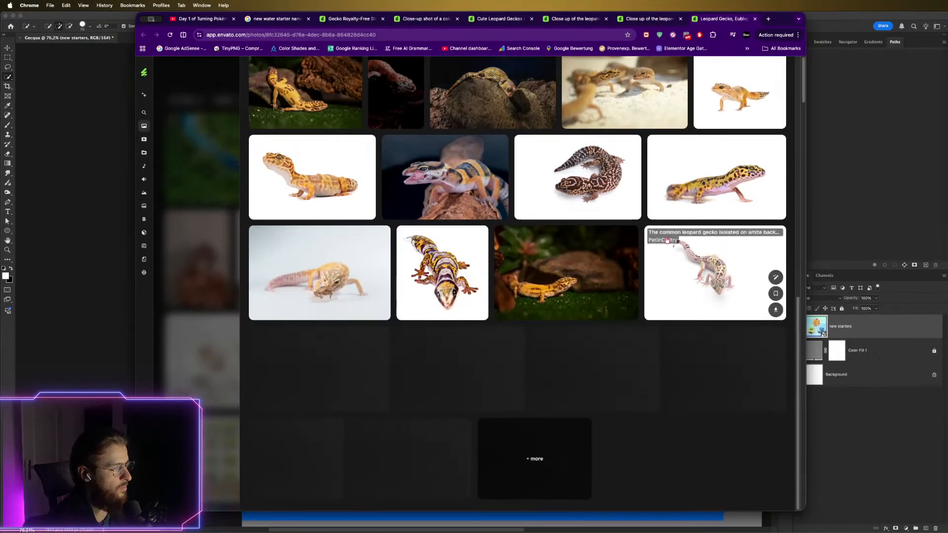
pyautogui.scroll(1, 666, 238)
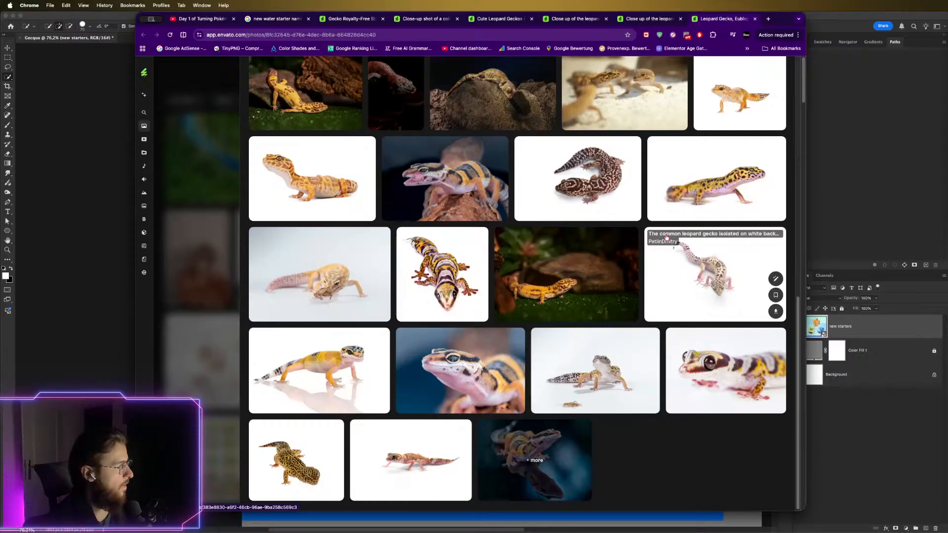
pyautogui.press('super+Tab')
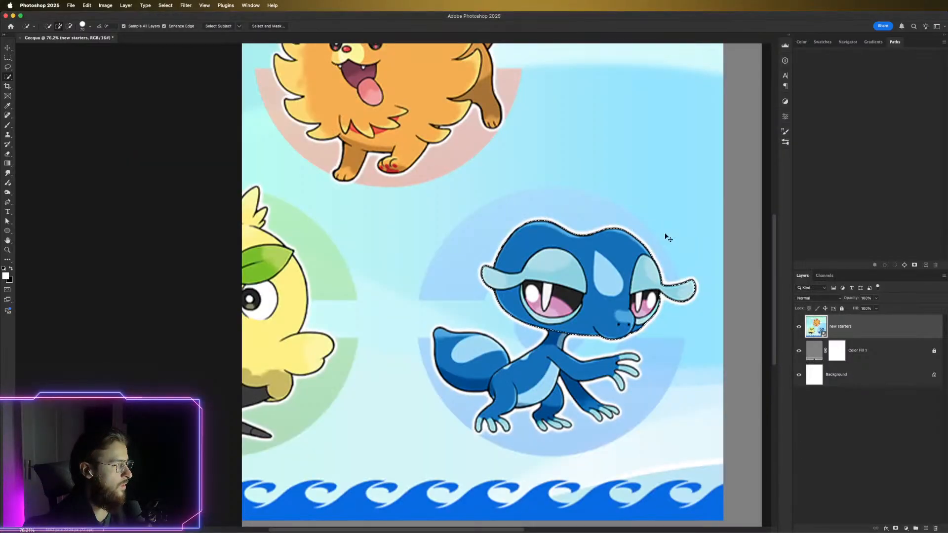
pyautogui.press('super+Tab')
pyautogui.press('super+Tab')
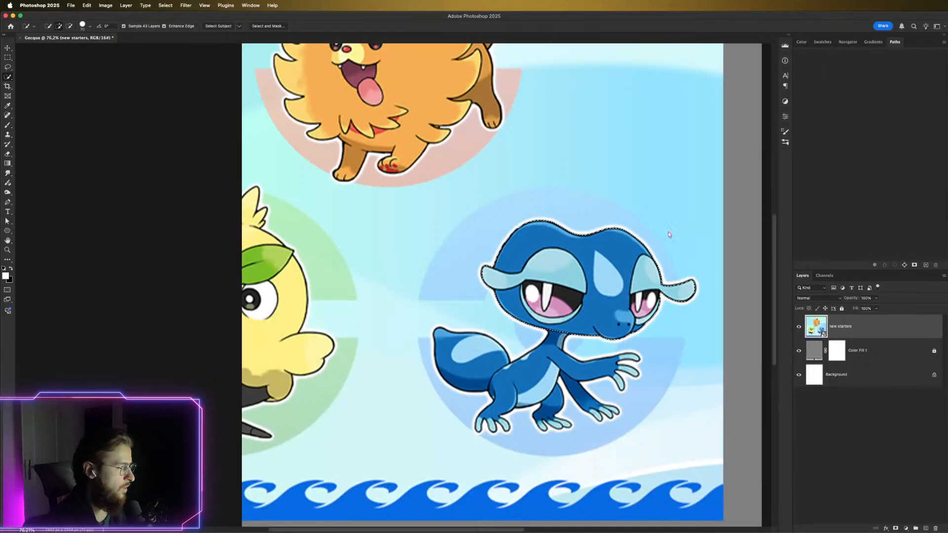
pyautogui.press('super+Tab')
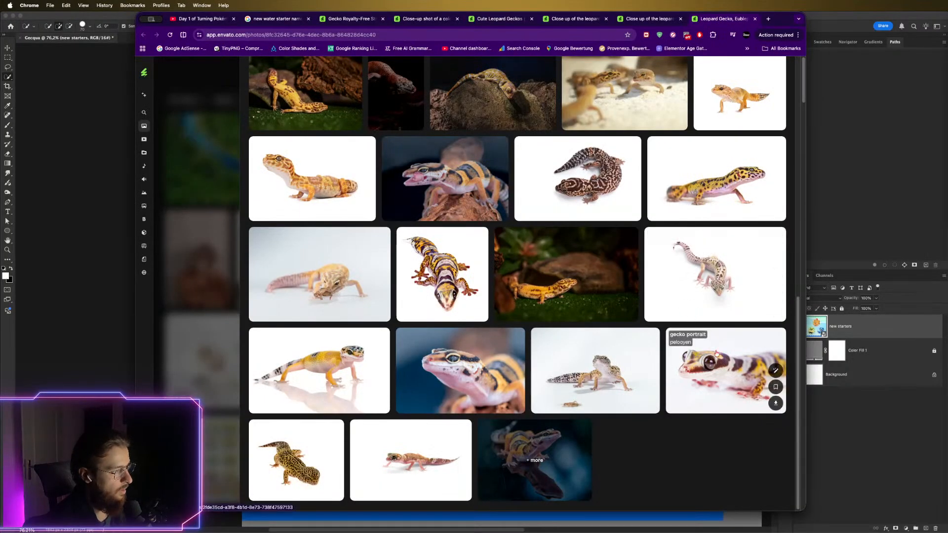
pyautogui.scroll(-1, 713, 371)
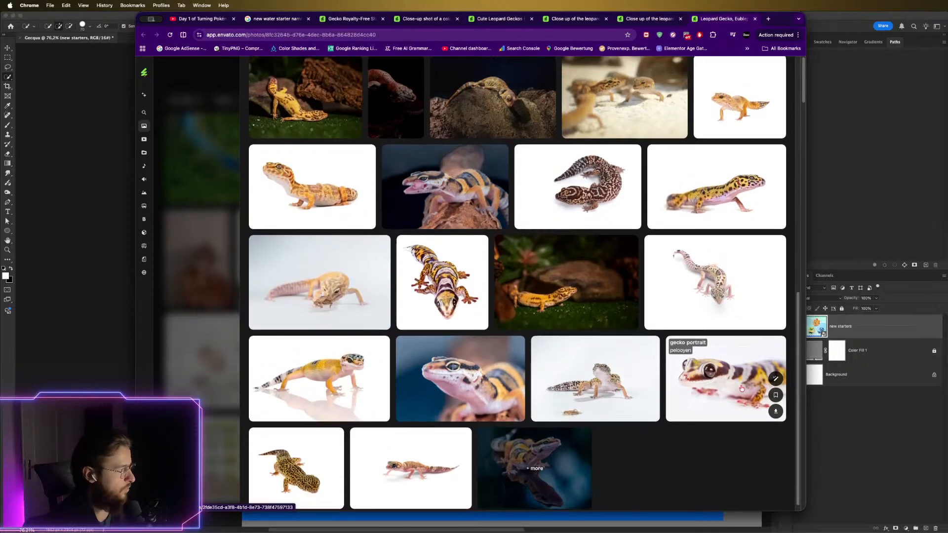
# Open the "Young Leopard gecko - Eublepharis macularius" photo from the similar items in a new tab and download it
pyautogui.press('super+Tab')
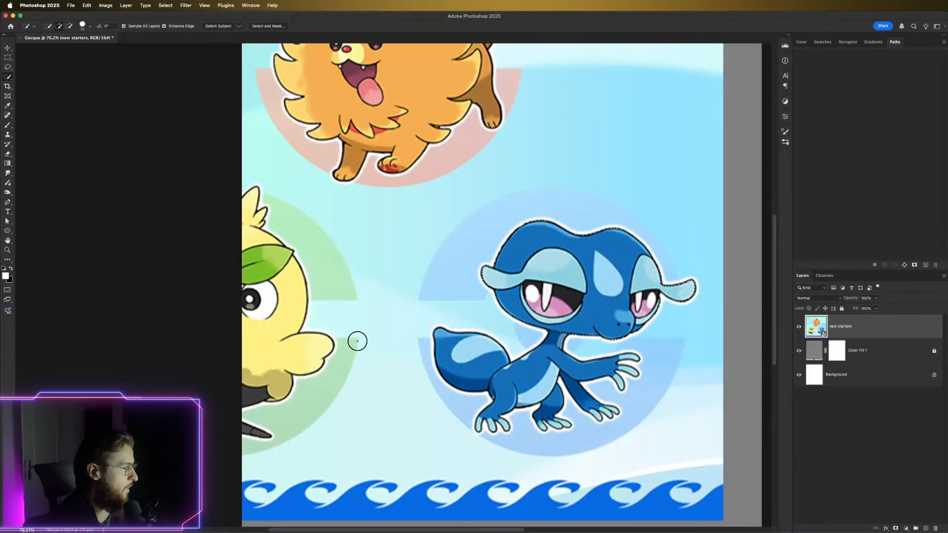
pyautogui.press('super+Tab')
pyautogui.rightClick(359, 343)
pyautogui.click(371, 348)
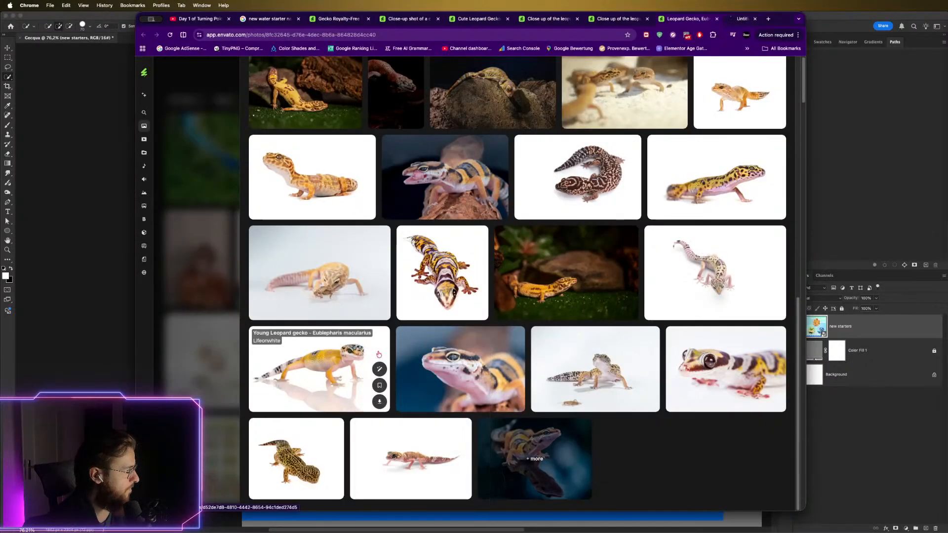
pyautogui.press('super+Tab')
pyautogui.press('super+Tab')
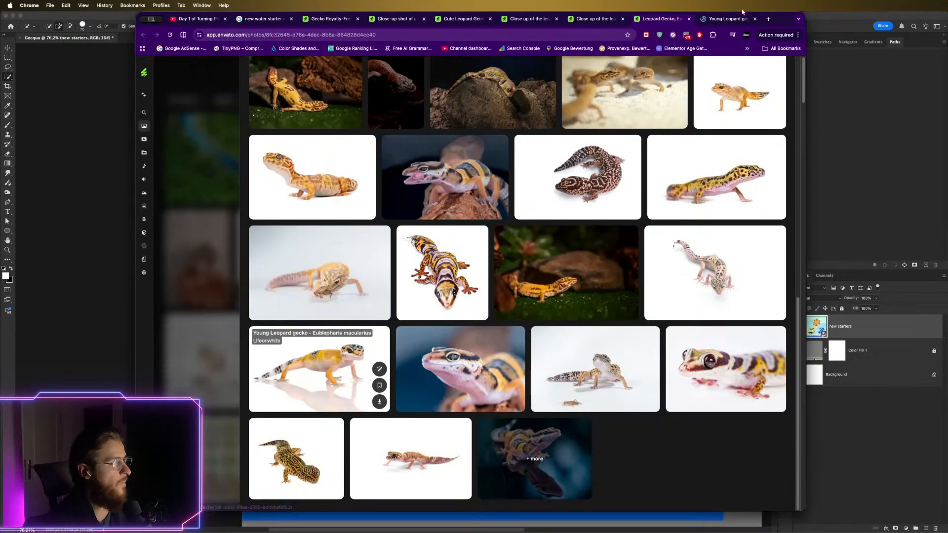
pyautogui.click(725, 20)
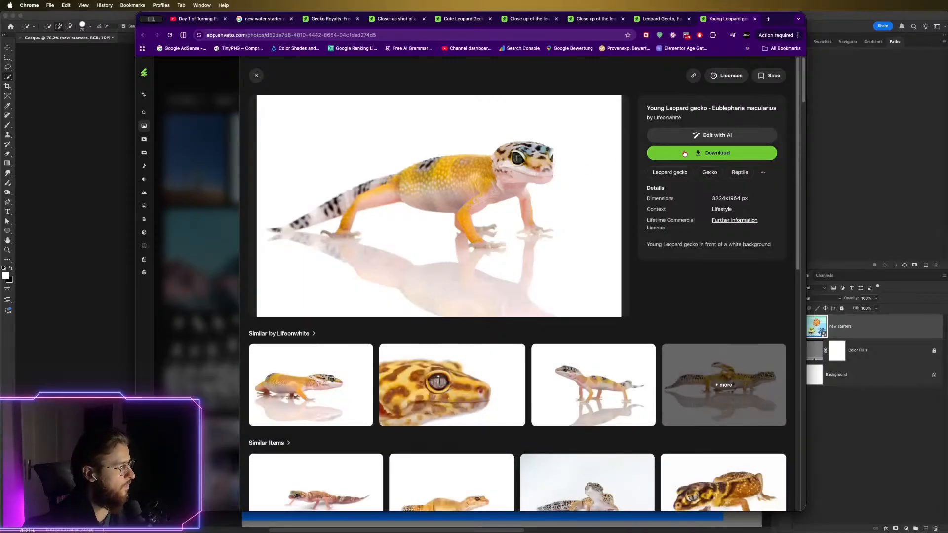
pyautogui.click(684, 154)
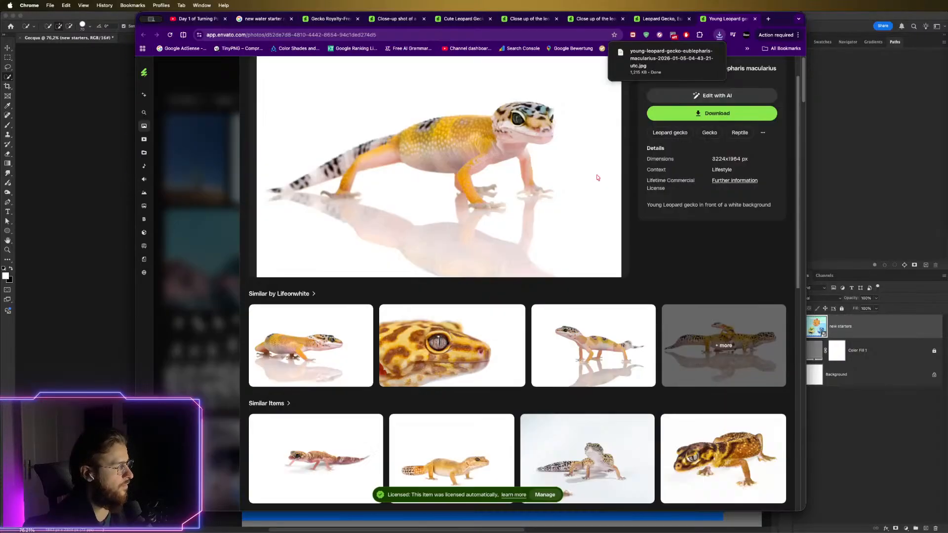
# Look through the young leopard gecko's similar items for more photos that suit Gecqua
pyautogui.scroll(-7, 613, 237)
pyautogui.scroll(7, 613, 241)
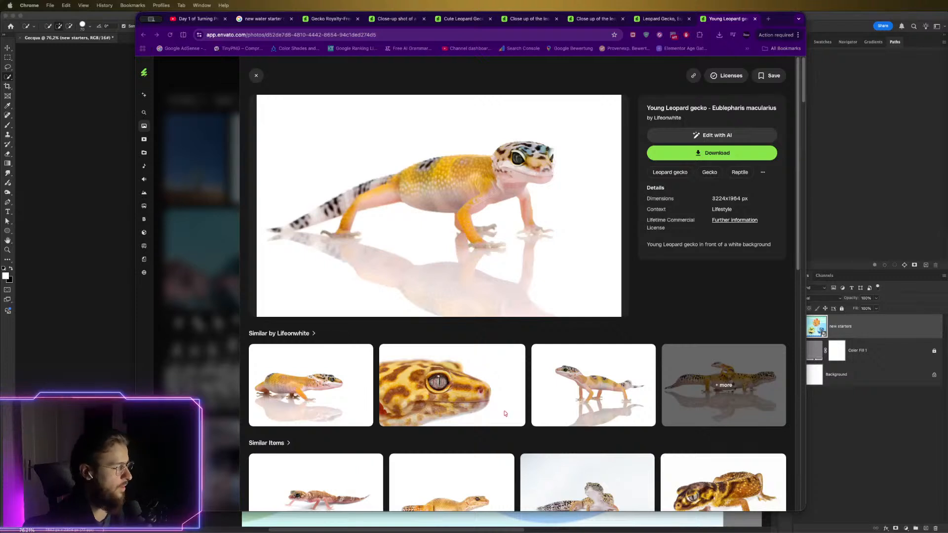
pyautogui.scroll(-5, 454, 291)
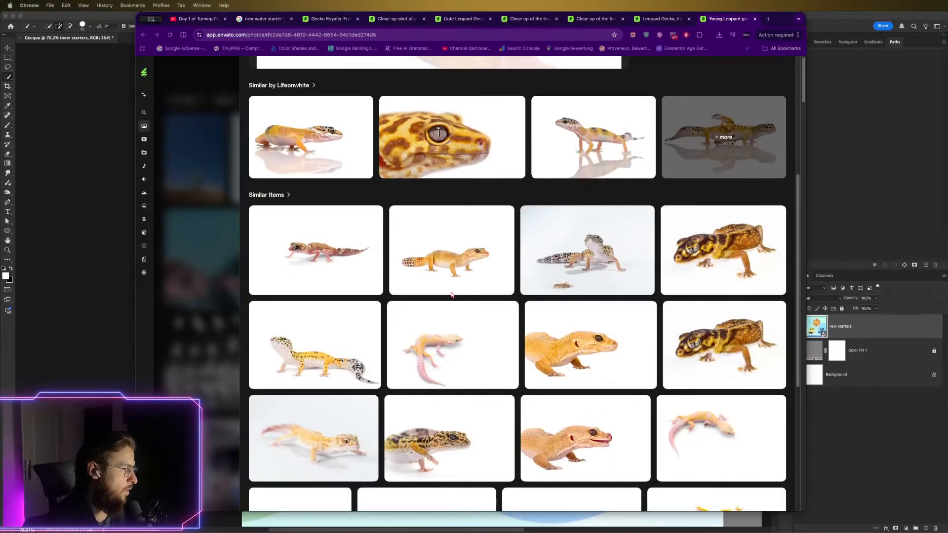
pyautogui.scroll(1, 453, 293)
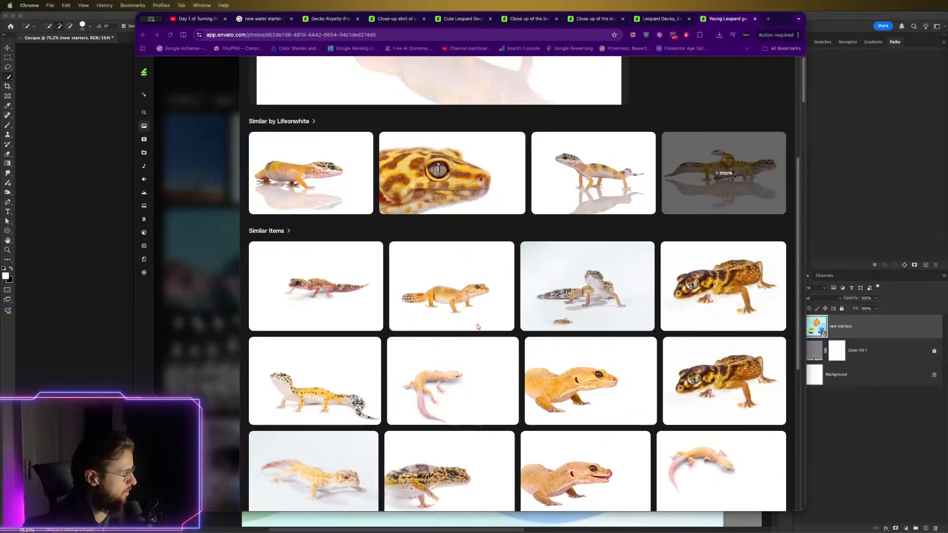
pyautogui.scroll(-5, 477, 326)
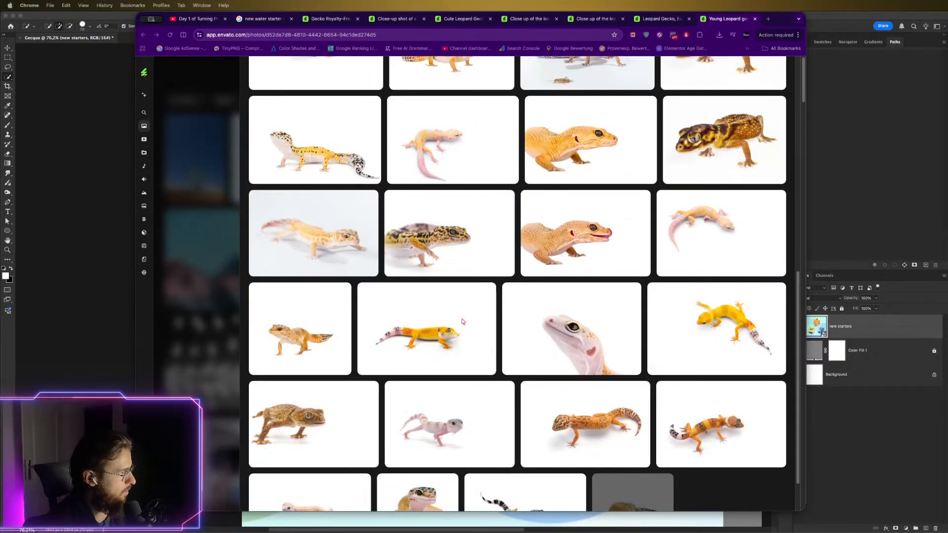
pyautogui.scroll(7, 462, 321)
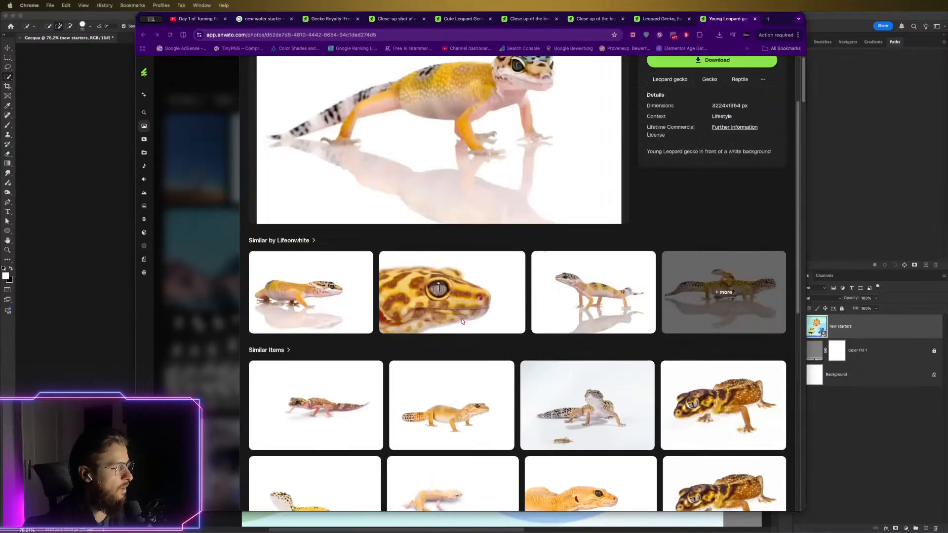
pyautogui.scroll(2, 462, 321)
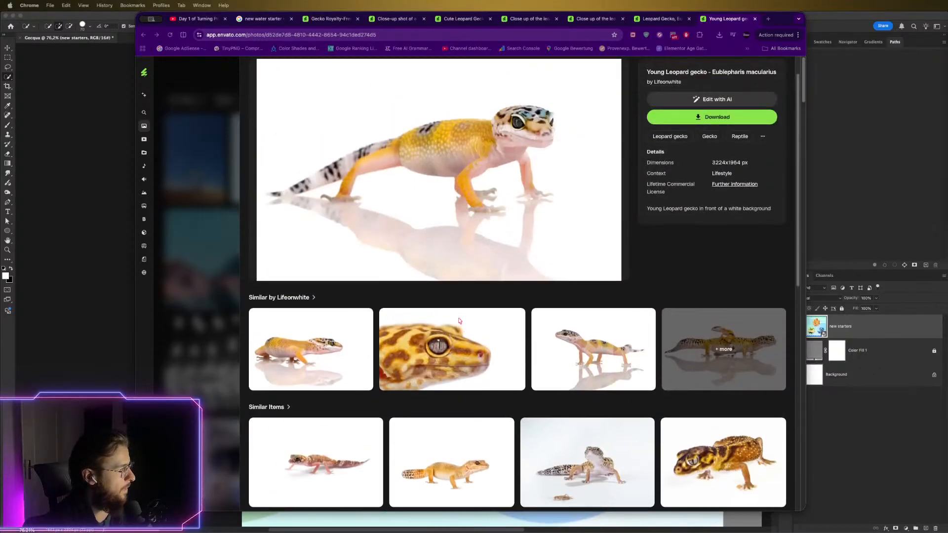
pyautogui.scroll(-15, 459, 321)
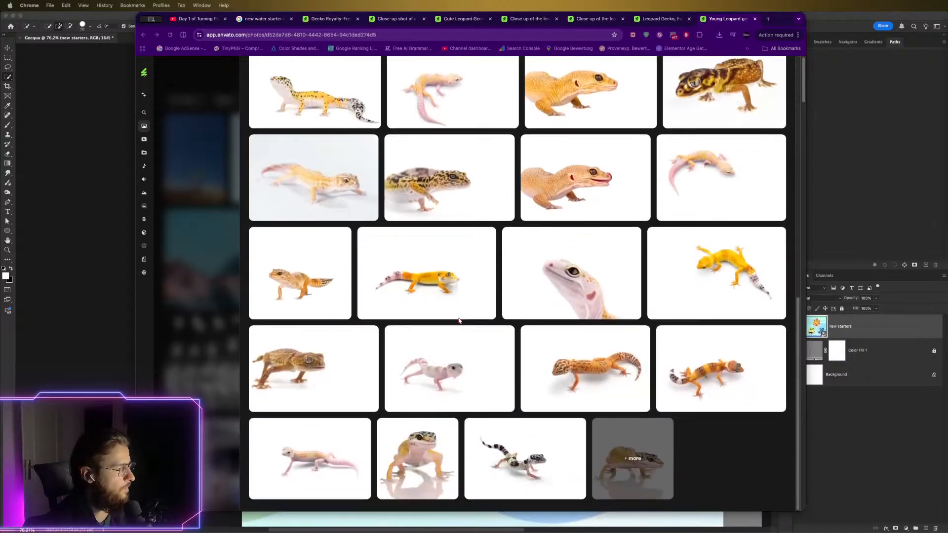
# Open the pale "Leopard Gecko isolated on white background" photo in a new tab and download it
pyautogui.rightClick(470, 346)
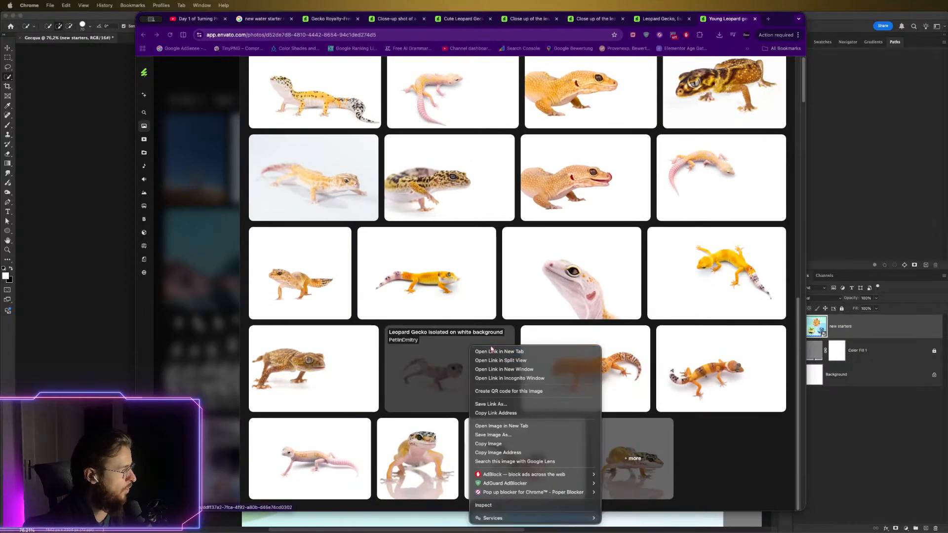
pyautogui.click(499, 351)
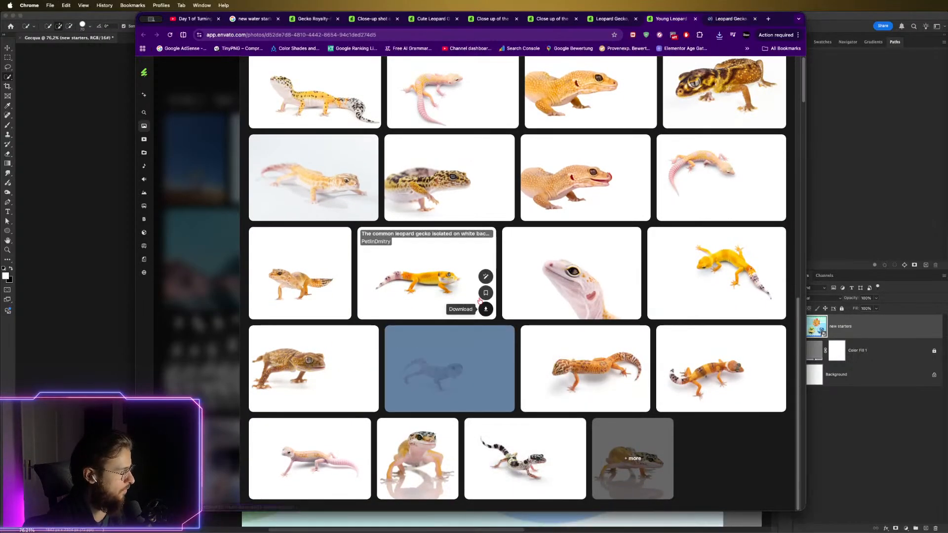
pyautogui.click(549, 216)
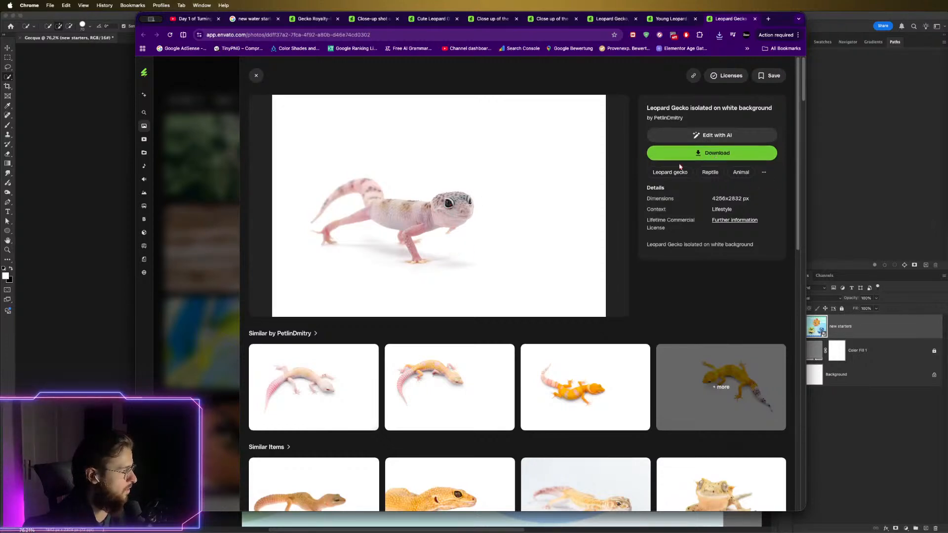
pyautogui.click(703, 157)
# Open the front-facing "Young Leopard gecko - Eublepharis macularius" photo from the similar items in a new tab and download it
pyautogui.scroll(-10, 443, 236)
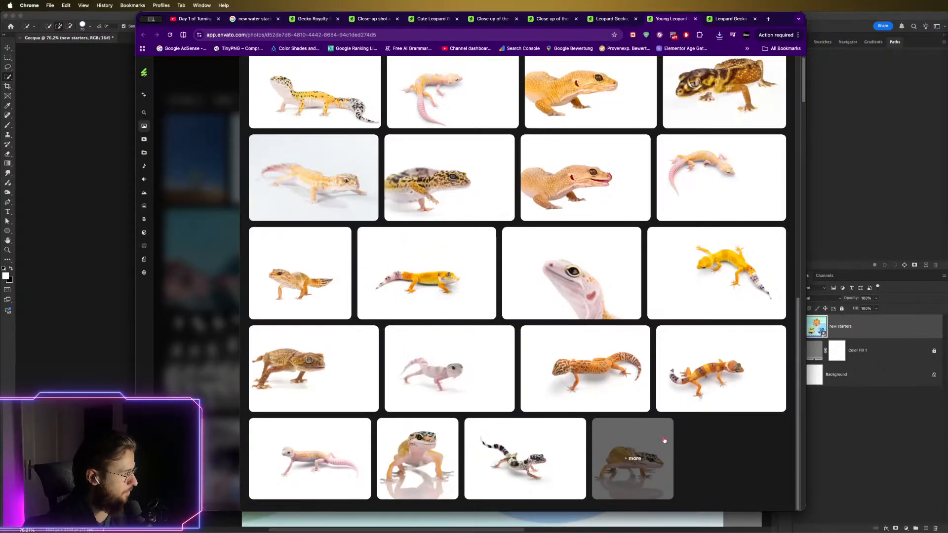
pyautogui.rightClick(428, 366)
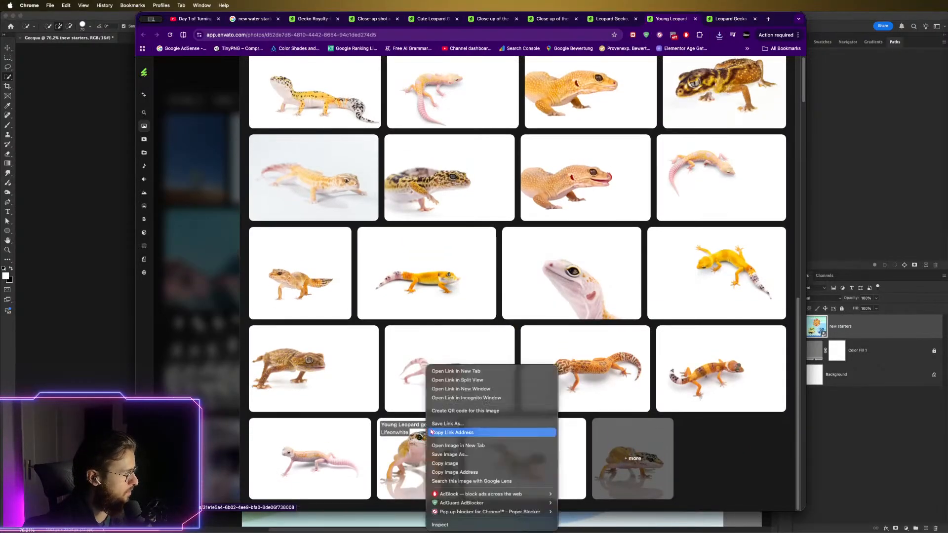
pyautogui.click(452, 371)
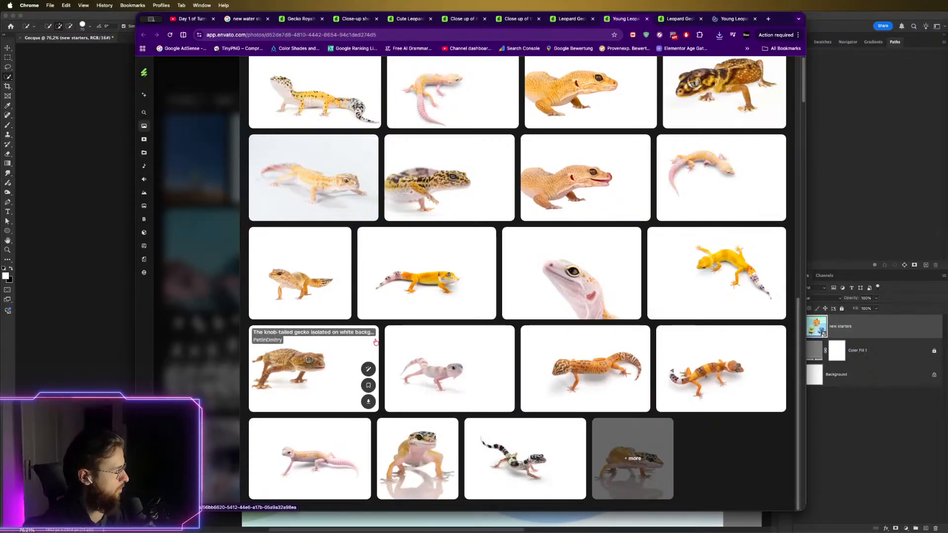
pyautogui.click(417, 459)
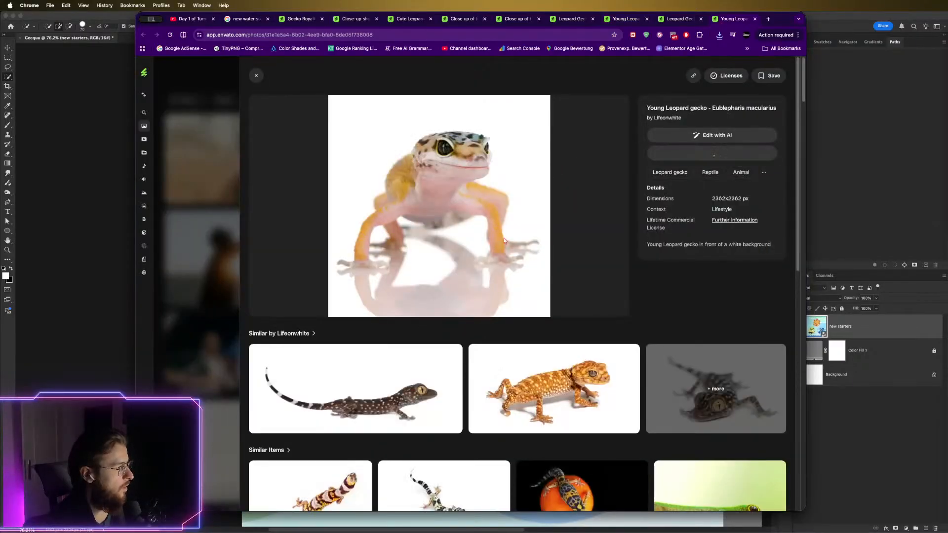
# Look through the similar items of the front-facing gecko and the pale leopard gecko for further photos that suit Gecqua
pyautogui.scroll(-5, 572, 256)
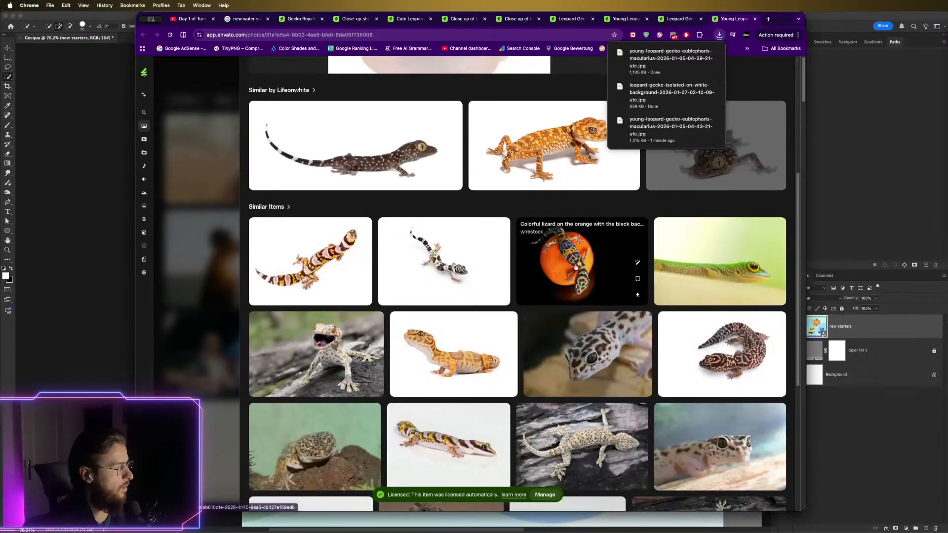
pyautogui.scroll(-3, 568, 254)
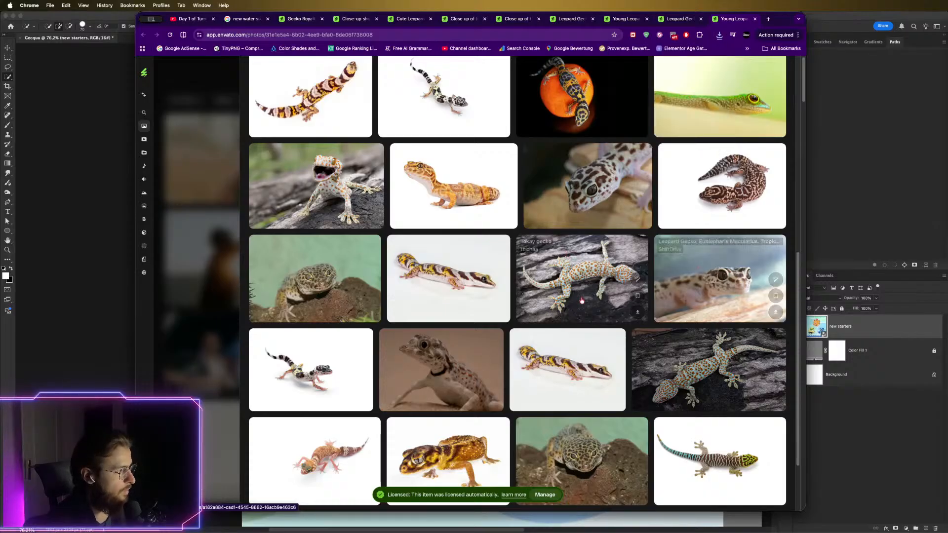
pyautogui.scroll(-2, 567, 256)
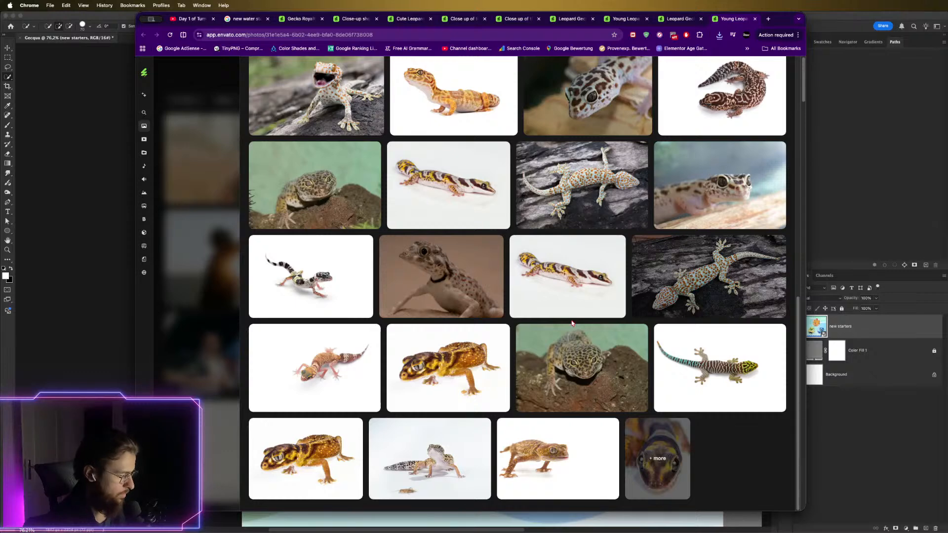
pyautogui.scroll(15, 572, 322)
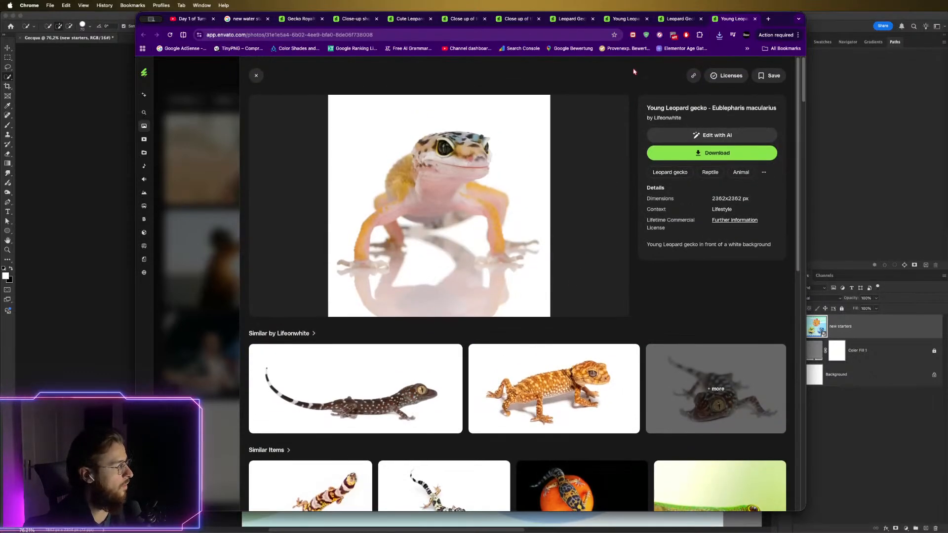
pyautogui.click(677, 18)
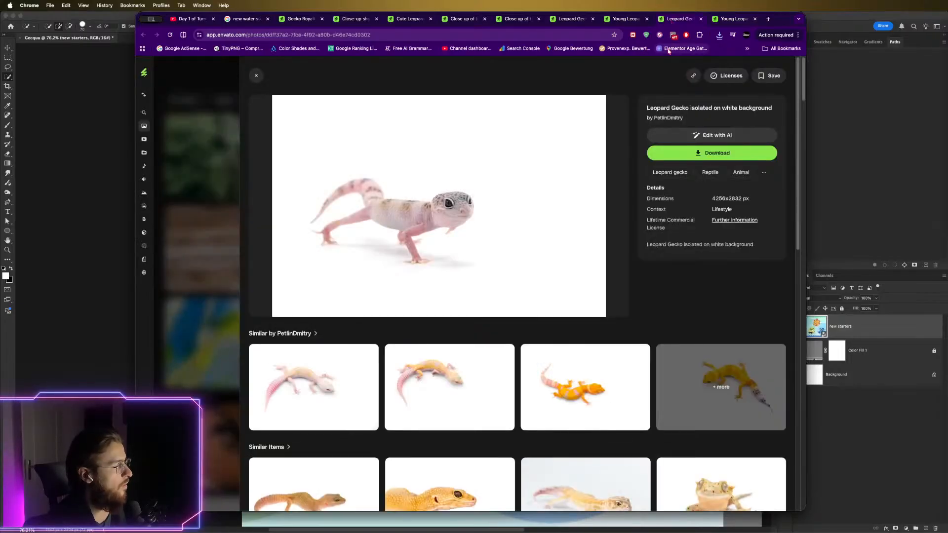
pyautogui.scroll(-8, 524, 243)
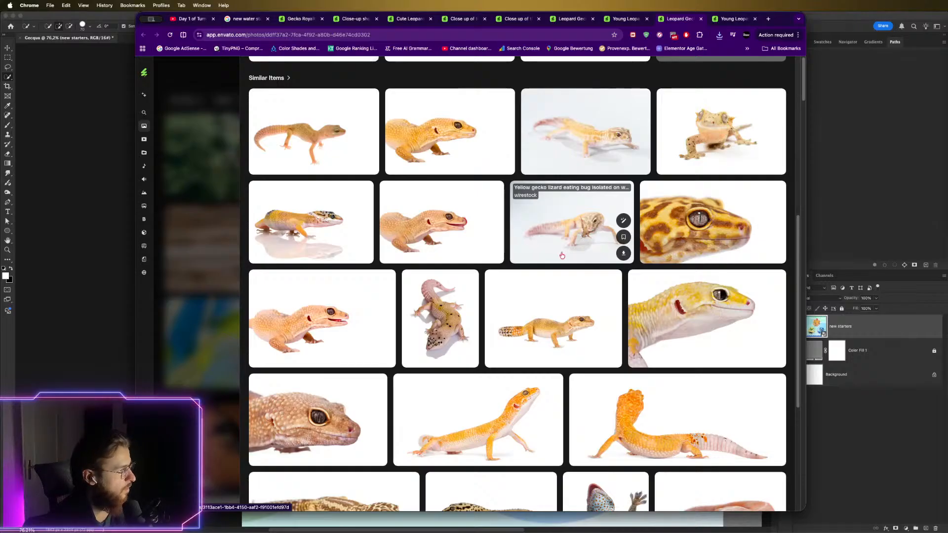
pyautogui.scroll(7, 561, 255)
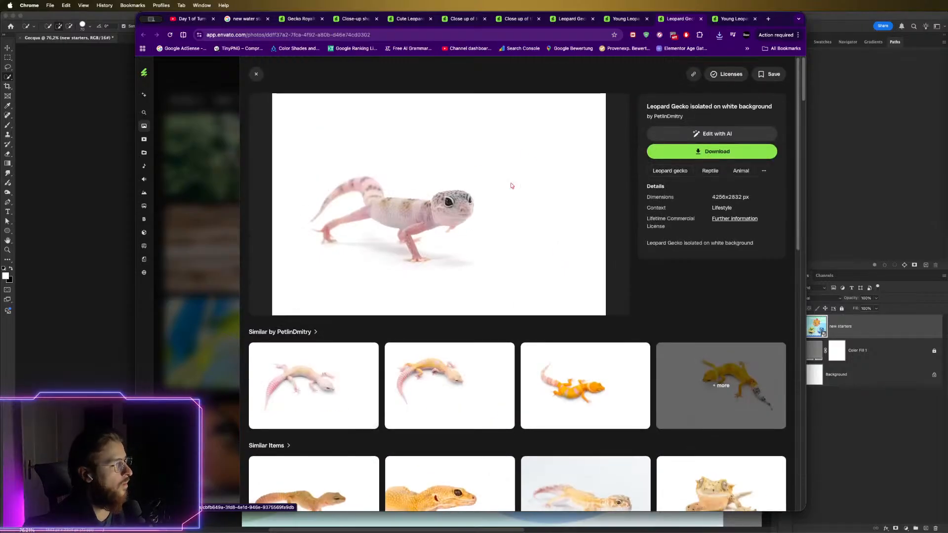
# Switch to Photoshop and clear the selection around Gecqua's head
pyautogui.click(823, 83)
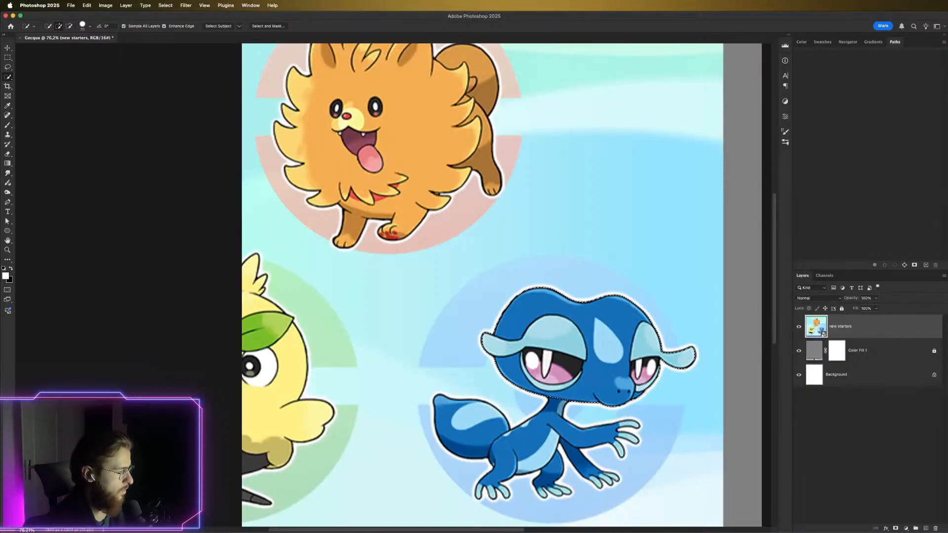
pyautogui.press('super+d')
pyautogui.scroll(-3, 521, 381)
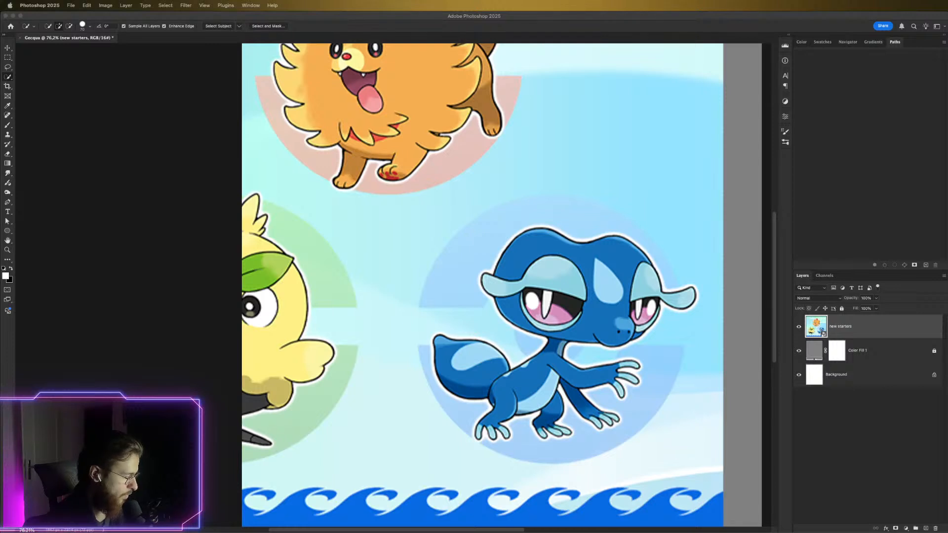
# Open a Finder window and place the three downloaded gecko photos into the Gecqua document in Photoshop
pyautogui.press('super+Tab')
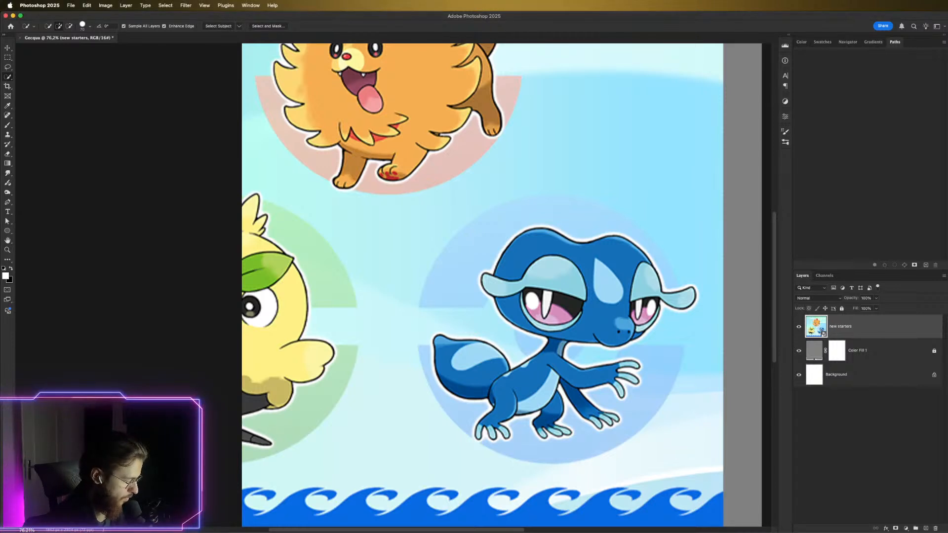
pyautogui.press('super+Tab')
pyautogui.press('super+n')
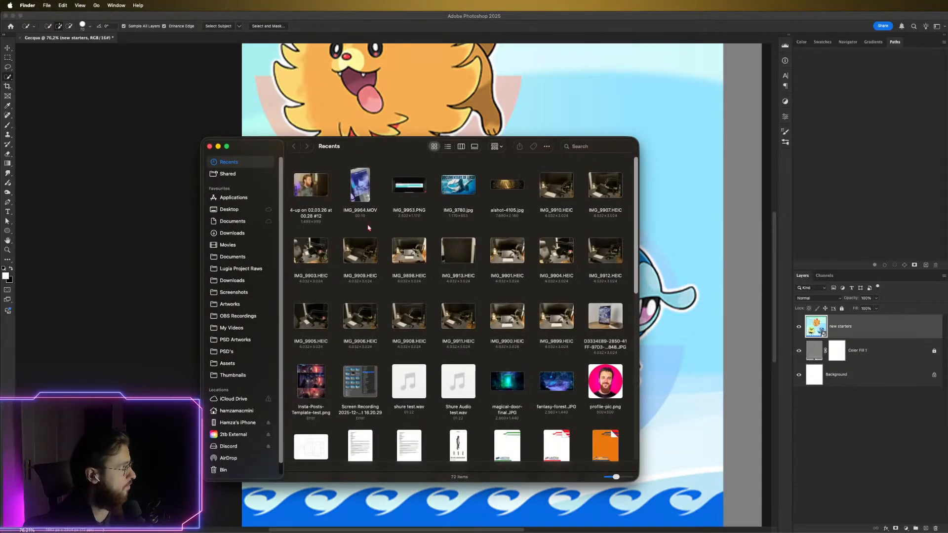
pyautogui.moveTo(367, 165); pyautogui.dragTo(584, 462)
pyautogui.click(476, 405)
pyautogui.scroll(15, 418, 231)
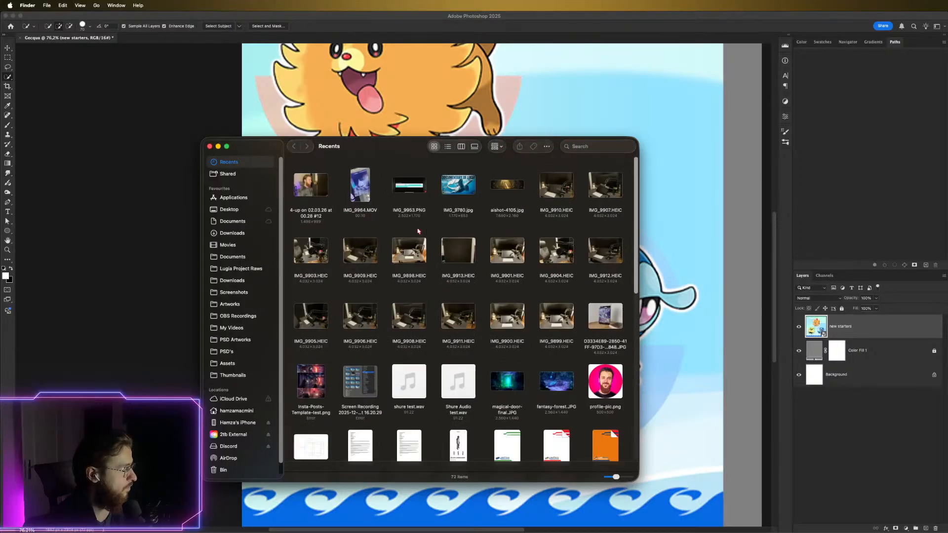
pyautogui.moveTo(401, 151); pyautogui.dragTo(570, 532)
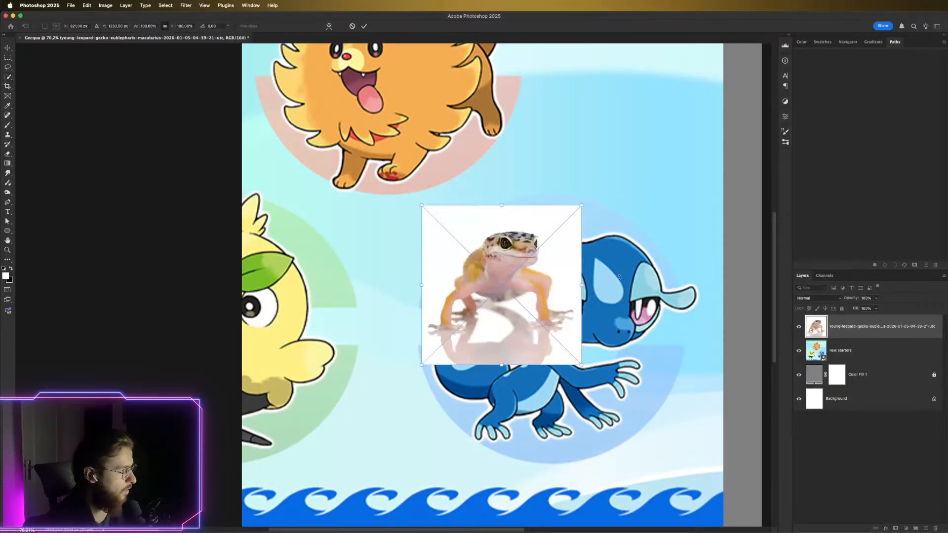
# Enlarge the placed front-facing gecko photo until it covers the canvas, centre the animal and commit the placement
pyautogui.moveTo(580, 286); pyautogui.dragTo(859, 269)
pyautogui.scroll(-5, 588, 337)
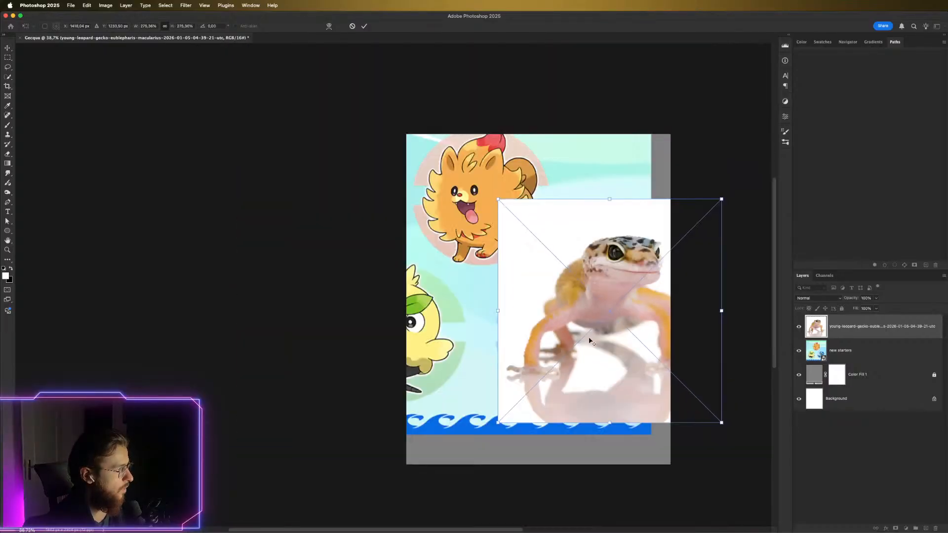
pyautogui.moveTo(592, 336); pyautogui.dragTo(527, 318)
pyautogui.moveTo(650, 294); pyautogui.dragTo(765, 280)
pyautogui.moveTo(626, 319); pyautogui.dragTo(553, 321)
pyautogui.press('Return')
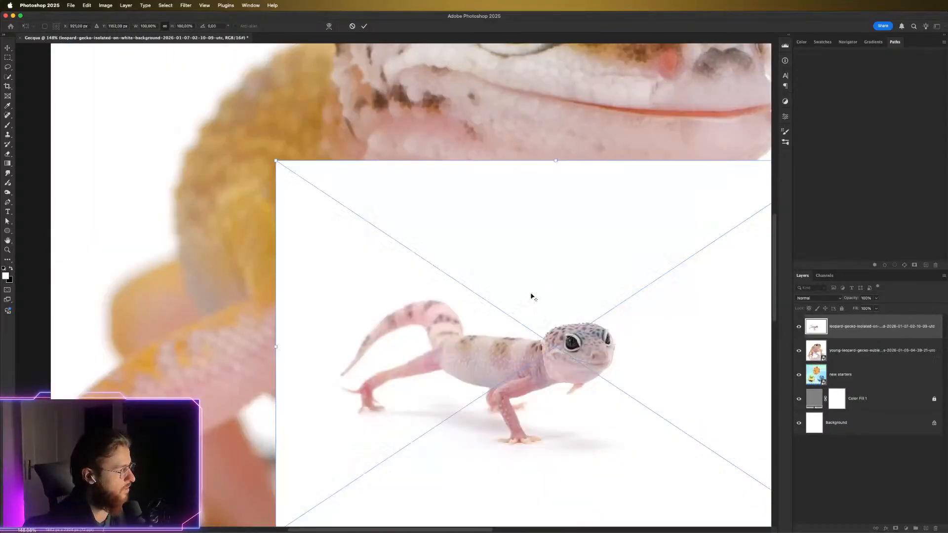
# Enlarge the placed pale gecko photo beyond the canvas width, position the gecko mid-canvas and commit the placement
pyautogui.scroll(3, 536, 308)
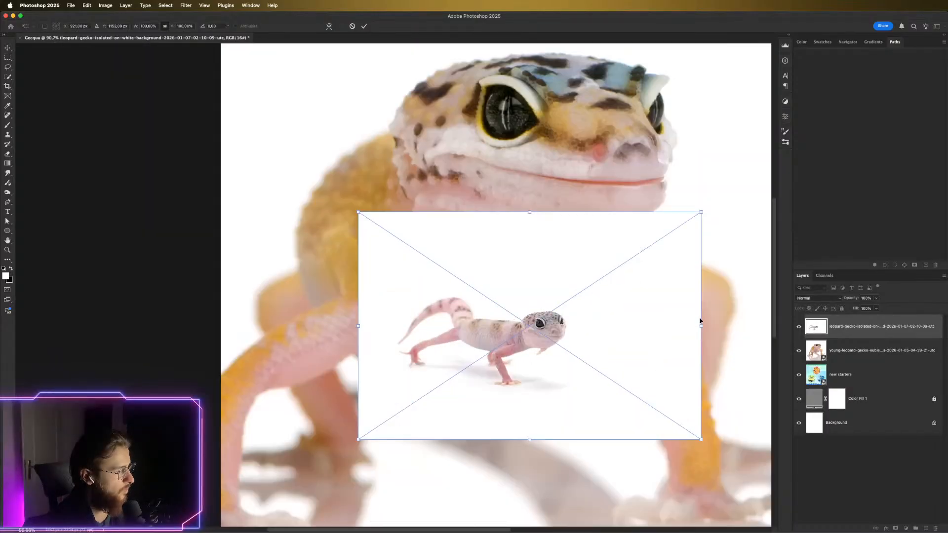
pyautogui.scroll(-3, 700, 321)
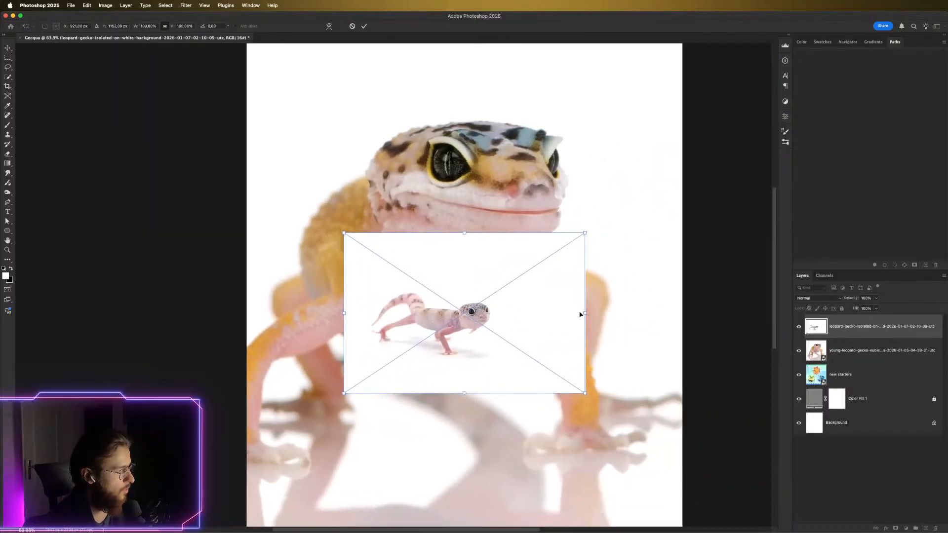
pyautogui.moveTo(585, 314); pyautogui.dragTo(747, 317)
pyautogui.moveTo(508, 298); pyautogui.dragTo(358, 260)
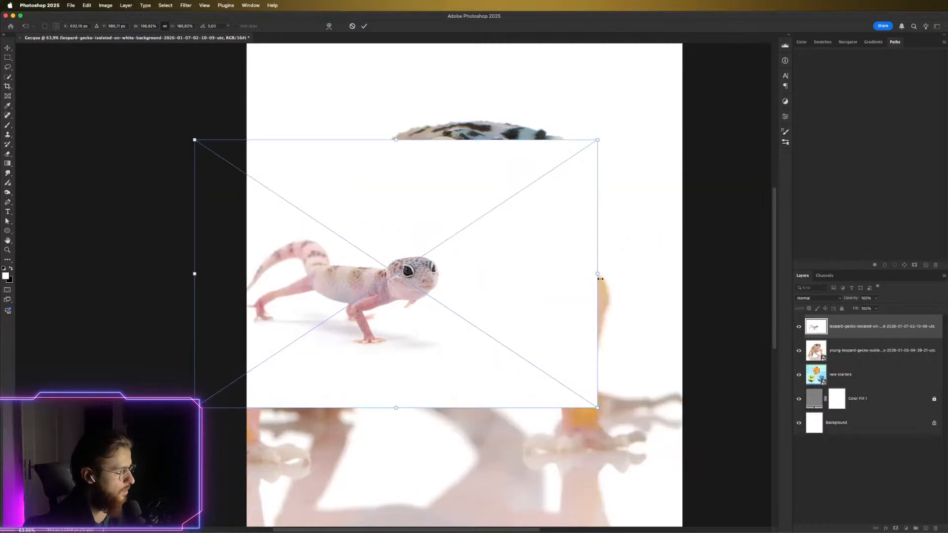
pyautogui.moveTo(600, 278); pyautogui.dragTo(810, 273)
pyautogui.moveTo(634, 324); pyautogui.dragTo(560, 310)
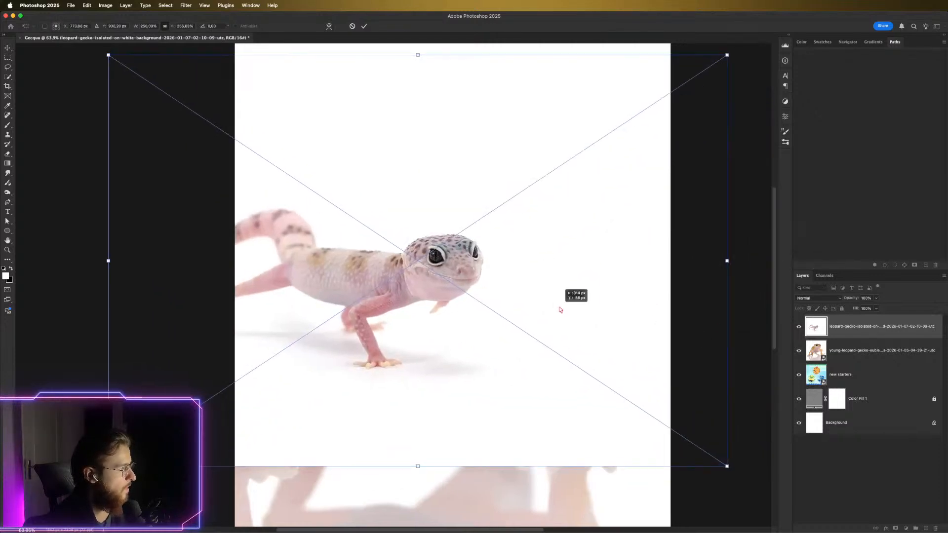
pyautogui.moveTo(774, 259); pyautogui.dragTo(922, 262)
pyautogui.moveTo(641, 280); pyautogui.dragTo(605, 296)
pyautogui.press('Return')
# Enlarge the placed yellow gecko photo beyond the canvas width, commit it and move the gecko so its head and front legs fit the canvas
pyautogui.scroll(-2, 586, 282)
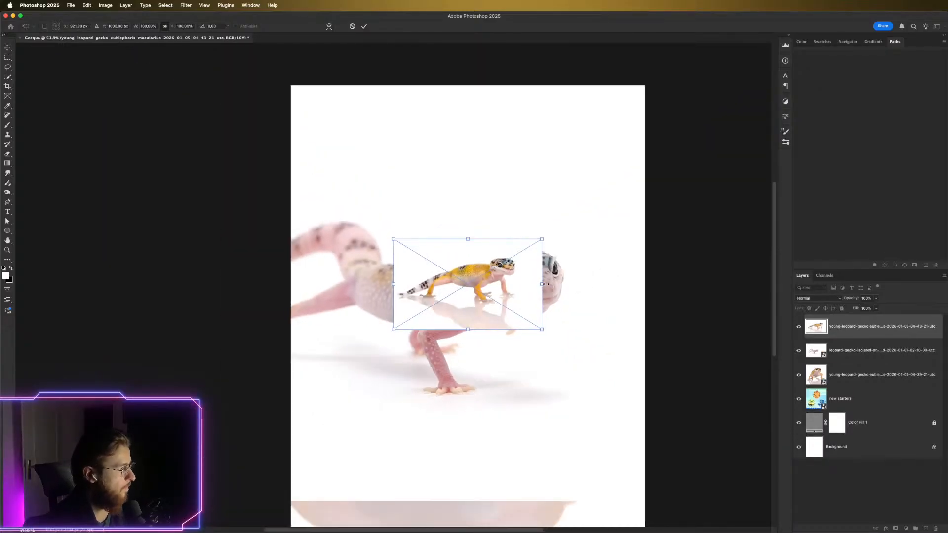
pyautogui.moveTo(542, 284); pyautogui.dragTo(945, 282)
pyautogui.moveTo(604, 324); pyautogui.dragTo(211, 346)
pyautogui.moveTo(406, 318); pyautogui.dragTo(358, 372)
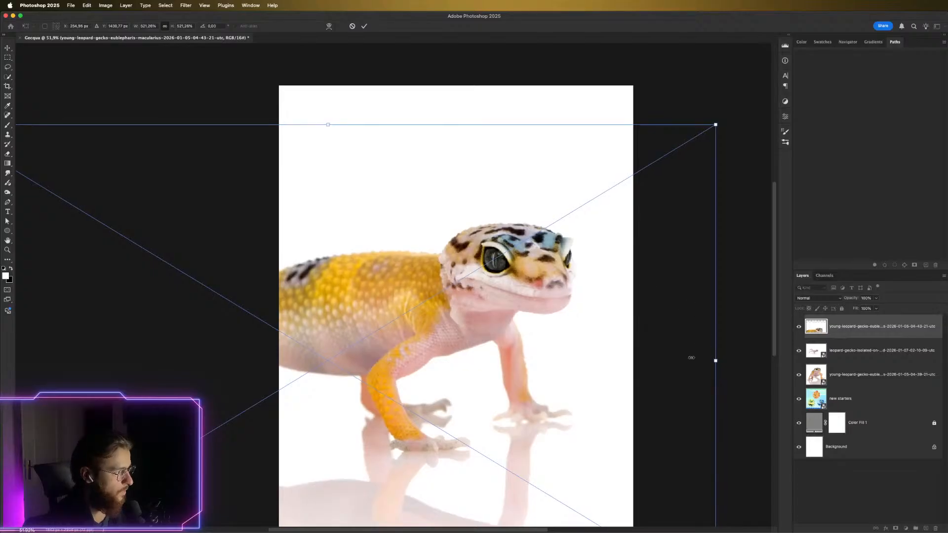
pyautogui.moveTo(691, 358); pyautogui.dragTo(574, 351)
pyautogui.press('Return')
pyautogui.press('w')
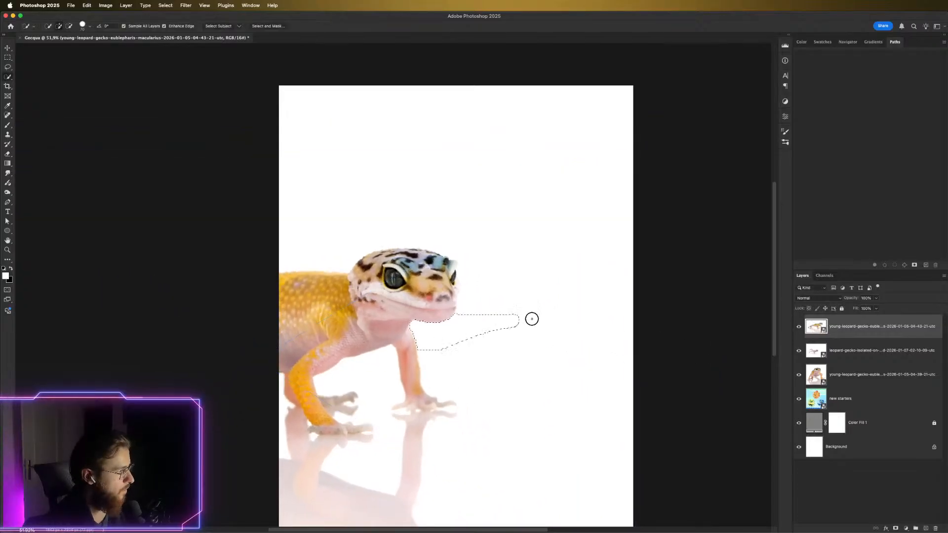
pyautogui.press('v')
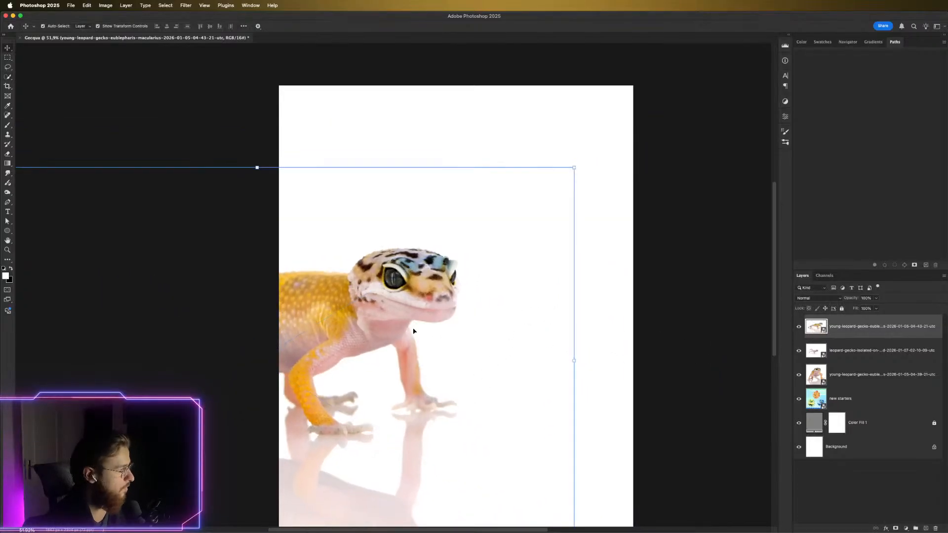
pyautogui.moveTo(412, 330); pyautogui.dragTo(558, 363)
# Hide the yellow and pale gecko layers, scale the front-facing gecko photo down to about 277% and move it lower on the canvas
pyautogui.click(799, 326)
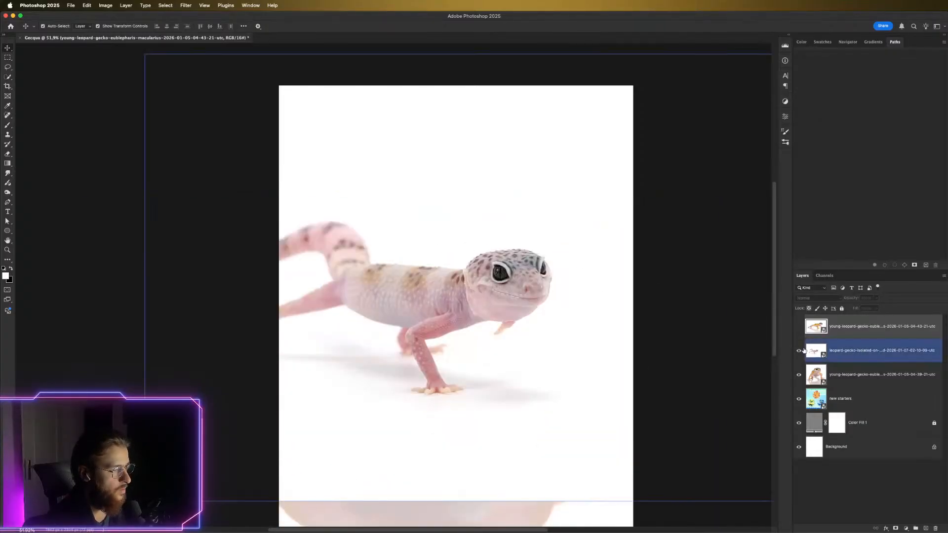
pyautogui.click(799, 350)
pyautogui.click(806, 367)
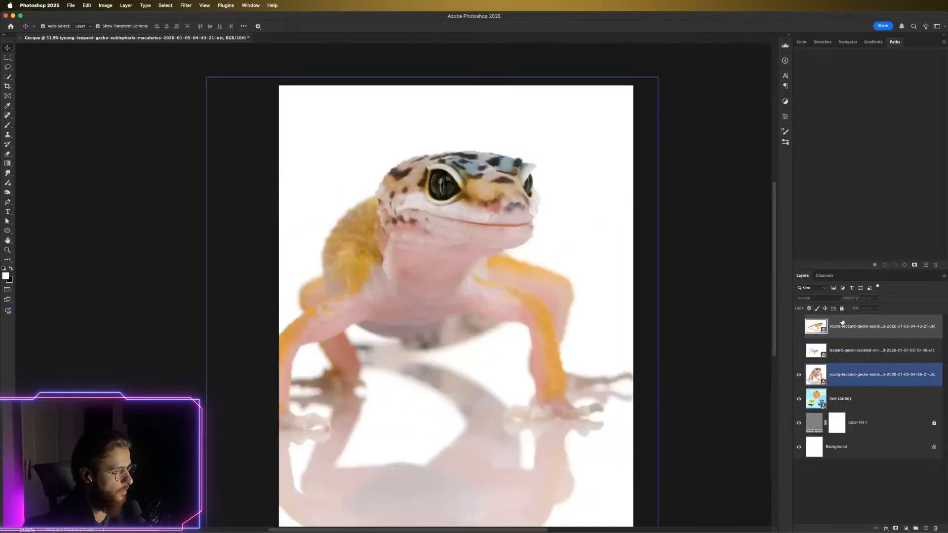
pyautogui.press('super')
pyautogui.press('super')
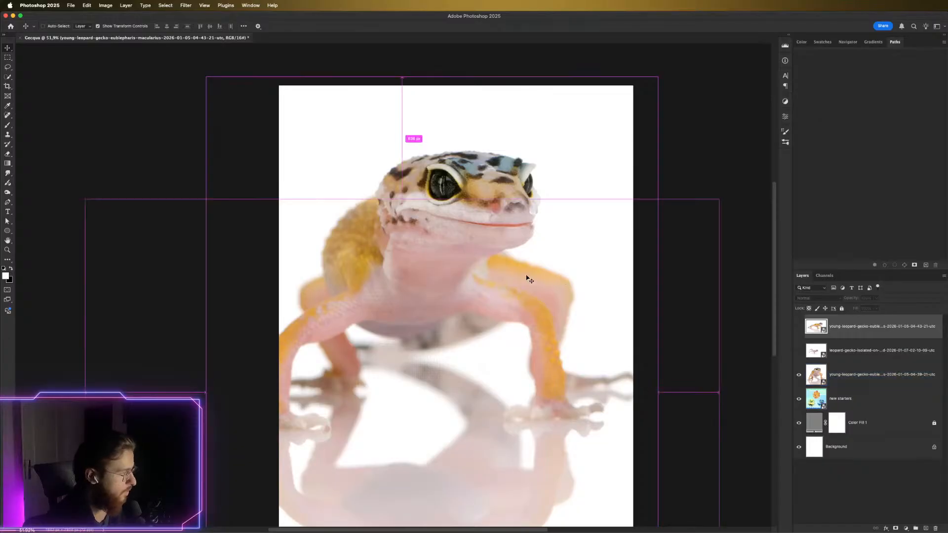
pyautogui.moveTo(527, 279); pyautogui.dragTo(395, 371)
pyautogui.press('super+t')
pyautogui.moveTo(542, 434); pyautogui.dragTo(479, 323)
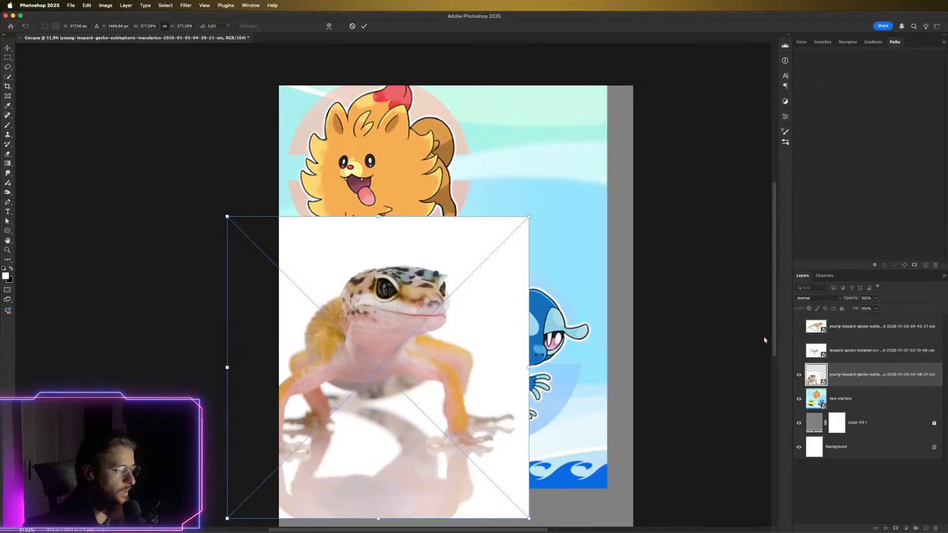
pyautogui.press('Return')
# Hide the front-facing gecko, show the pale gecko and move it slightly lower, comparing it with the yellow gecko layer
pyautogui.click(798, 374)
pyautogui.click(799, 351)
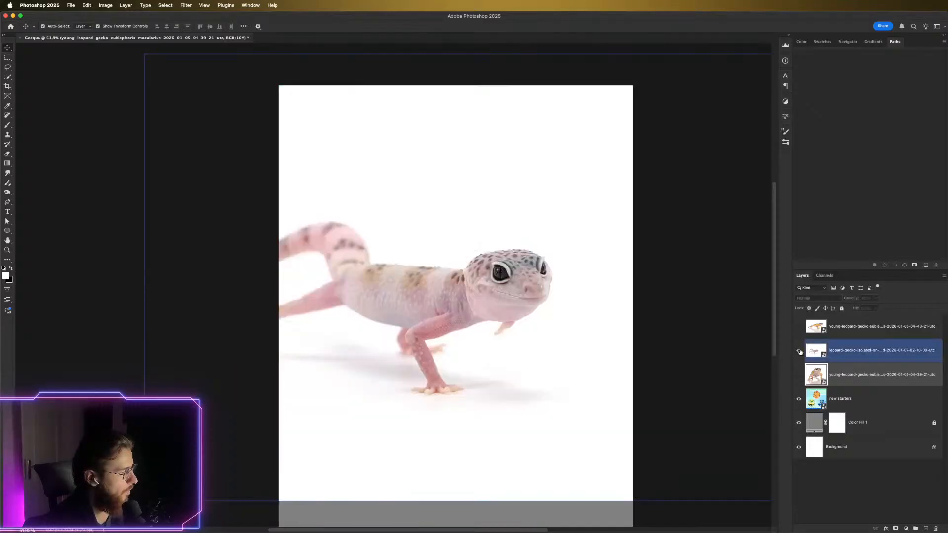
pyautogui.moveTo(539, 307); pyautogui.dragTo(567, 352)
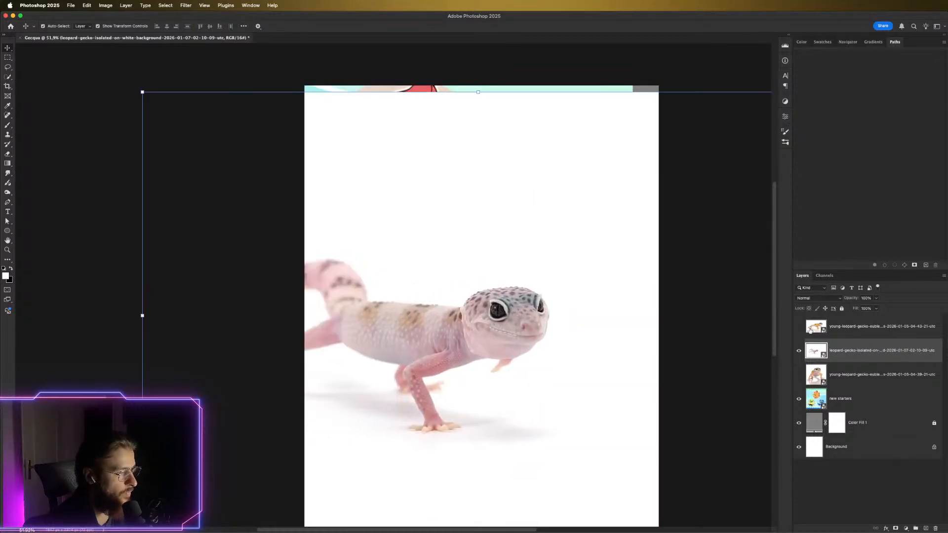
pyautogui.click(799, 327)
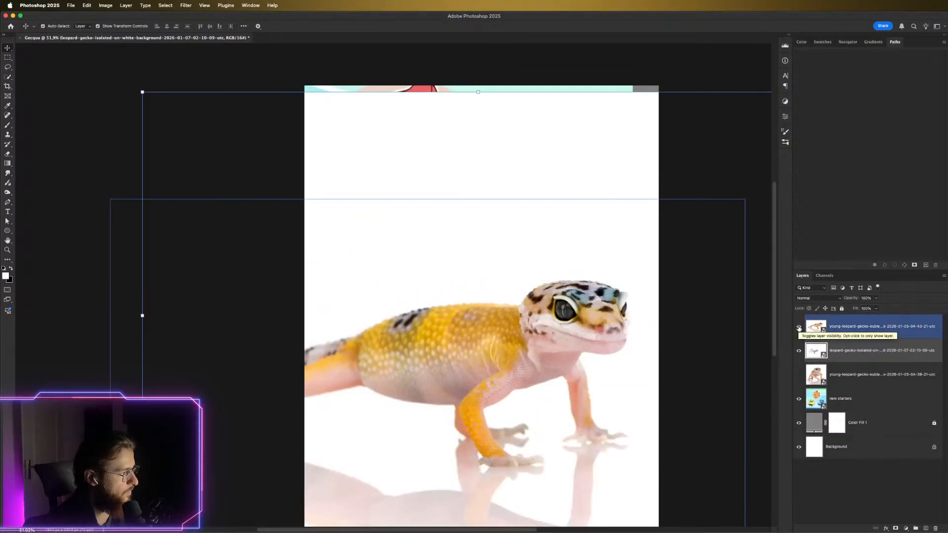
pyautogui.click(798, 328)
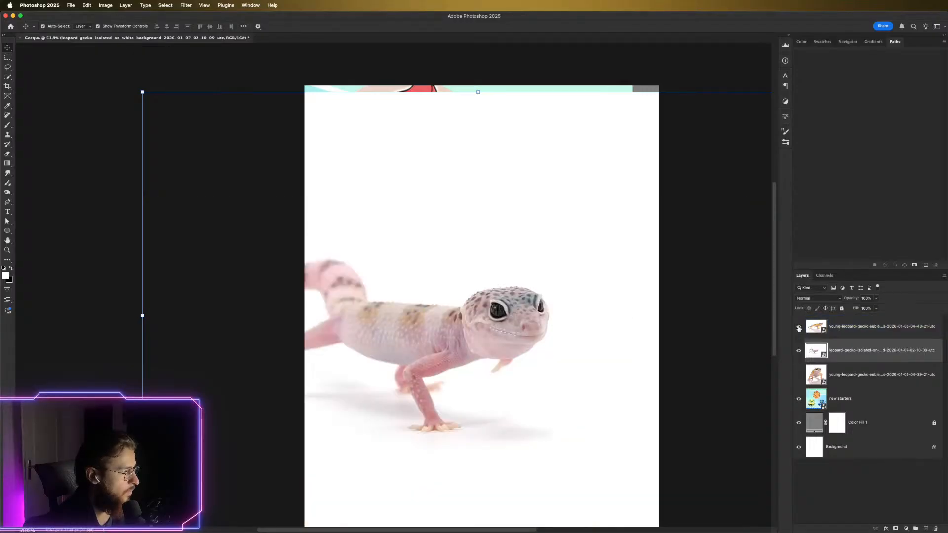
# Compare the yellow and pale gecko photos over the artwork by toggling the visibility of each layer
pyautogui.click(798, 328)
pyautogui.click(798, 328)
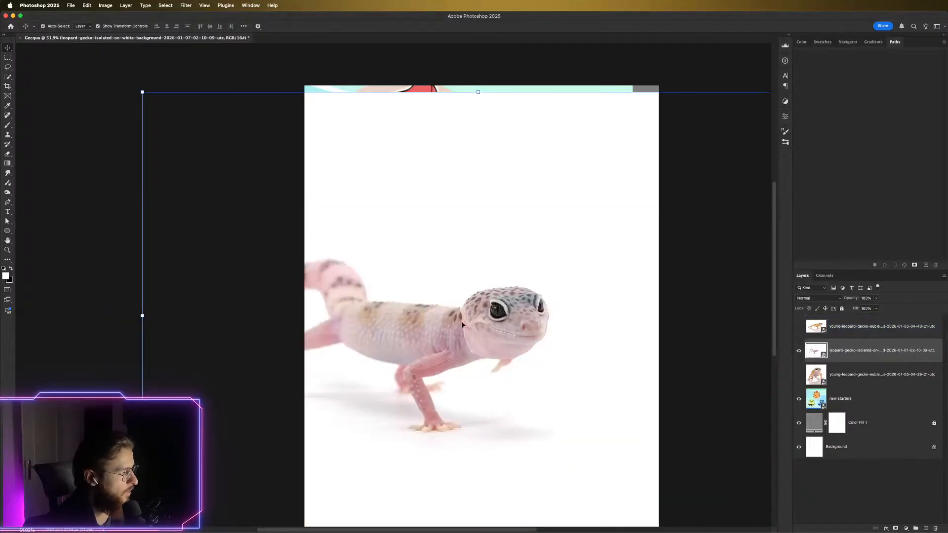
pyautogui.click(798, 329)
pyautogui.click(799, 328)
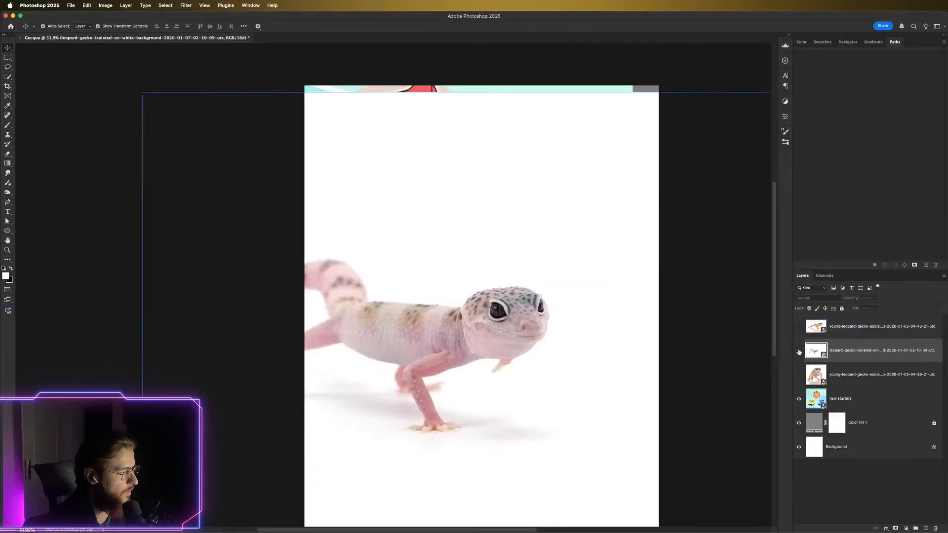
pyautogui.click(799, 350)
pyautogui.click(799, 350)
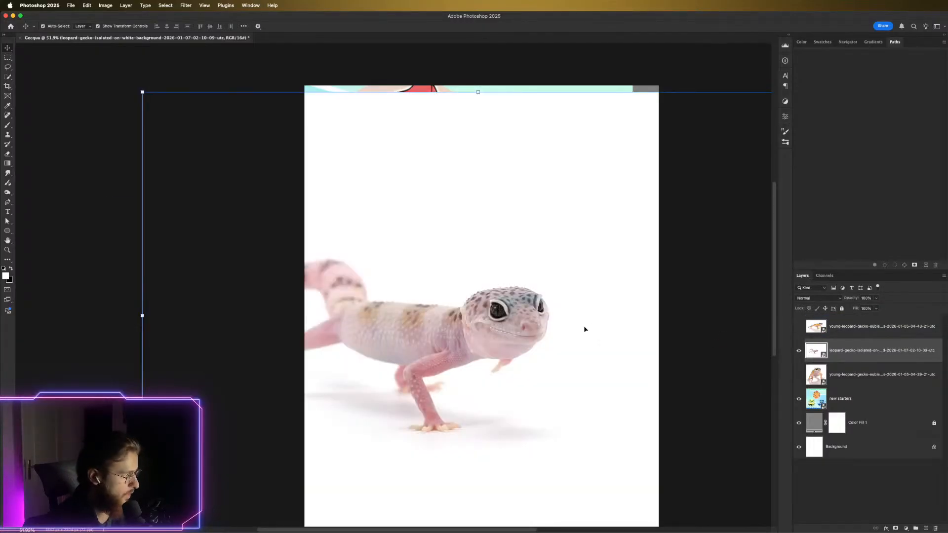
# Move the pale gecko right until its whole body fits the canvas, select it with Object Selection and mask out the white background
pyautogui.hscroll(-3, 584, 329)
pyautogui.hscroll(5, 651, 335)
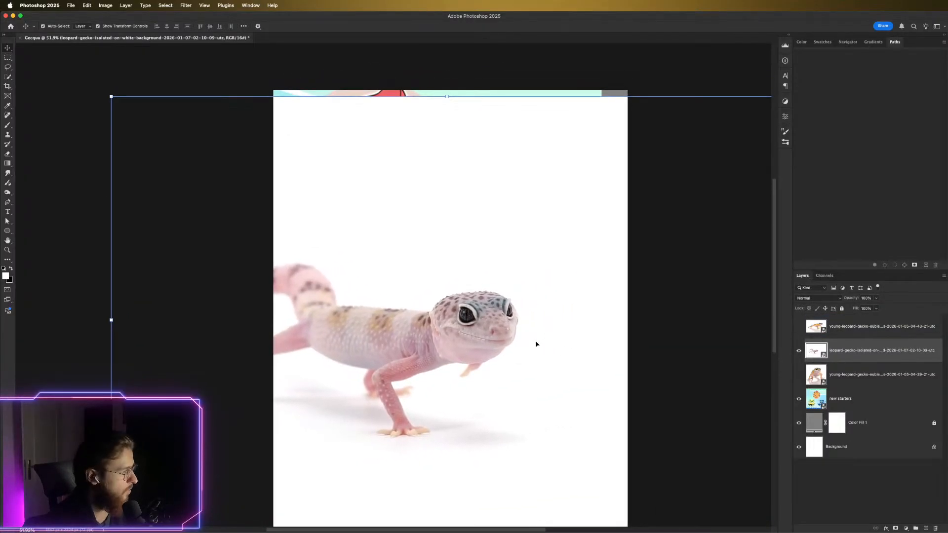
pyautogui.moveTo(535, 344); pyautogui.dragTo(606, 329)
pyautogui.scroll(-1, 535, 353)
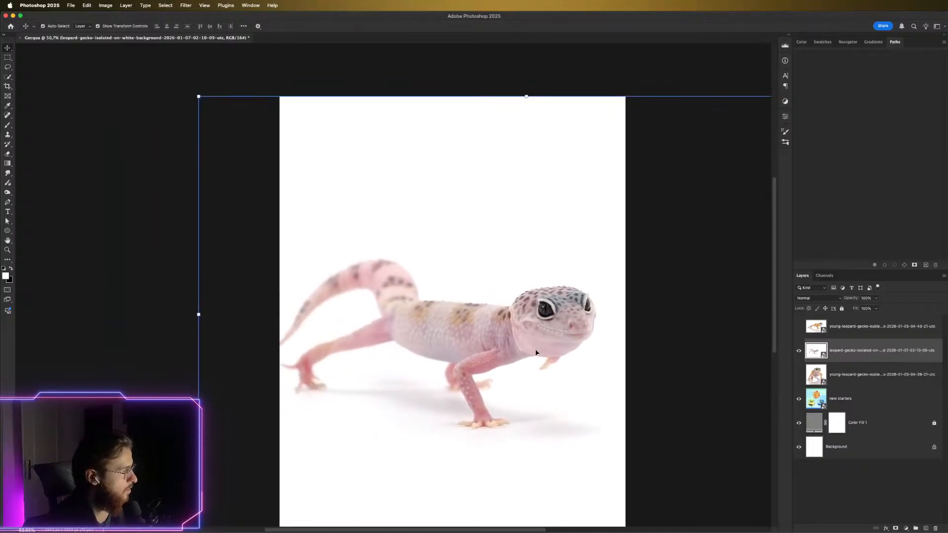
pyautogui.click(8, 77)
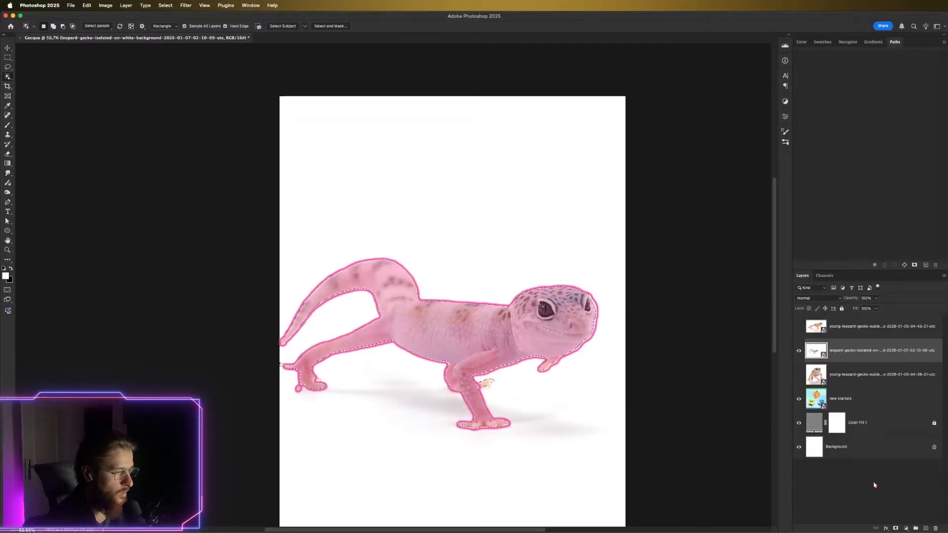
pyautogui.click(894, 529)
pyautogui.rightClick(839, 350)
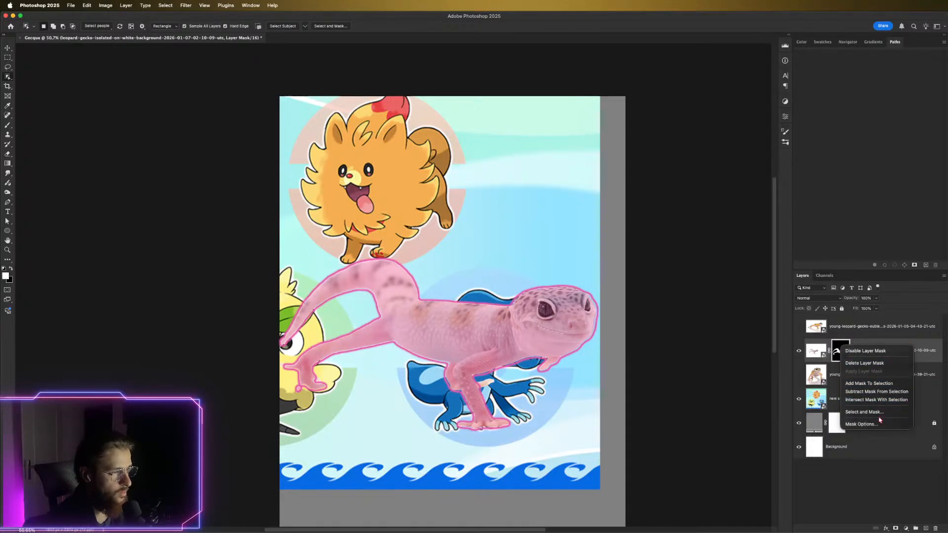
pyautogui.click(854, 493)
pyautogui.rightClick(879, 347)
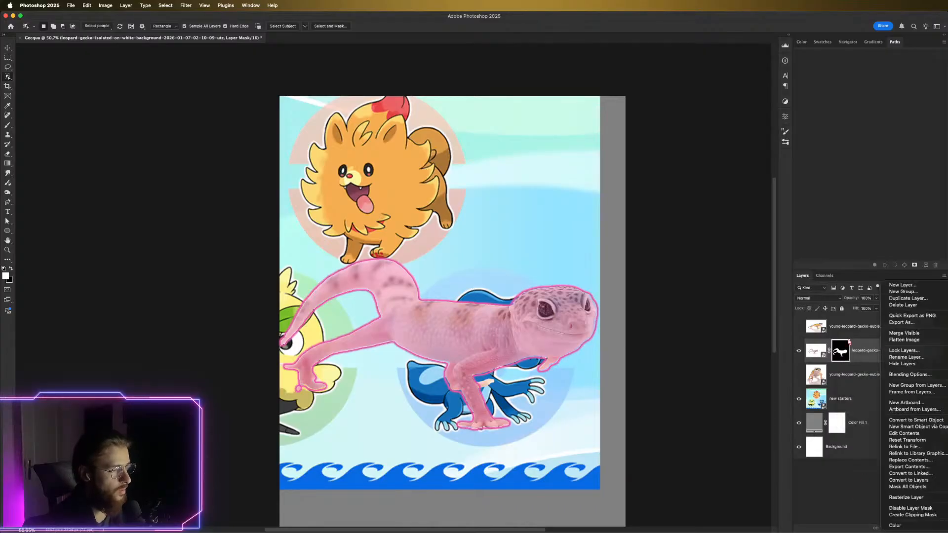
pyautogui.rightClick(844, 345)
pyautogui.rightClick(825, 347)
pyautogui.rightClick(819, 350)
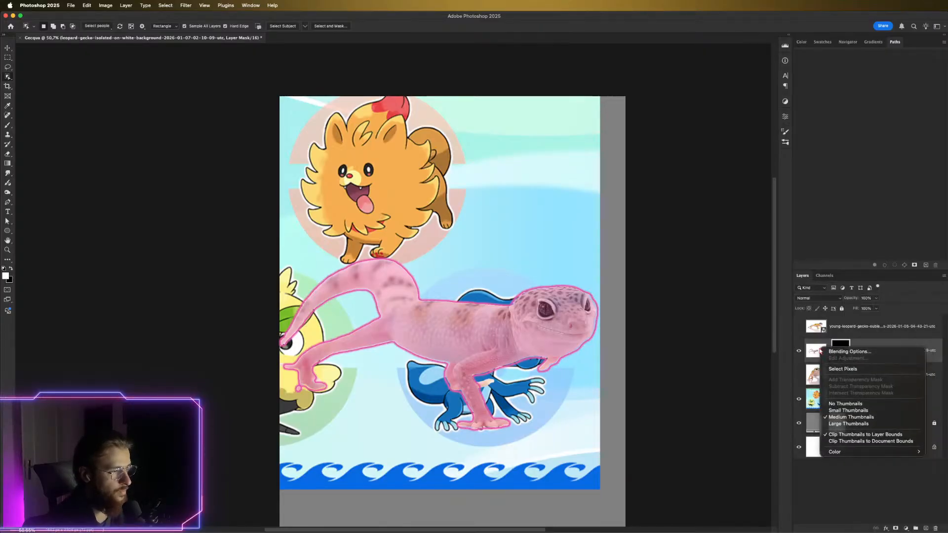
pyautogui.click(603, 338)
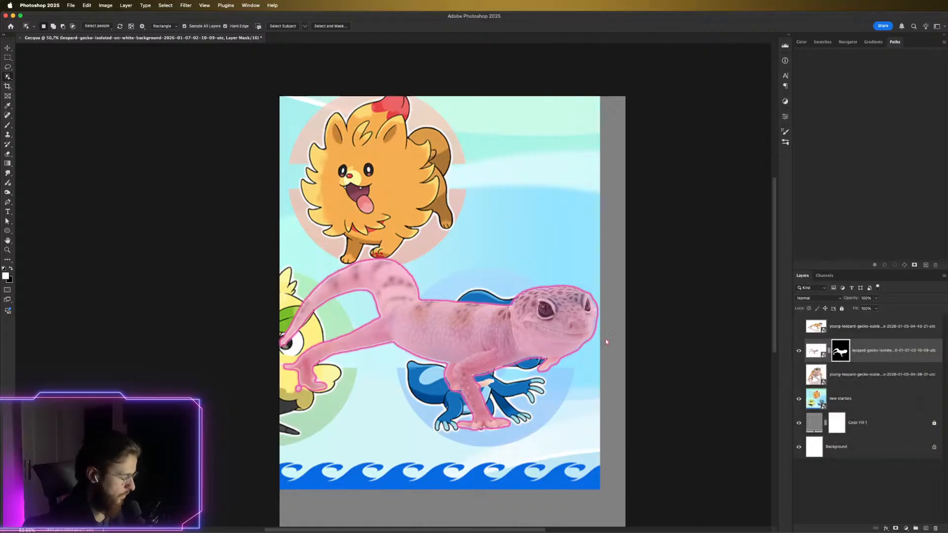
# Resize and move the masked pale gecko so its head covers Gecqua's head at roughly the same size
pyautogui.press('v')
pyautogui.click(597, 322)
pyautogui.scroll(-2, 595, 258)
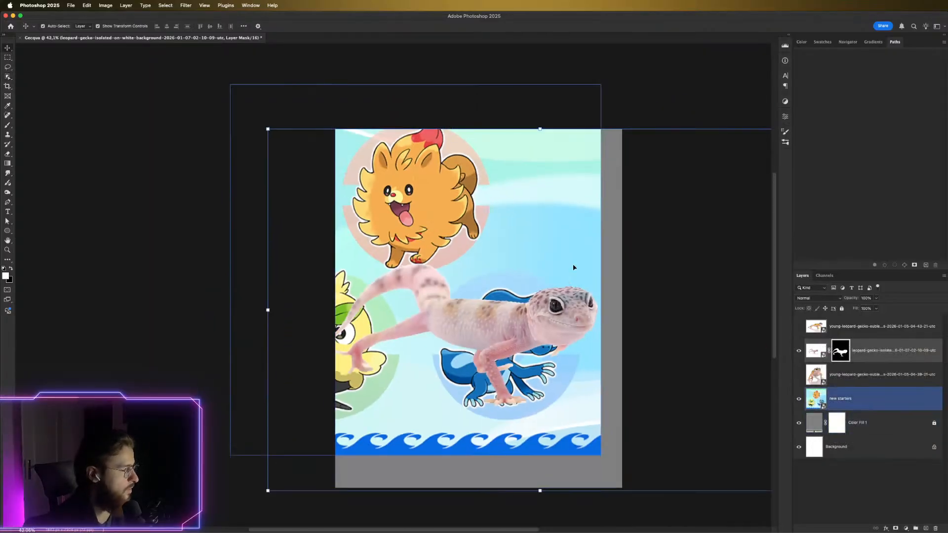
pyautogui.moveTo(539, 129); pyautogui.dragTo(533, 246)
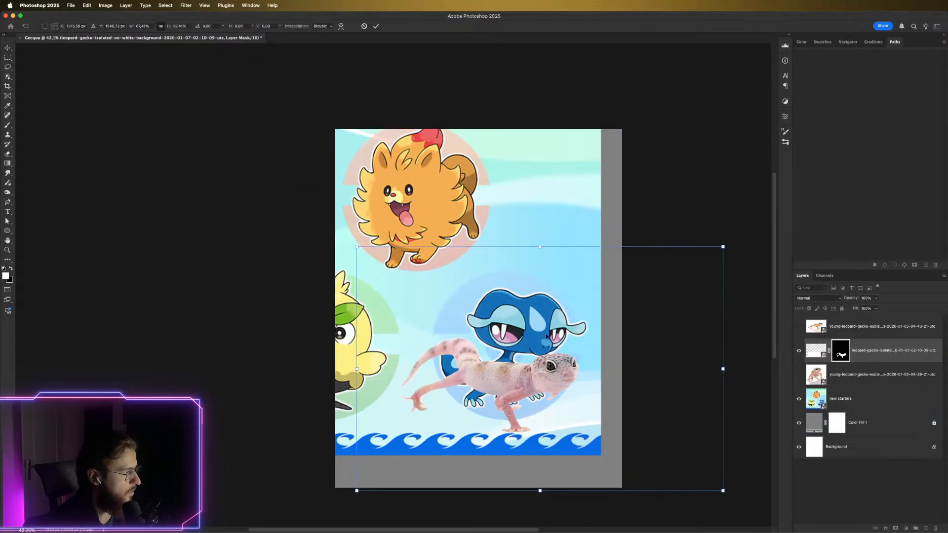
pyautogui.moveTo(540, 344); pyautogui.dragTo(523, 297)
pyautogui.scroll(5, 525, 300)
pyautogui.scroll(-5, 526, 303)
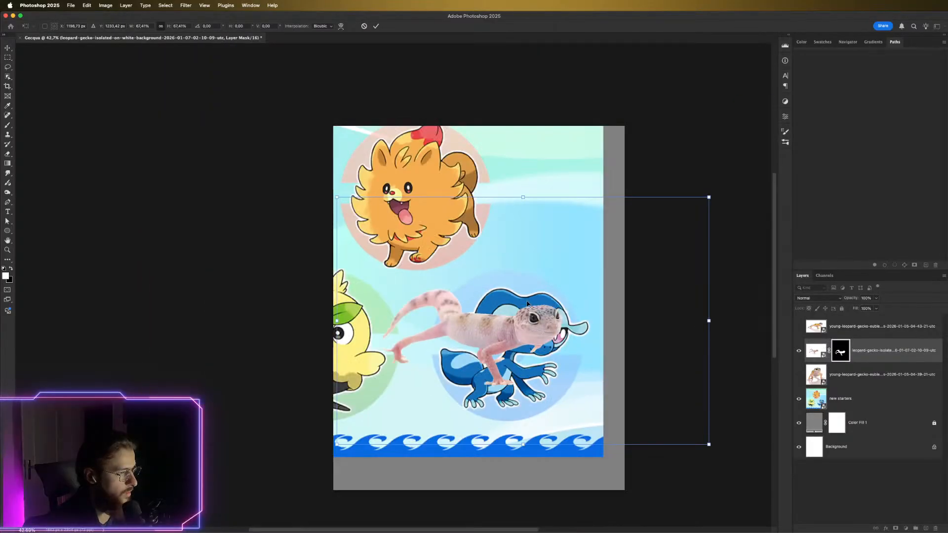
pyautogui.moveTo(709, 321); pyautogui.dragTo(819, 298)
pyautogui.moveTo(598, 333); pyautogui.dragTo(526, 333)
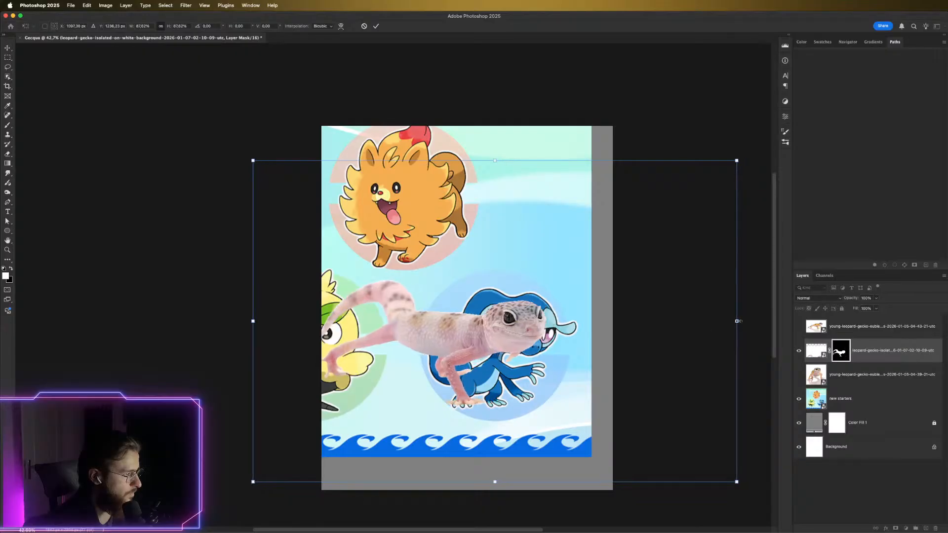
pyautogui.moveTo(737, 321); pyautogui.dragTo(931, 298)
pyautogui.moveTo(596, 342); pyautogui.dragTo(484, 324)
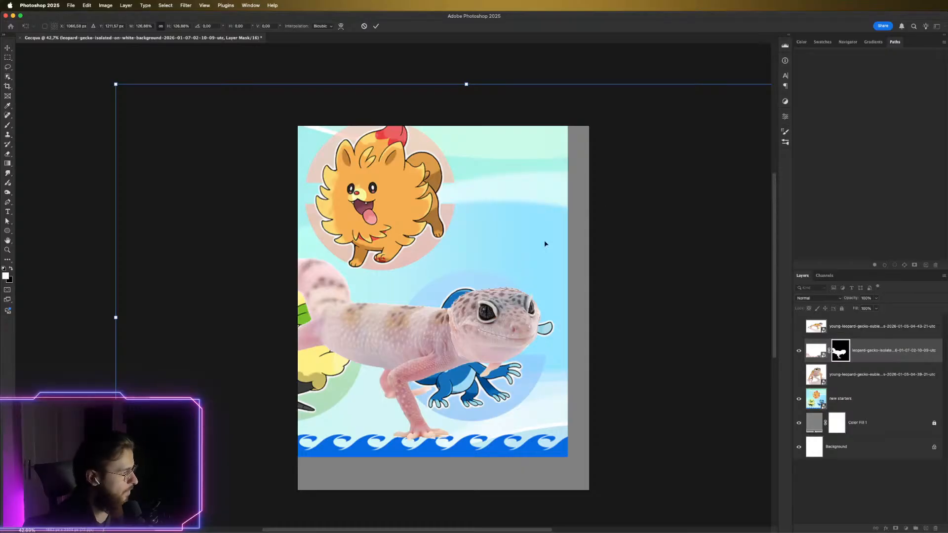
# Commit the gecko's transform and choose the 70 px Hard Round brush
pyautogui.click(786, 144)
pyautogui.click(788, 118)
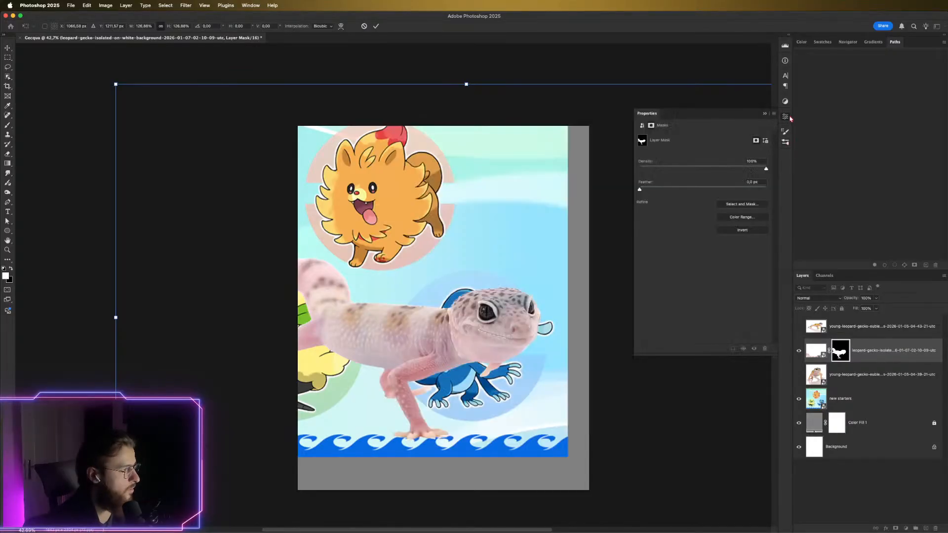
pyautogui.click(785, 143)
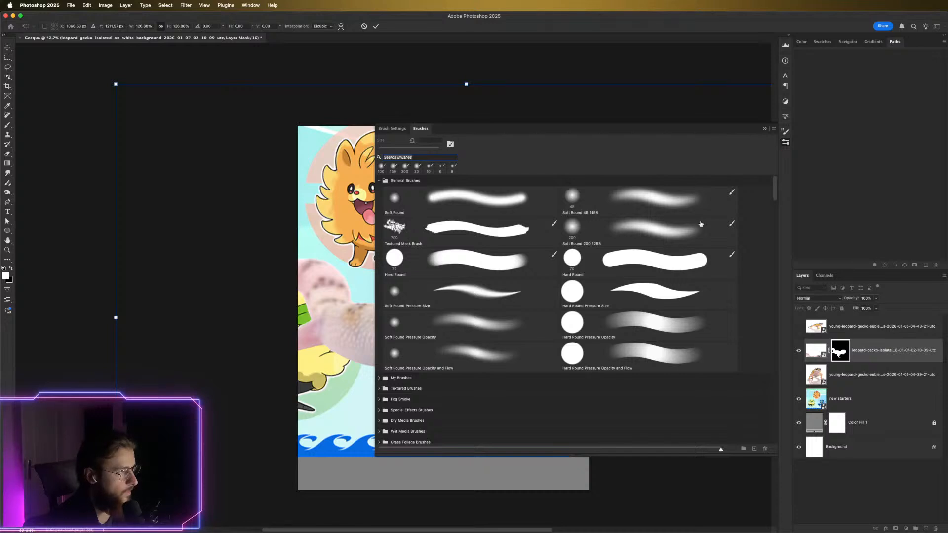
pyautogui.click(785, 144)
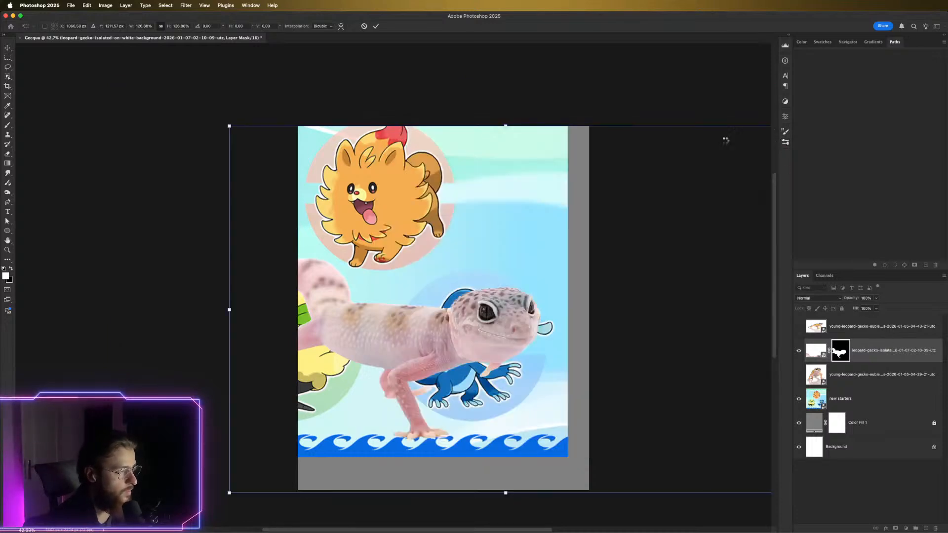
pyautogui.click(883, 326)
pyautogui.click(784, 143)
pyautogui.click(667, 258)
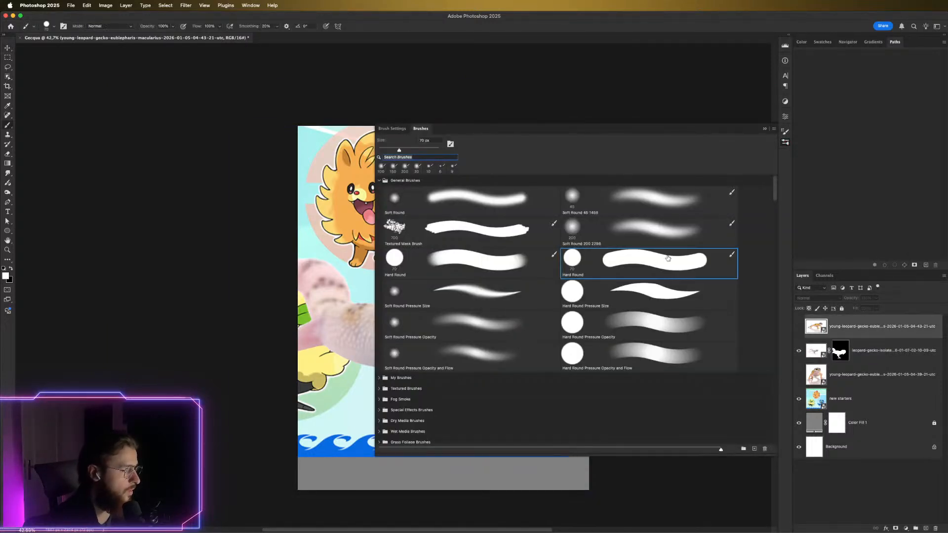
pyautogui.click(785, 143)
# Enlarge the brush and paint black on the pale gecko's layer mask to hide its tail, body and legs, leaving only the head
pyautogui.hotkey('alt', '[')
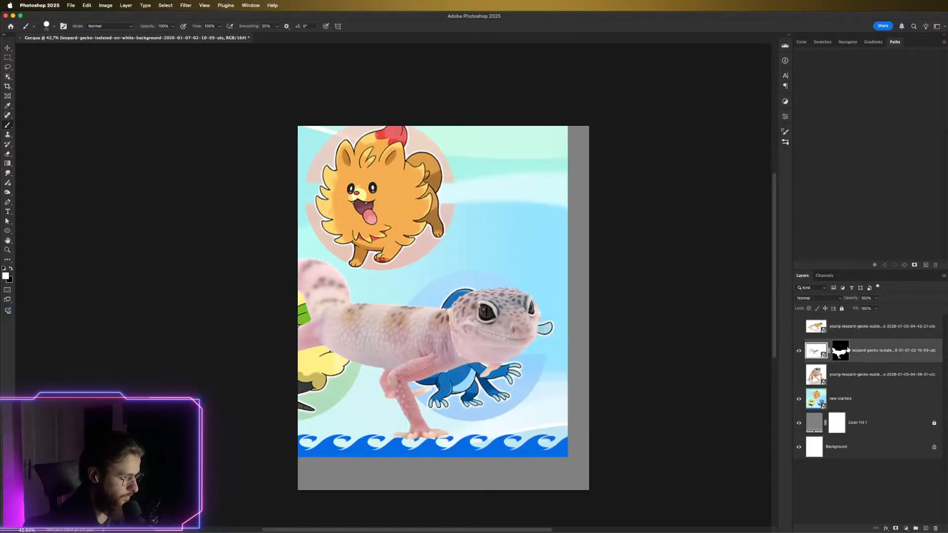
pyautogui.click(845, 350)
pyautogui.press(']')
pyautogui.press(']')
pyautogui.press(']')
pyautogui.press(']')
pyautogui.press(']')
pyautogui.press(']')
pyautogui.press(']')
pyautogui.press(']')
pyautogui.press(']')
pyautogui.press(']')
pyautogui.press(']')
pyautogui.press(']')
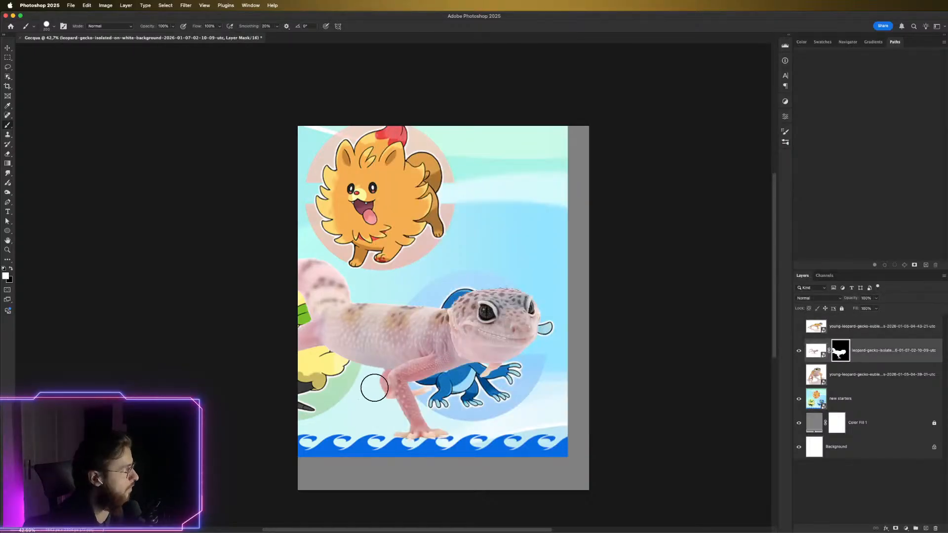
pyautogui.press('x')
pyautogui.moveTo(398, 425)
pyautogui.mouseDown()
pyautogui.moveTo(346, 402)
pyautogui.moveTo(359, 398)
pyautogui.moveTo(286, 297)
pyautogui.moveTo(306, 277)
pyautogui.mouseUp()
pyautogui.moveTo(357, 345)
pyautogui.mouseDown()
pyautogui.moveTo(385, 318)
pyautogui.moveTo(397, 374)
pyautogui.moveTo(423, 408)
pyautogui.moveTo(500, 383)
pyautogui.mouseUp()
pyautogui.press('[')
pyautogui.press('[')
pyautogui.press('[')
pyautogui.press('[')
pyautogui.press('[')
pyautogui.press('[')
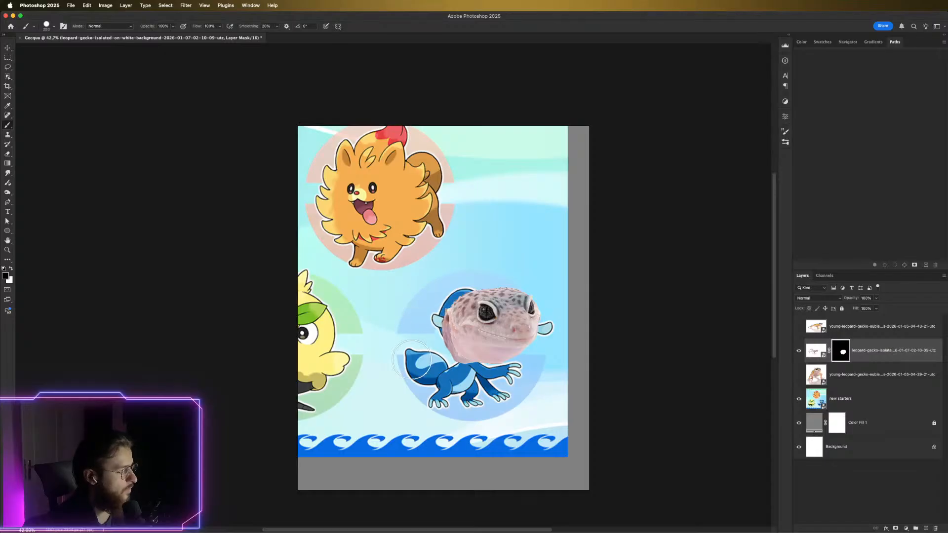
# Rasterize the pale gecko layer and apply its layer mask
pyautogui.rightClick(847, 349)
pyautogui.press('Escape')
pyautogui.rightClick(868, 350)
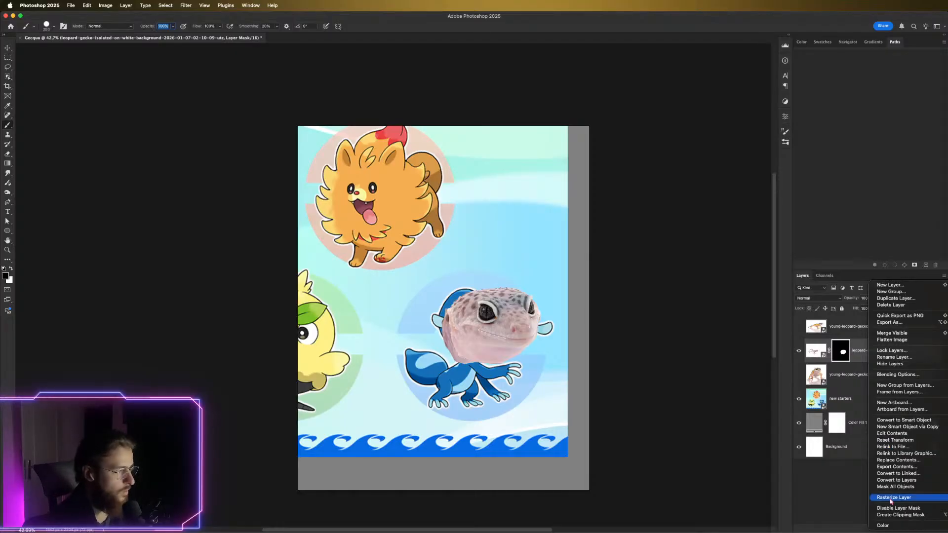
pyautogui.click(892, 497)
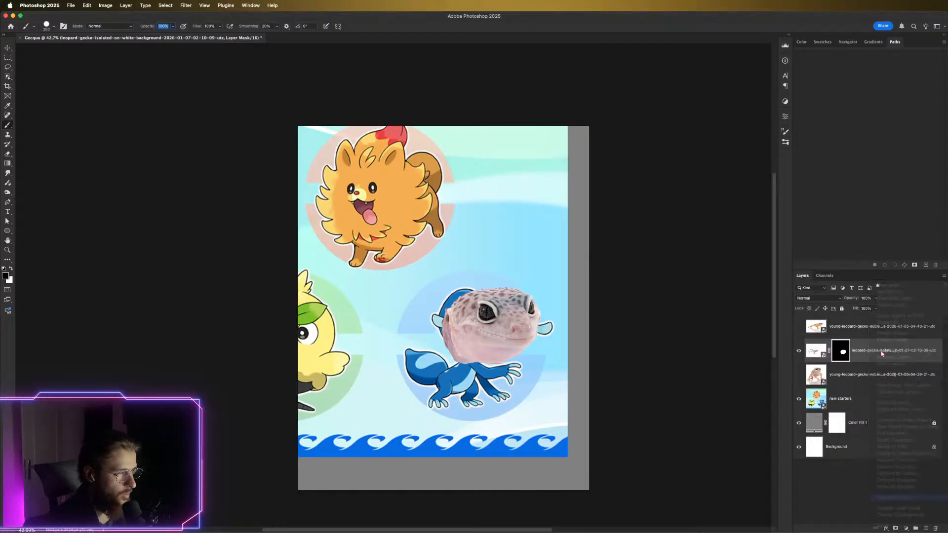
pyautogui.rightClick(839, 349)
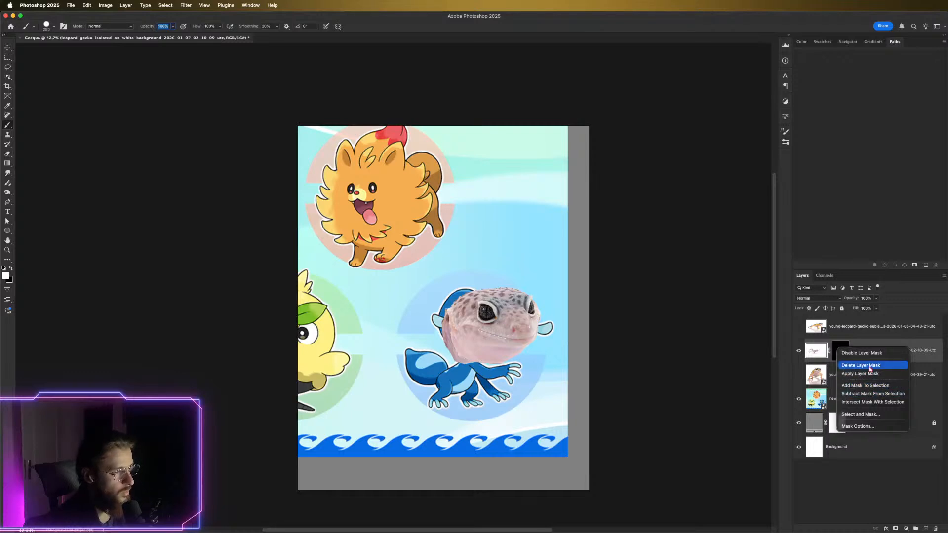
pyautogui.click(845, 365)
# Convert the gecko head layer to a smart object, then rotate it about 8° clockwise and fit it over Gecqua's head
pyautogui.rightClick(847, 347)
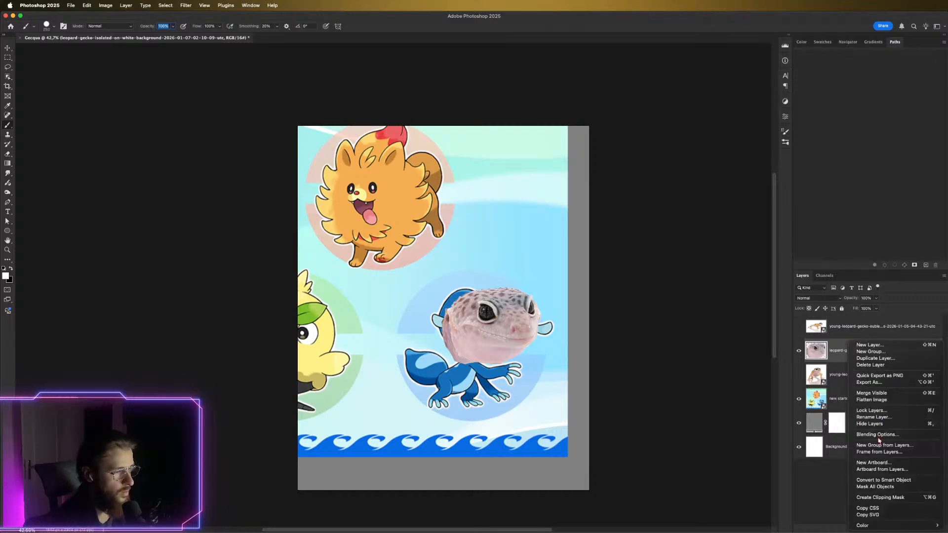
pyautogui.click(889, 482)
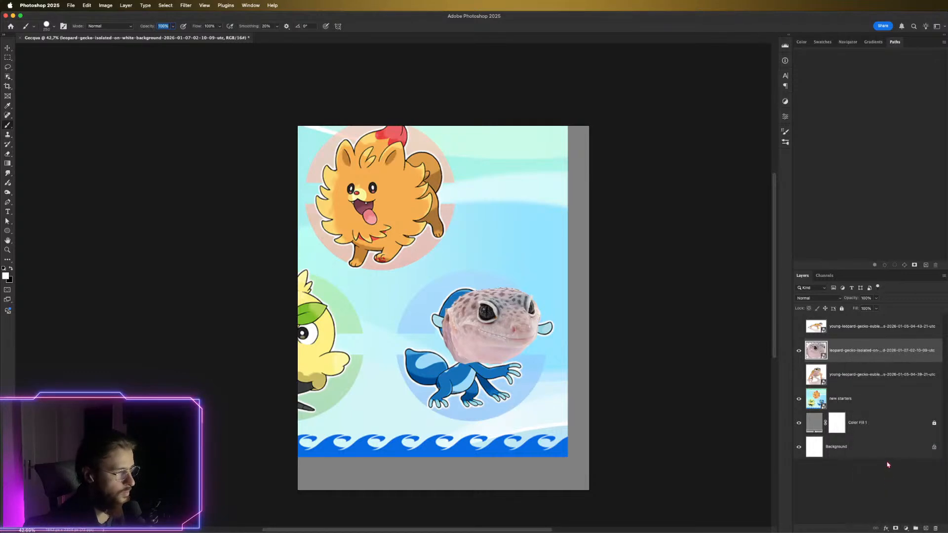
pyautogui.press('super+t')
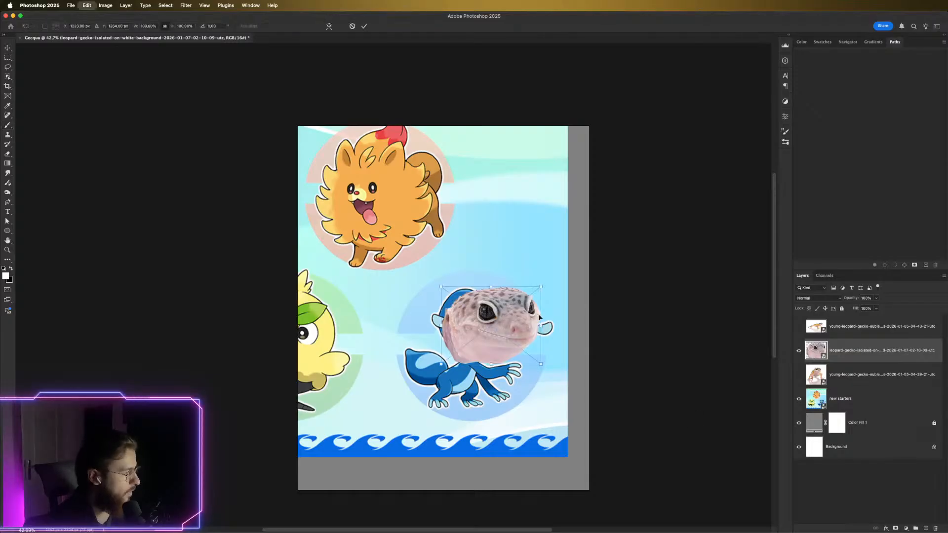
pyautogui.moveTo(511, 315)
pyautogui.mouseDown()
pyautogui.moveTo(418, 302)
pyautogui.moveTo(498, 323)
pyautogui.mouseUp()
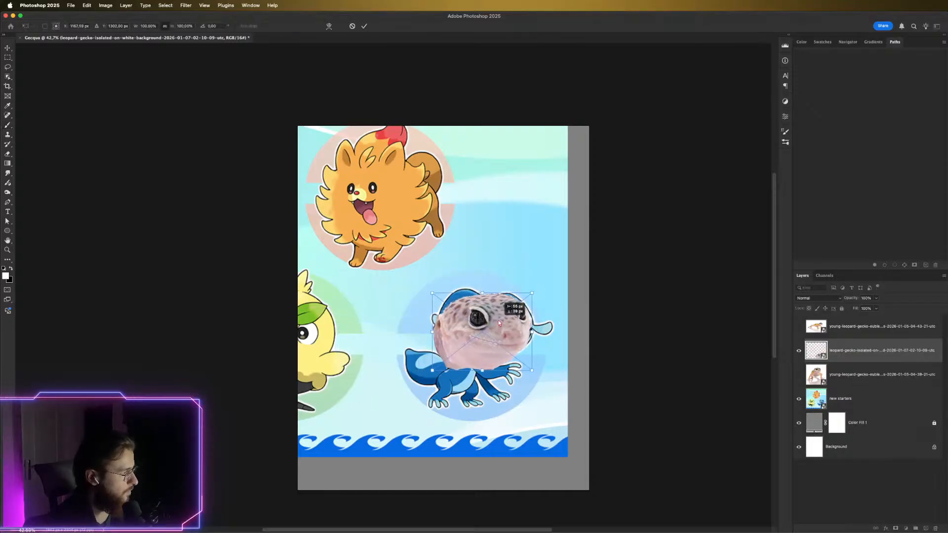
pyautogui.moveTo(532, 286); pyautogui.dragTo(534, 304)
pyautogui.moveTo(508, 333); pyautogui.dragTo(530, 337)
pyautogui.moveTo(495, 321); pyautogui.dragTo(548, 331)
pyautogui.press('Return')
pyautogui.moveTo(584, 352); pyautogui.dragTo(724, 332)
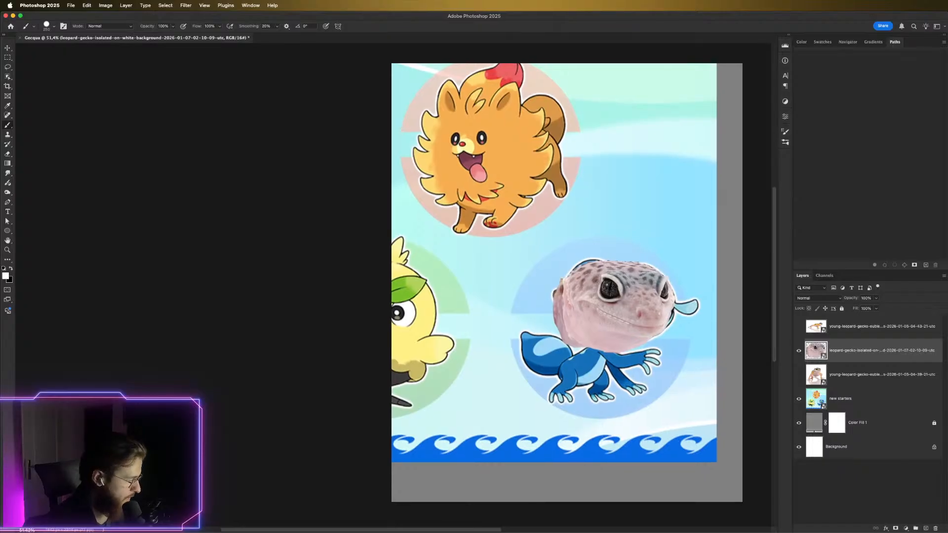
pyautogui.press('super+Tab')
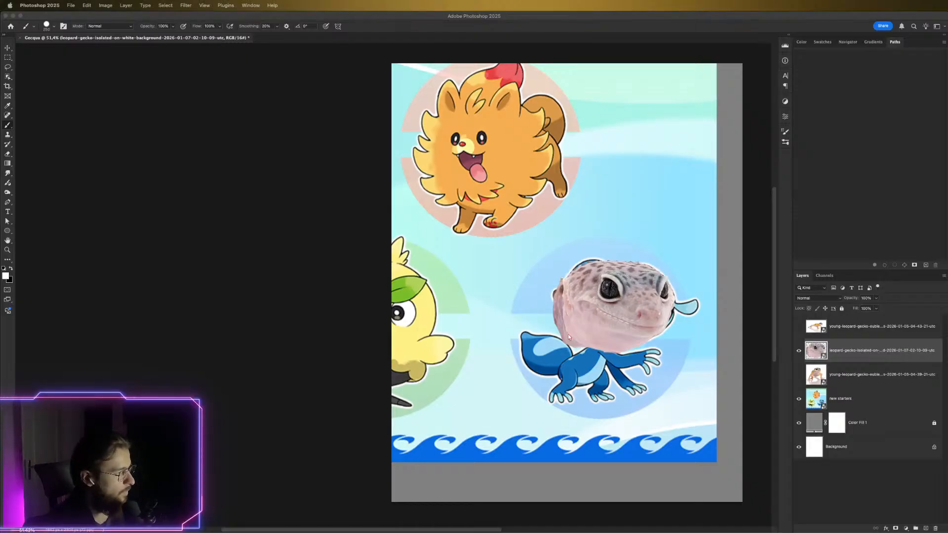
pyautogui.click(677, 245)
pyautogui.press('v')
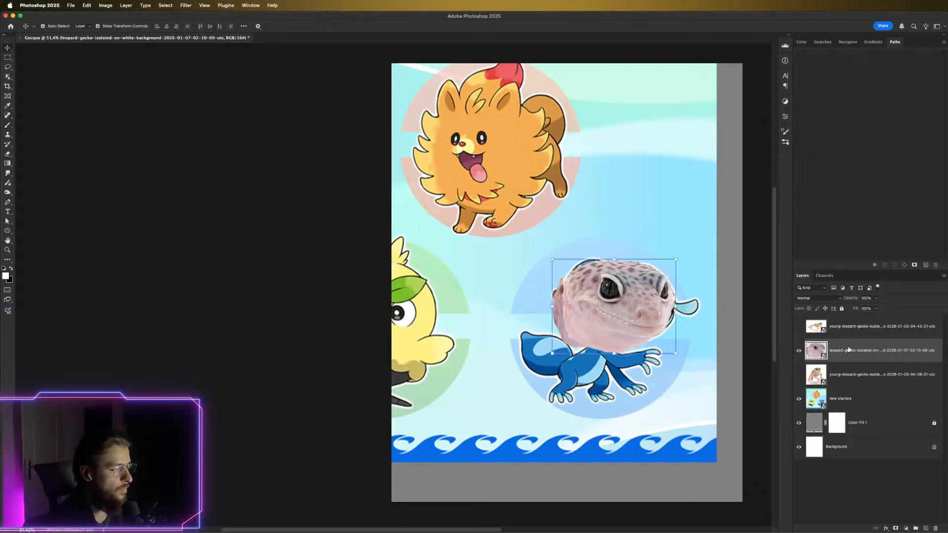
pyautogui.click(784, 143)
pyautogui.click(787, 141)
pyautogui.click(784, 117)
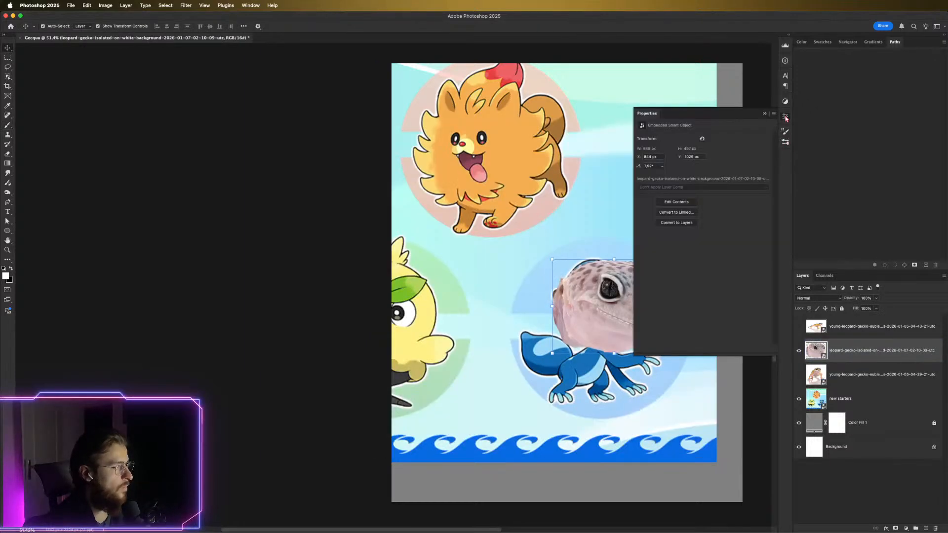
pyautogui.click(784, 117)
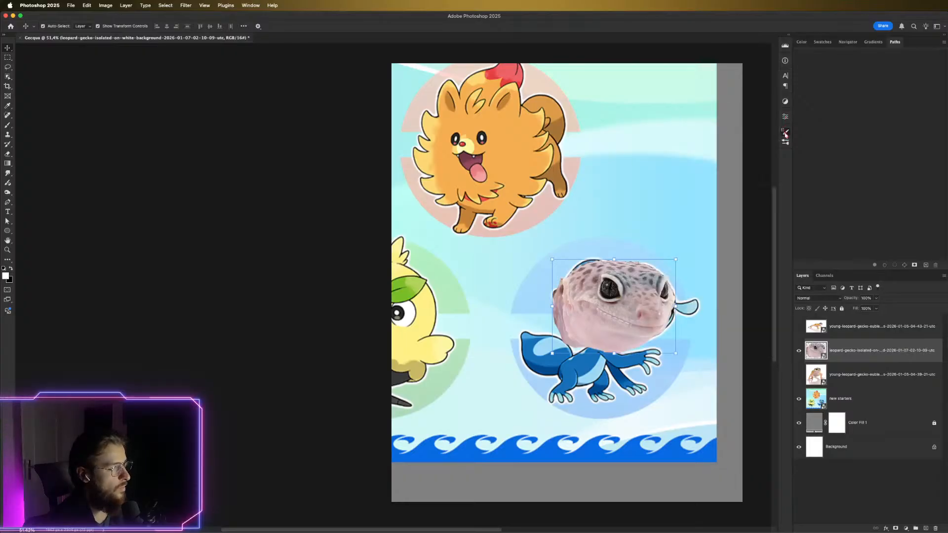
pyautogui.click(784, 131)
pyautogui.click(784, 132)
pyautogui.click(695, 251)
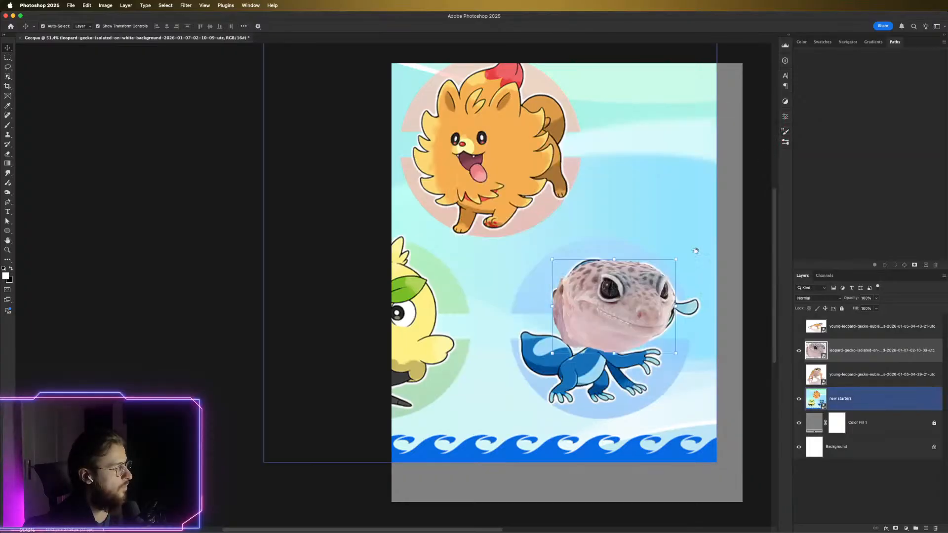
pyautogui.moveTo(695, 250); pyautogui.dragTo(643, 220)
pyautogui.click(146, 5)
pyautogui.moveTo(223, 7)
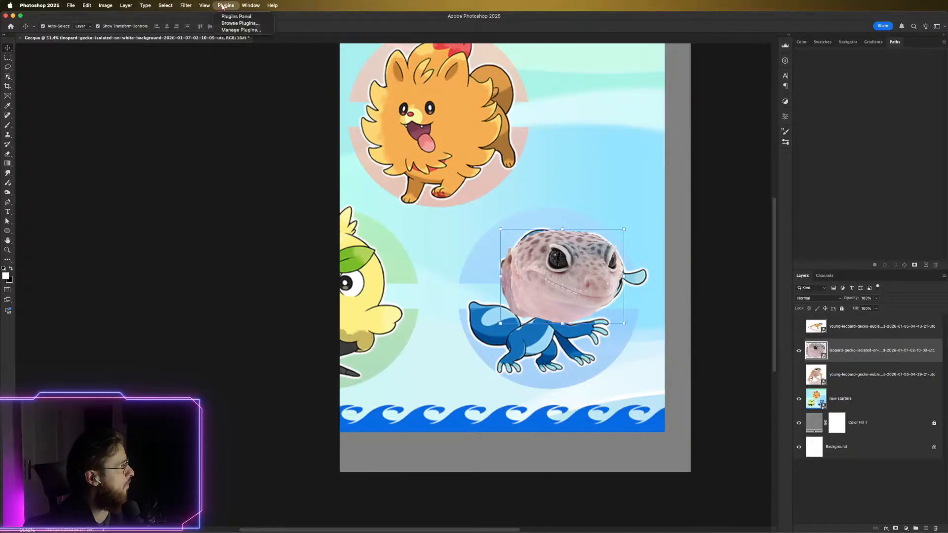
pyautogui.moveTo(274, 7)
pyautogui.write('liq')
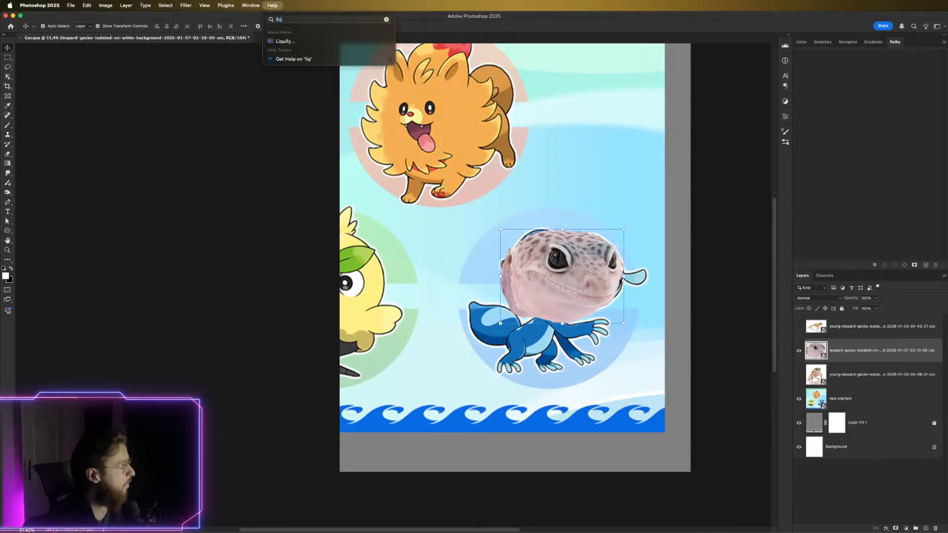
pyautogui.write('ui')
pyautogui.click(272, 5)
pyautogui.click(272, 5)
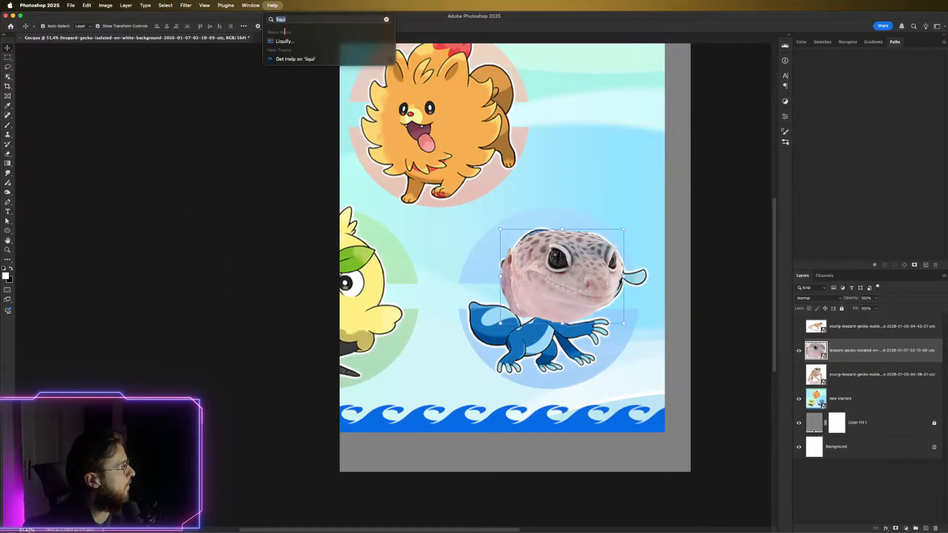
pyautogui.click(287, 42)
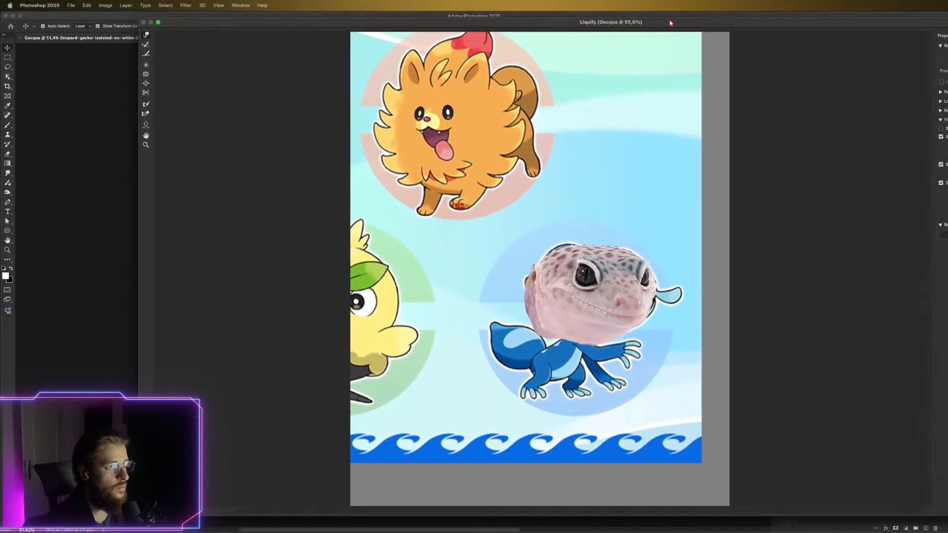
pyautogui.moveTo(670, 23); pyautogui.dragTo(683, 21)
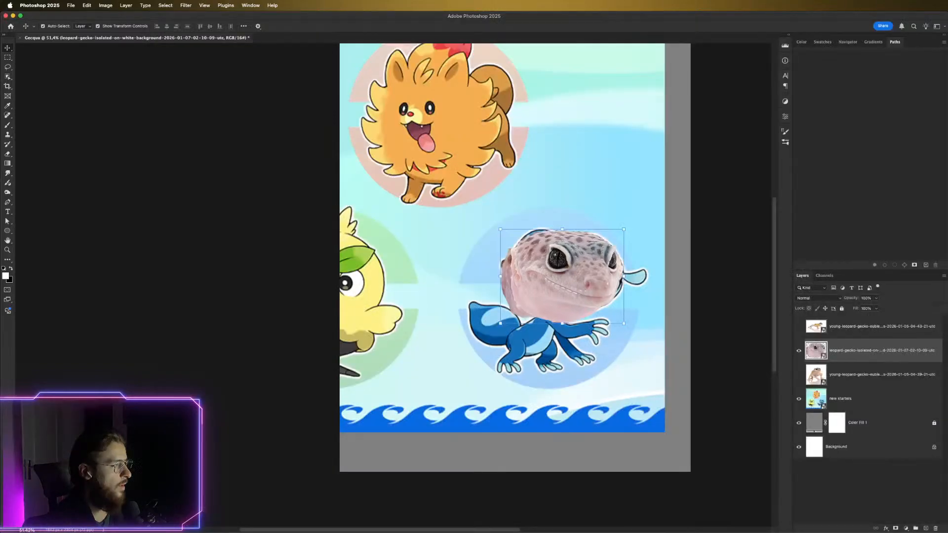
# Hide the gecko head layer and select Gecqua's whole cartoon head, including its eyes, on the new starters layer with the Quick Selection tool
pyautogui.click(798, 349)
pyautogui.click(849, 398)
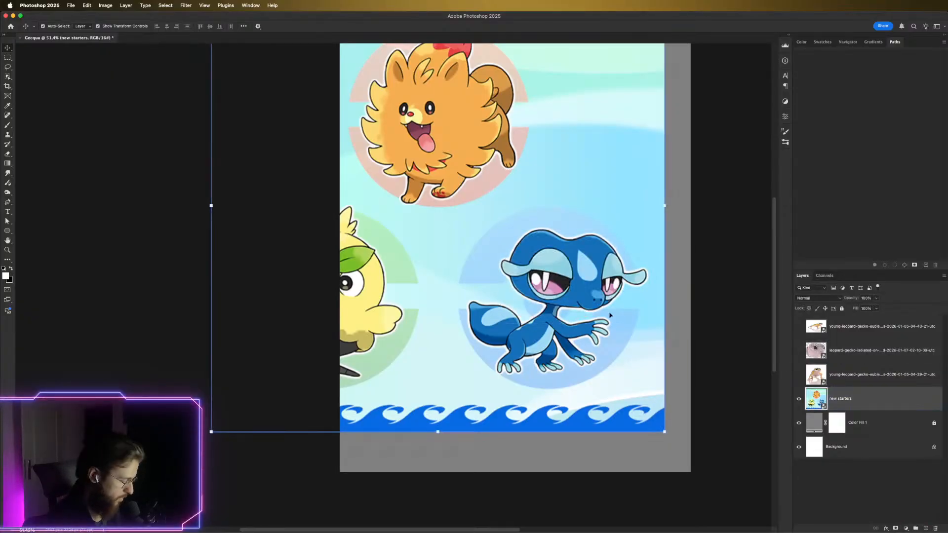
pyautogui.scroll(4, 572, 298)
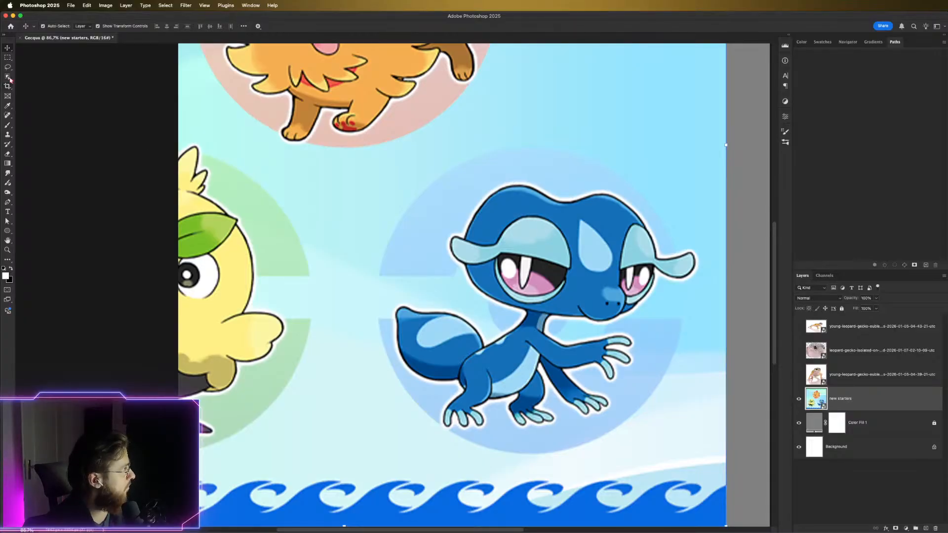
pyautogui.click(8, 77)
pyautogui.rightClick(8, 77)
pyautogui.click(37, 84)
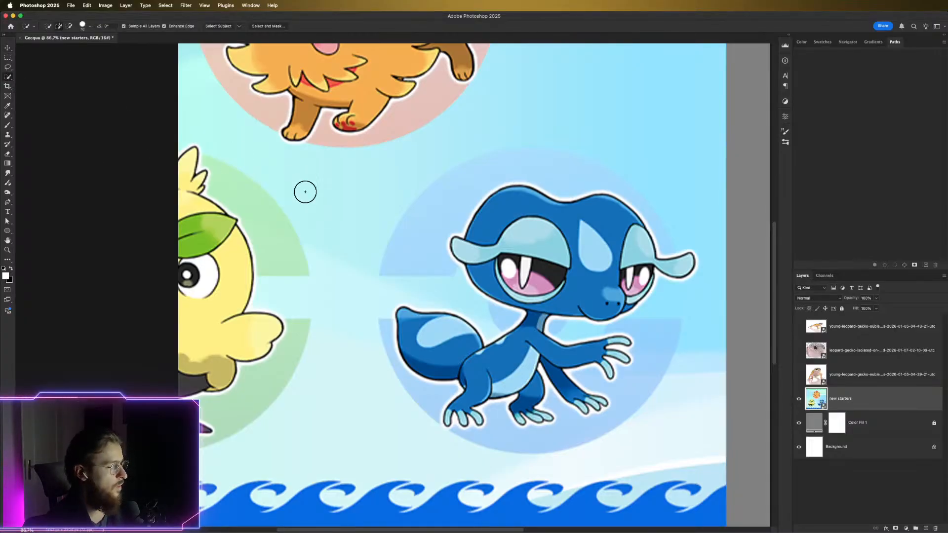
pyautogui.moveTo(458, 247)
pyautogui.mouseDown()
pyautogui.moveTo(482, 273)
pyautogui.moveTo(498, 232)
pyautogui.moveTo(542, 291)
pyautogui.moveTo(623, 262)
pyautogui.moveTo(621, 294)
pyautogui.moveTo(630, 291)
pyautogui.mouseUp()
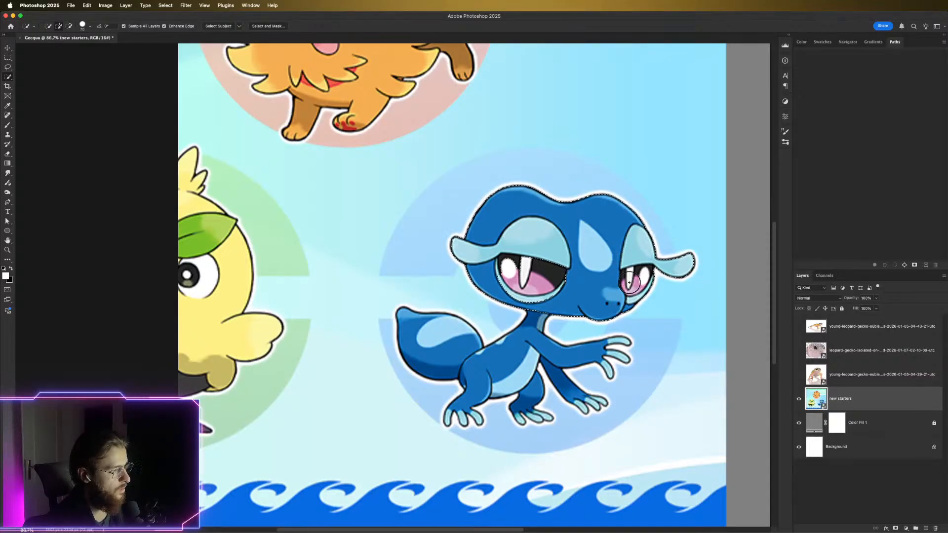
pyautogui.moveTo(558, 296)
pyautogui.mouseDown()
pyautogui.moveTo(520, 274)
pyautogui.moveTo(553, 282)
pyautogui.mouseUp()
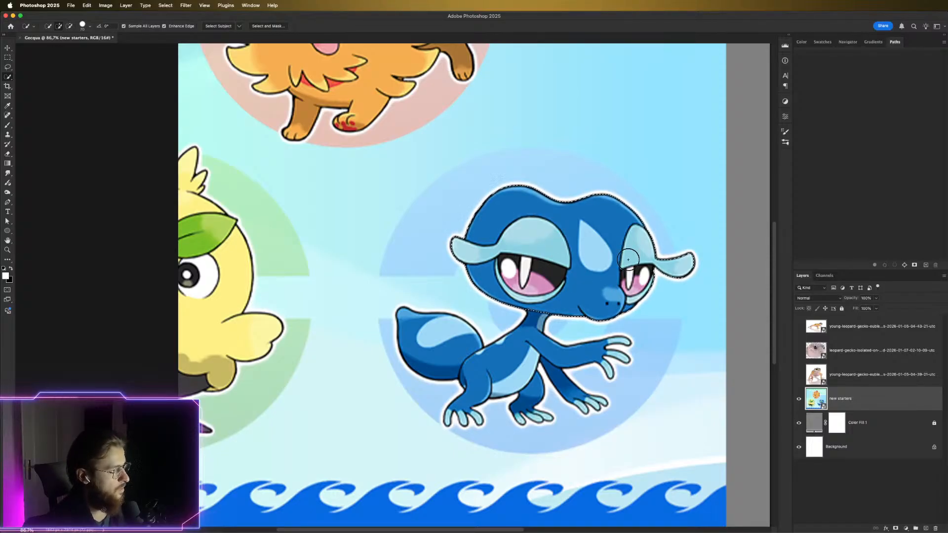
# Add a white Solid Color fill layer masked to the head selection and hide it
pyautogui.click(906, 528)
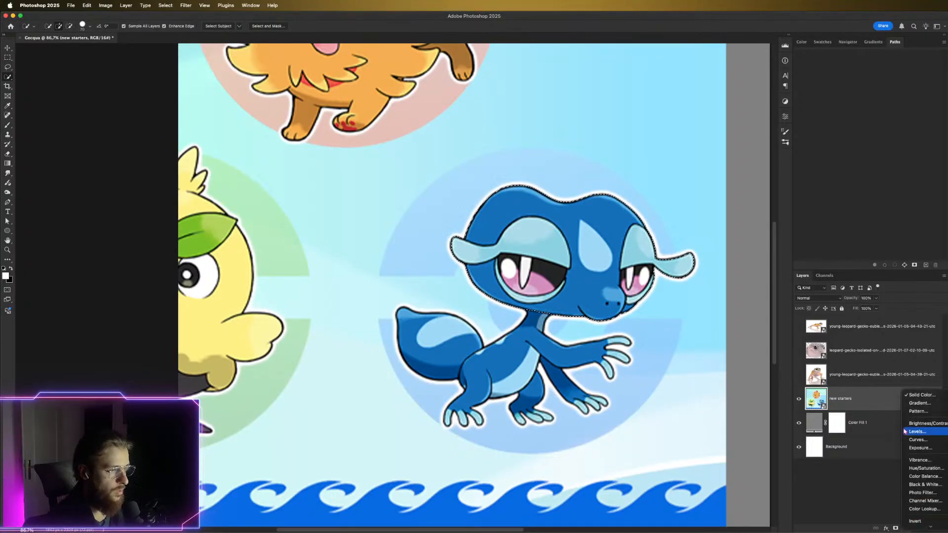
pyautogui.click(921, 394)
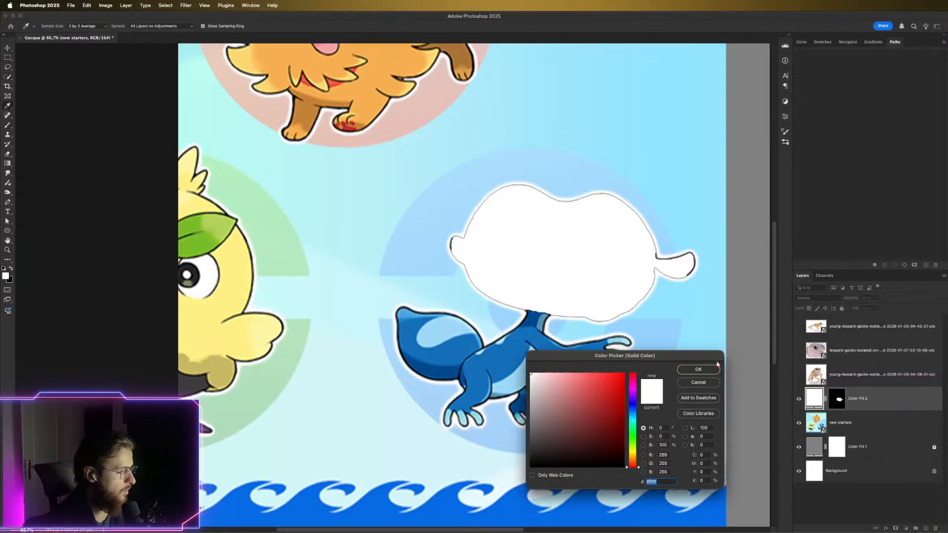
pyautogui.click(698, 370)
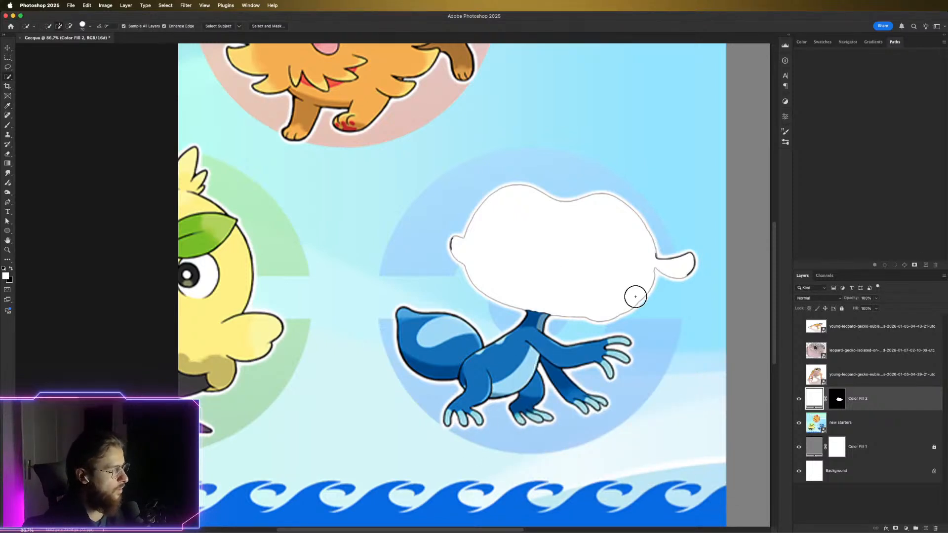
pyautogui.click(798, 399)
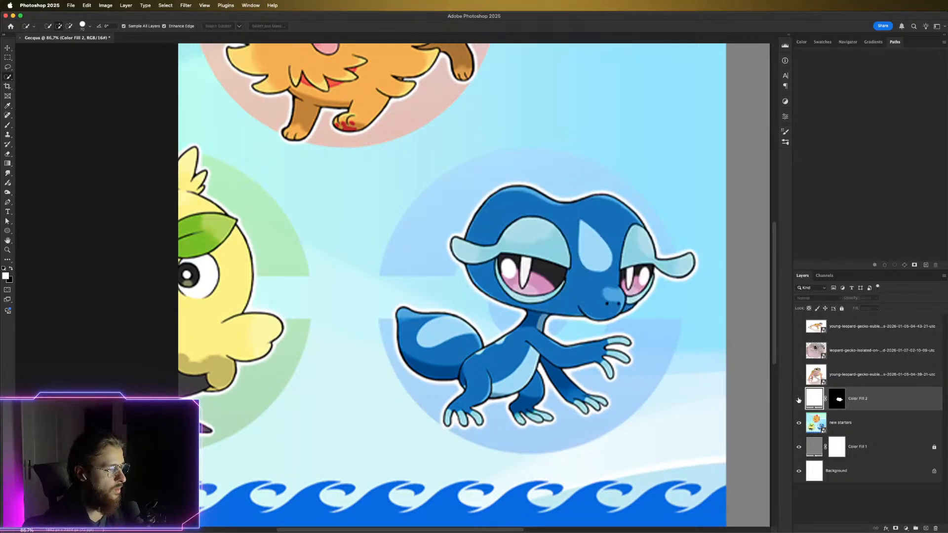
# Show the gecko head layer again and lower its opacity to about 76%
pyautogui.click(832, 350)
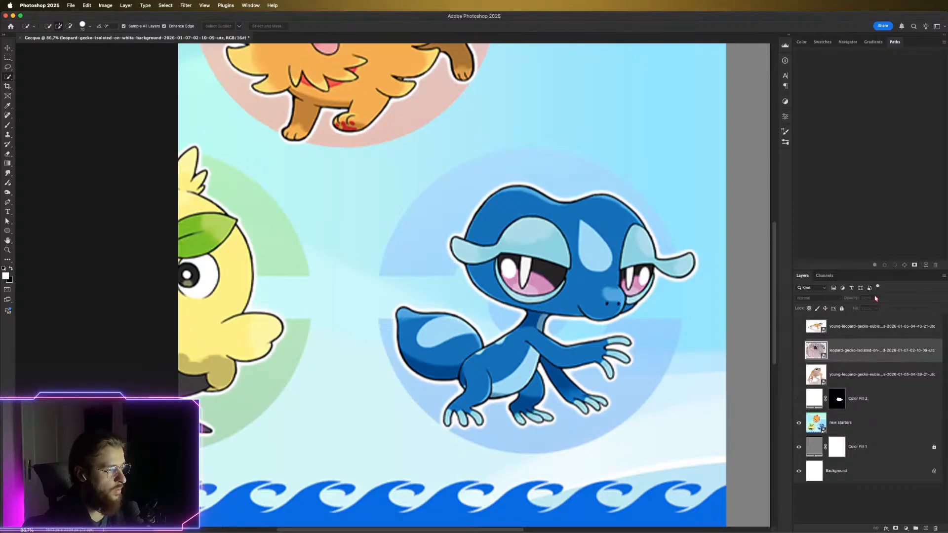
pyautogui.click(798, 350)
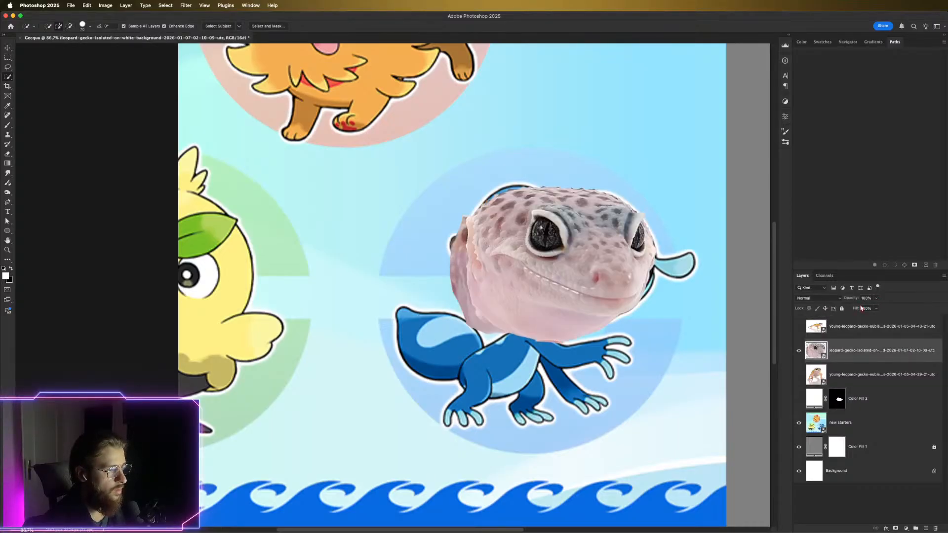
pyautogui.click(876, 298)
pyautogui.moveTo(868, 310); pyautogui.dragTo(866, 309)
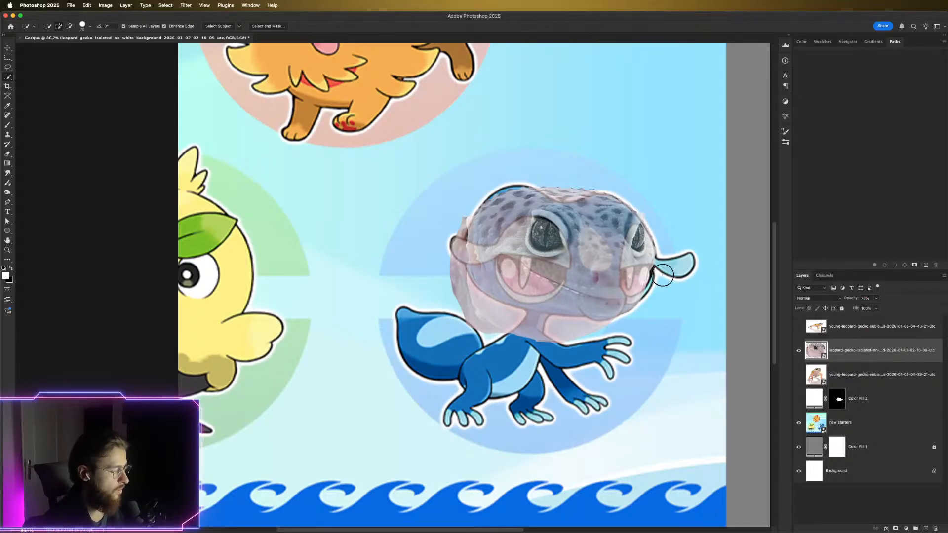
# Reposition the translucent gecko head and scale it down slightly to line up with Gecqua's cartoon head
pyautogui.press('v')
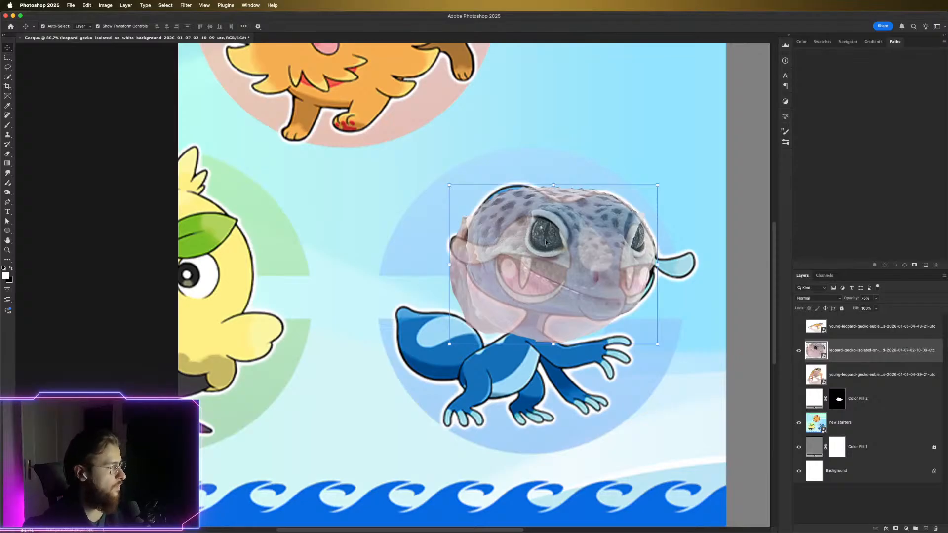
pyautogui.moveTo(601, 252)
pyautogui.mouseDown()
pyautogui.moveTo(598, 272)
pyautogui.moveTo(554, 242)
pyautogui.moveTo(599, 263)
pyautogui.moveTo(589, 270)
pyautogui.moveTo(599, 242)
pyautogui.mouseUp()
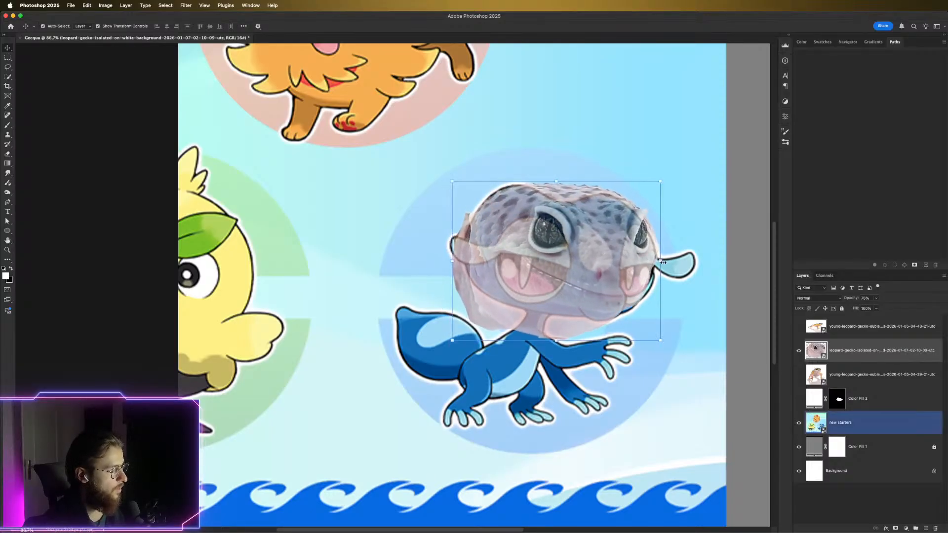
pyautogui.moveTo(661, 260); pyautogui.dragTo(653, 278)
pyautogui.moveTo(601, 263); pyautogui.dragTo(598, 260)
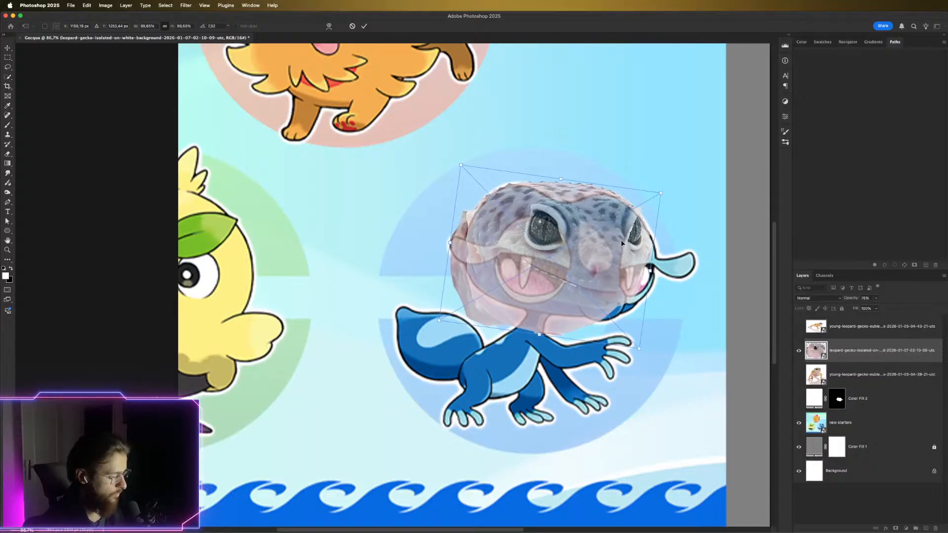
pyautogui.press('Return')
# Open the gecko head in Liquify and push its upper outline inward to follow the contour of Gecqua's head
pyautogui.click(185, 5)
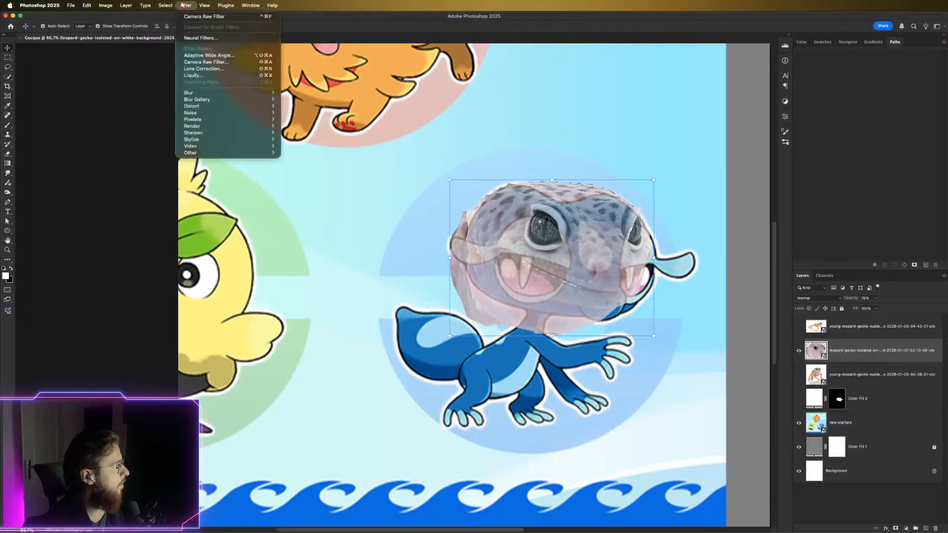
pyautogui.click(213, 76)
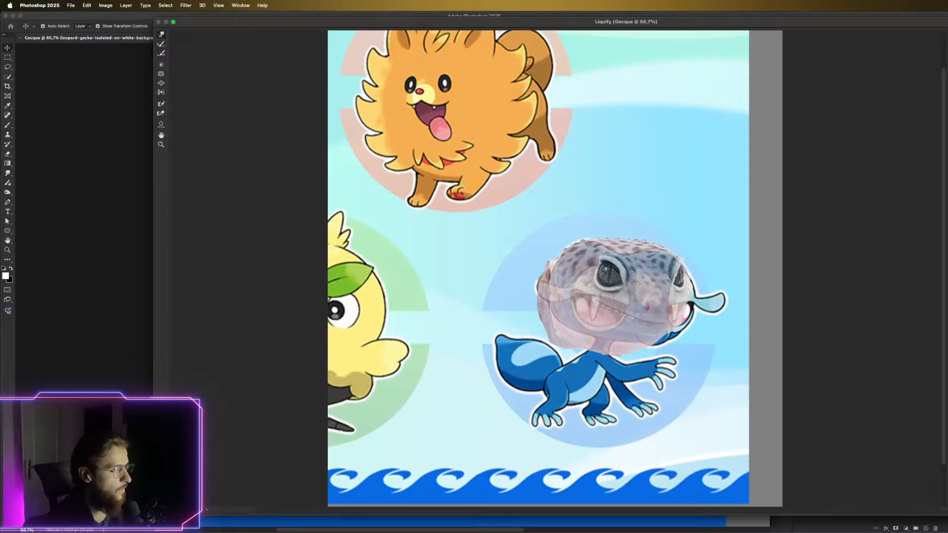
pyautogui.scroll(4, 687, 264)
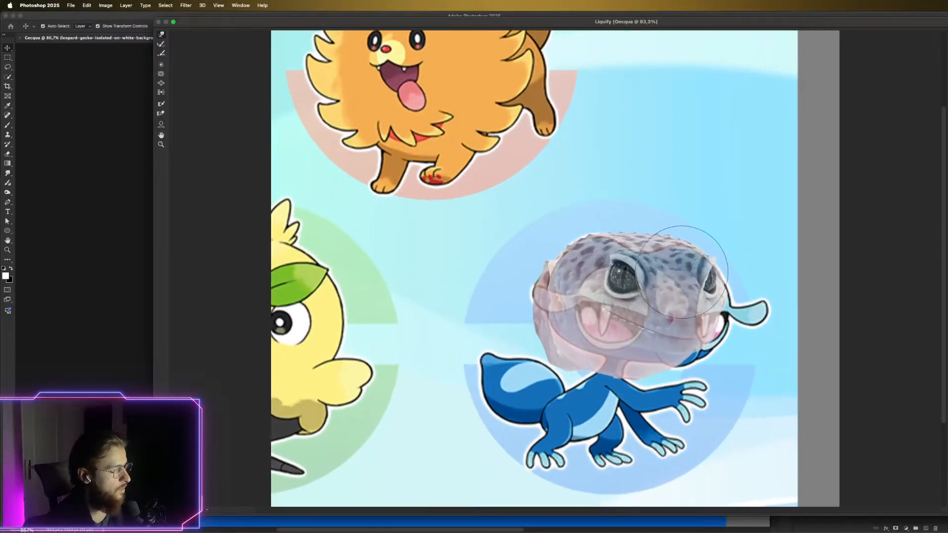
pyautogui.moveTo(578, 253); pyautogui.dragTo(578, 251)
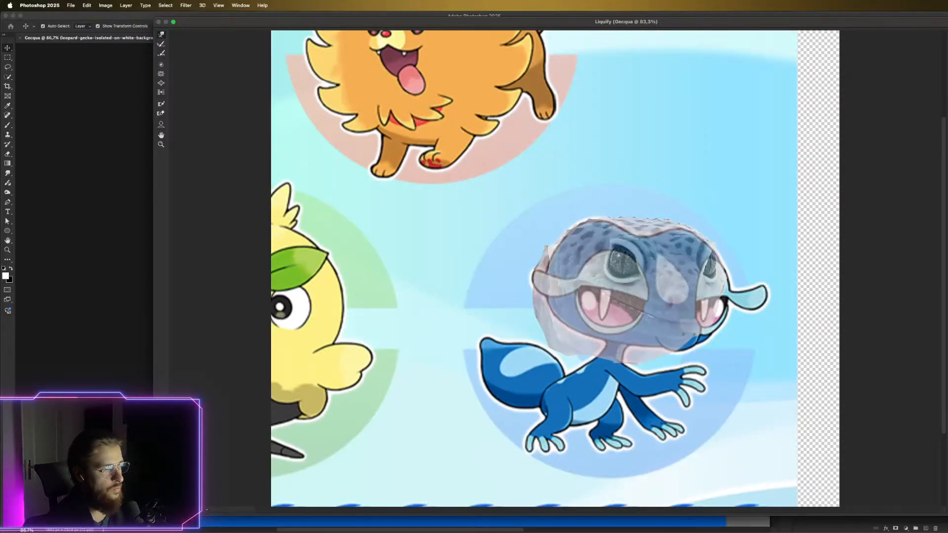
pyautogui.scroll(1, 730, 217)
pyautogui.moveTo(660, 199); pyautogui.dragTo(660, 241)
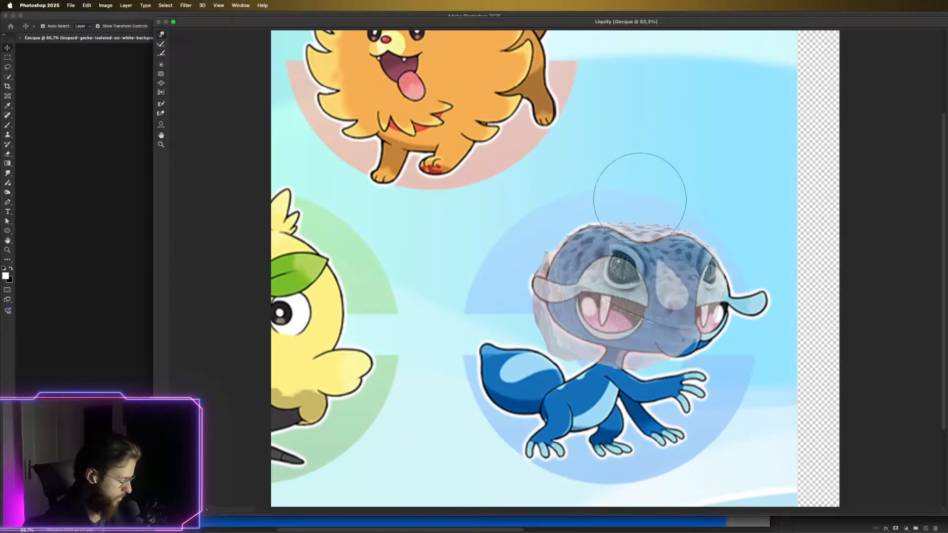
# Refine the dip in the crown with a smaller Liquify brush to match Gecqua's two-humped head, and apply the filter
pyautogui.press('[')
pyautogui.press('[')
pyautogui.press('[')
pyautogui.moveTo(644, 216); pyautogui.dragTo(636, 245)
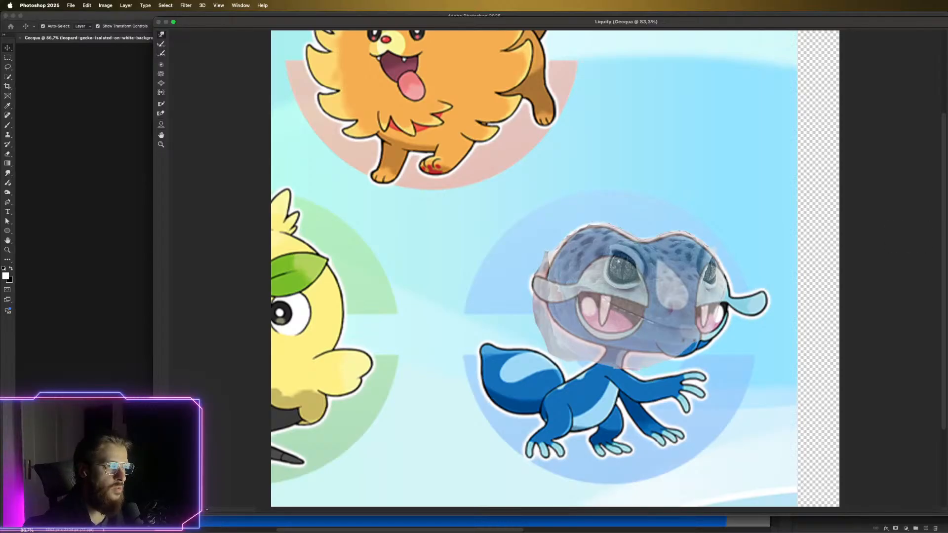
pyautogui.press('super+Tab')
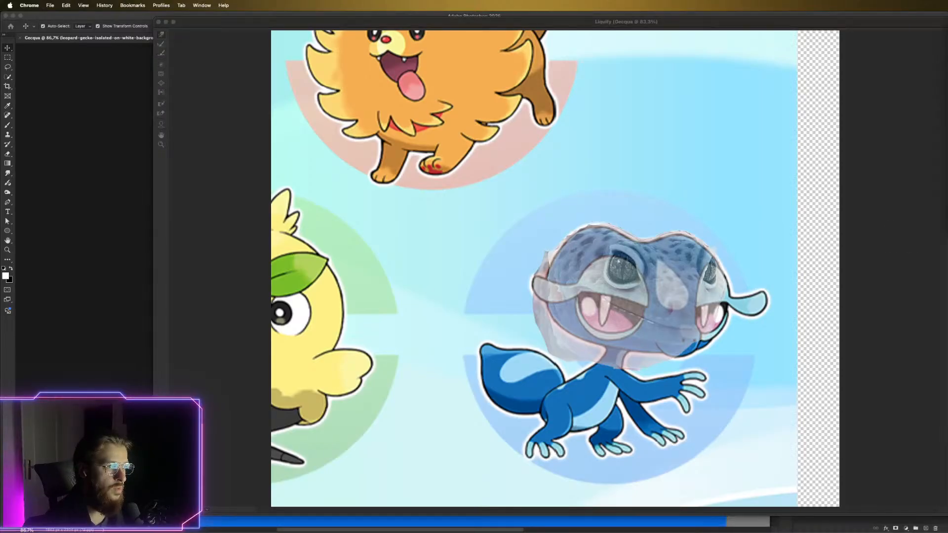
pyautogui.click(847, 24)
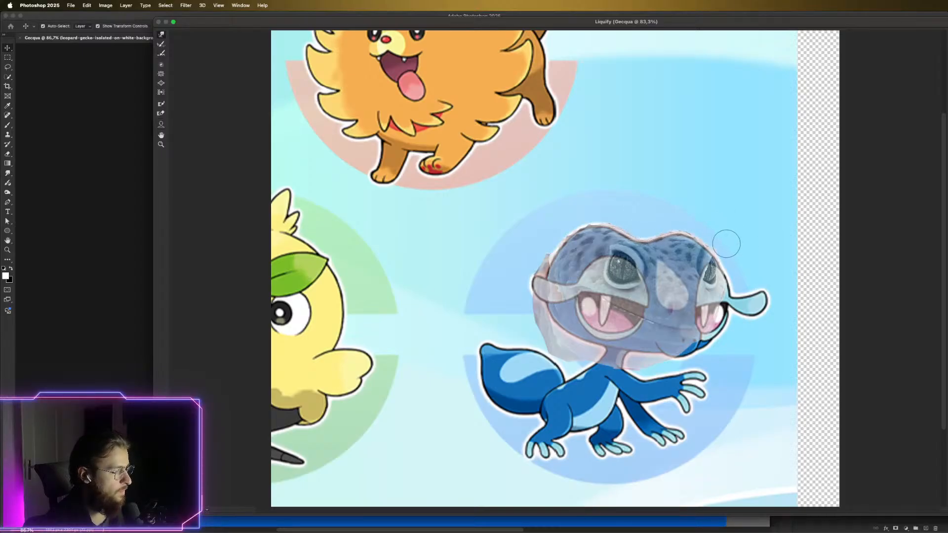
pyautogui.press('Return')
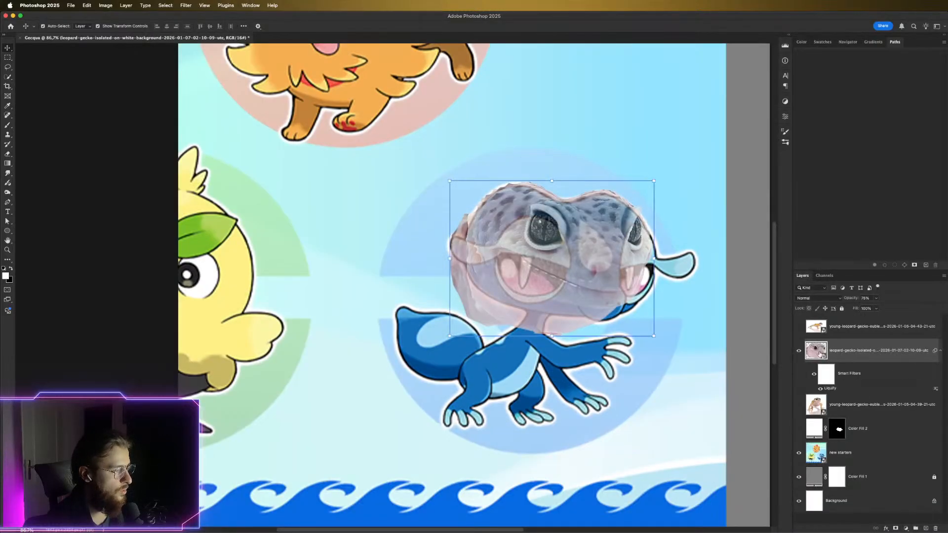
# Toggle the gecko head's visibility to compare it with the cartoon head, and restore the layer's opacity to 100%
pyautogui.click(799, 351)
pyautogui.click(538, 260)
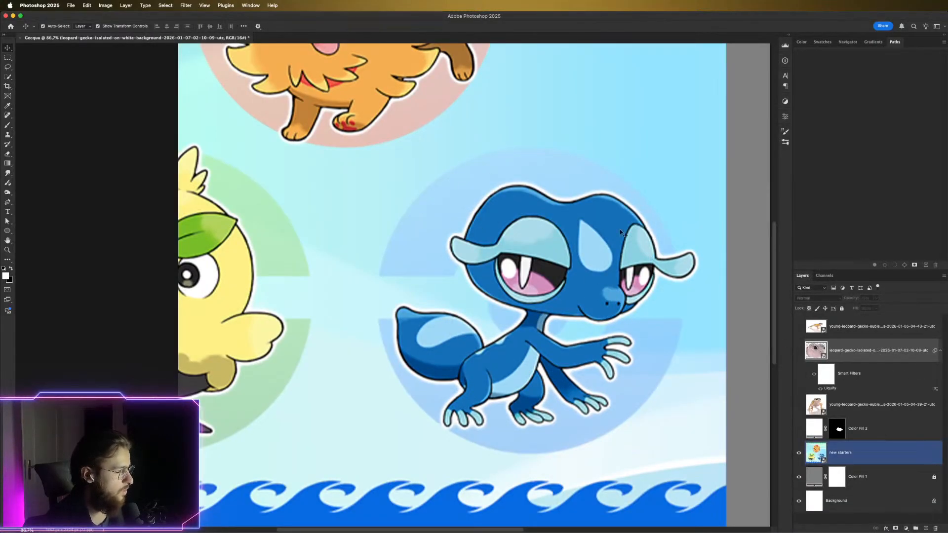
pyautogui.click(818, 348)
pyautogui.click(798, 350)
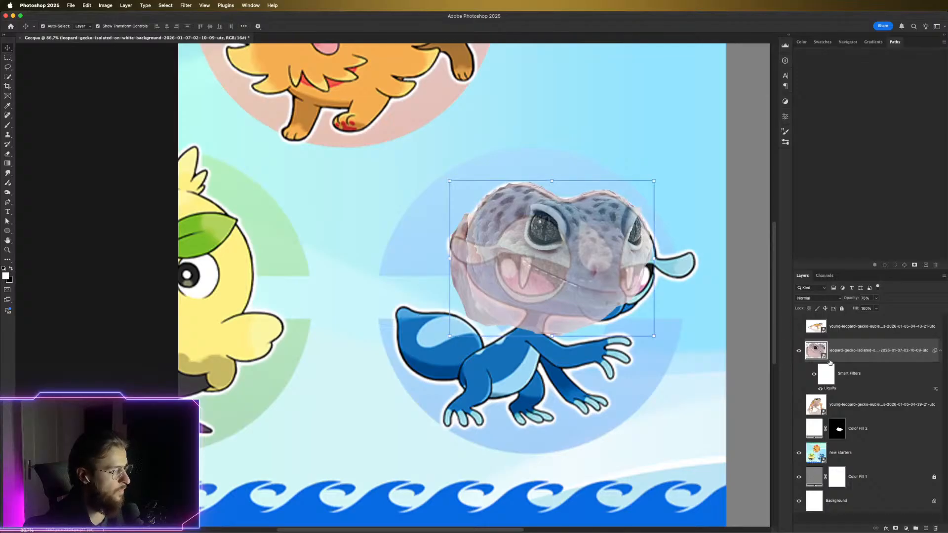
pyautogui.click(876, 298)
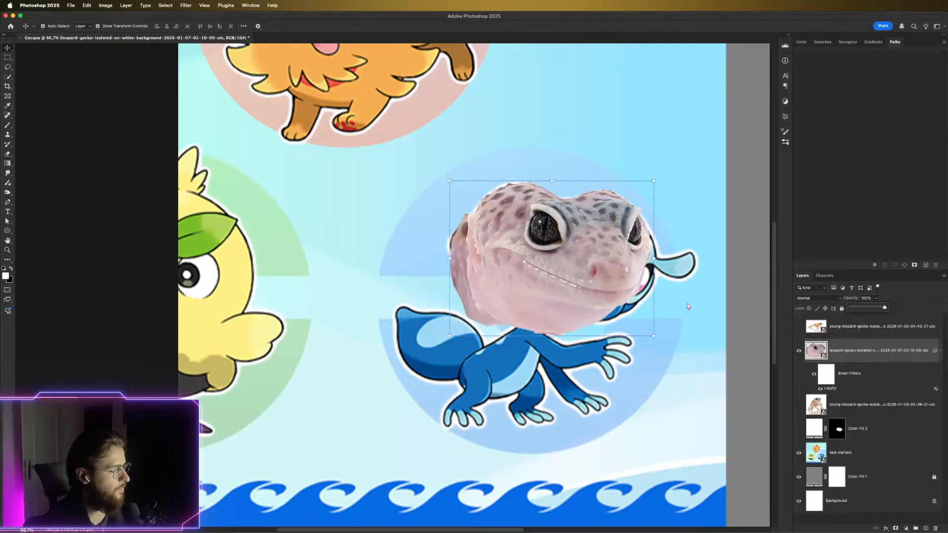
# Move the liquified gecko head off Gecqua's face and place it beside the cartoon head, over the tail
pyautogui.moveTo(612, 270)
pyautogui.mouseDown()
pyautogui.moveTo(613, 287)
pyautogui.moveTo(617, 255)
pyautogui.moveTo(609, 270)
pyautogui.mouseUp()
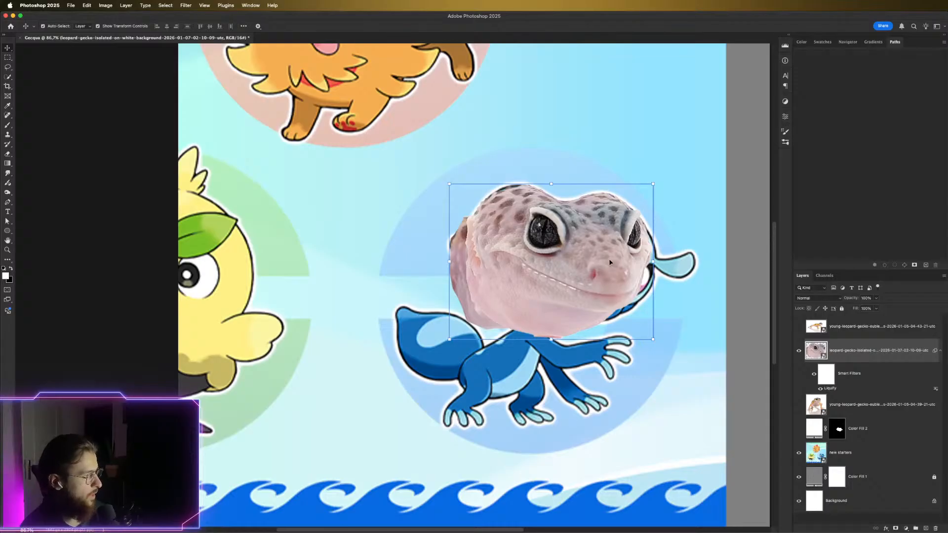
pyautogui.moveTo(610, 262); pyautogui.dragTo(521, 288)
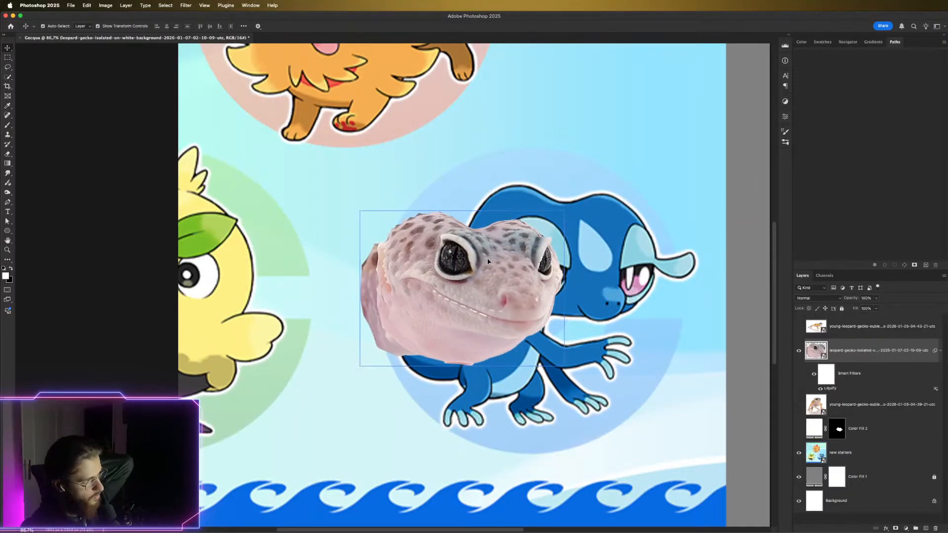
pyautogui.moveTo(467, 242); pyautogui.dragTo(429, 234)
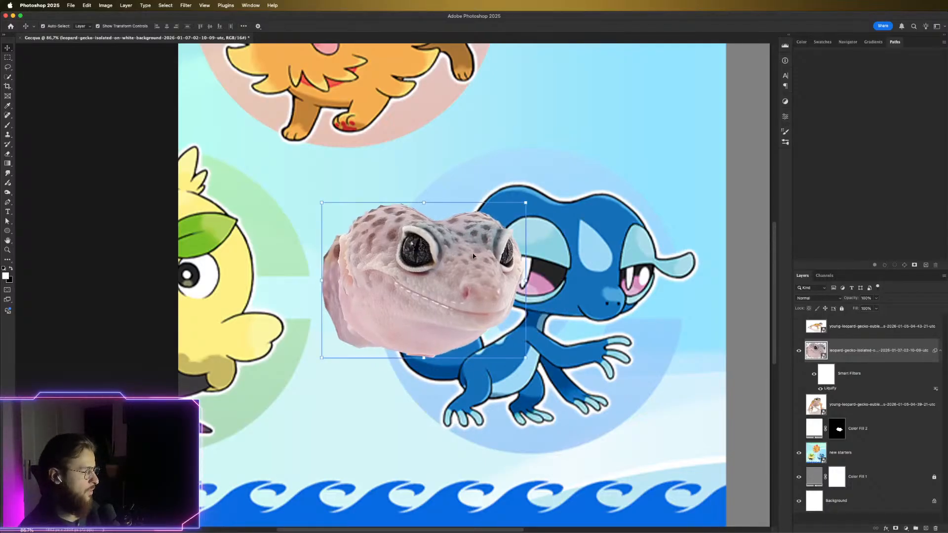
# Move the gecko head back over Gecqua's face, duplicate it in place, and hide the original layer as a backup
pyautogui.moveTo(472, 255); pyautogui.dragTo(620, 235)
pyautogui.moveTo(883, 350); pyautogui.dragTo(891, 339)
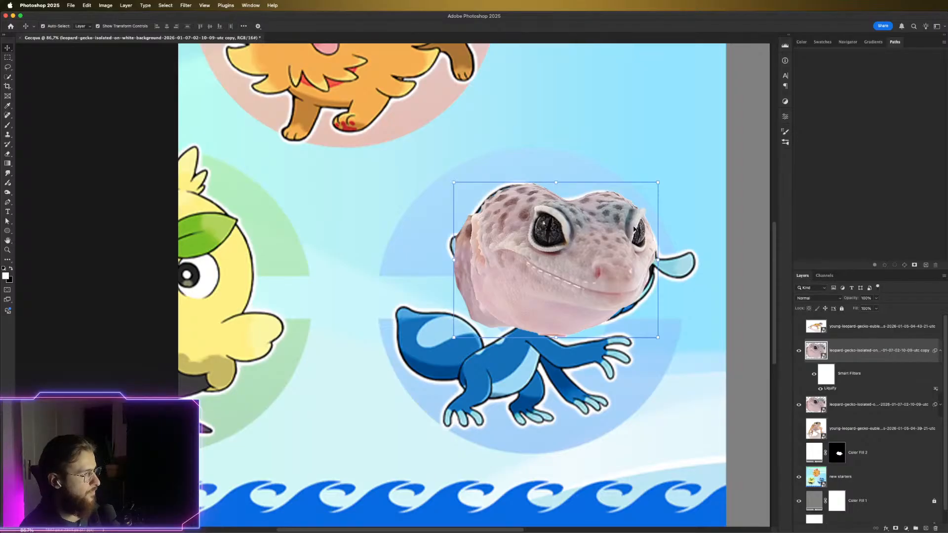
pyautogui.moveTo(624, 242); pyautogui.dragTo(643, 239)
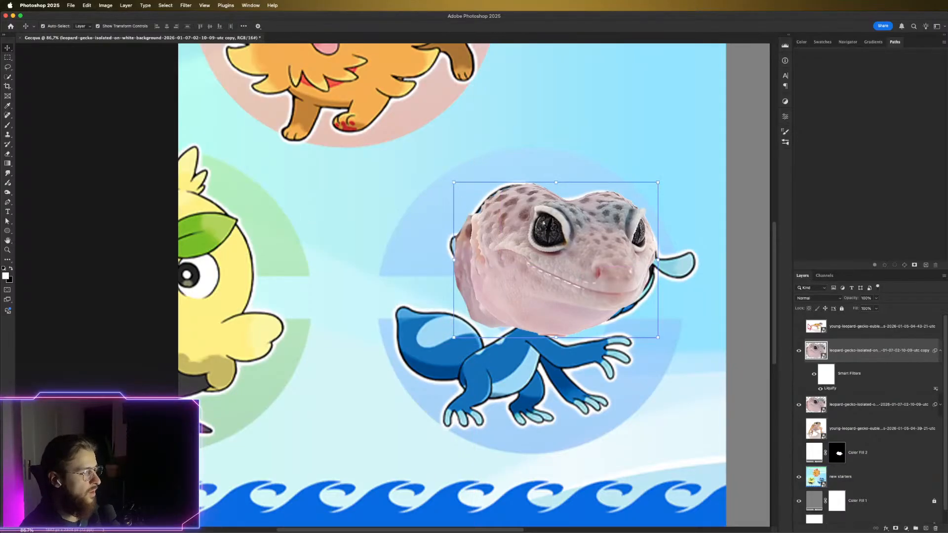
pyautogui.click(807, 405)
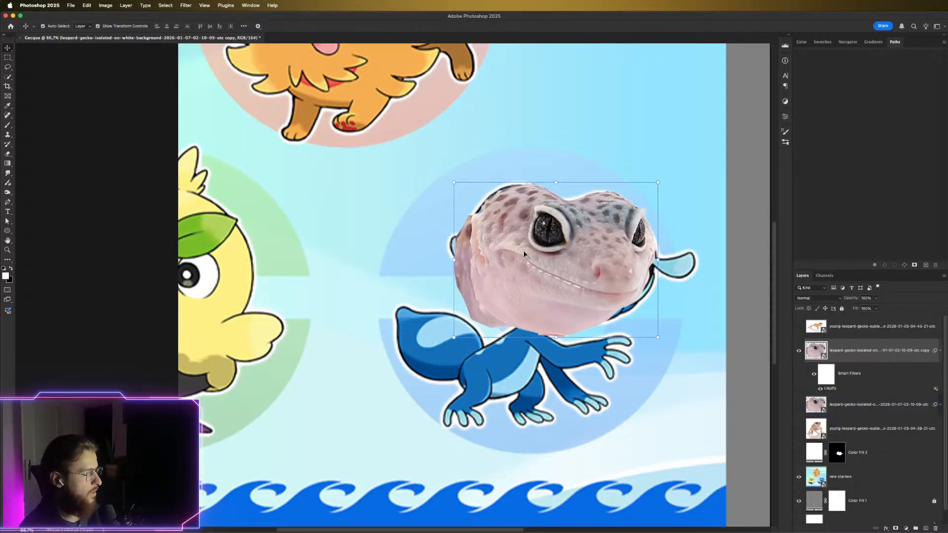
# Open the duplicated gecko head in Liquify and adjust the backdrop opacity so Gecqua's cartoon face shows faintly through it
pyautogui.click(190, 4)
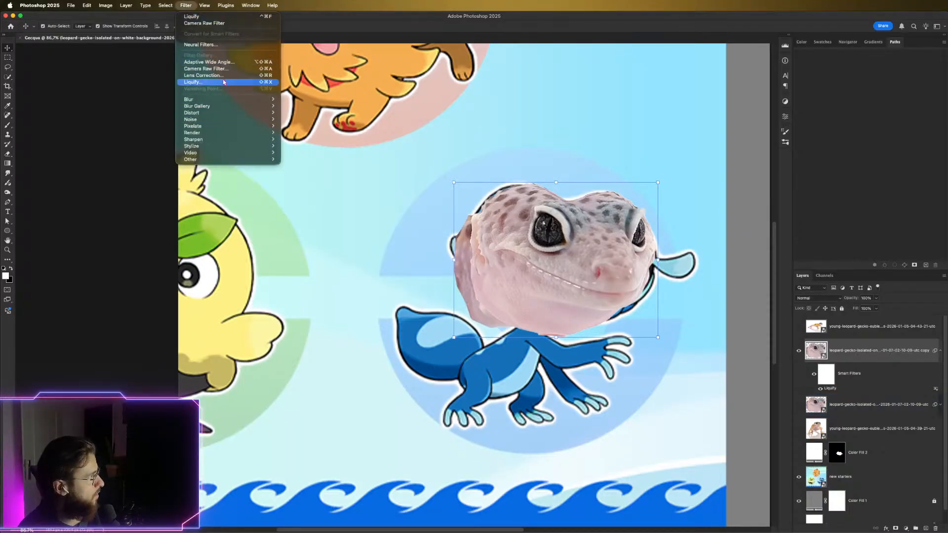
pyautogui.click(224, 82)
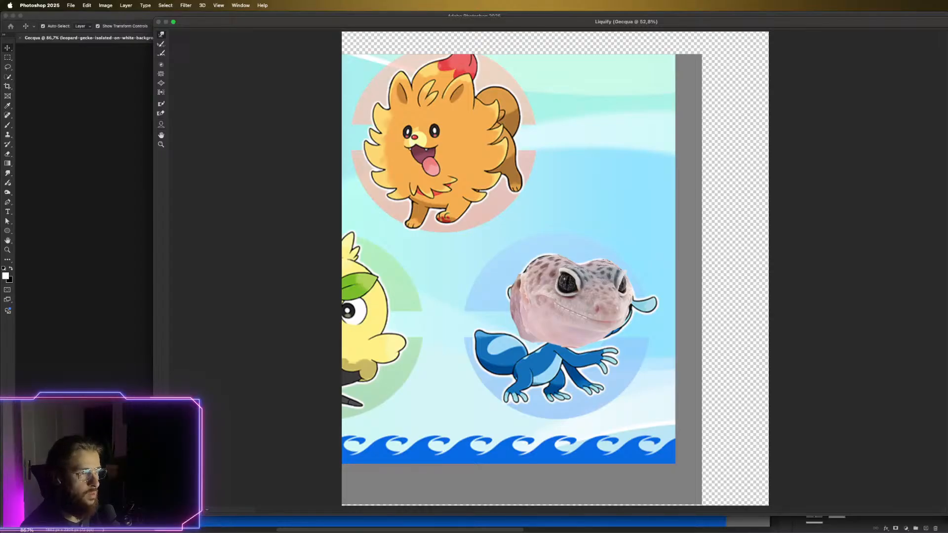
pyautogui.scroll(5, 525, 307)
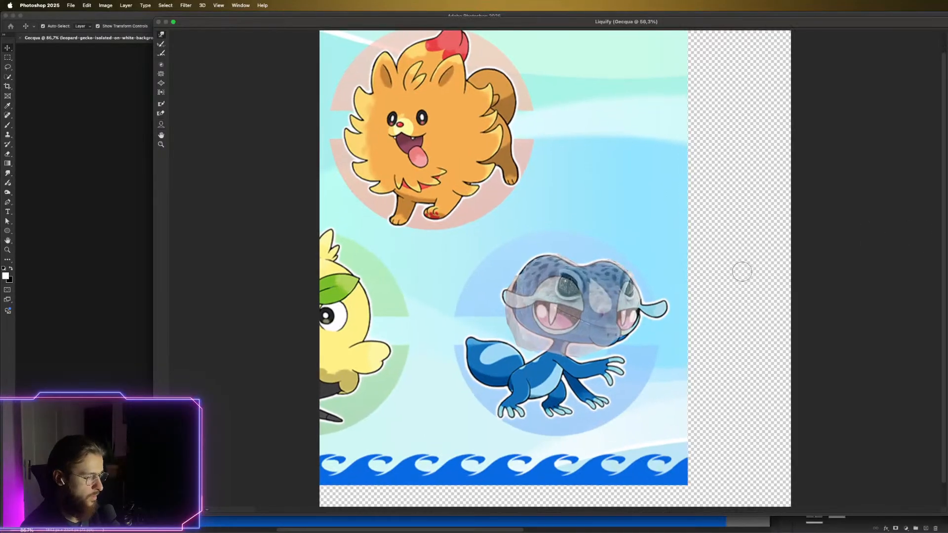
pyautogui.scroll(2, 558, 307)
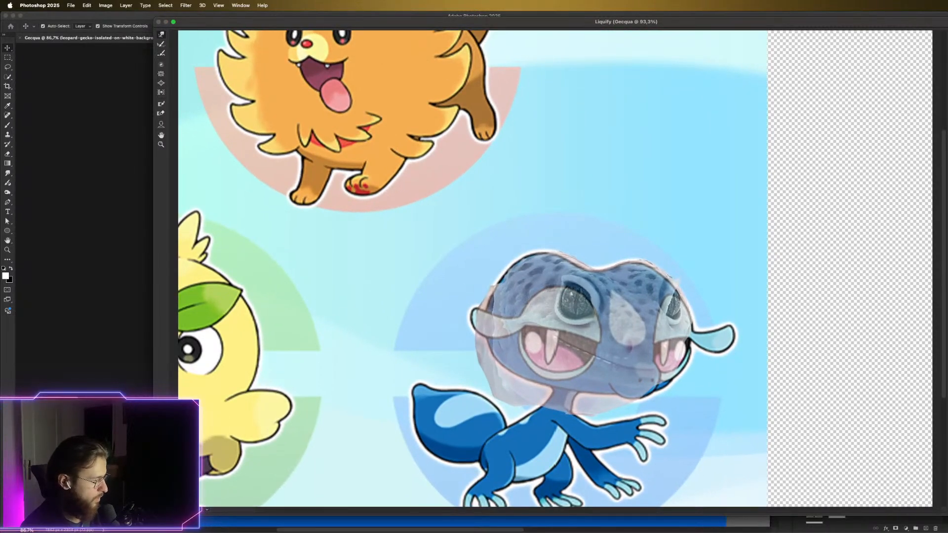
pyautogui.press('Return')
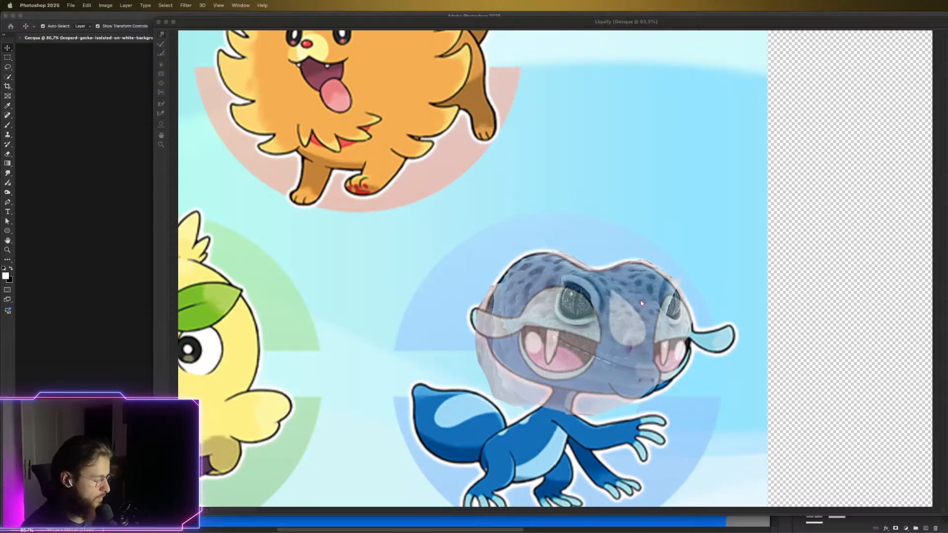
pyautogui.click(883, 312)
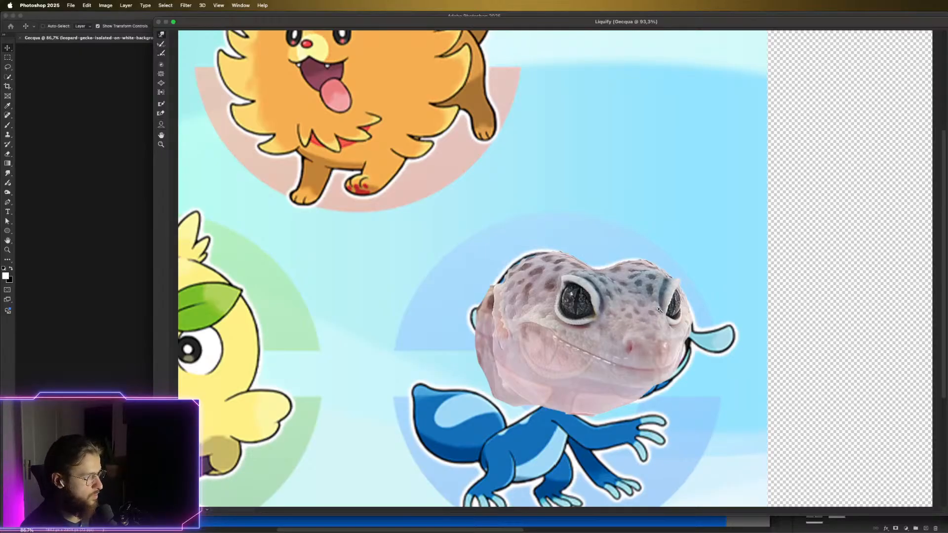
# Resize the Liquify brush to roughly the width between the gecko's eyes for reshaping the face
pyautogui.press('e')
pyautogui.press('[')
pyautogui.press('[')
pyautogui.press('[')
pyautogui.press('[')
pyautogui.press('[')
pyautogui.press('[')
pyautogui.press('[')
pyautogui.press('[')
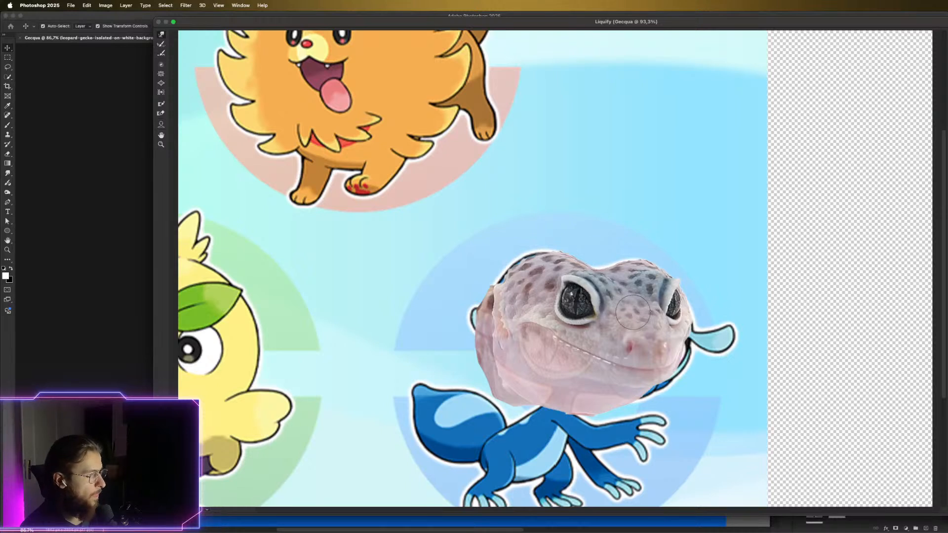
pyautogui.press(']')
pyautogui.press(']')
pyautogui.press(']')
pyautogui.press(']')
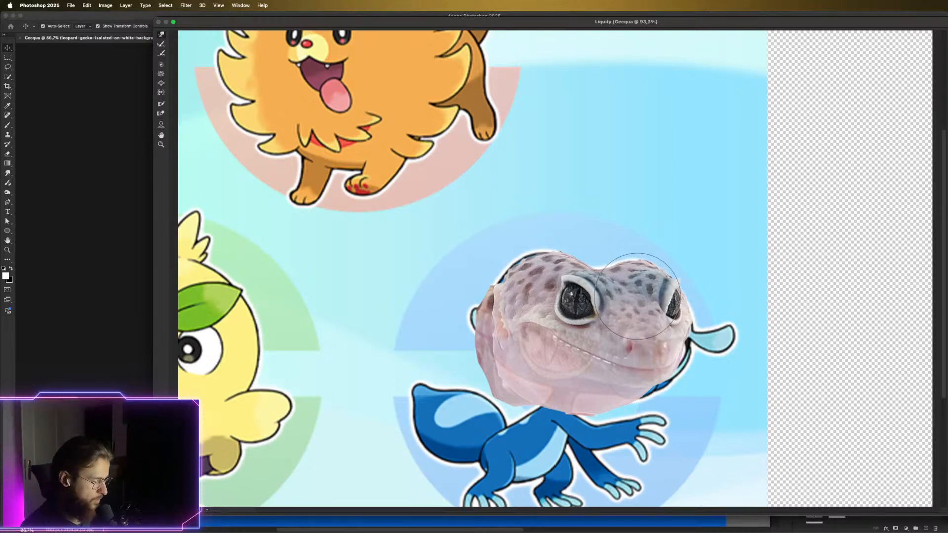
# Warp the gecko's snout with a smaller Liquify brush so the nose and mouth sit lower, and apply the filter
pyautogui.press('[')
pyautogui.press('[')
pyautogui.press('[')
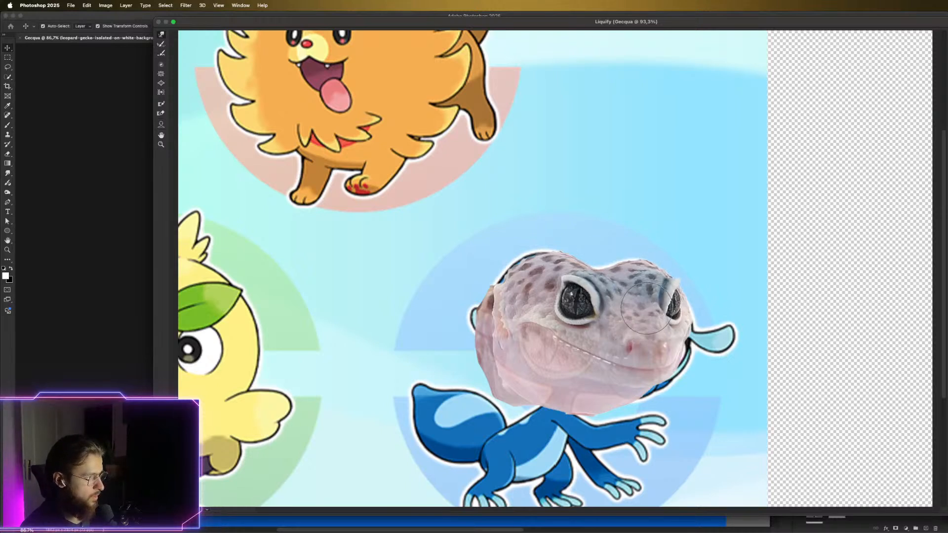
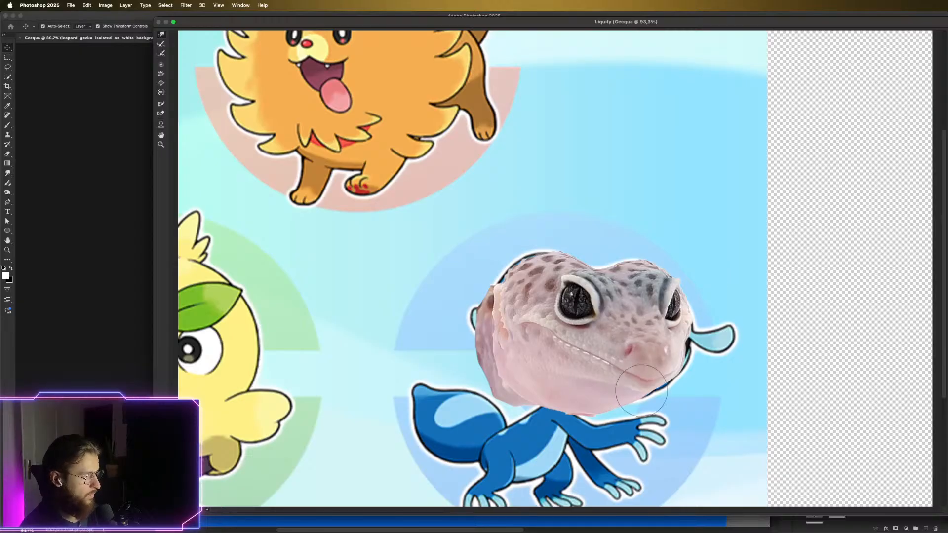
pyautogui.moveTo(641, 390)
pyautogui.mouseDown()
pyautogui.moveTo(682, 372)
pyautogui.moveTo(685, 381)
pyautogui.moveTo(652, 363)
pyautogui.moveTo(653, 394)
pyautogui.moveTo(631, 371)
pyautogui.moveTo(614, 375)
pyautogui.moveTo(624, 363)
pyautogui.moveTo(607, 387)
pyautogui.moveTo(634, 388)
pyautogui.moveTo(632, 375)
pyautogui.moveTo(635, 392)
pyautogui.moveTo(670, 380)
pyautogui.moveTo(675, 388)
pyautogui.moveTo(657, 379)
pyautogui.moveTo(649, 351)
pyautogui.mouseUp()
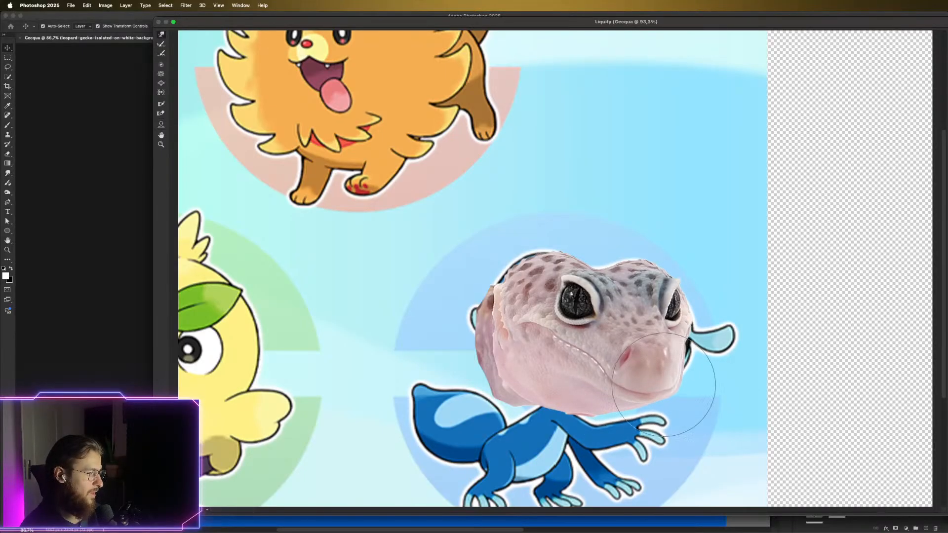
pyautogui.moveTo(663, 389)
pyautogui.mouseDown()
pyautogui.moveTo(638, 379)
pyautogui.moveTo(661, 363)
pyautogui.moveTo(641, 362)
pyautogui.moveTo(635, 347)
pyautogui.moveTo(646, 377)
pyautogui.moveTo(664, 360)
pyautogui.moveTo(652, 342)
pyautogui.moveTo(620, 347)
pyautogui.moveTo(648, 342)
pyautogui.mouseUp()
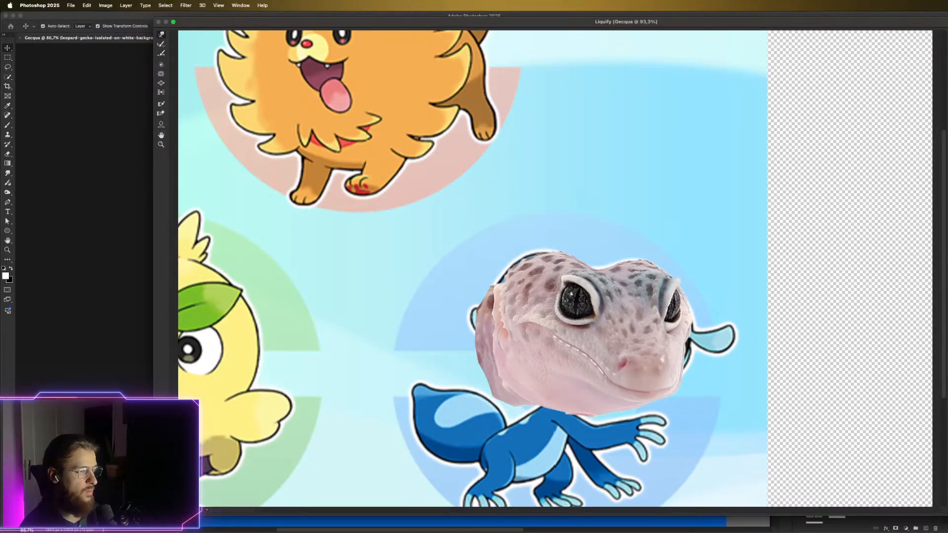
pyautogui.press('Return')
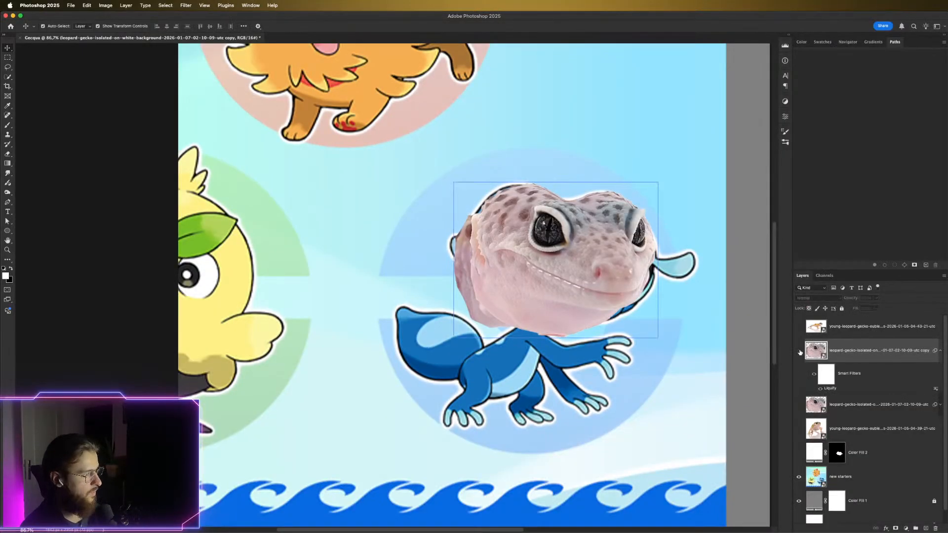
# Transform and reposition the warped gecko head copy so its face covers the blue creature's head
pyautogui.click(799, 351)
pyautogui.click(799, 351)
pyautogui.moveTo(625, 292)
pyautogui.mouseDown()
pyautogui.moveTo(491, 284)
pyautogui.moveTo(614, 293)
pyautogui.mouseUp()
pyautogui.press('super+t')
pyautogui.moveTo(547, 210); pyautogui.dragTo(561, 189)
pyautogui.press('super+z')
pyautogui.press('Return')
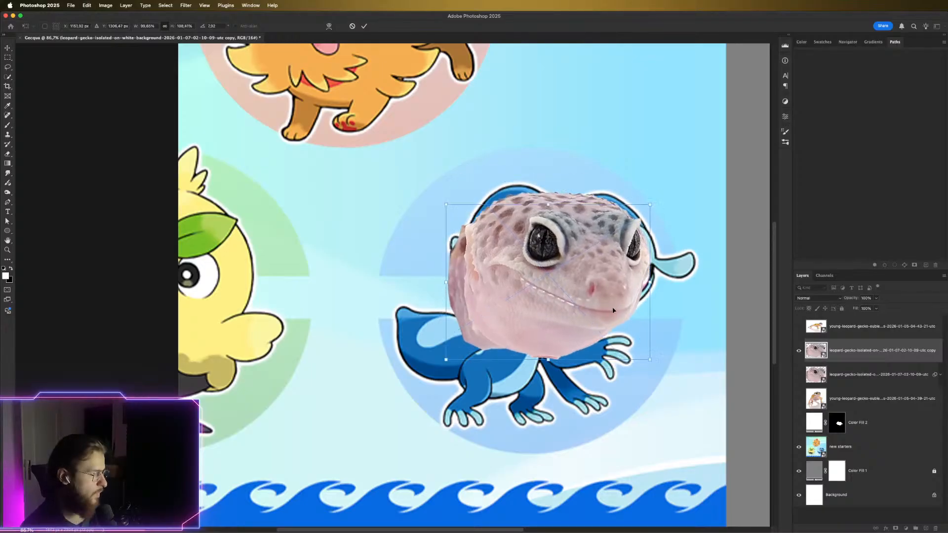
pyautogui.press('Return')
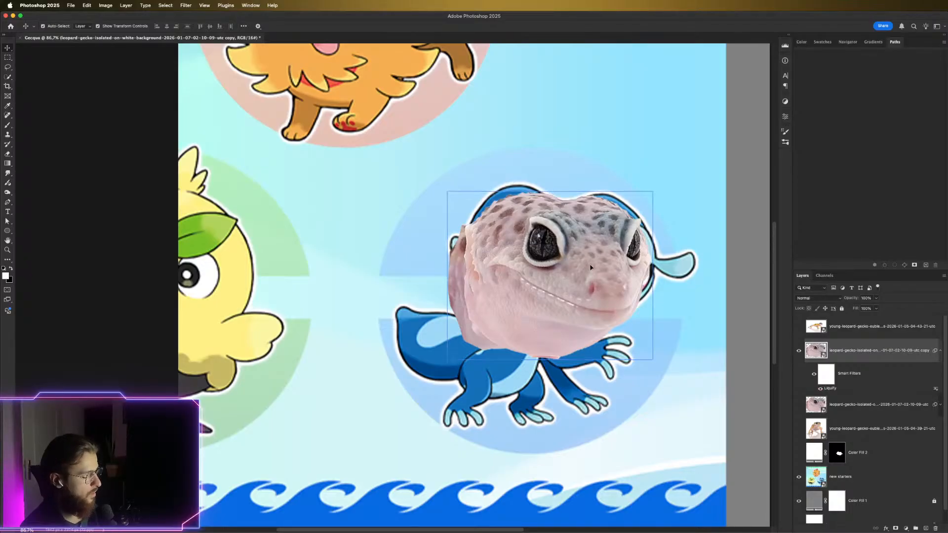
pyautogui.moveTo(589, 281); pyautogui.dragTo(333, 274)
pyautogui.moveTo(543, 286); pyautogui.dragTo(596, 270)
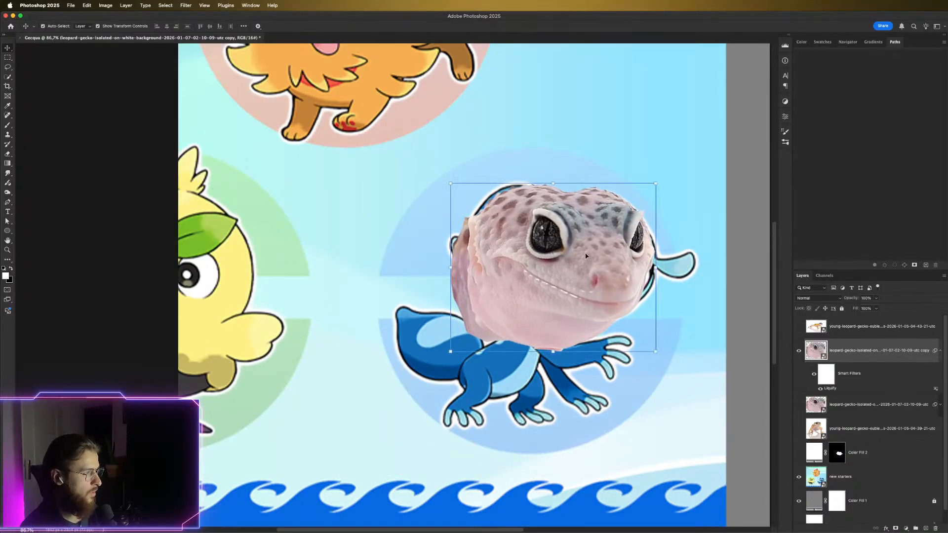
# Add a black layer mask to the gecko head copy and paint white over the snout to reveal only that area
pyautogui.click(890, 500)
pyautogui.click(894, 529)
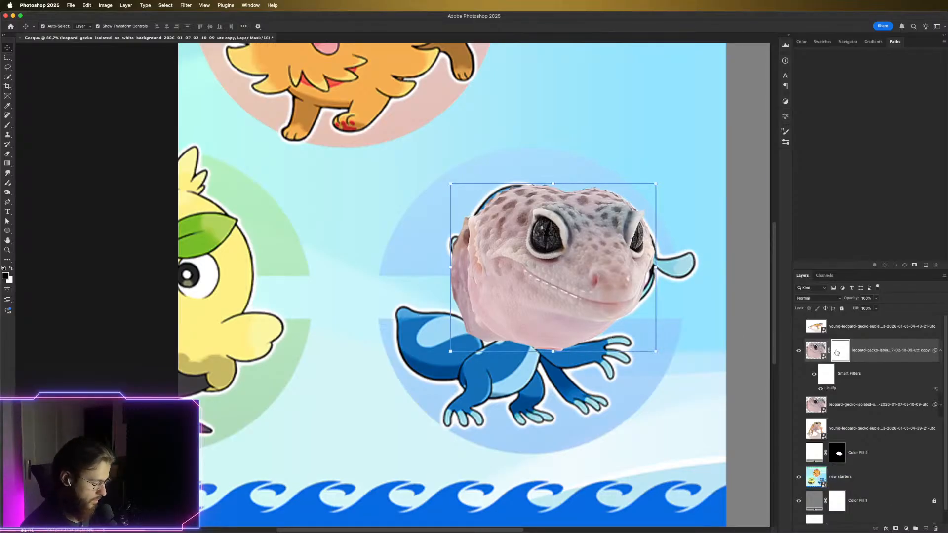
pyautogui.press('super+i')
pyautogui.press('b')
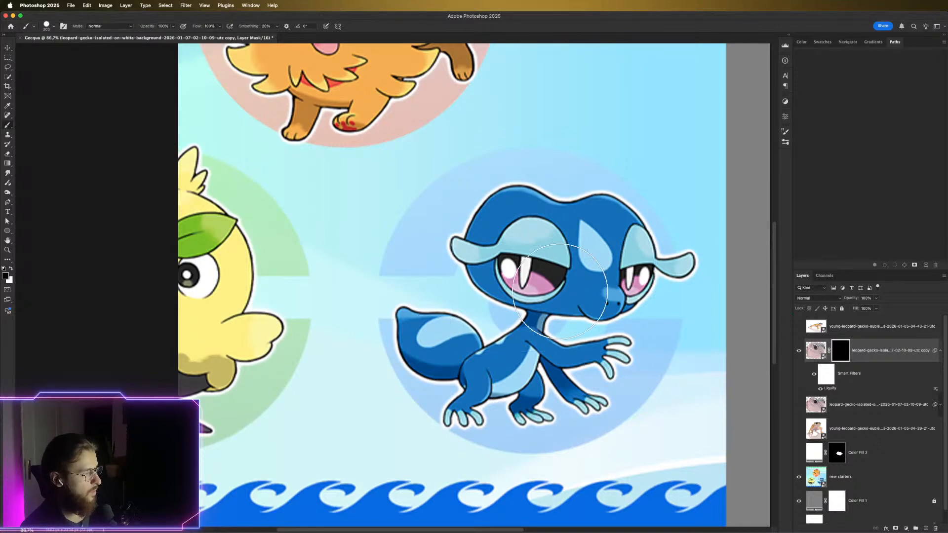
pyautogui.press('x')
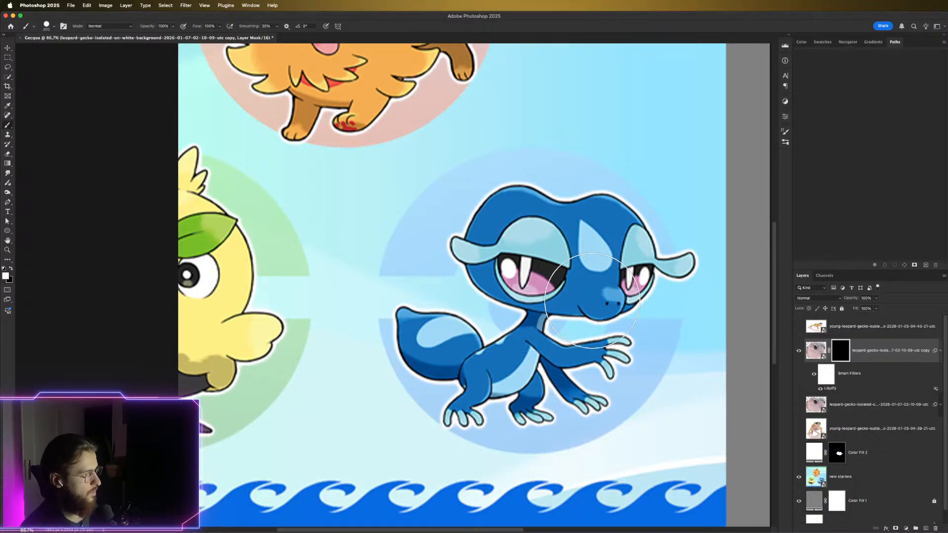
pyautogui.moveTo(592, 300)
pyautogui.mouseDown()
pyautogui.moveTo(587, 306)
pyautogui.moveTo(598, 296)
pyautogui.mouseUp()
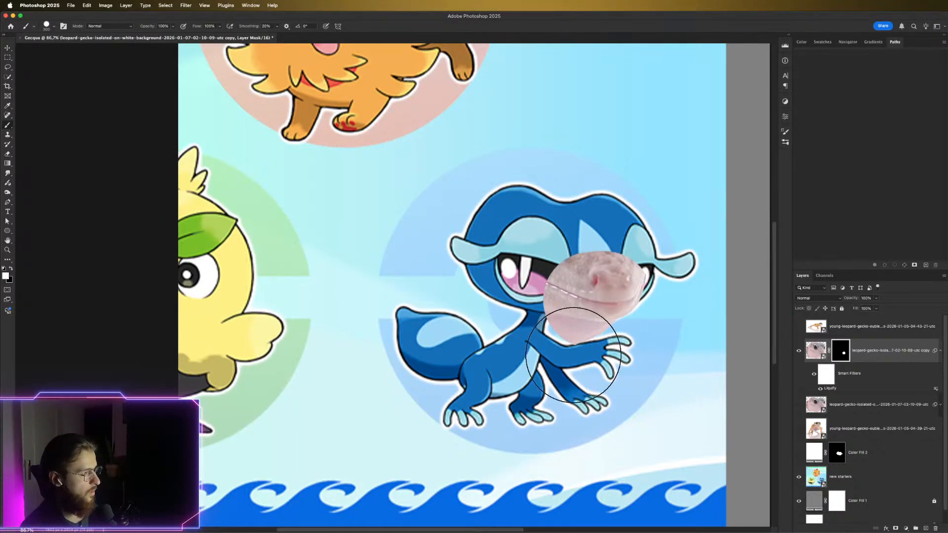
# Paint black on the mask with a smaller hard brush to hide the gecko's chin below the creature's jawline
pyautogui.press('[')
pyautogui.press('[')
pyautogui.press('[')
pyautogui.press('[')
pyautogui.press('[')
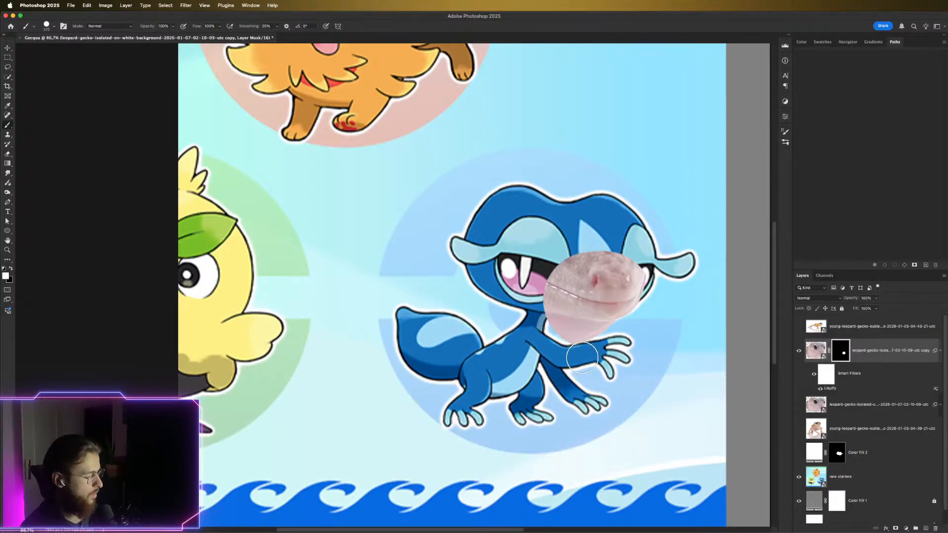
pyautogui.press('x')
pyautogui.moveTo(583, 356)
pyautogui.mouseDown()
pyautogui.moveTo(607, 358)
pyautogui.moveTo(553, 332)
pyautogui.moveTo(591, 335)
pyautogui.moveTo(531, 328)
pyautogui.moveTo(622, 333)
pyautogui.moveTo(612, 337)
pyautogui.moveTo(605, 304)
pyautogui.moveTo(565, 296)
pyautogui.moveTo(592, 291)
pyautogui.moveTo(571, 281)
pyautogui.moveTo(588, 298)
pyautogui.moveTo(630, 289)
pyautogui.mouseUp()
pyautogui.press('x')
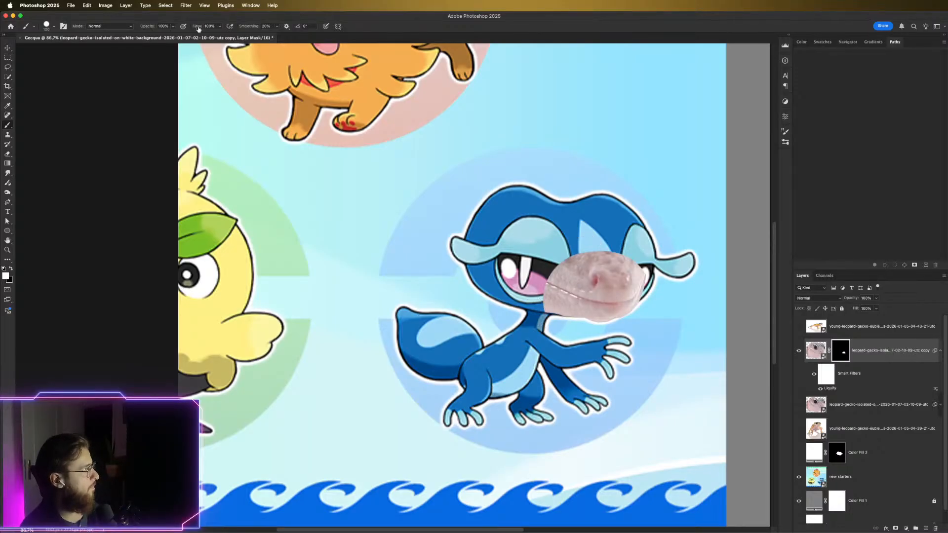
# Choose a soft round brush with 10% flow and fade the snout's cheek-side edge into the blue face on the mask
pyautogui.click(785, 143)
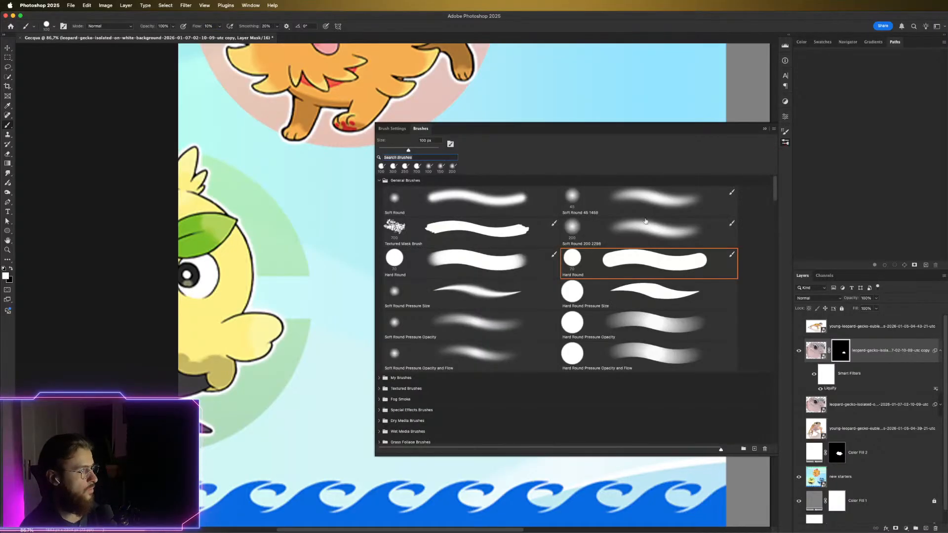
pyautogui.click(621, 223)
pyautogui.click(784, 143)
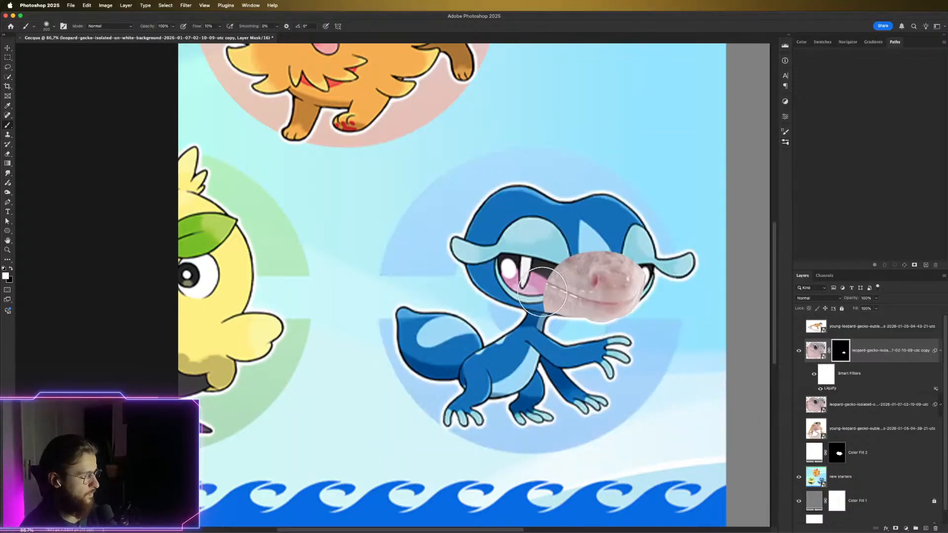
pyautogui.press('x')
pyautogui.moveTo(537, 297)
pyautogui.mouseDown()
pyautogui.moveTo(522, 312)
pyautogui.moveTo(524, 289)
pyautogui.moveTo(541, 312)
pyautogui.moveTo(527, 302)
pyautogui.moveTo(531, 285)
pyautogui.moveTo(526, 315)
pyautogui.moveTo(550, 251)
pyautogui.moveTo(536, 273)
pyautogui.mouseUp()
# Blend the snout's upper edge and the area by the far eye using a smaller soft mask brush at 45% flow
pyautogui.press('[')
pyautogui.press('[')
pyautogui.press('[')
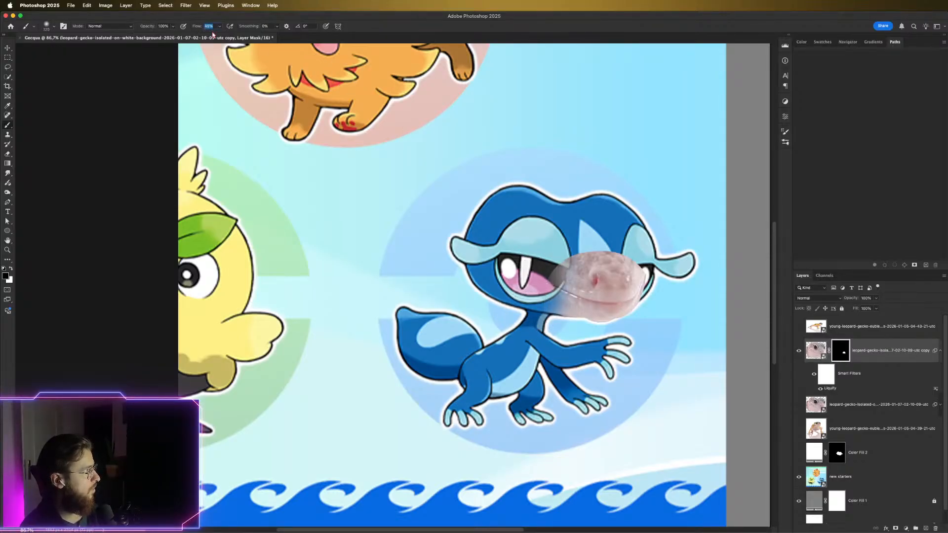
pyautogui.moveTo(569, 295)
pyautogui.mouseDown()
pyautogui.moveTo(554, 264)
pyautogui.moveTo(579, 243)
pyautogui.moveTo(566, 246)
pyautogui.moveTo(634, 239)
pyautogui.moveTo(601, 242)
pyautogui.mouseUp()
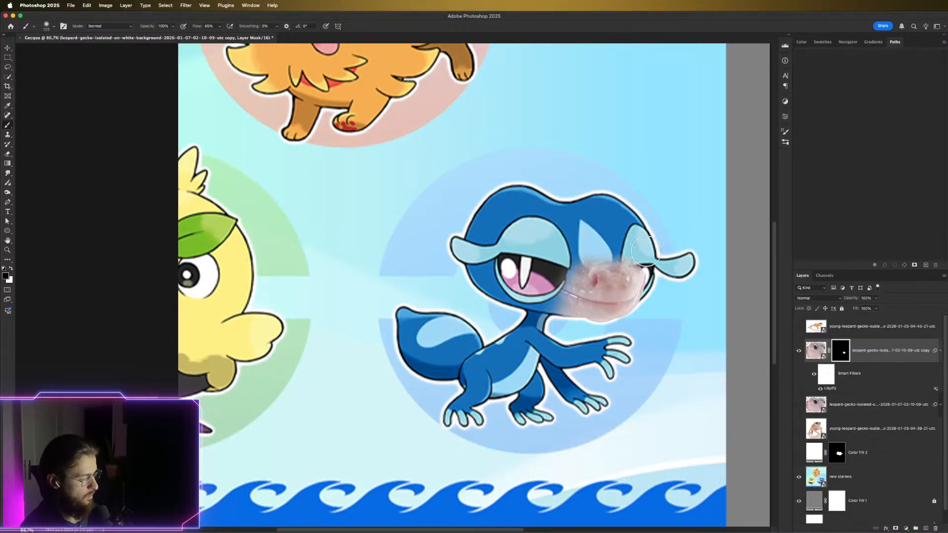
pyautogui.moveTo(648, 268)
pyautogui.mouseDown()
pyautogui.moveTo(642, 274)
pyautogui.moveTo(650, 270)
pyautogui.mouseUp()
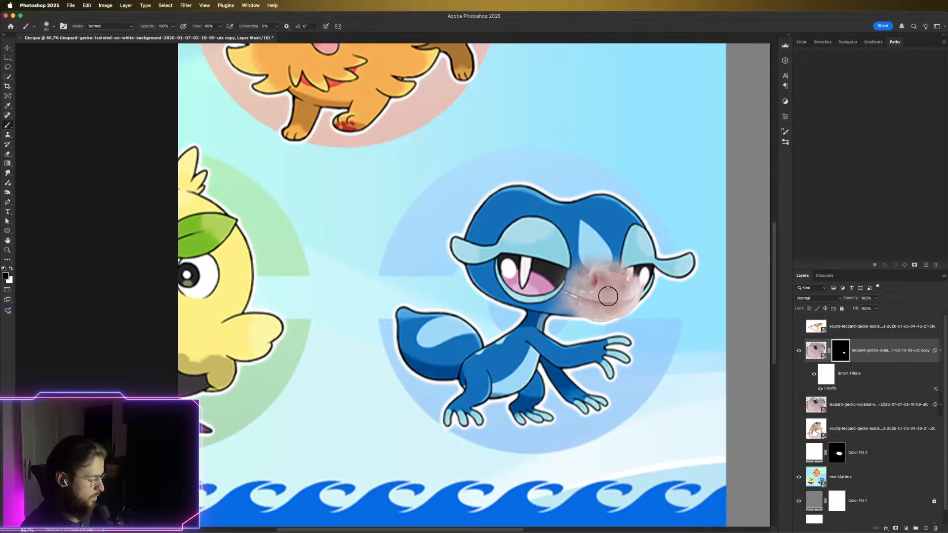
pyautogui.press('x')
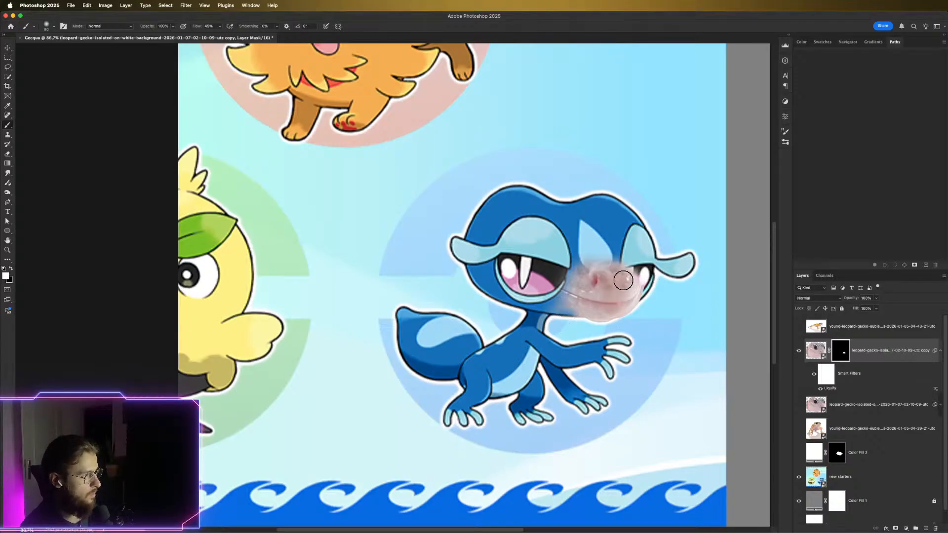
pyautogui.moveTo(623, 281); pyautogui.dragTo(590, 294)
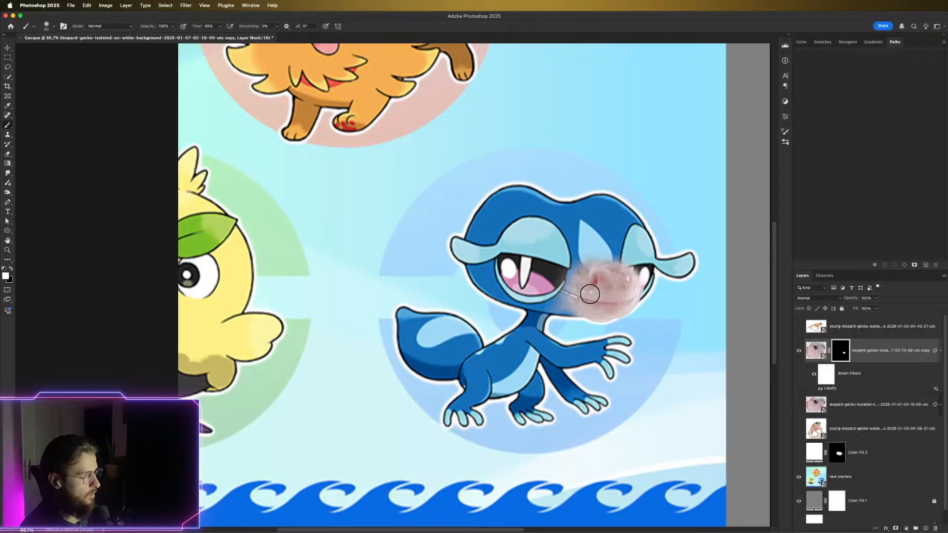
# Nudge the masked snout slightly with Free Transform to line it up with the blue creature's face
pyautogui.press('v')
pyautogui.click(711, 304)
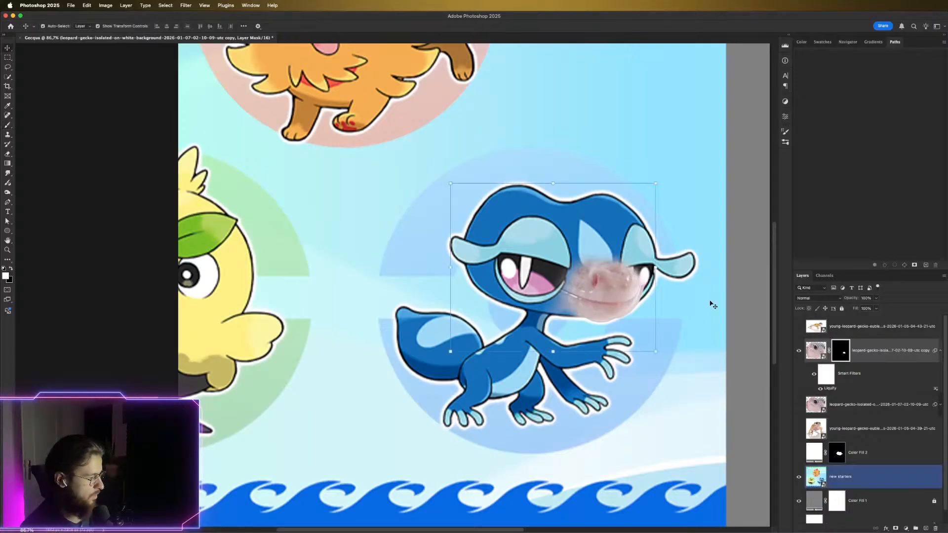
pyautogui.hscroll(3, 652, 324)
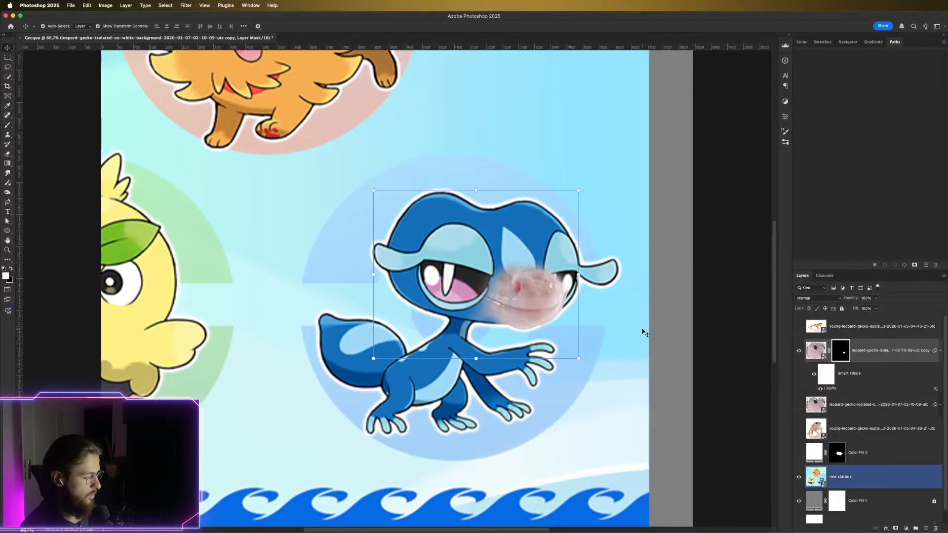
pyautogui.press('super+t')
pyautogui.moveTo(535, 308)
pyautogui.mouseDown()
pyautogui.moveTo(508, 392)
pyautogui.moveTo(530, 308)
pyautogui.mouseUp()
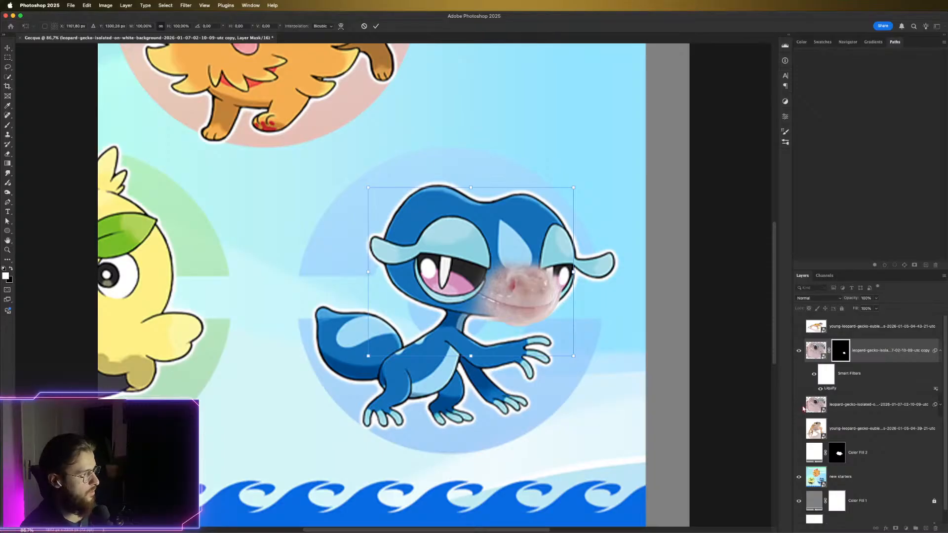
pyautogui.press('Return')
# Show the original gecko head layer beneath the masked snout copy and select it
pyautogui.click(798, 405)
pyautogui.click(864, 476)
pyautogui.hscroll(-2, 674, 368)
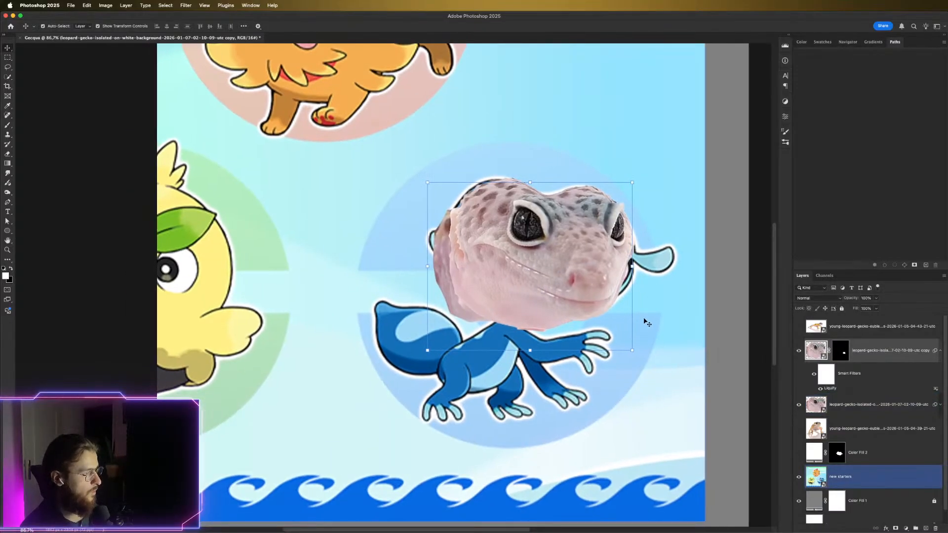
pyautogui.click(817, 356)
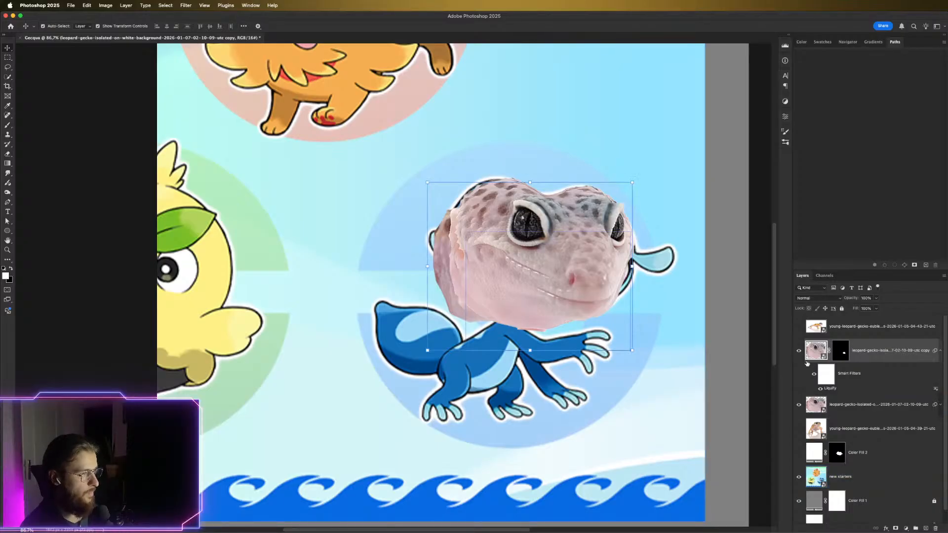
pyautogui.click(820, 402)
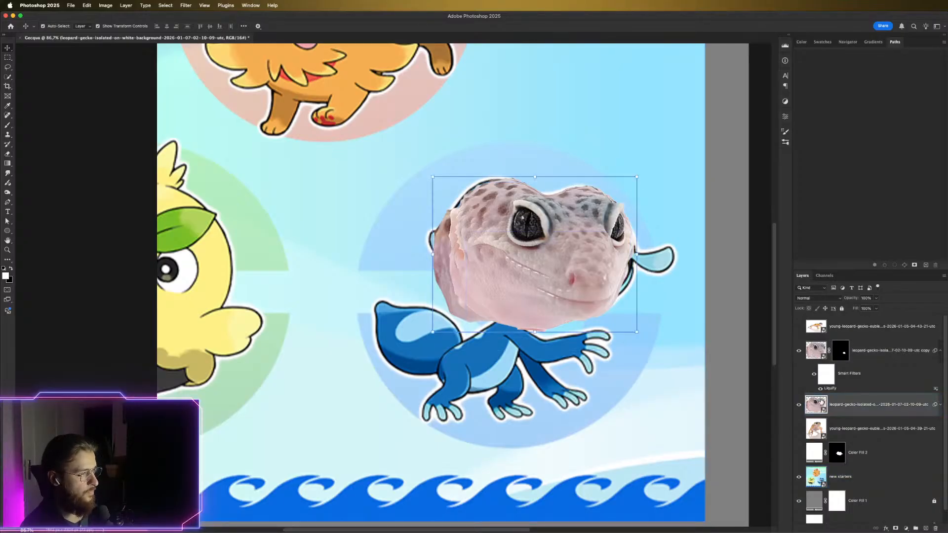
pyautogui.hotkey('alt', ']')
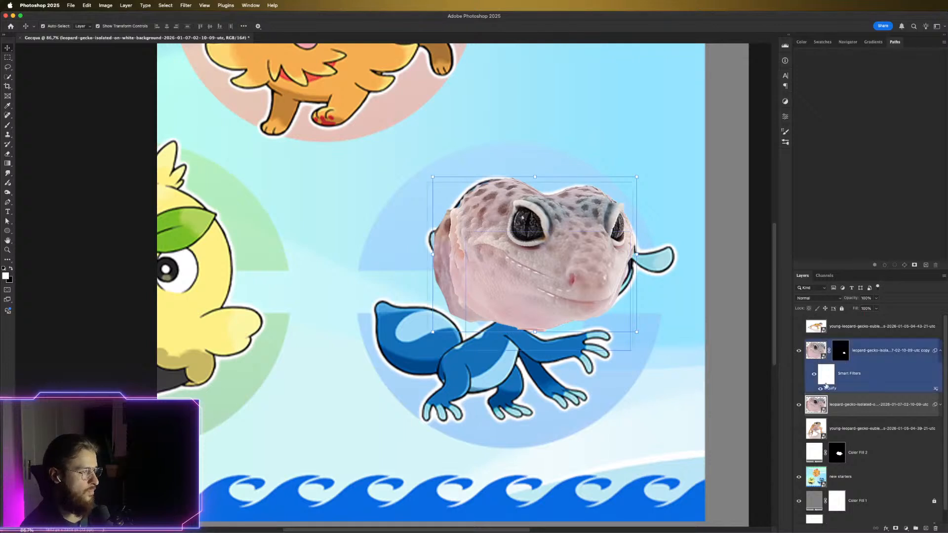
pyautogui.click(876, 308)
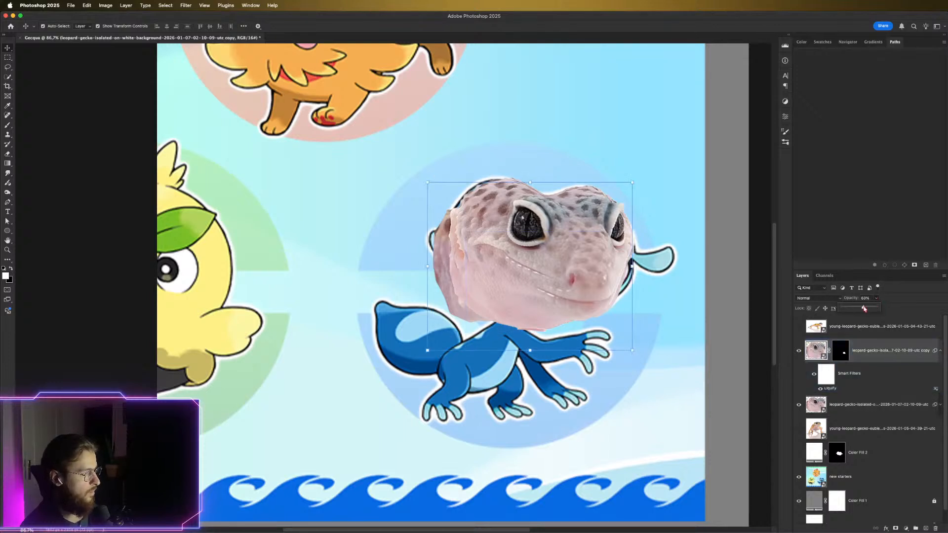
pyautogui.moveTo(872, 308); pyautogui.dragTo(886, 311)
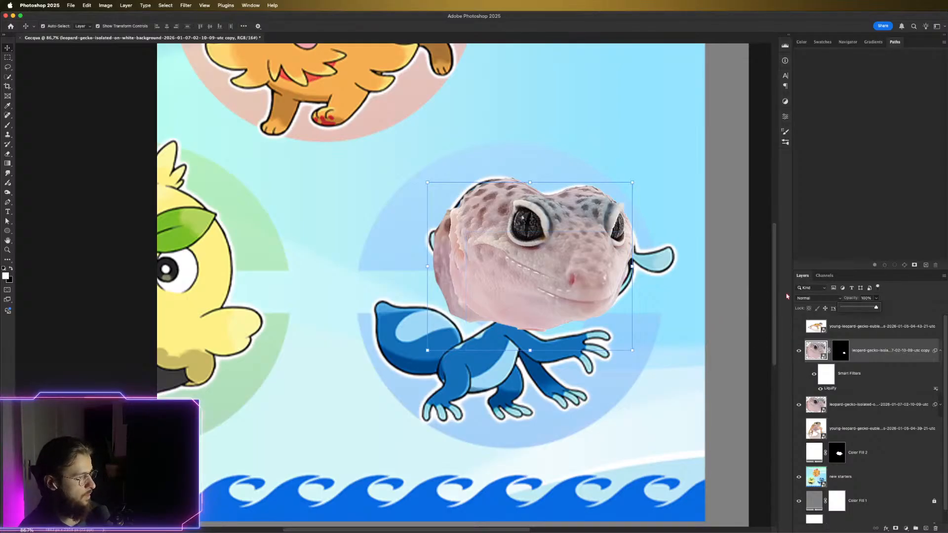
# Hide the masked snout copy and open the original gecko head layer in Liquify
pyautogui.click(799, 350)
pyautogui.click(818, 404)
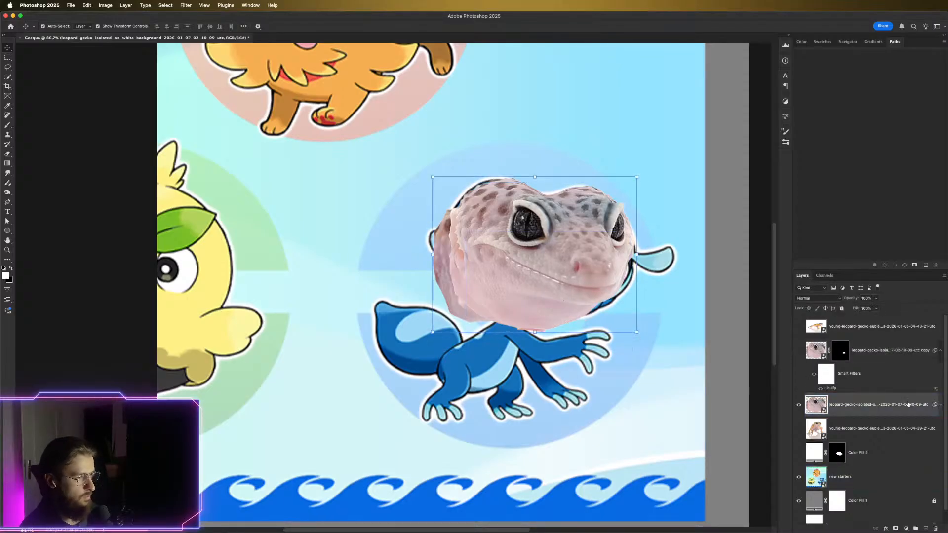
pyautogui.click(937, 405)
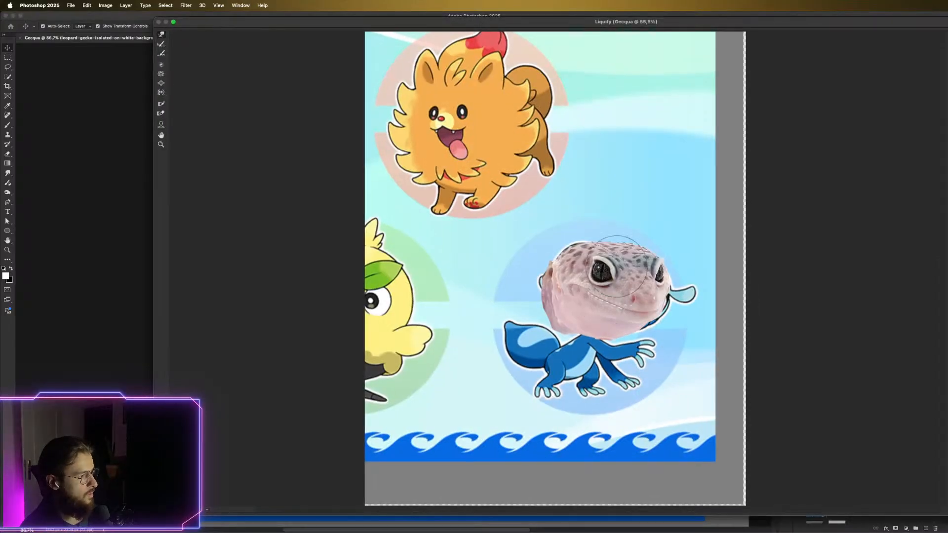
pyautogui.scroll(4, 644, 296)
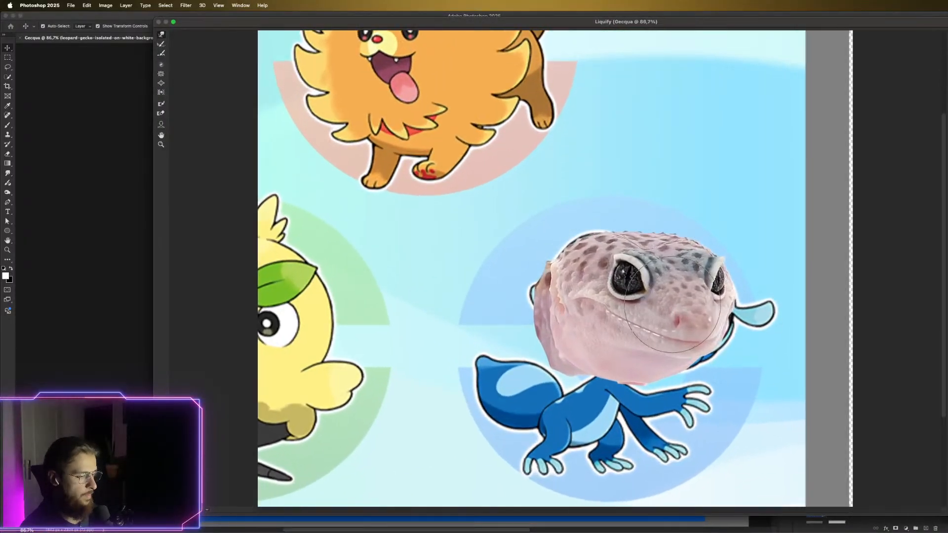
pyautogui.press('super+plus')
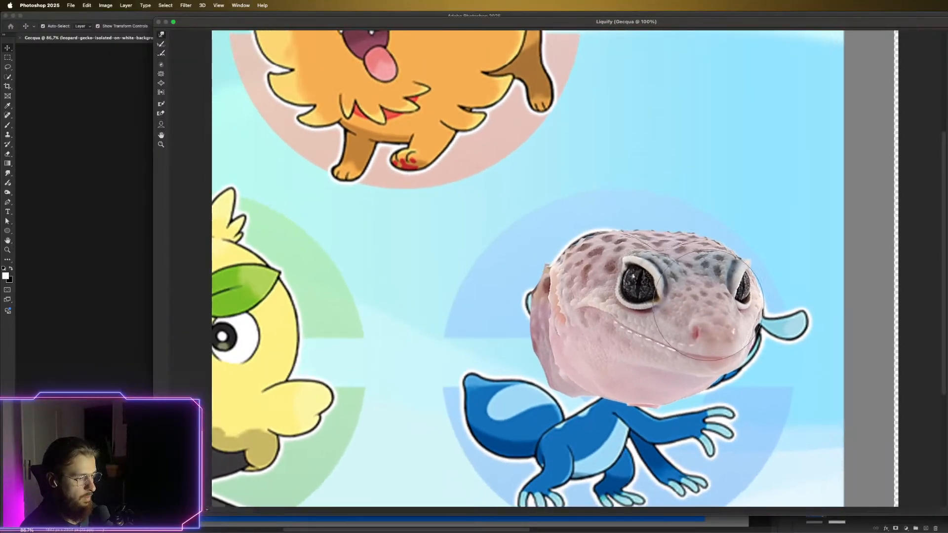
pyautogui.moveTo(709, 307)
pyautogui.mouseDown()
pyautogui.moveTo(651, 295)
pyautogui.moveTo(558, 301)
pyautogui.mouseUp()
pyautogui.moveTo(636, 313); pyautogui.dragTo(503, 320)
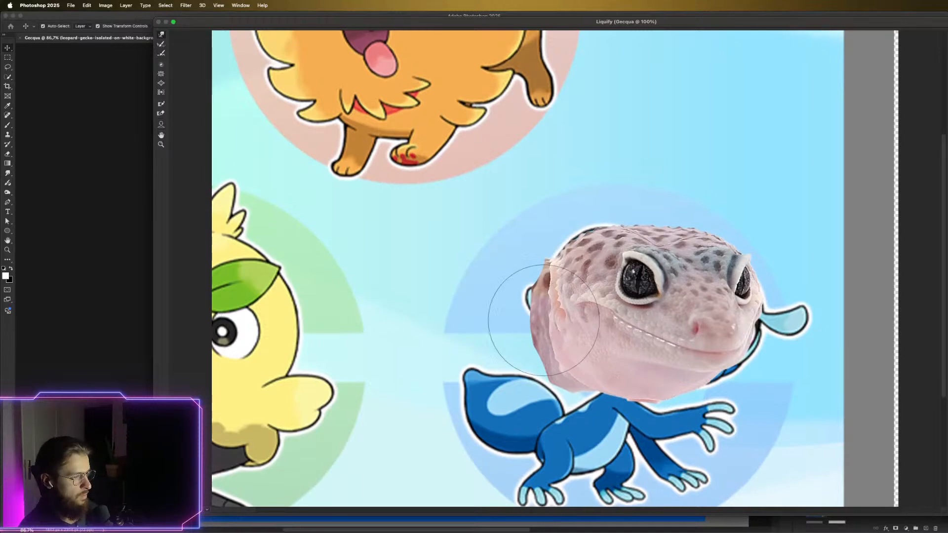
pyautogui.scroll(1, 508, 318)
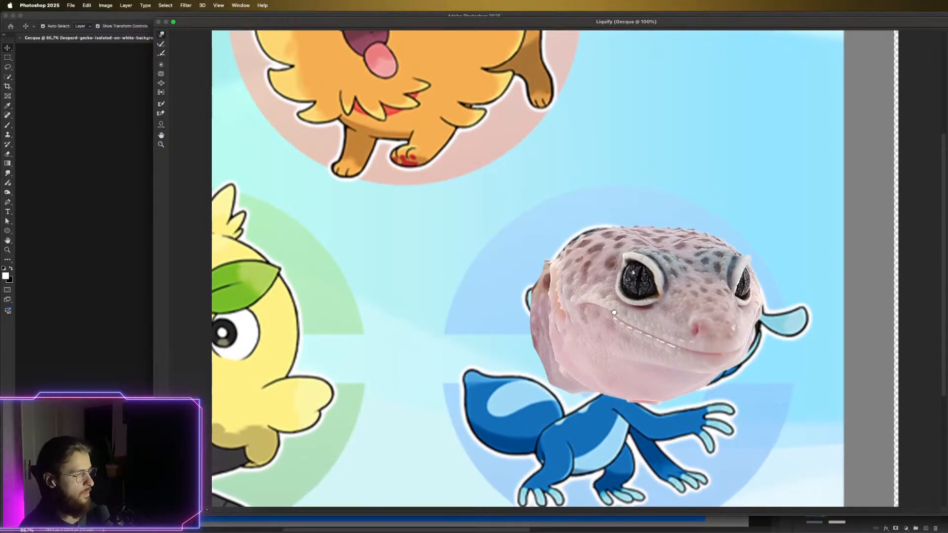
pyautogui.moveTo(635, 23); pyautogui.dragTo(549, 18)
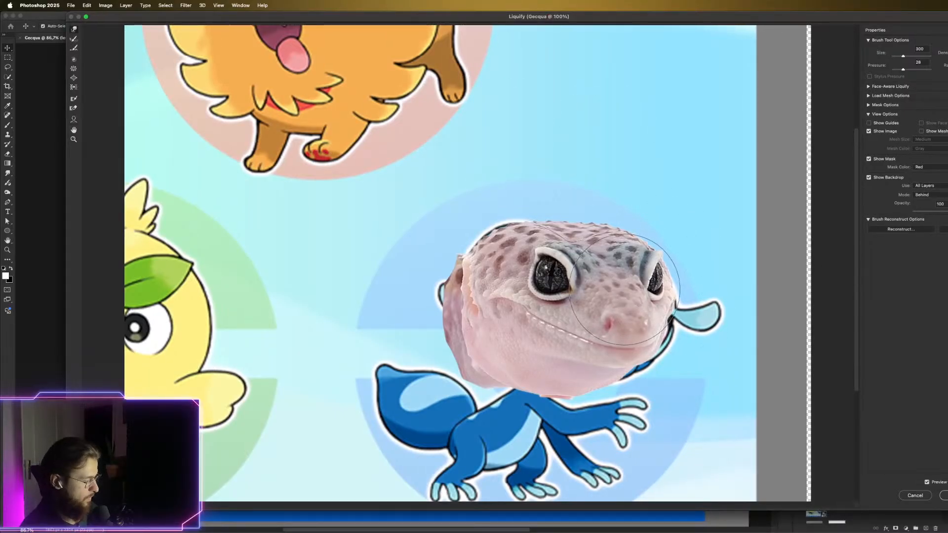
# Warp the original head's snout and nose area slightly in Liquify, reducing the brush size from 300, and apply the filter
pyautogui.moveTo(624, 290)
pyautogui.mouseDown()
pyautogui.moveTo(614, 345)
pyautogui.moveTo(609, 324)
pyautogui.mouseUp()
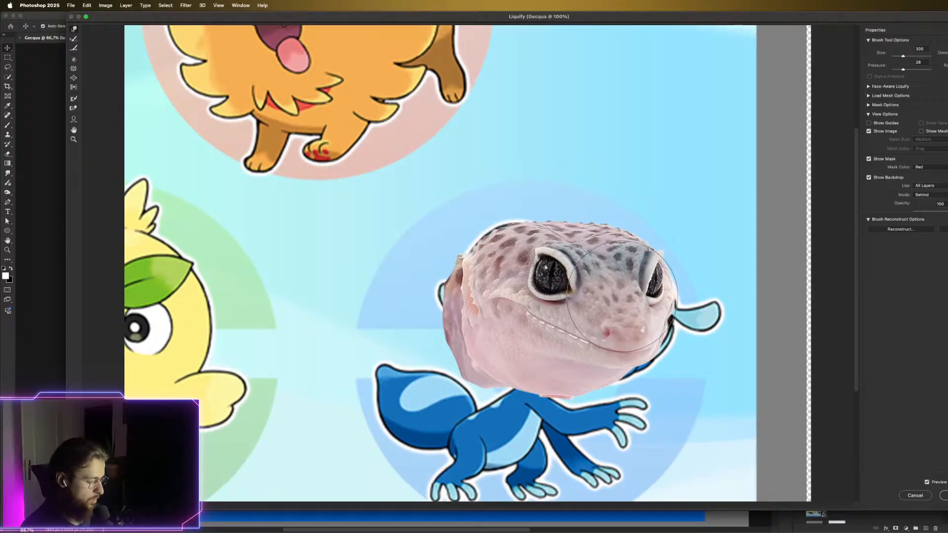
pyautogui.press('[')
pyautogui.press('[')
pyautogui.press('[')
pyautogui.press('[')
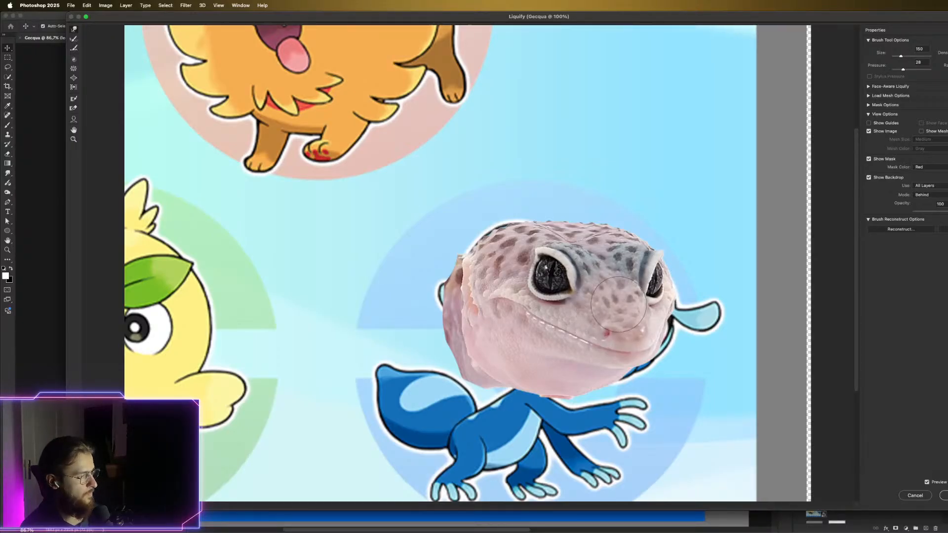
pyautogui.press('[')
pyautogui.press('[')
pyautogui.press('[')
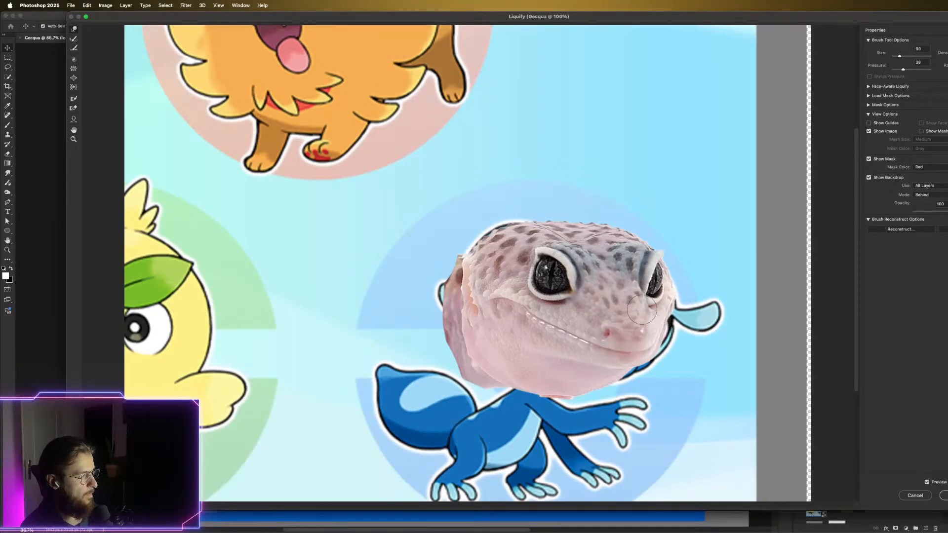
pyautogui.press('[')
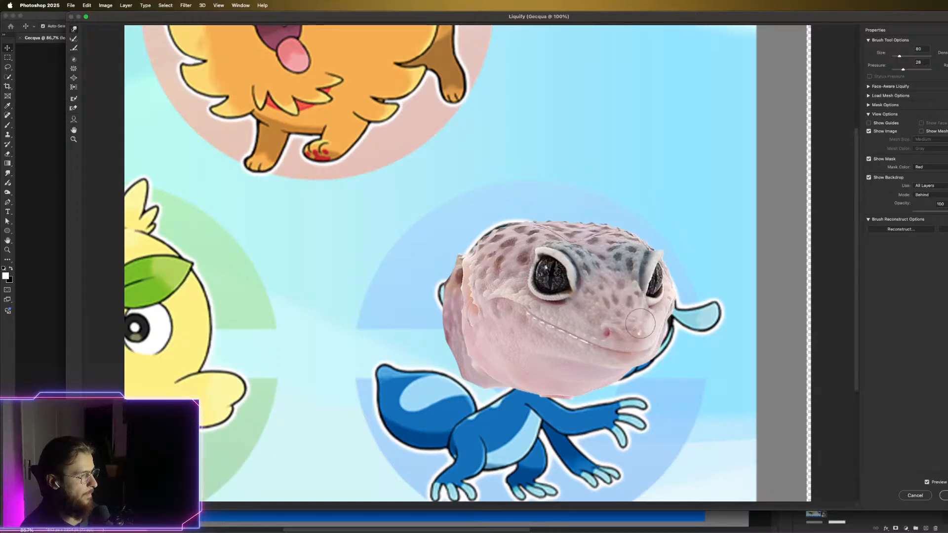
pyautogui.click(943, 493)
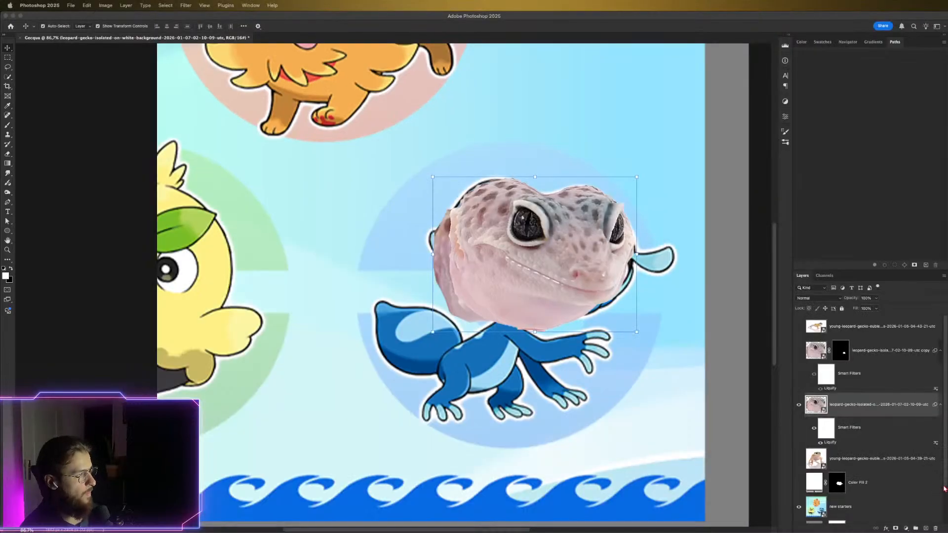
# Show the masked snout copy again and compare its overlap with the warped original head
pyautogui.click(799, 353)
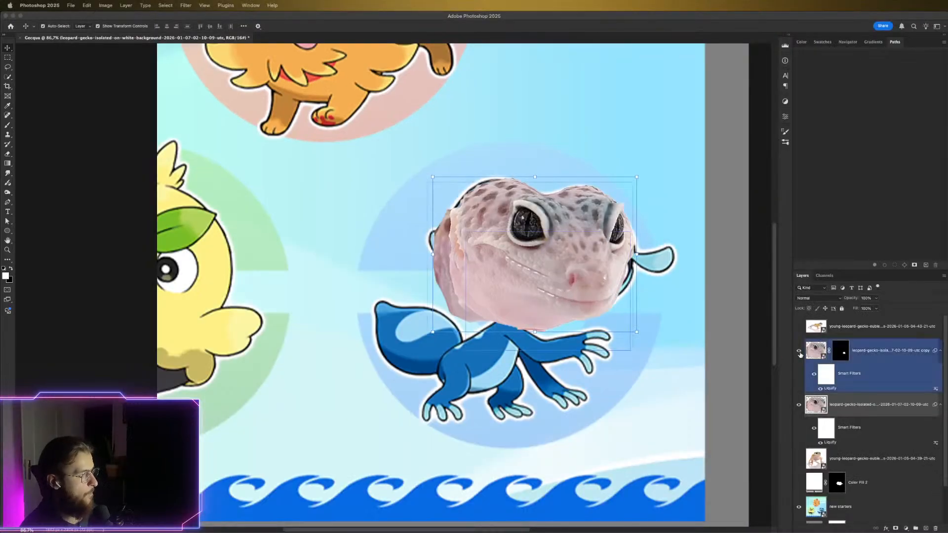
pyautogui.hotkey('ctrl', 'z')
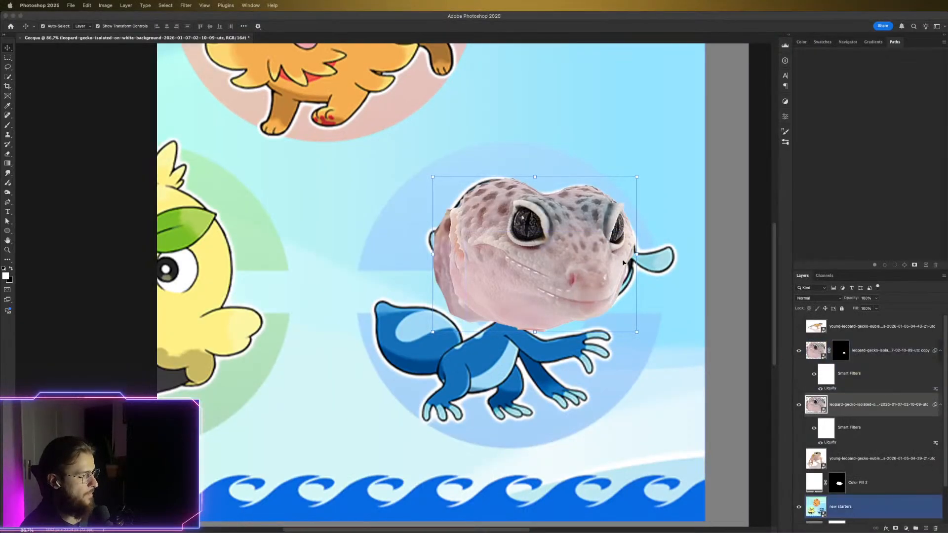
pyautogui.hotkey('ctrl', 'shift', 'z')
pyautogui.hotkey('ctrl', 'z')
pyautogui.moveTo(636, 254); pyautogui.dragTo(647, 254)
pyautogui.press('super+z')
# Scale the masked snout copy to 102.03% with Free Transform and reposition it over the original gecko face
pyautogui.click(818, 349)
pyautogui.press('Escape')
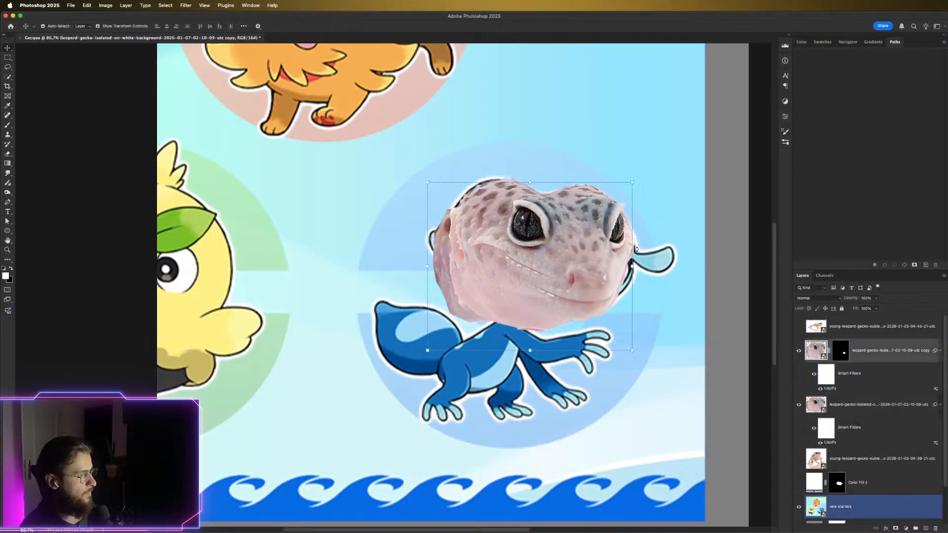
pyautogui.moveTo(631, 266); pyautogui.dragTo(635, 267)
pyautogui.moveTo(581, 306); pyautogui.dragTo(576, 300)
pyautogui.scroll(3, 560, 259)
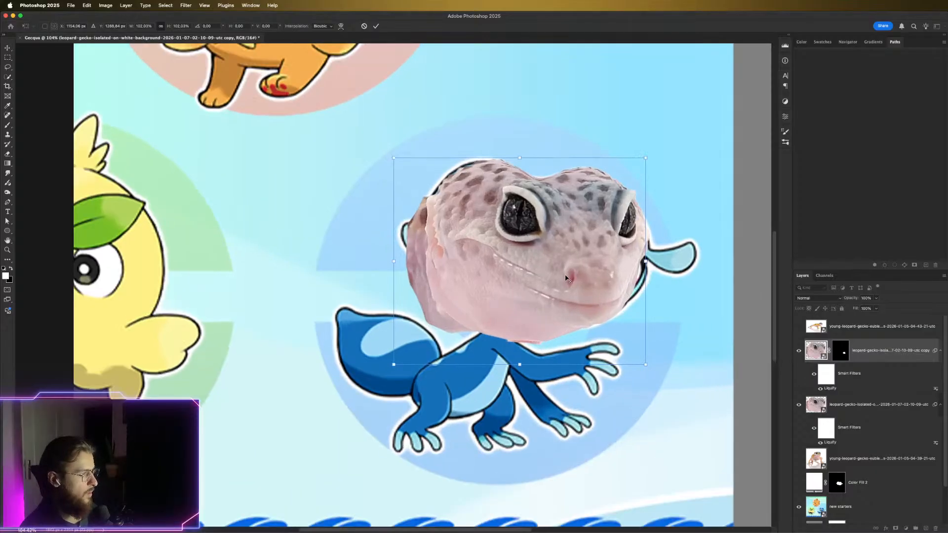
pyautogui.scroll(-2, 560, 261)
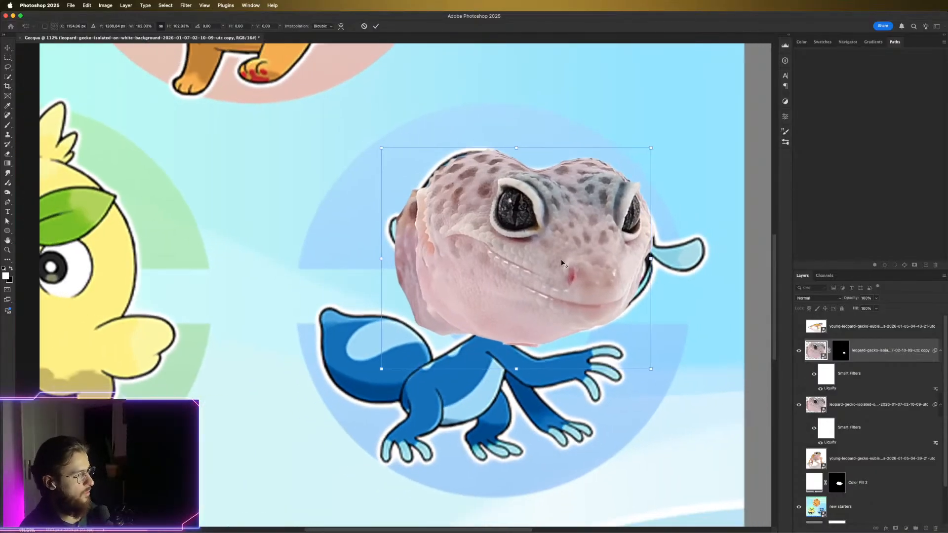
pyautogui.scroll(-2, 561, 262)
pyautogui.scroll(4, 561, 262)
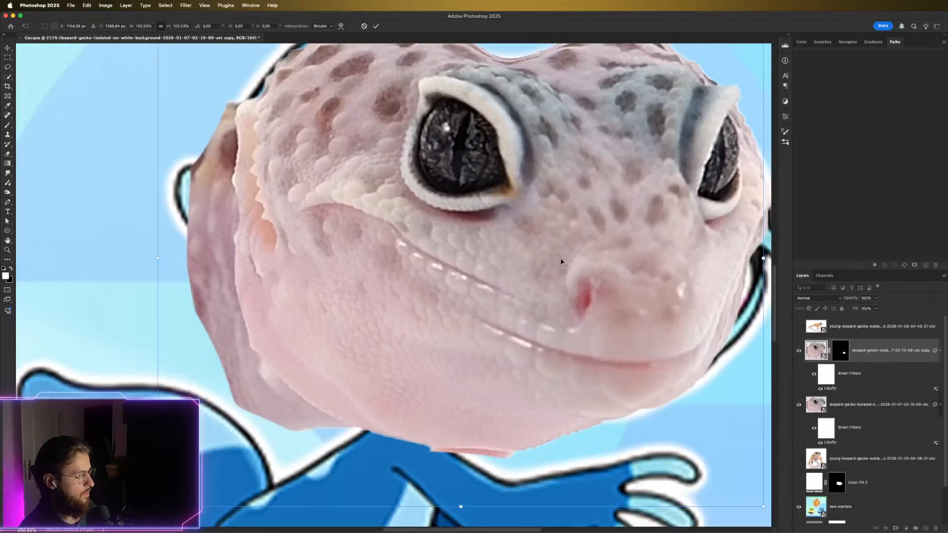
pyautogui.scroll(-3, 561, 262)
pyautogui.scroll(2, 561, 262)
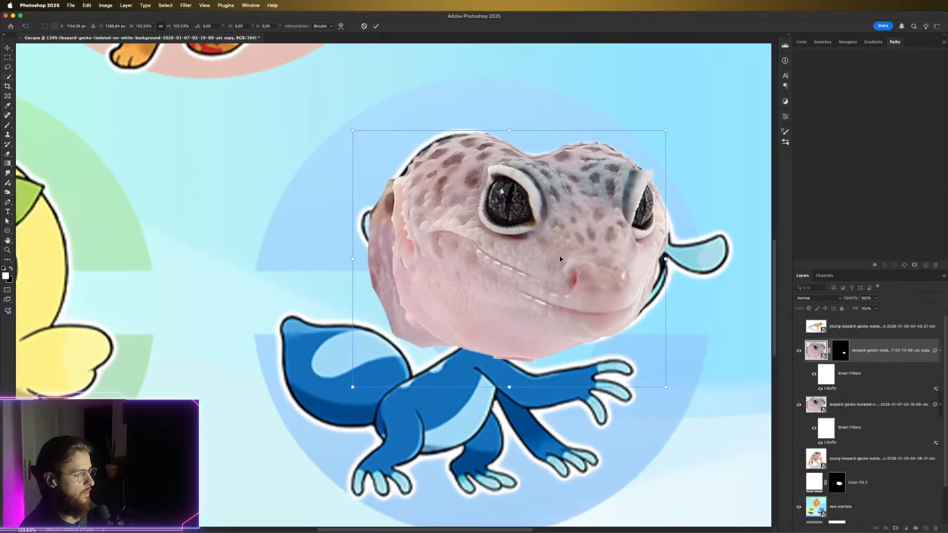
pyautogui.press('Return')
# Add a white layer mask to the original gecko head layer beneath the snout copy
pyautogui.click(817, 408)
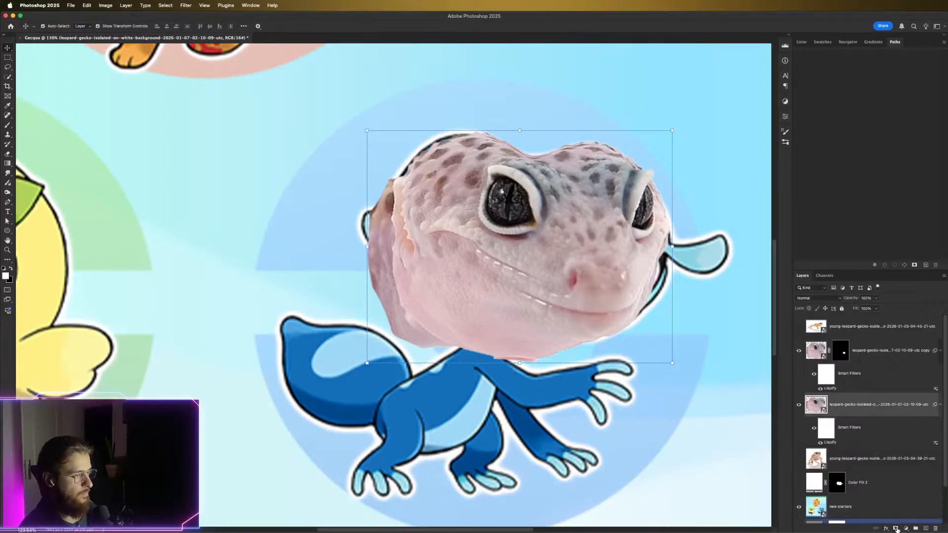
pyautogui.click(824, 348)
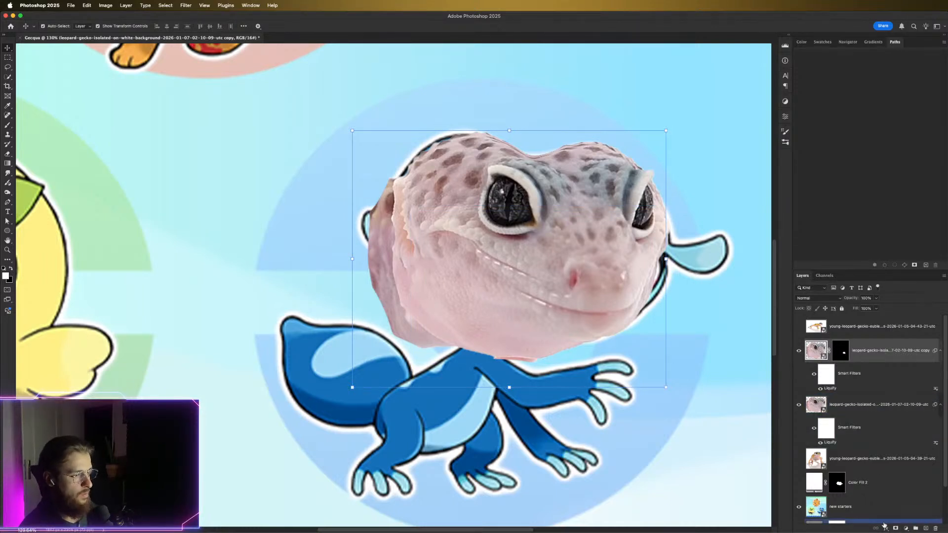
pyautogui.click(847, 410)
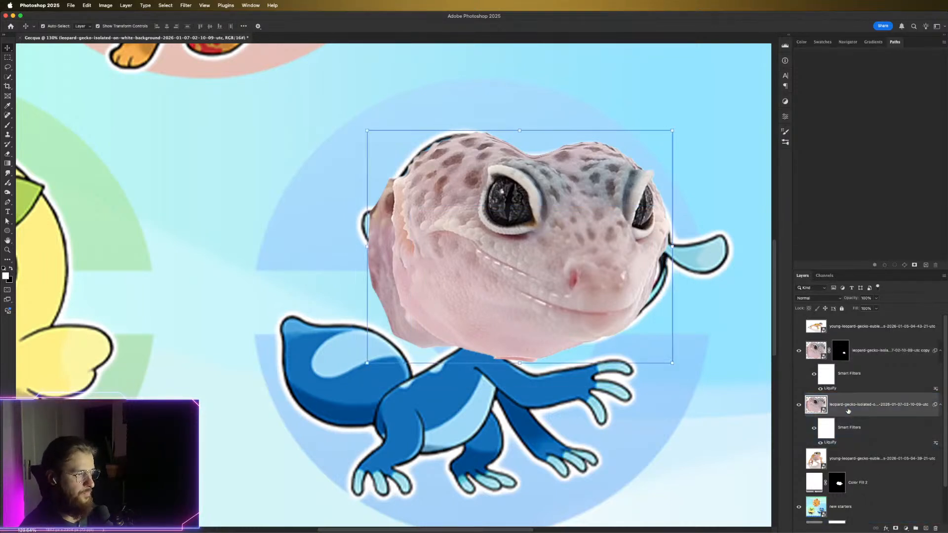
pyautogui.click(896, 528)
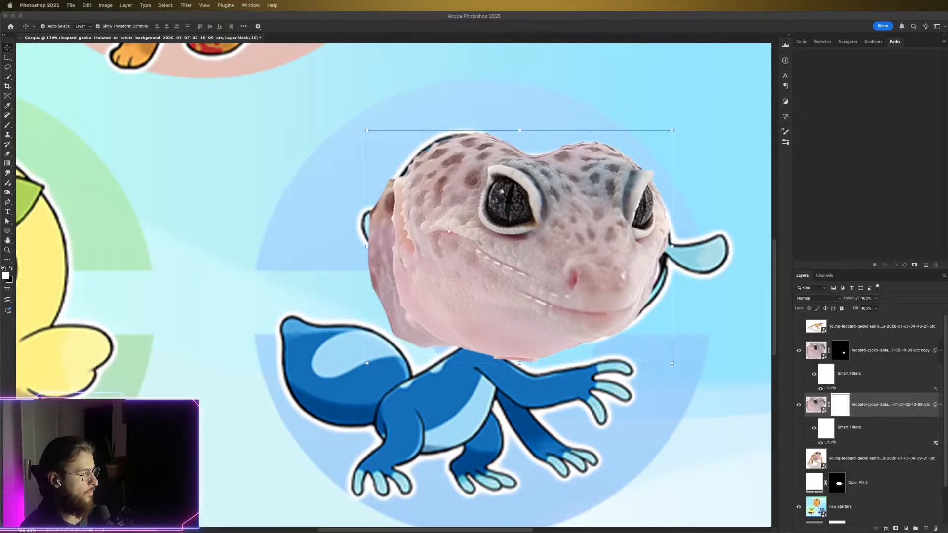
pyautogui.click(530, 304)
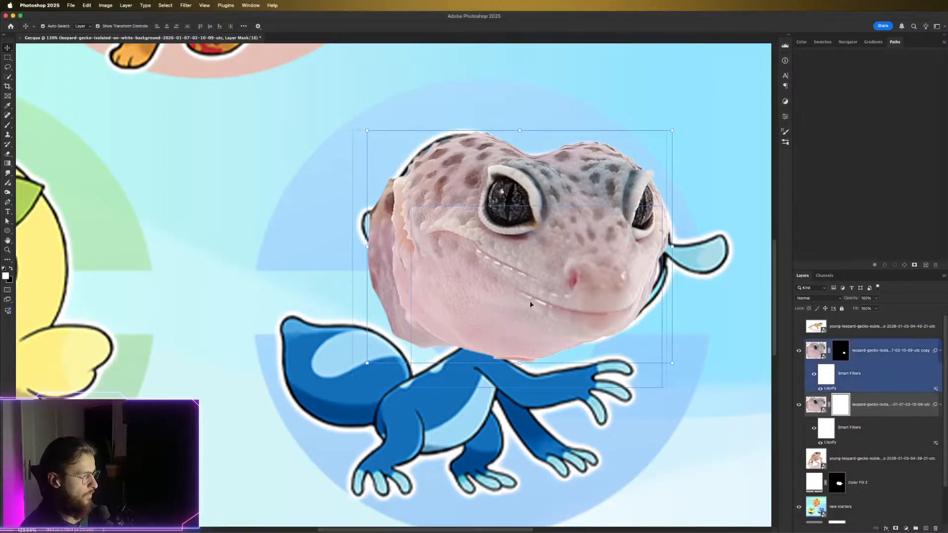
pyautogui.click(863, 430)
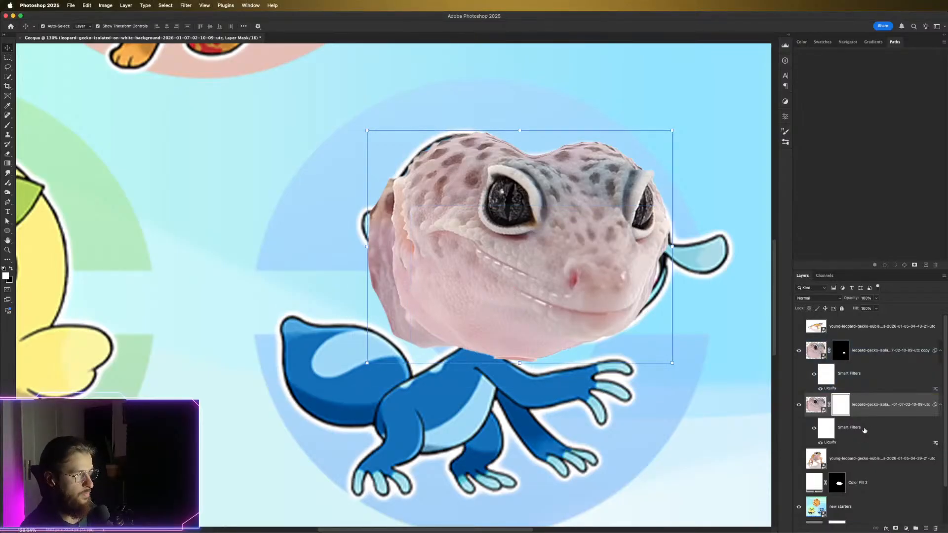
# Paint black on the original head's mask with a small brush at 45% flow to hide its mouth line below the near eye
pyautogui.press('b')
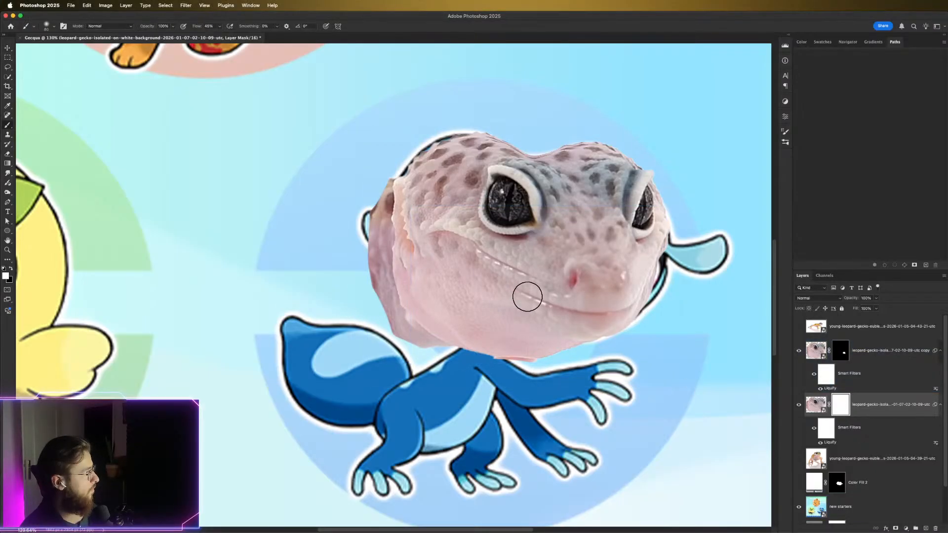
pyautogui.press(']')
pyautogui.press(']')
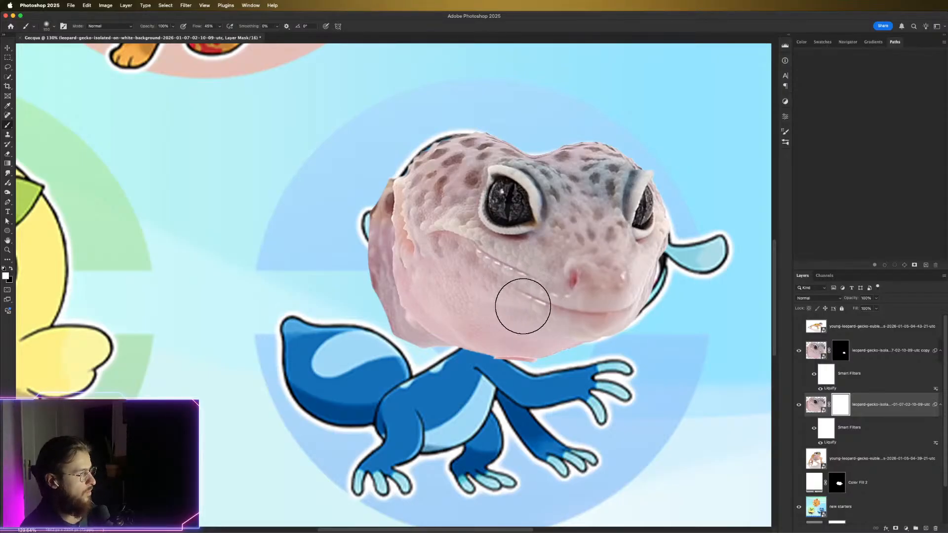
pyautogui.press('x')
pyautogui.moveTo(531, 287)
pyautogui.mouseDown()
pyautogui.moveTo(508, 276)
pyautogui.moveTo(509, 292)
pyautogui.moveTo(549, 295)
pyautogui.mouseUp()
pyautogui.press('super+z')
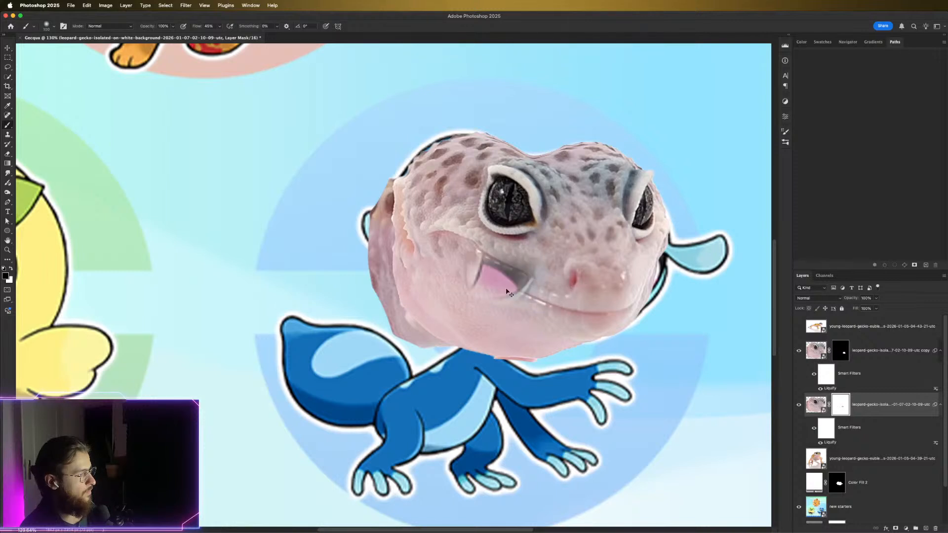
pyautogui.press('super+z')
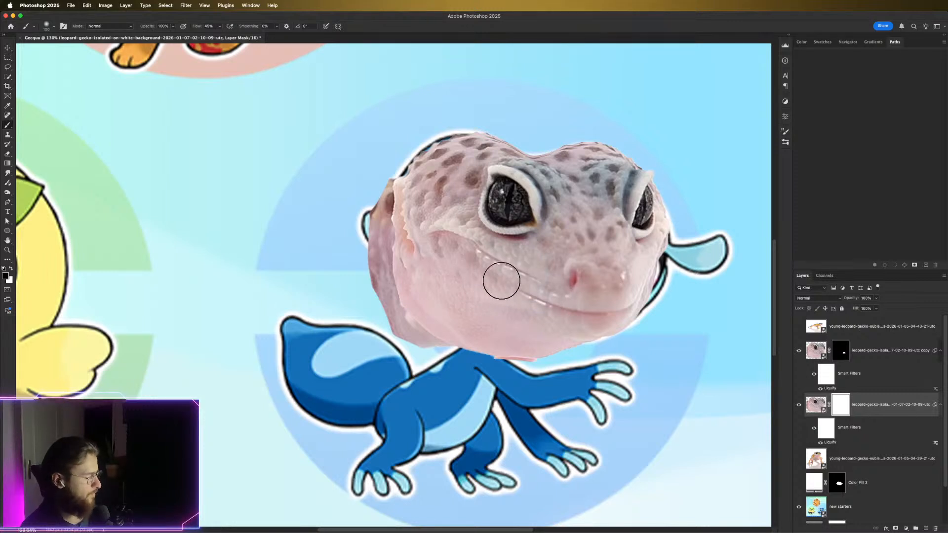
pyautogui.press('[')
pyautogui.press('[')
pyautogui.moveTo(523, 283)
pyautogui.mouseDown()
pyautogui.moveTo(501, 269)
pyautogui.moveTo(534, 283)
pyautogui.moveTo(489, 262)
pyautogui.moveTo(518, 282)
pyautogui.mouseUp()
# Paint white on the snout copy's mask to bring its mouth line and cheek skin into the hidden area
pyautogui.click(840, 352)
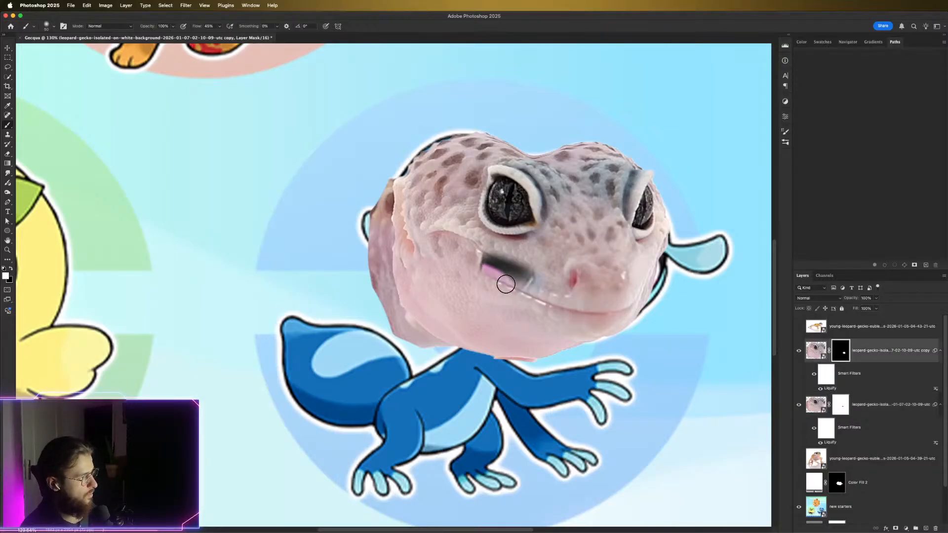
pyautogui.moveTo(470, 267)
pyautogui.mouseDown()
pyautogui.moveTo(533, 291)
pyautogui.moveTo(464, 250)
pyautogui.mouseUp()
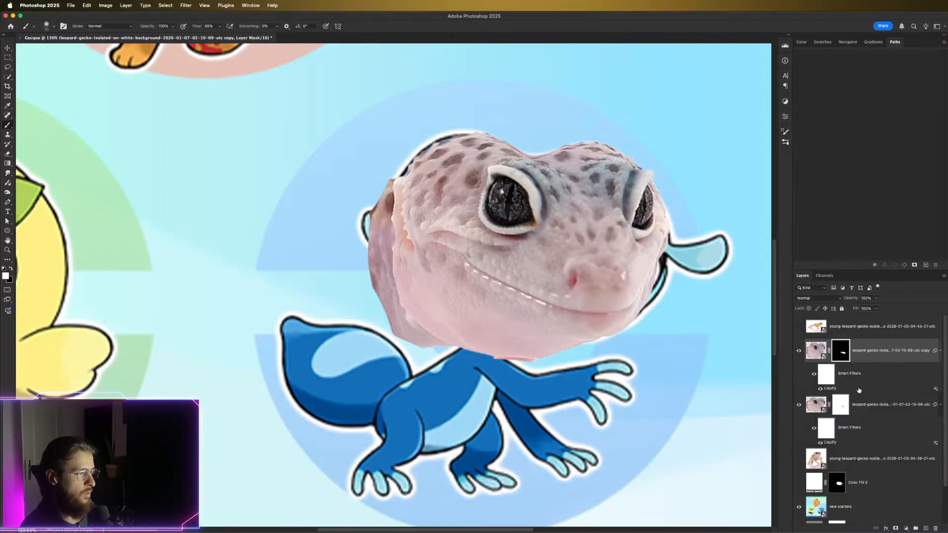
# Paint black on the original head's mask to hide the skin fold running below the near eye
pyautogui.hotkey('alt', '[')
pyautogui.press('x')
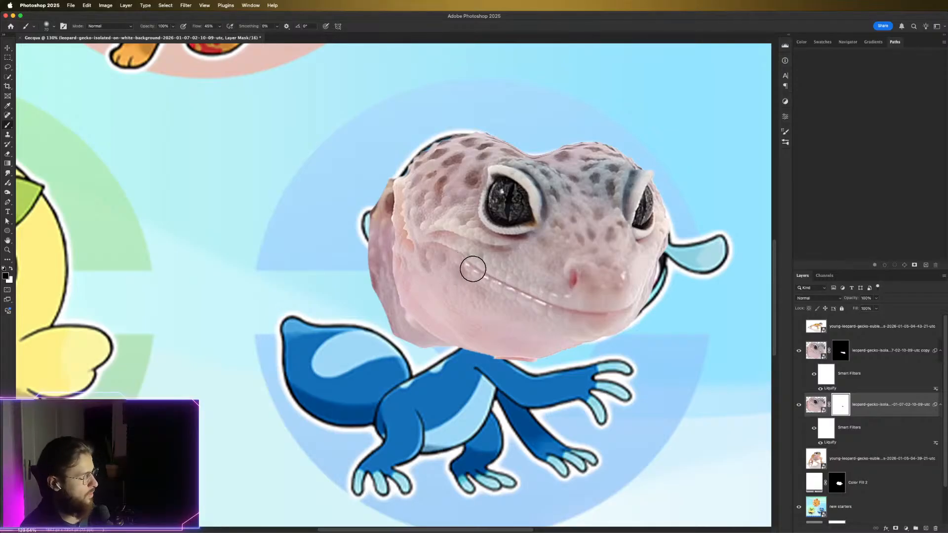
pyautogui.moveTo(436, 247)
pyautogui.mouseDown()
pyautogui.moveTo(451, 239)
pyautogui.moveTo(497, 254)
pyautogui.mouseUp()
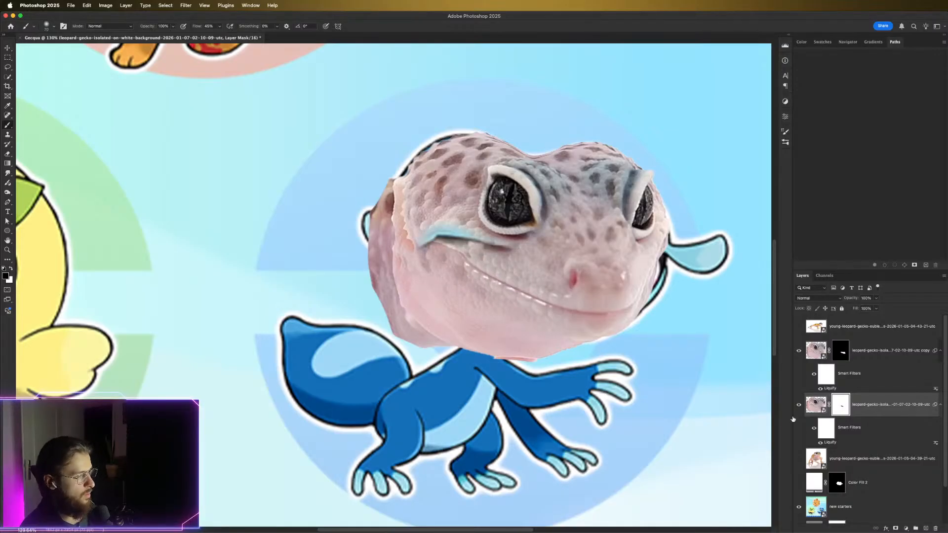
# Paint white on the snout copy's mask to fill the gap below the near eye with the copy's skin
pyautogui.click(833, 351)
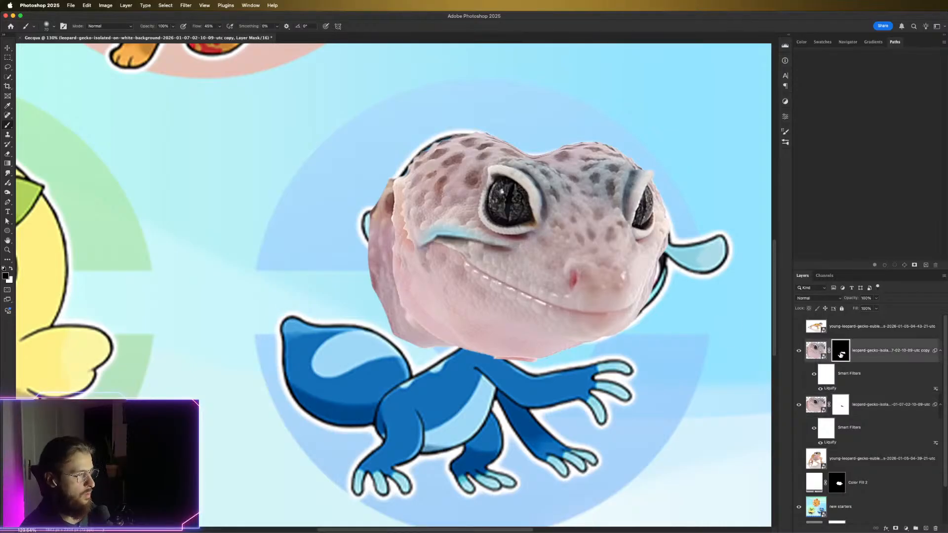
pyautogui.press('x')
pyautogui.moveTo(426, 244)
pyautogui.mouseDown()
pyautogui.moveTo(474, 262)
pyautogui.moveTo(442, 244)
pyautogui.moveTo(510, 260)
pyautogui.moveTo(446, 240)
pyautogui.moveTo(453, 249)
pyautogui.moveTo(435, 246)
pyautogui.moveTo(425, 269)
pyautogui.moveTo(444, 239)
pyautogui.mouseUp()
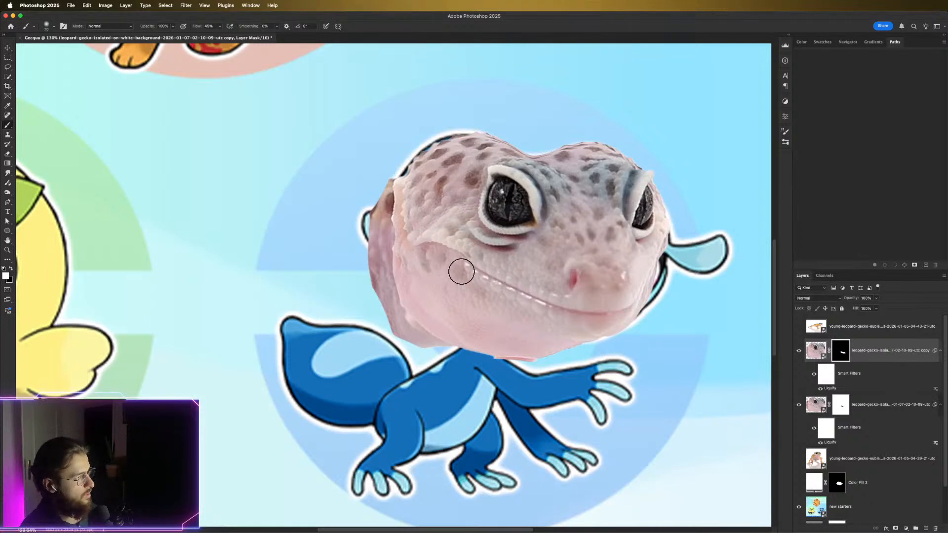
# Examine the composited gecko head against the cartoon creature by hiding both the snout copy and the original head layer
pyautogui.scroll(-3, 460, 267)
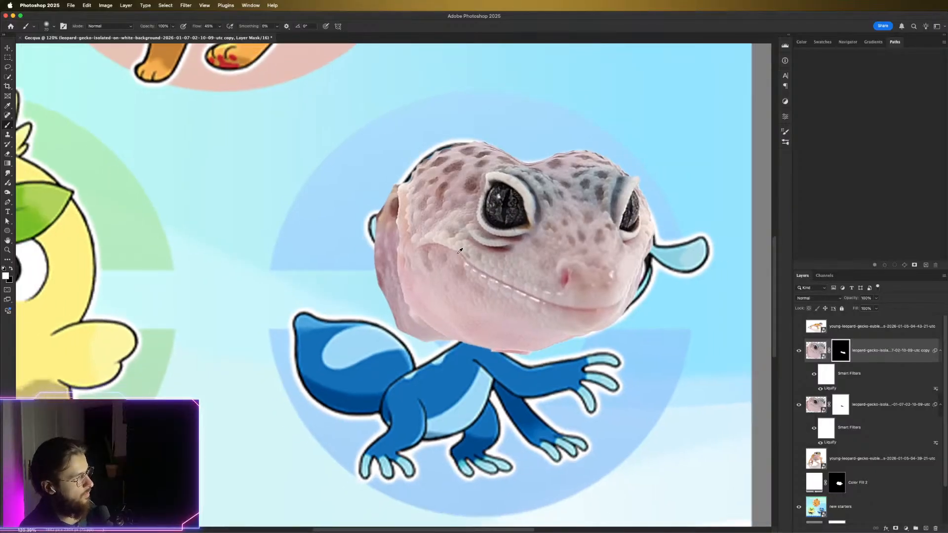
pyautogui.scroll(-5, 460, 252)
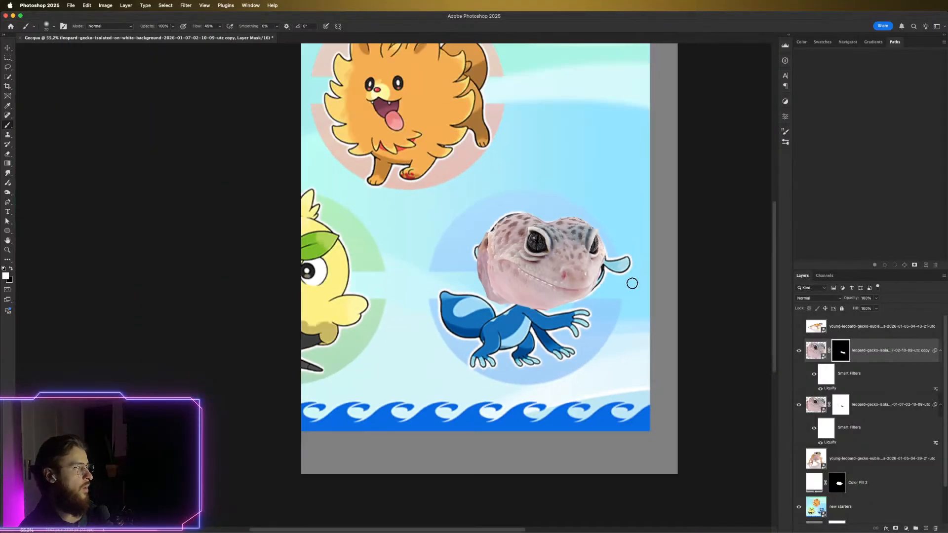
pyautogui.scroll(5, 632, 283)
pyautogui.scroll(-4, 615, 264)
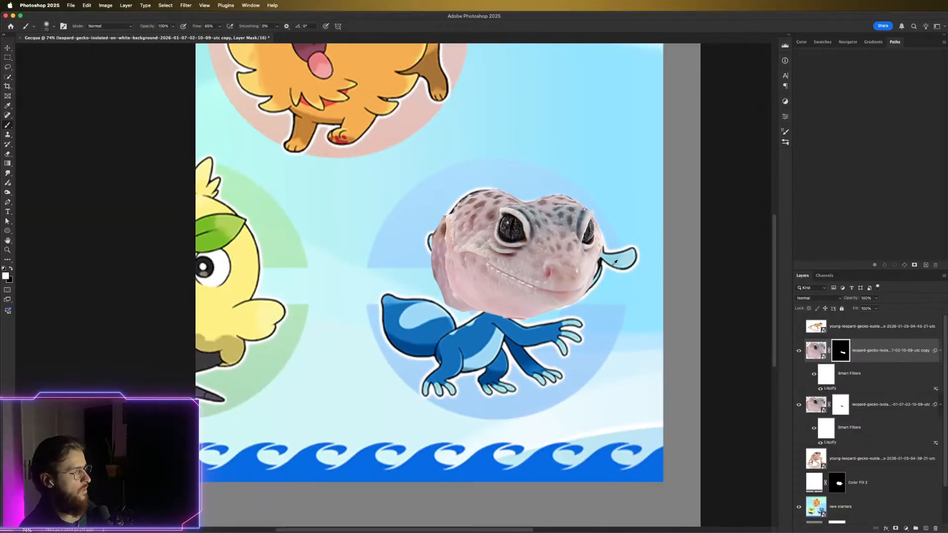
pyautogui.scroll(5, 572, 265)
pyautogui.scroll(-2, 595, 319)
pyautogui.click(798, 350)
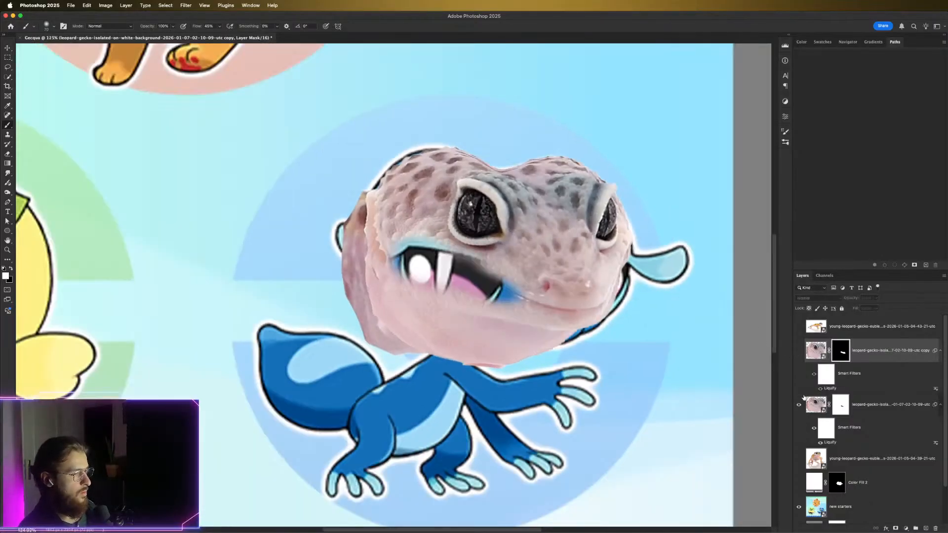
pyautogui.click(798, 404)
pyautogui.click(799, 404)
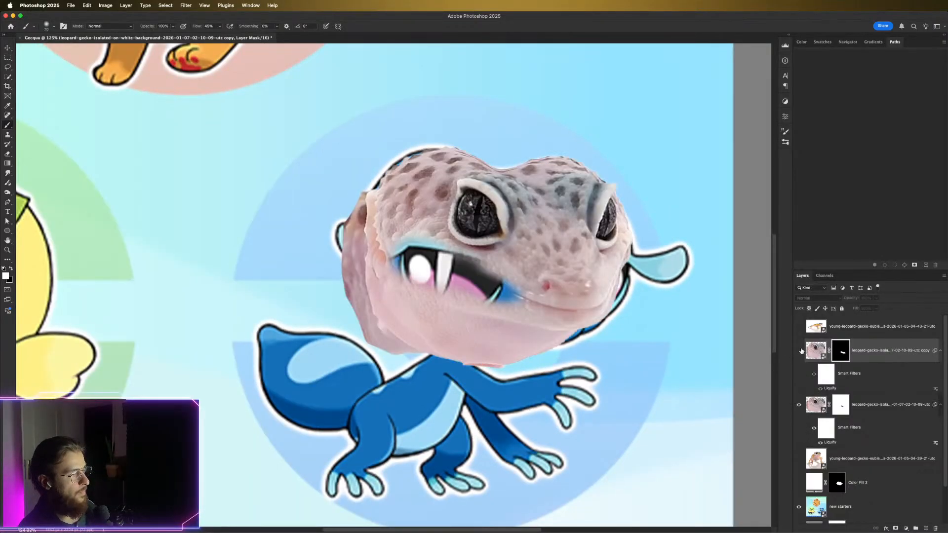
pyautogui.click(799, 350)
pyautogui.click(799, 351)
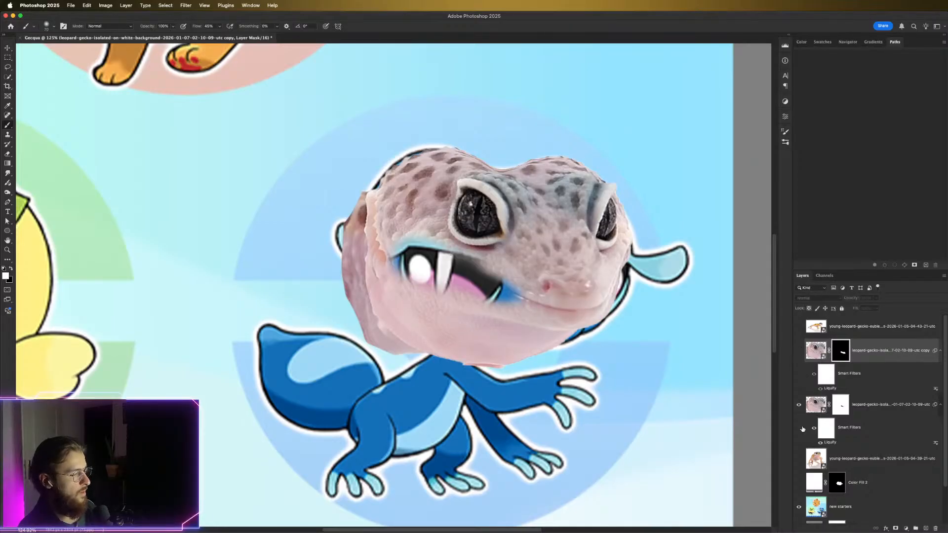
pyautogui.click(799, 405)
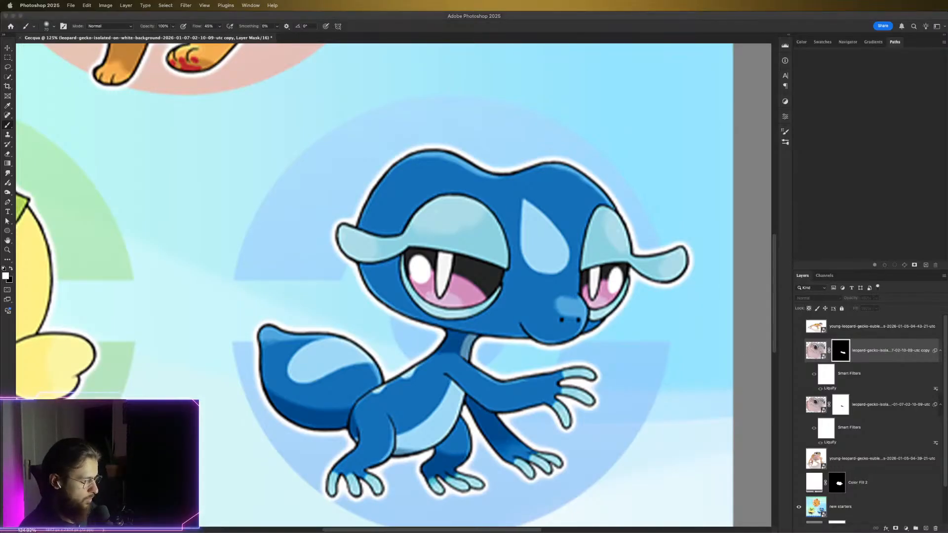
# Switch to Chrome and review the opened Envato gecko photos, closing the blue-background leopard gecko photo
pyautogui.press('super+Tab')
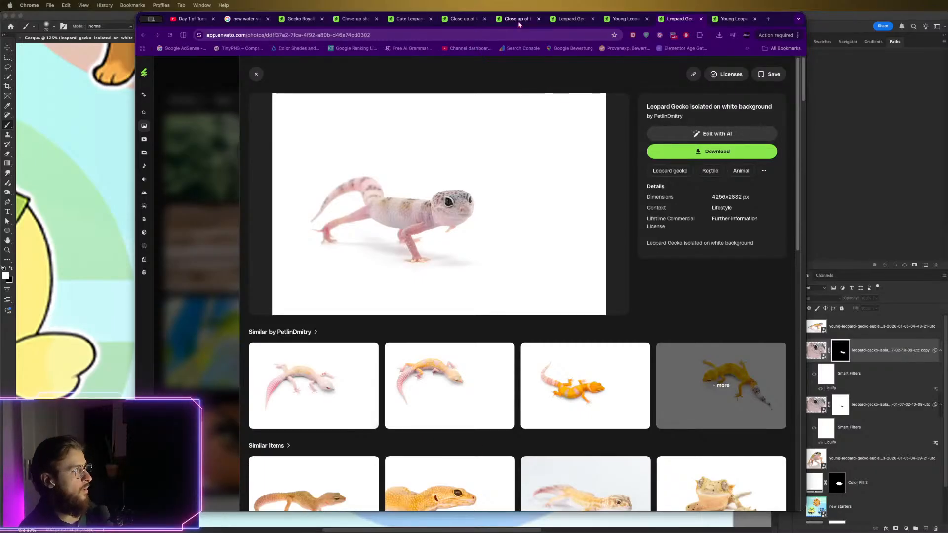
pyautogui.click(467, 22)
pyautogui.scroll(3, 483, 112)
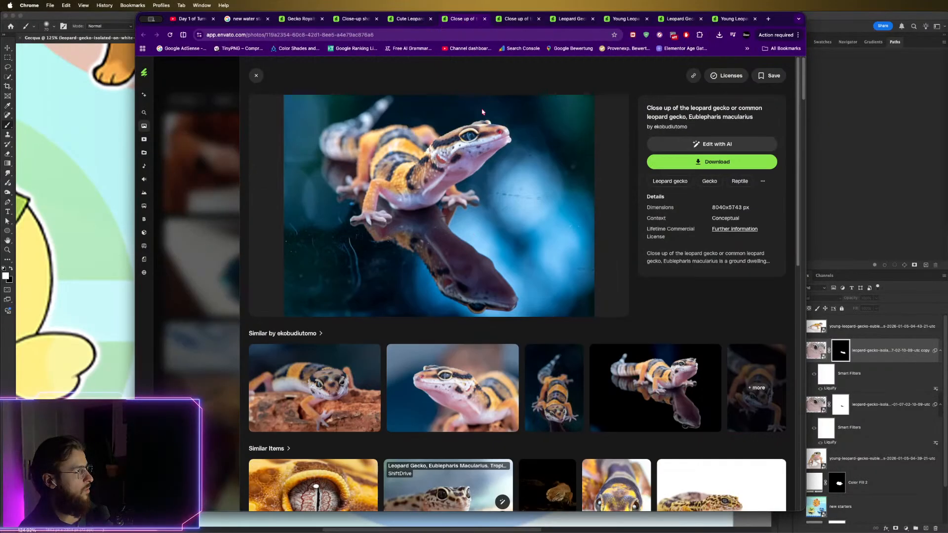
pyautogui.click(484, 19)
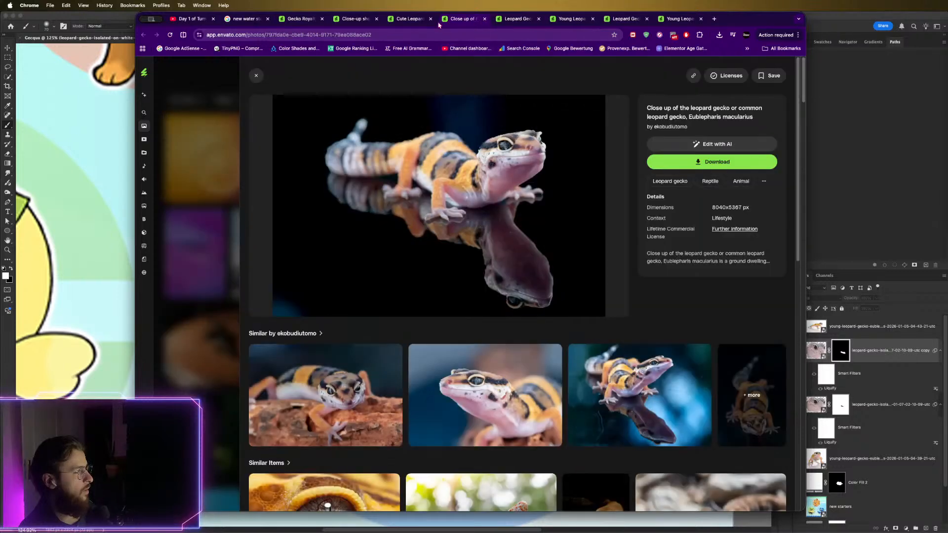
pyautogui.click(408, 18)
pyautogui.click(355, 20)
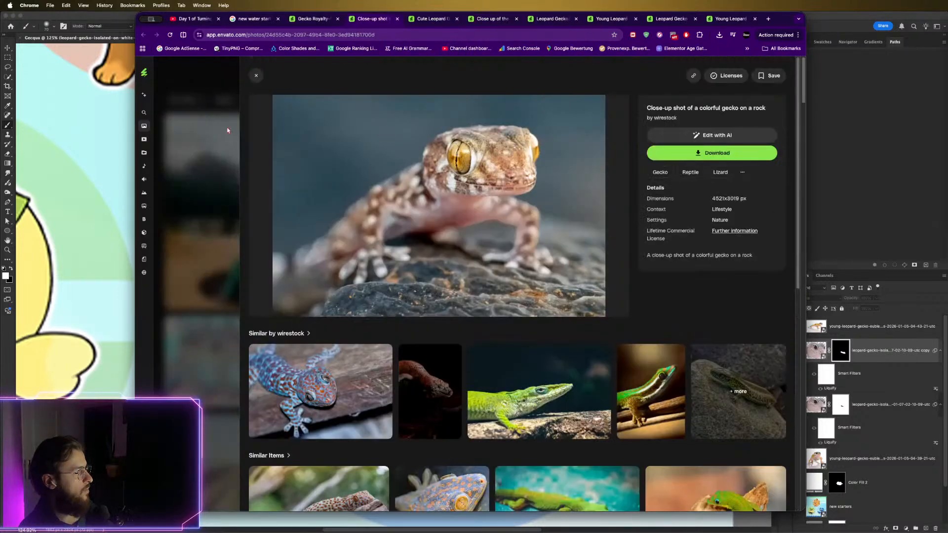
# Leave the colorful gecko on a rock photo and search Envato's photos for "Lizard"
pyautogui.click(227, 131)
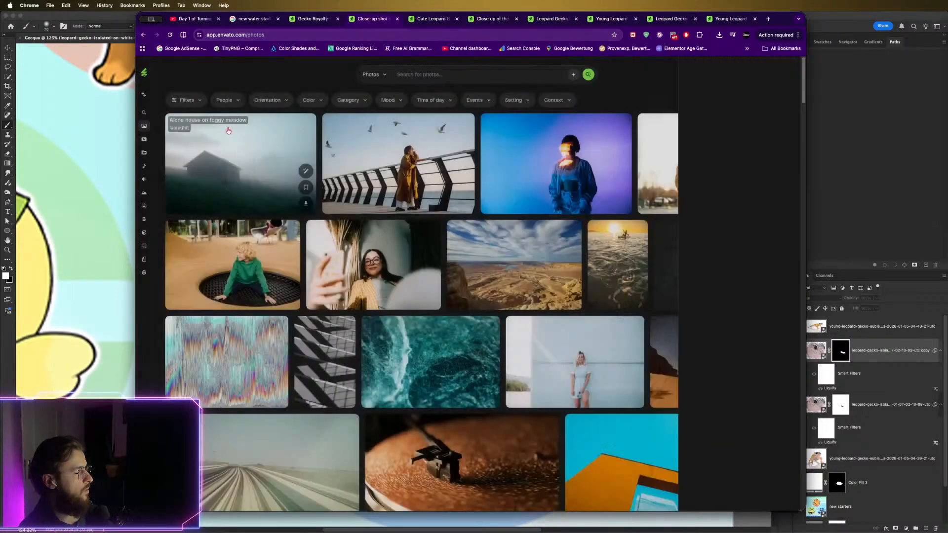
pyautogui.write('Liz')
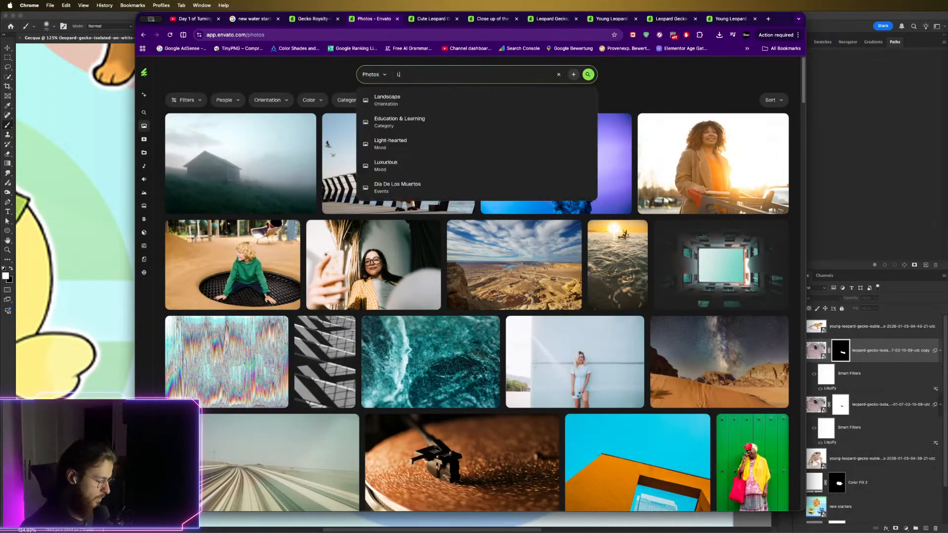
pyautogui.write('ard')
pyautogui.press('Return')
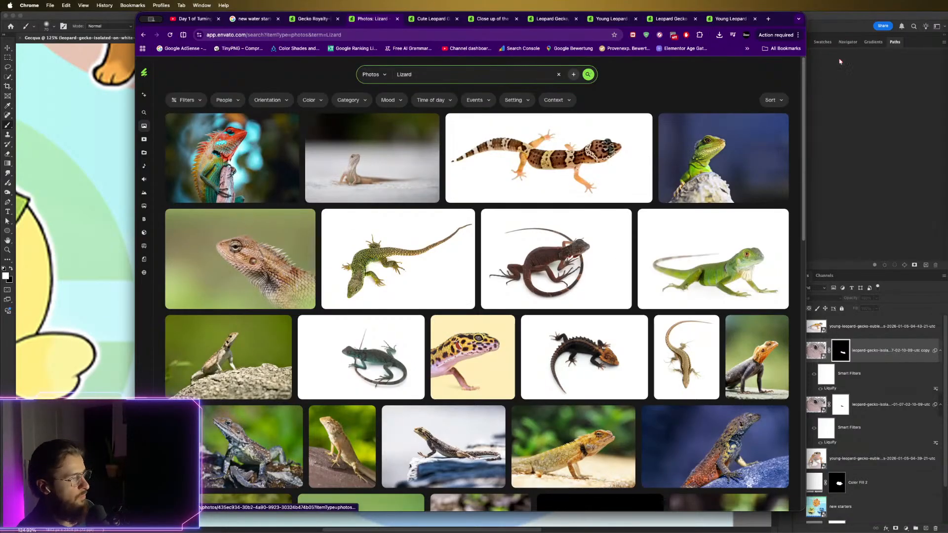
# Switch to Photoshop and show the snout copy and original gecko head layers again
pyautogui.click(829, 26)
pyautogui.click(799, 351)
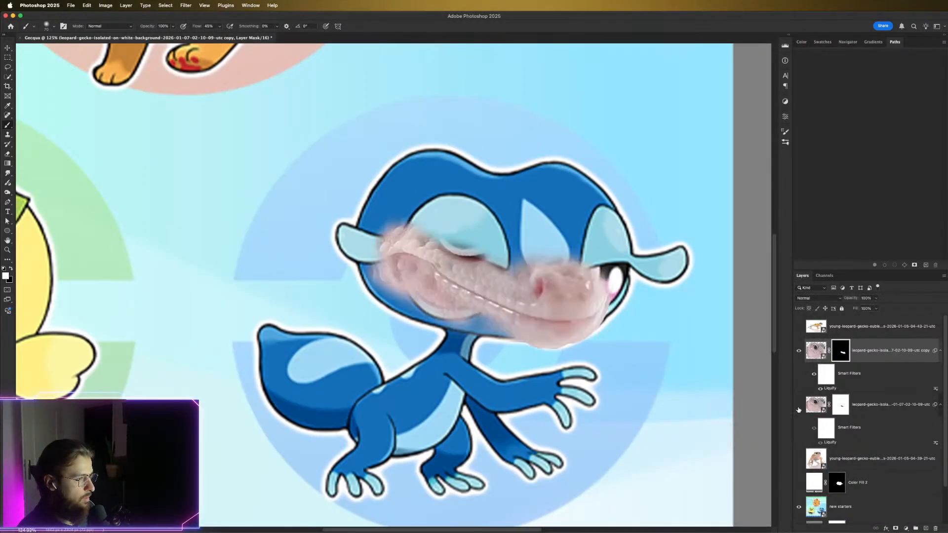
pyautogui.click(798, 405)
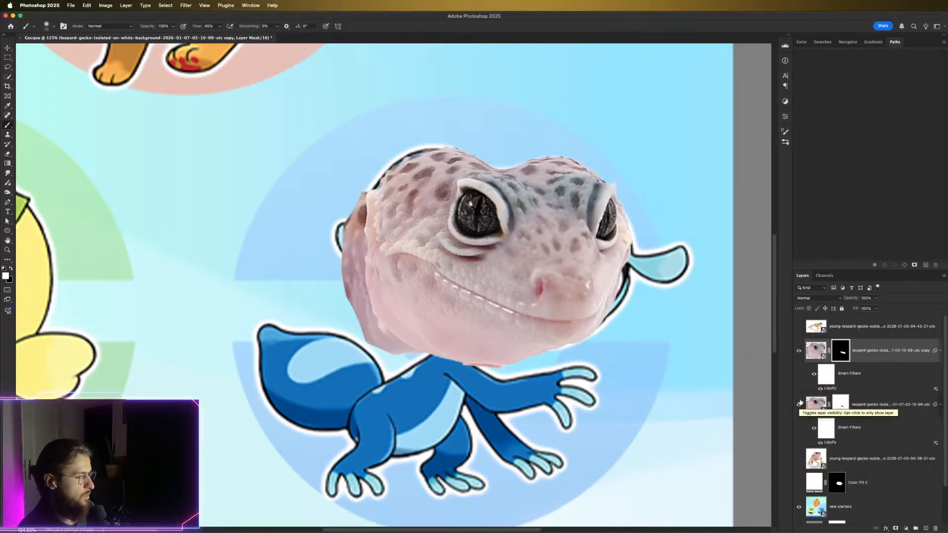
# Switch to Chrome and compare the Envato gecko search results with the Lizard search results
pyautogui.press('super+Tab')
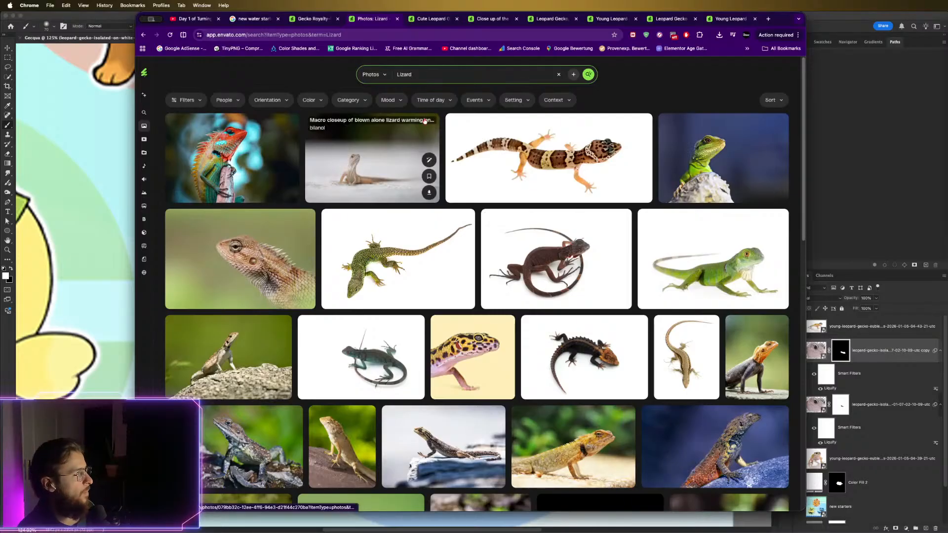
pyautogui.click(435, 19)
pyautogui.click(376, 24)
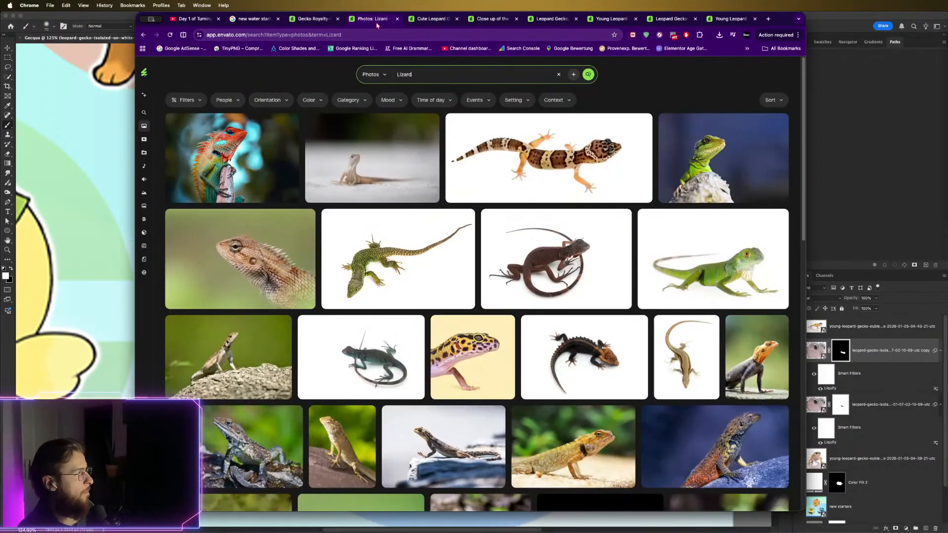
pyautogui.click(308, 20)
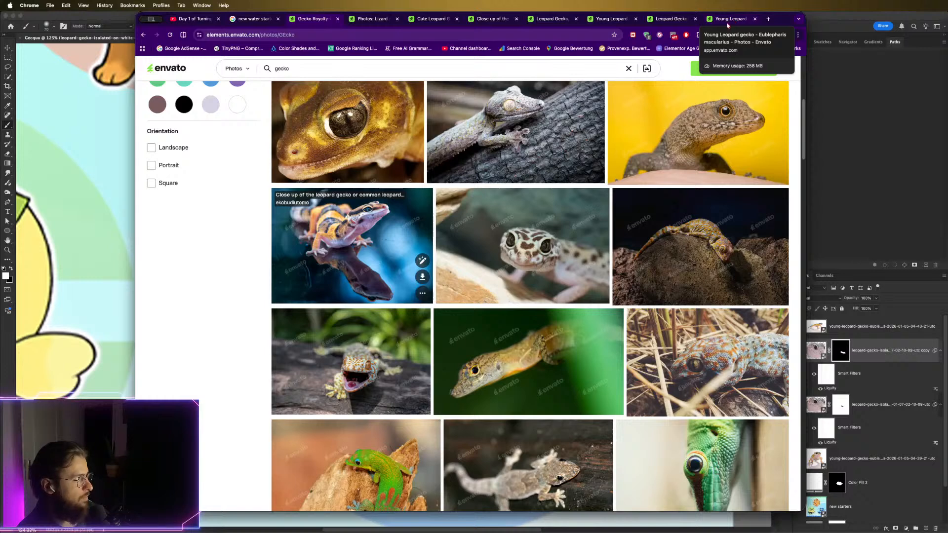
pyautogui.click(382, 19)
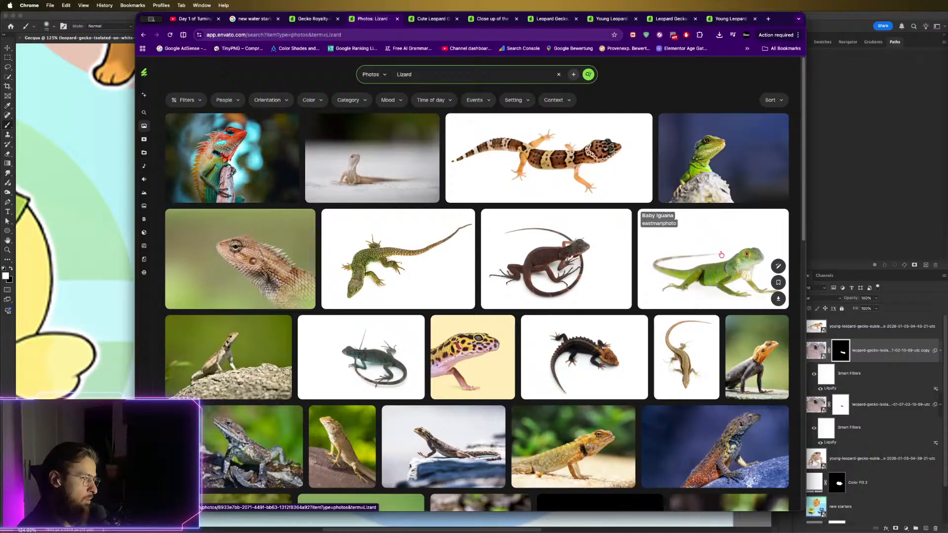
# Look through the Envato Lizard photos for a suitable replacement for the creature's head, and close the Lizard results
pyautogui.scroll(-3, 721, 255)
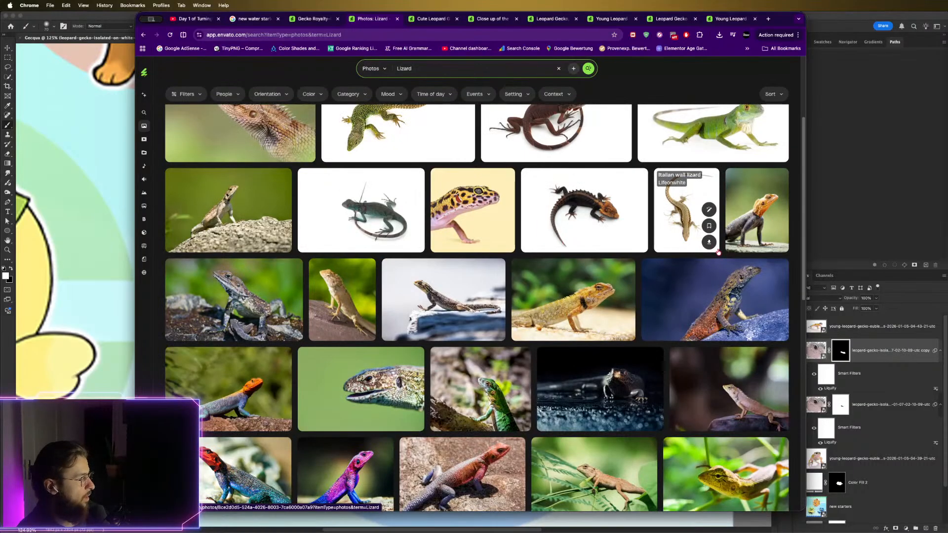
pyautogui.scroll(3, 718, 252)
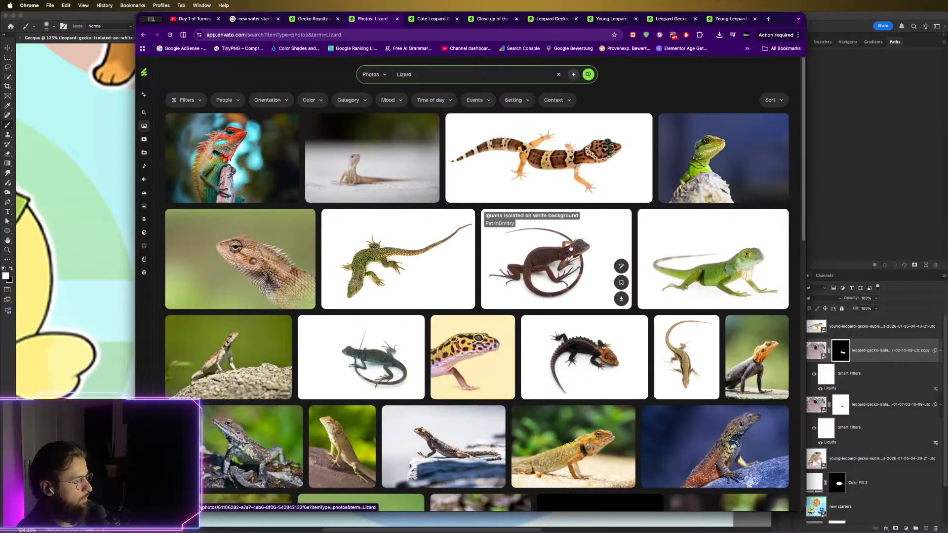
pyautogui.scroll(-5, 570, 248)
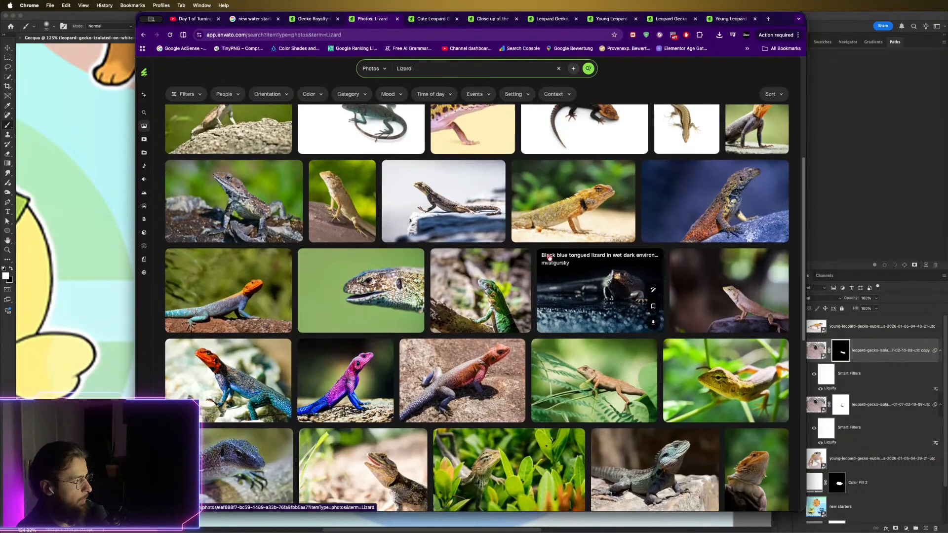
pyautogui.scroll(-2, 550, 304)
pyautogui.scroll(-1, 539, 295)
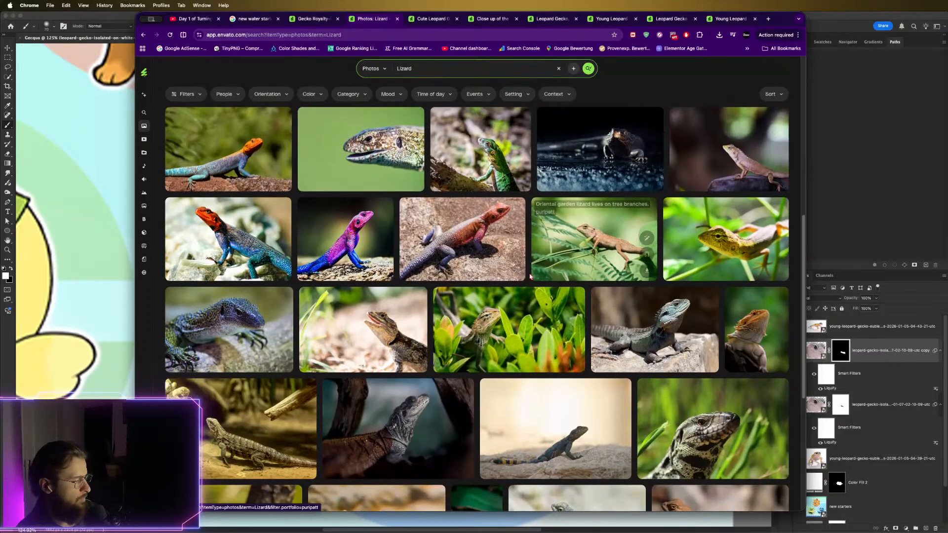
pyautogui.scroll(-4, 531, 276)
pyautogui.scroll(1, 530, 277)
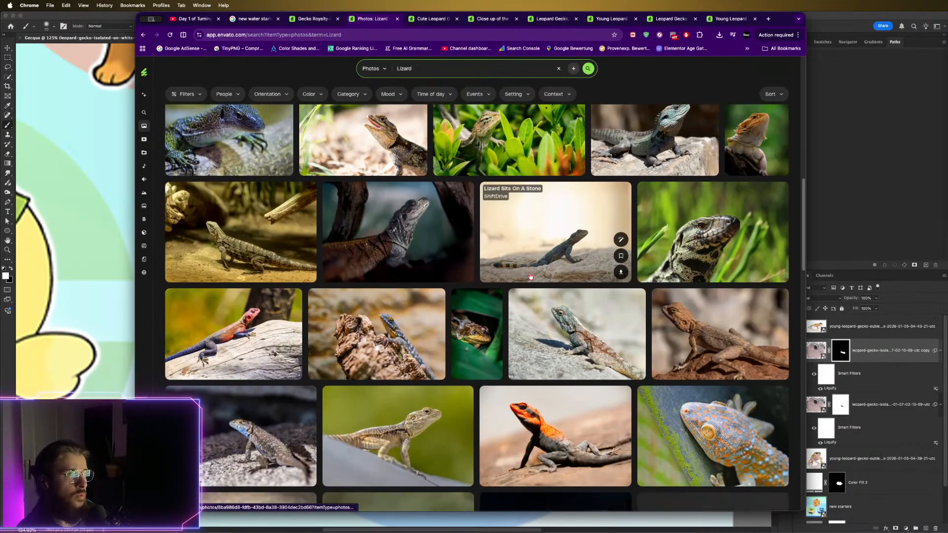
pyautogui.scroll(-2, 531, 276)
pyautogui.scroll(-5, 530, 276)
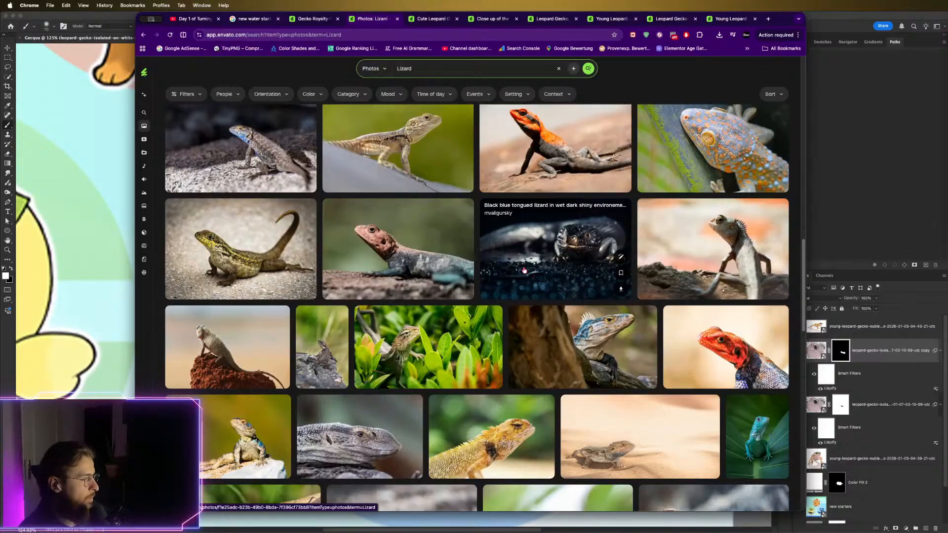
pyautogui.scroll(-3, 524, 269)
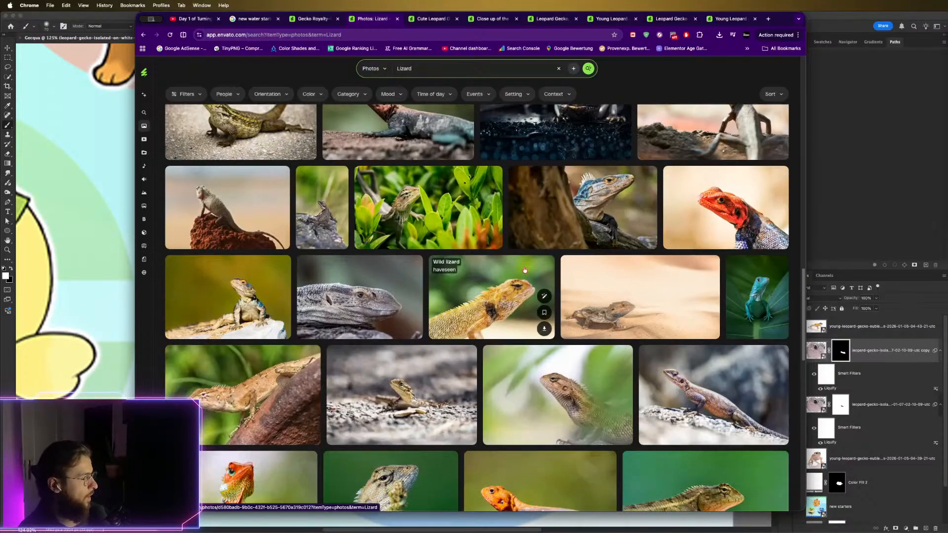
pyautogui.scroll(-5, 524, 269)
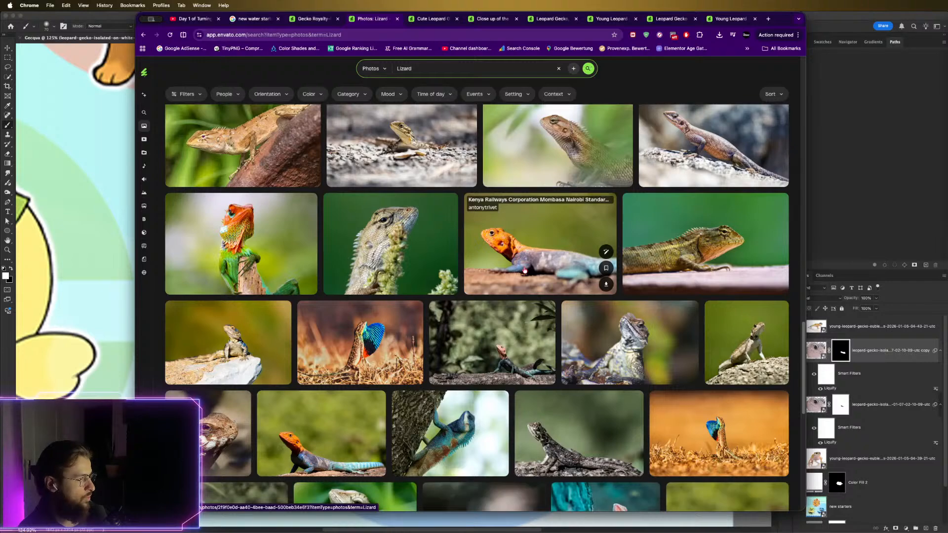
pyautogui.scroll(-3, 524, 270)
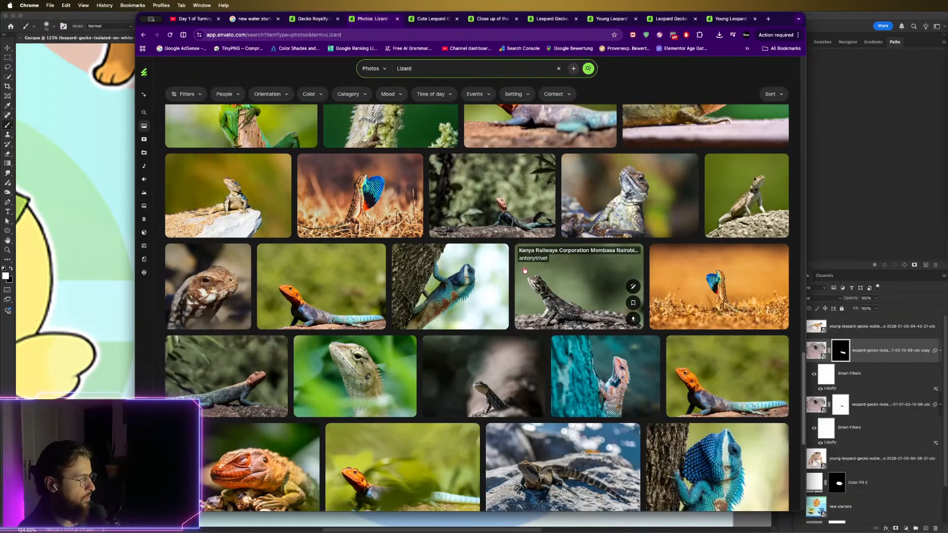
pyautogui.scroll(20, 524, 269)
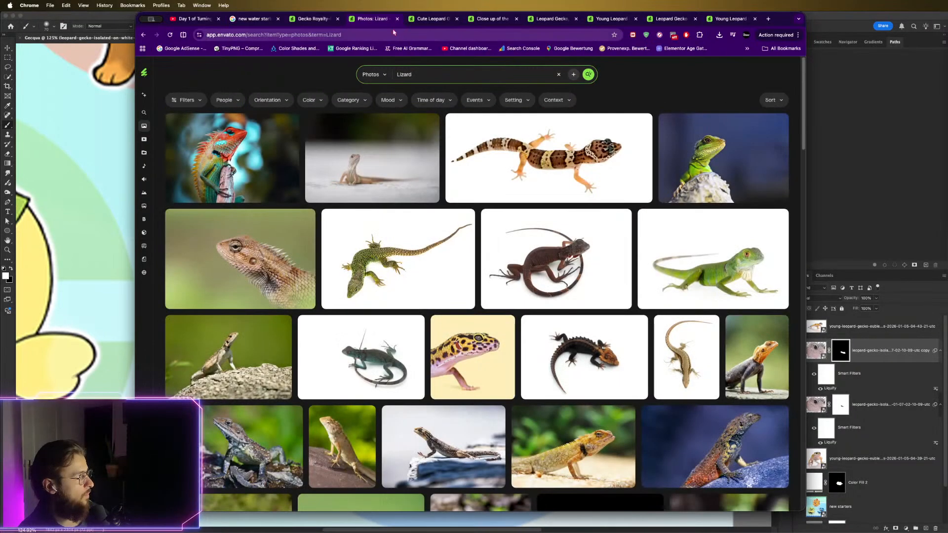
pyautogui.click(397, 20)
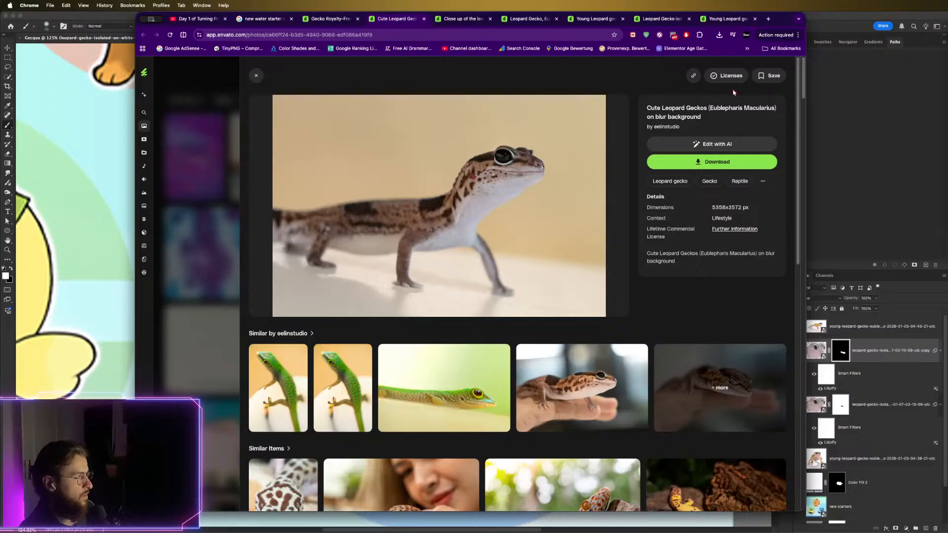
# Hide both gecko head layers in Photoshop and compare the bare cartoon creature with the Cute Leopard Geckos photo in Chrome
pyautogui.click(817, 43)
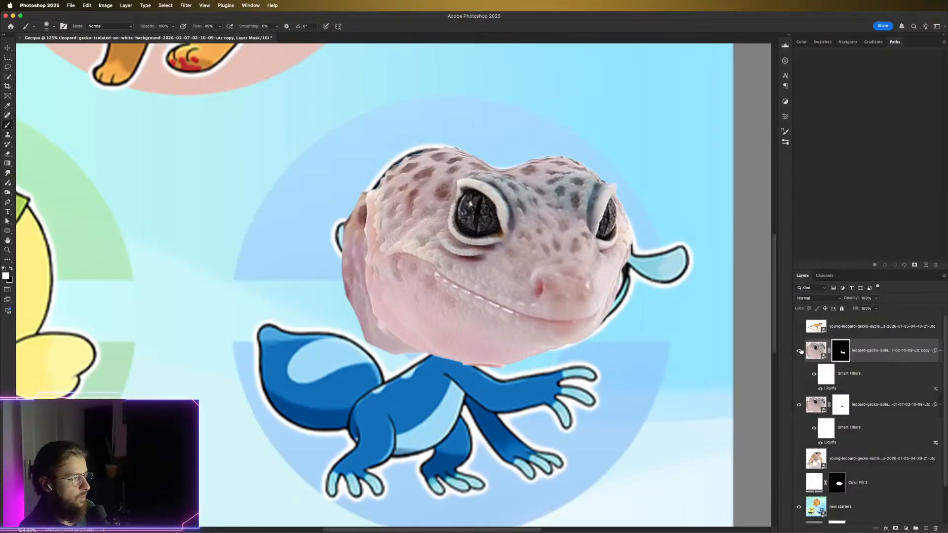
pyautogui.click(799, 351)
pyautogui.click(799, 405)
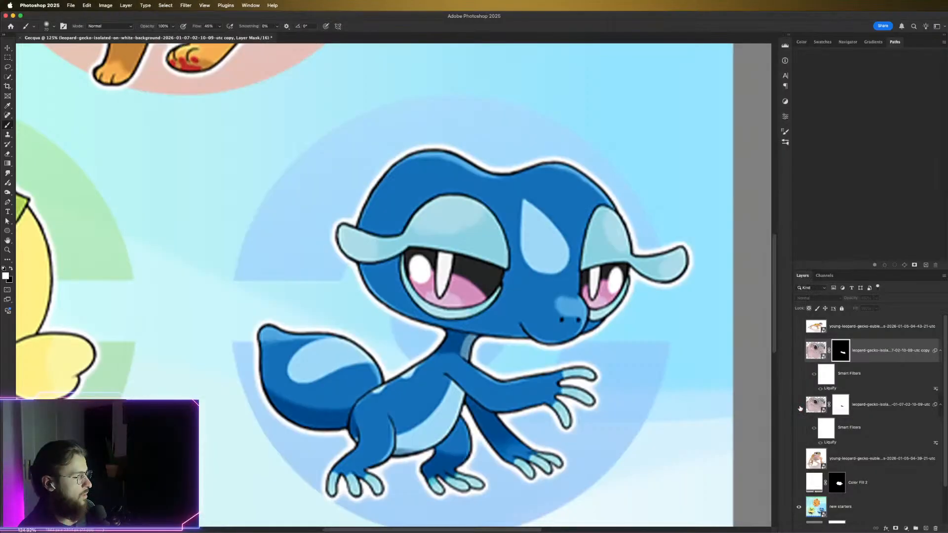
pyautogui.press('super+Tab')
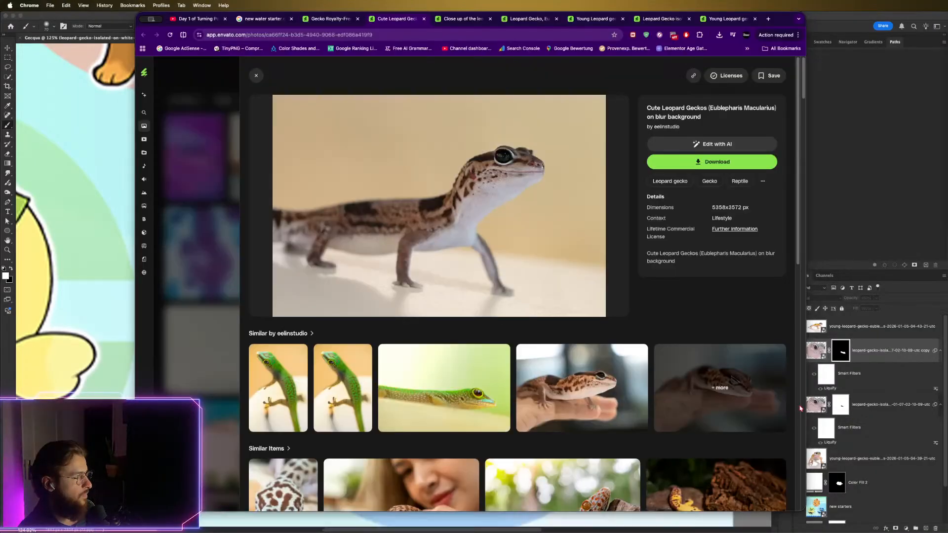
pyautogui.press('super+Tab')
pyautogui.press('super+Tab')
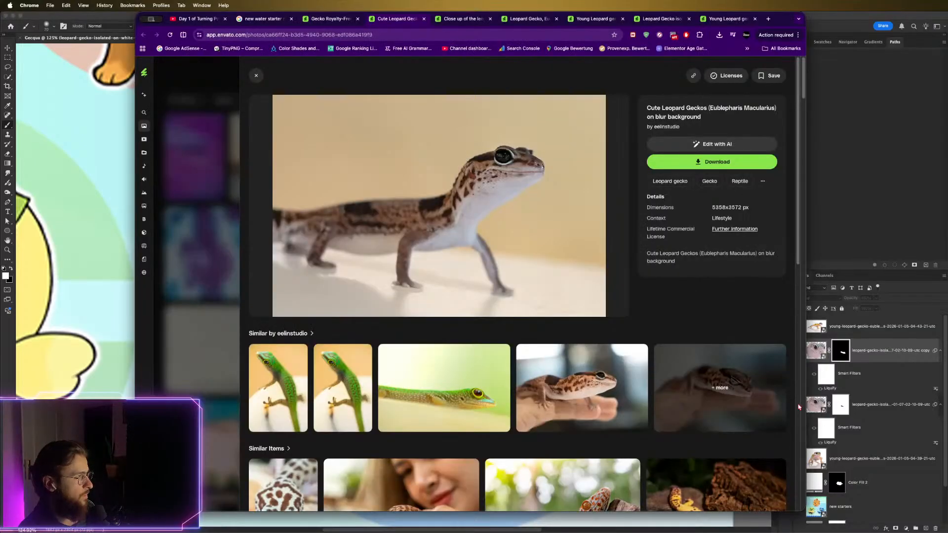
# Switch to Photoshop, show both gecko head layers again, and compare the head with and without the snout copy
pyautogui.press('super+Tab')
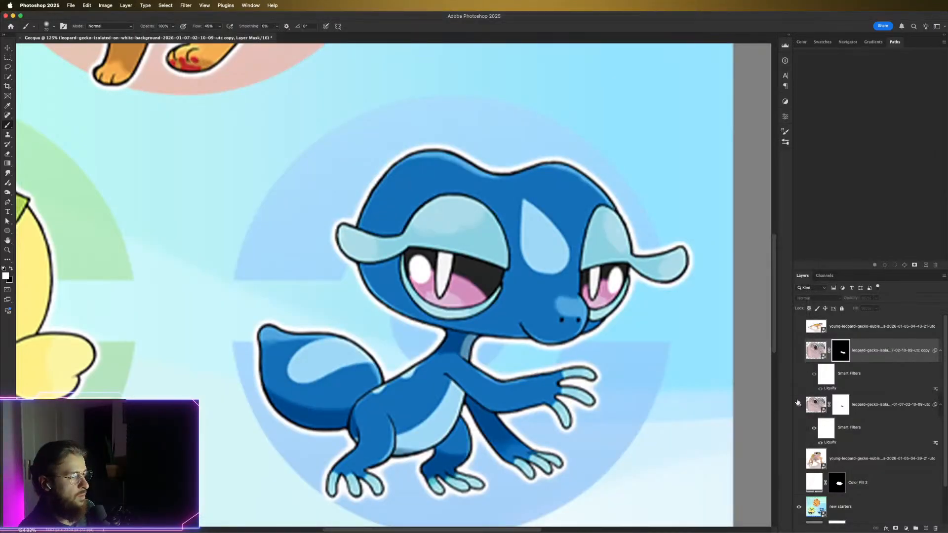
pyautogui.click(798, 404)
pyautogui.click(798, 350)
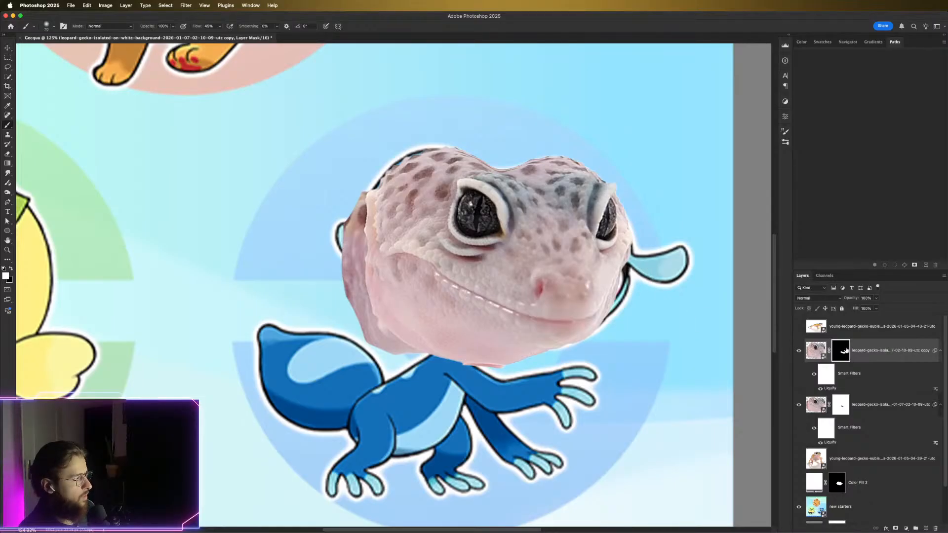
pyautogui.click(815, 349)
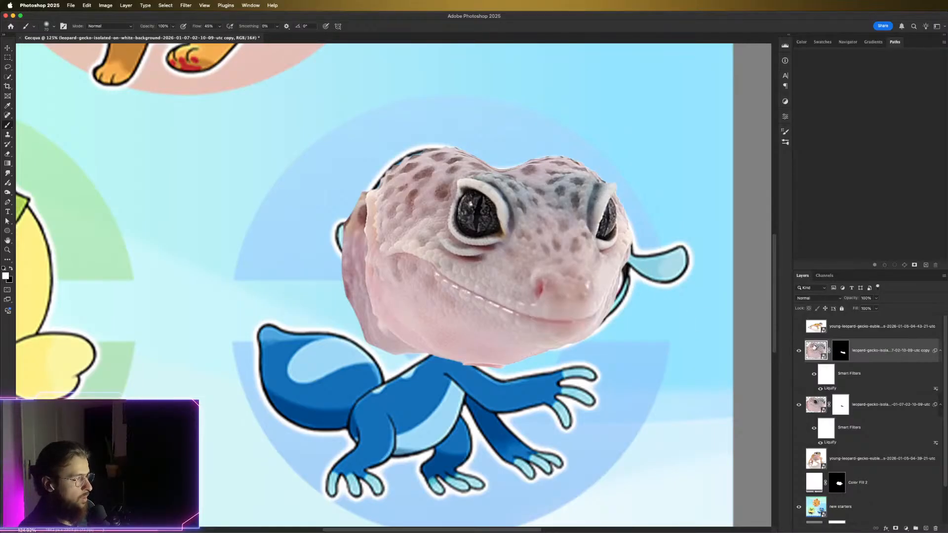
pyautogui.click(798, 351)
pyautogui.click(798, 351)
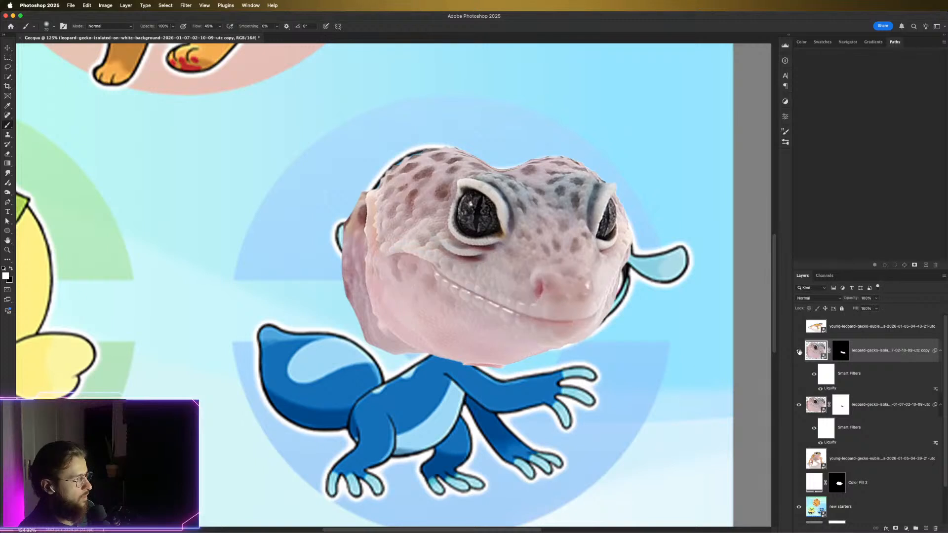
pyautogui.click(798, 351)
pyautogui.click(798, 351)
# Hide the original gecko head layer and paint white on the snout copy's mask to reveal the larger eye and skin around it
pyautogui.click(798, 404)
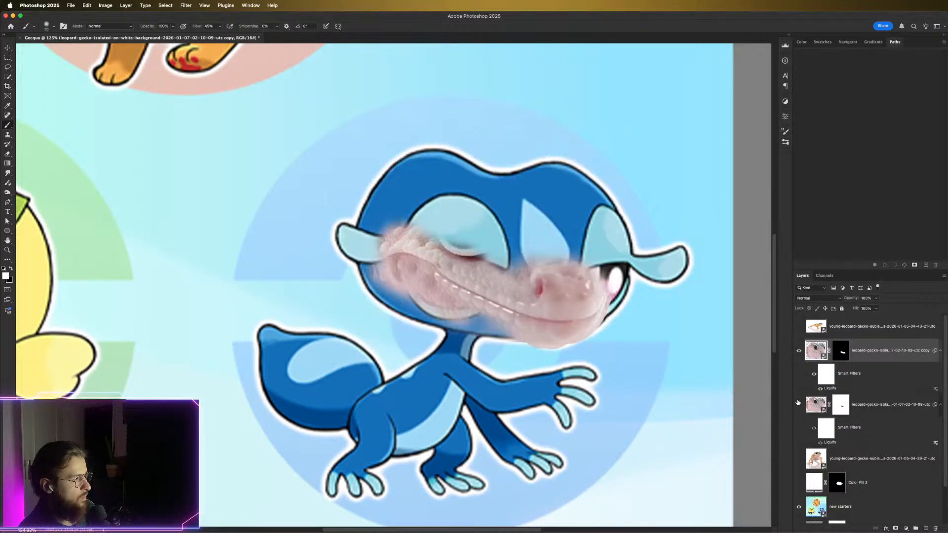
pyautogui.click(798, 351)
pyautogui.click(798, 351)
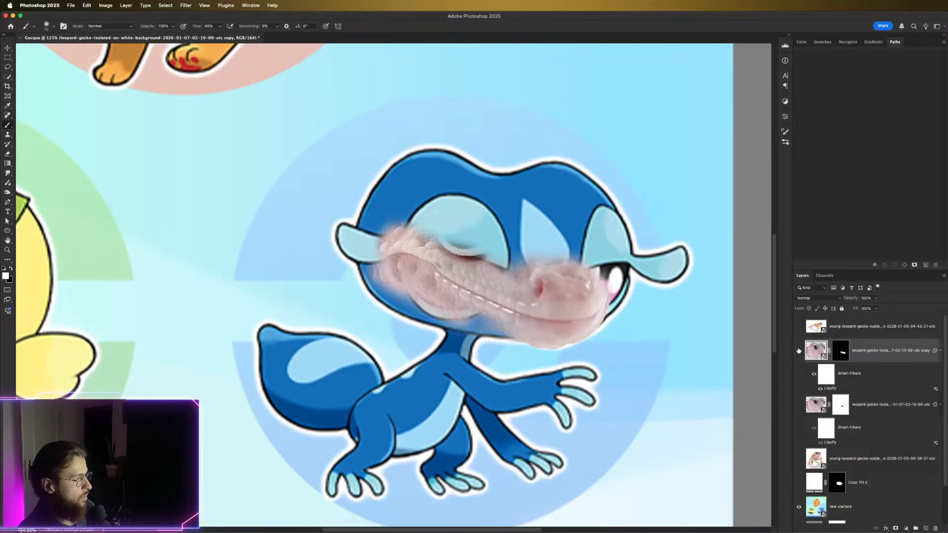
pyautogui.click(840, 351)
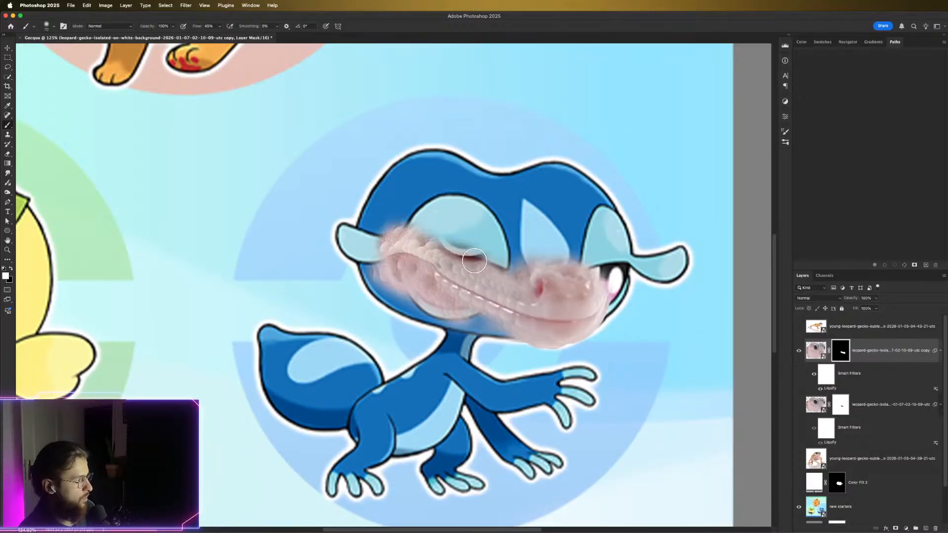
pyautogui.moveTo(458, 243)
pyautogui.mouseDown()
pyautogui.moveTo(476, 260)
pyautogui.moveTo(414, 223)
pyautogui.moveTo(480, 252)
pyautogui.moveTo(439, 224)
pyautogui.moveTo(502, 259)
pyautogui.moveTo(477, 255)
pyautogui.mouseUp()
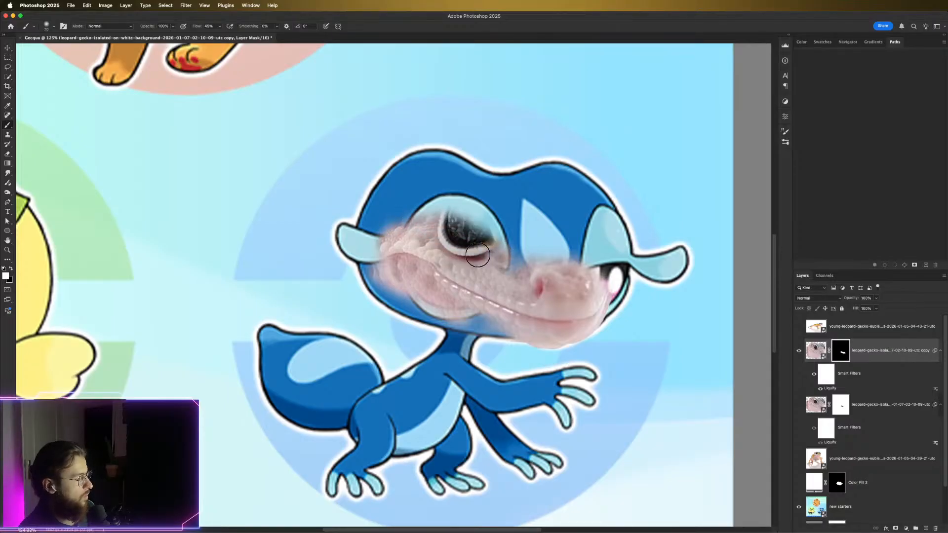
# Try the Clone Stamp below the eye on the snout copy's mask and on its image, rasterizing the smart object
pyautogui.click(8, 135)
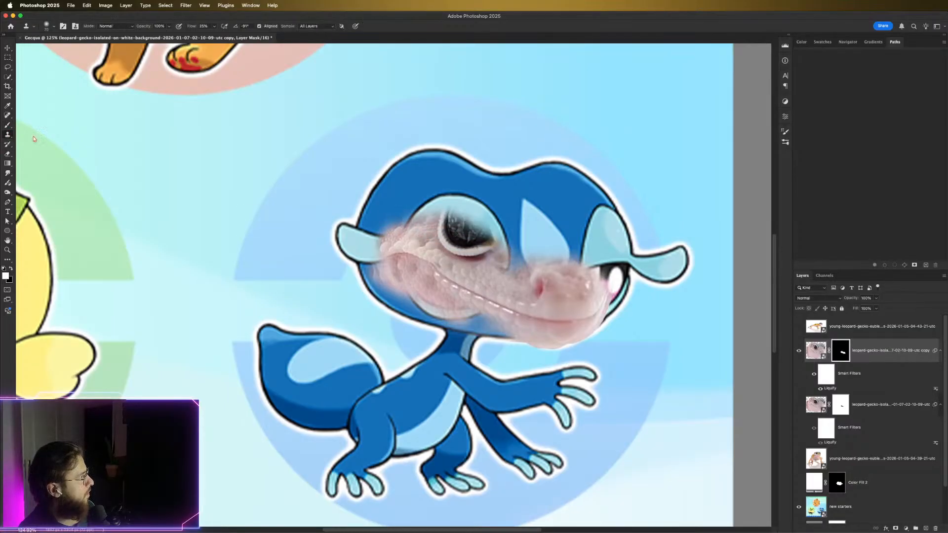
pyautogui.keyDown('alt'); pyautogui.click(501, 278); pyautogui.keyUp('alt')
pyautogui.moveTo(449, 235)
pyautogui.mouseDown()
pyautogui.moveTo(489, 261)
pyautogui.moveTo(447, 243)
pyautogui.moveTo(499, 268)
pyautogui.moveTo(495, 255)
pyautogui.mouseUp()
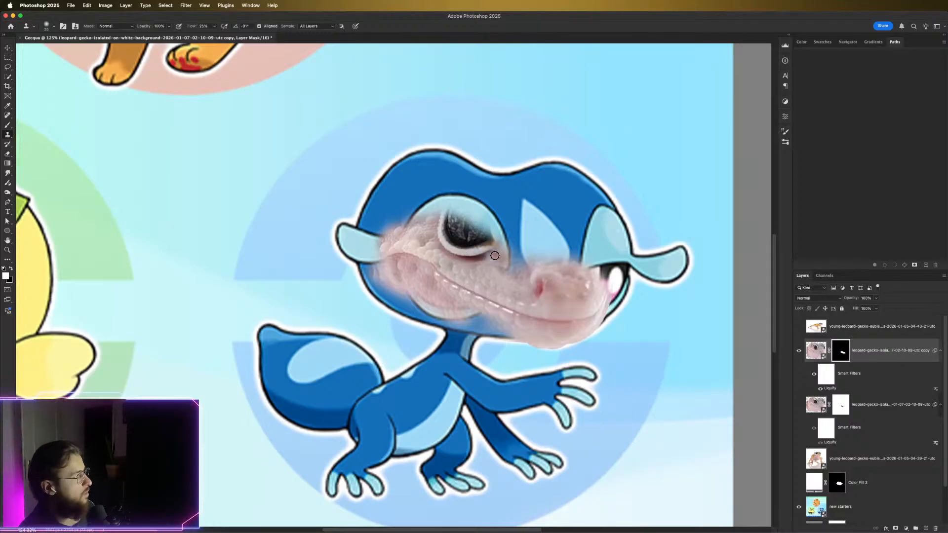
pyautogui.click(817, 350)
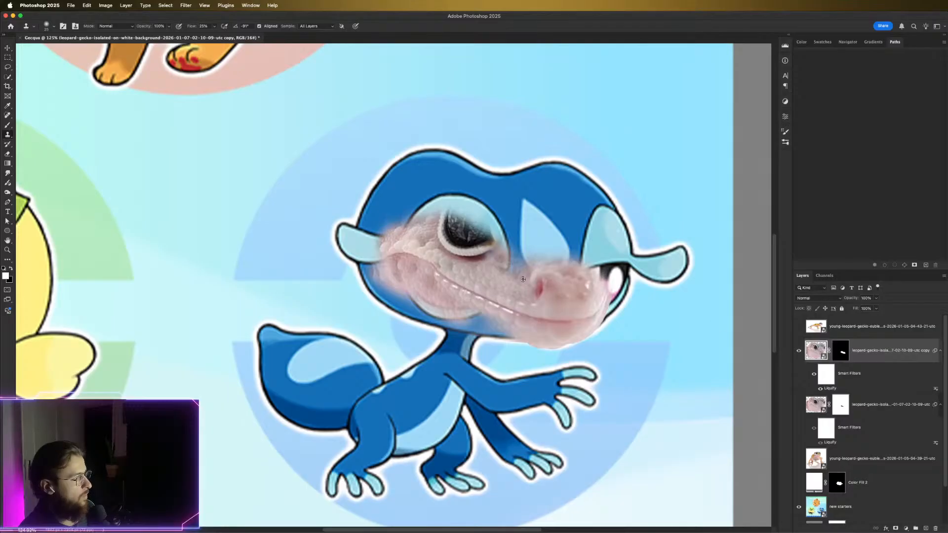
pyautogui.click(446, 247)
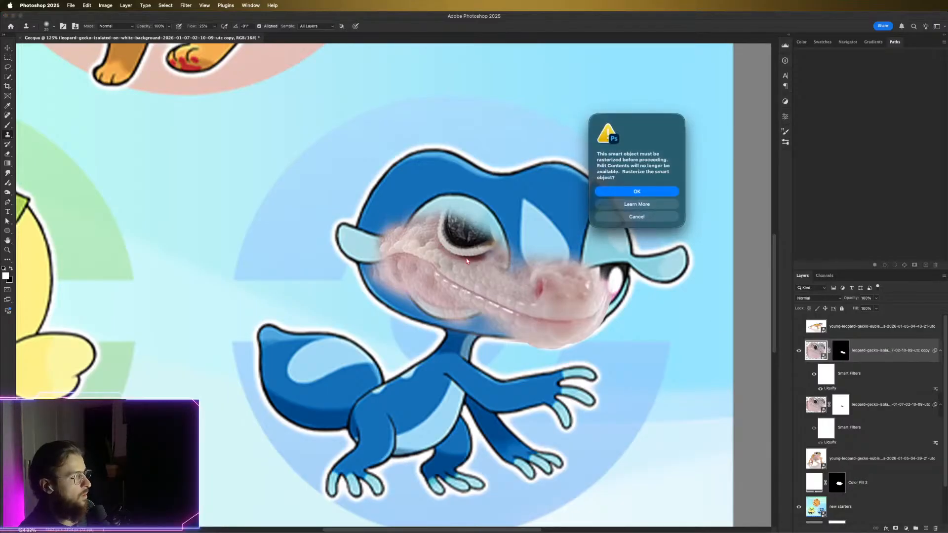
pyautogui.click(637, 192)
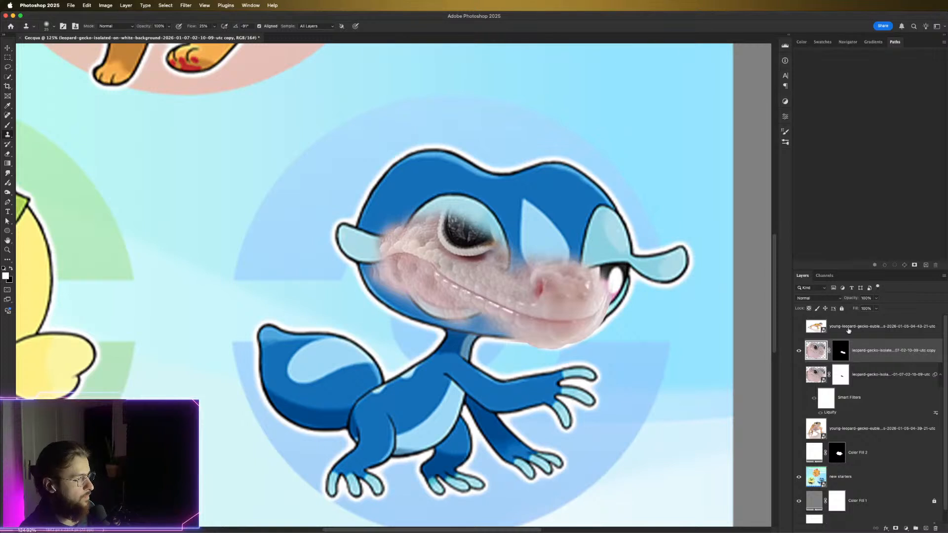
# Try to clone skin over the lower eye rim with a larger brush, and undo back to the smart object
pyautogui.press(']')
pyautogui.press(']')
pyautogui.press(']')
pyautogui.press(']')
pyautogui.keyDown('alt'); pyautogui.click(478, 259); pyautogui.keyUp('alt')
pyautogui.moveTo(444, 240)
pyautogui.mouseDown()
pyautogui.moveTo(482, 262)
pyautogui.moveTo(439, 242)
pyautogui.moveTo(492, 263)
pyautogui.moveTo(431, 241)
pyautogui.moveTo(499, 266)
pyautogui.moveTo(463, 257)
pyautogui.mouseUp()
pyautogui.press('super+z')
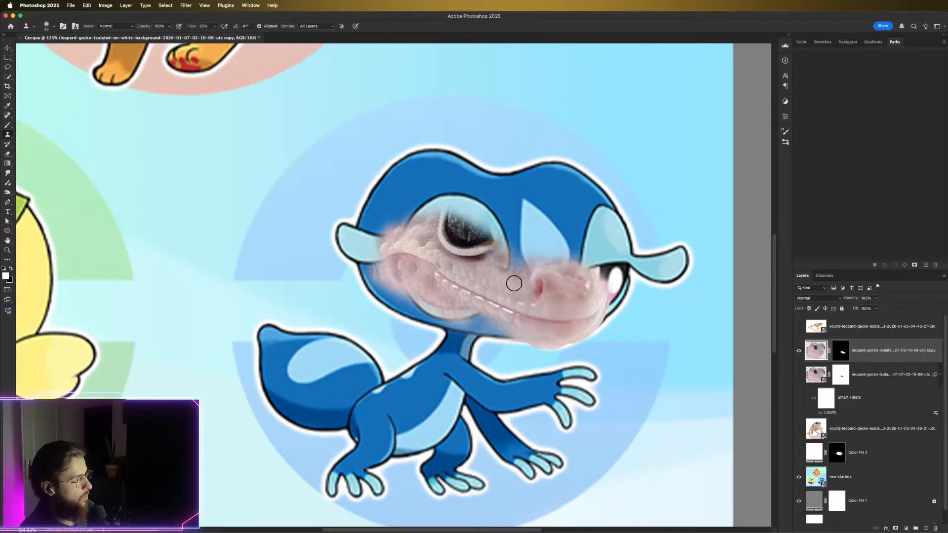
pyautogui.press('super+z')
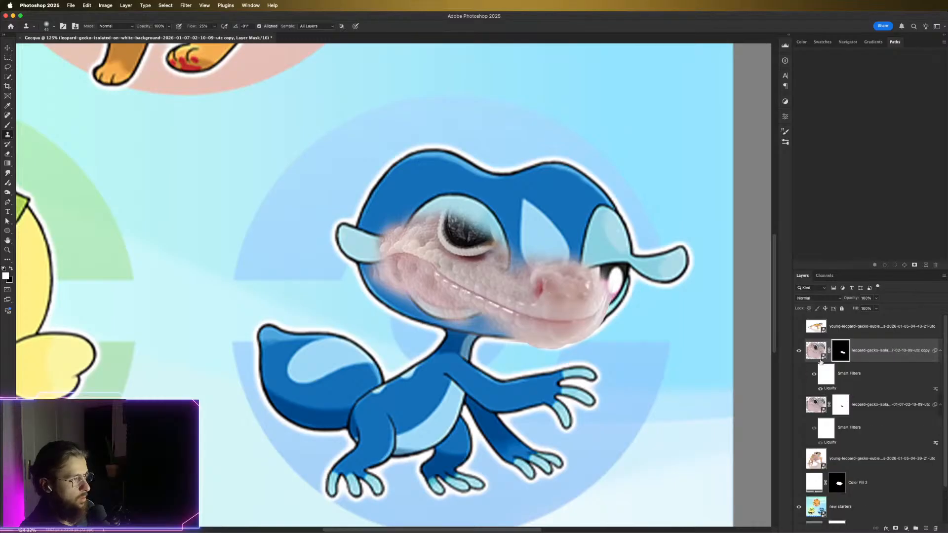
# Paint the snout copy's mask to reveal more skin between the eye and the nose, and rasterize the layer
pyautogui.press('b')
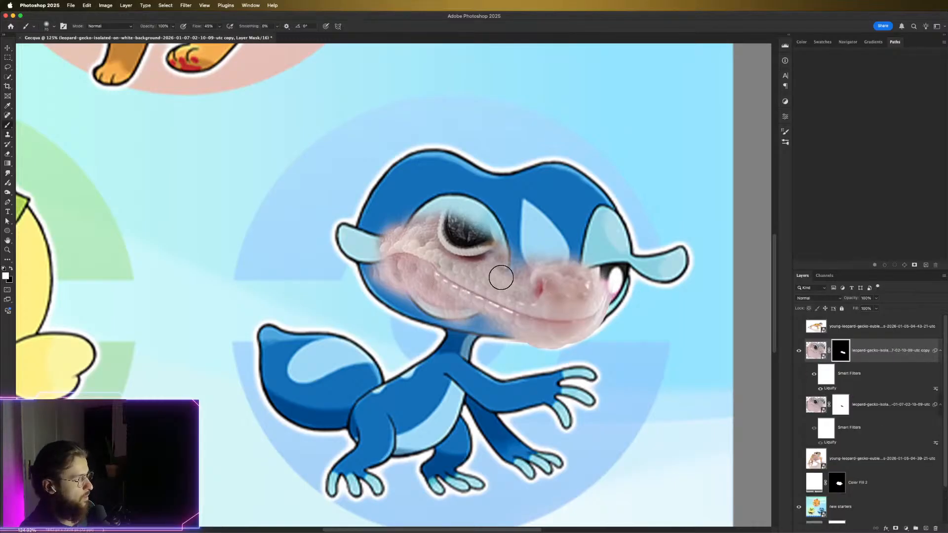
pyautogui.moveTo(501, 252)
pyautogui.mouseDown()
pyautogui.moveTo(472, 255)
pyautogui.moveTo(466, 246)
pyautogui.moveTo(544, 255)
pyautogui.moveTo(502, 259)
pyautogui.moveTo(421, 226)
pyautogui.moveTo(437, 240)
pyautogui.moveTo(423, 222)
pyautogui.moveTo(410, 240)
pyautogui.moveTo(490, 254)
pyautogui.mouseUp()
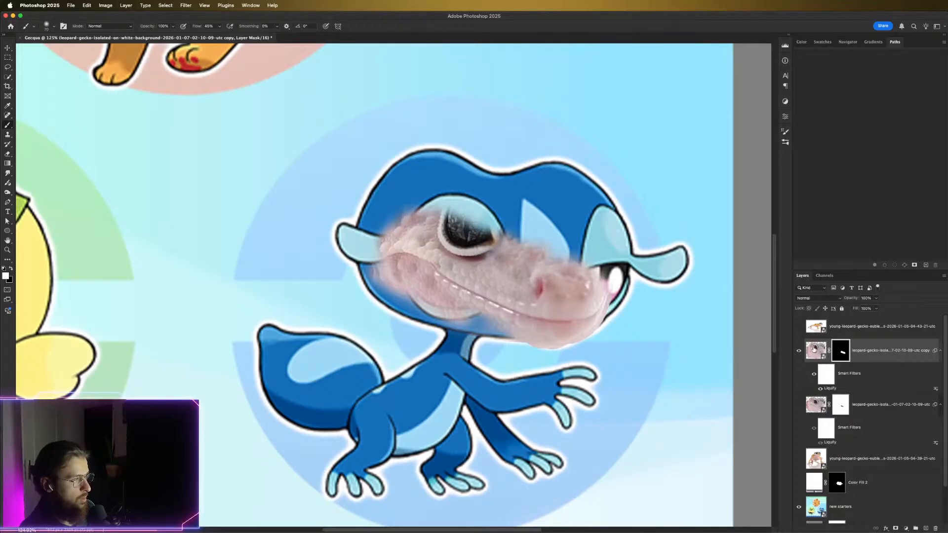
pyautogui.rightClick(815, 349)
pyautogui.click(878, 342)
pyautogui.rightClick(875, 347)
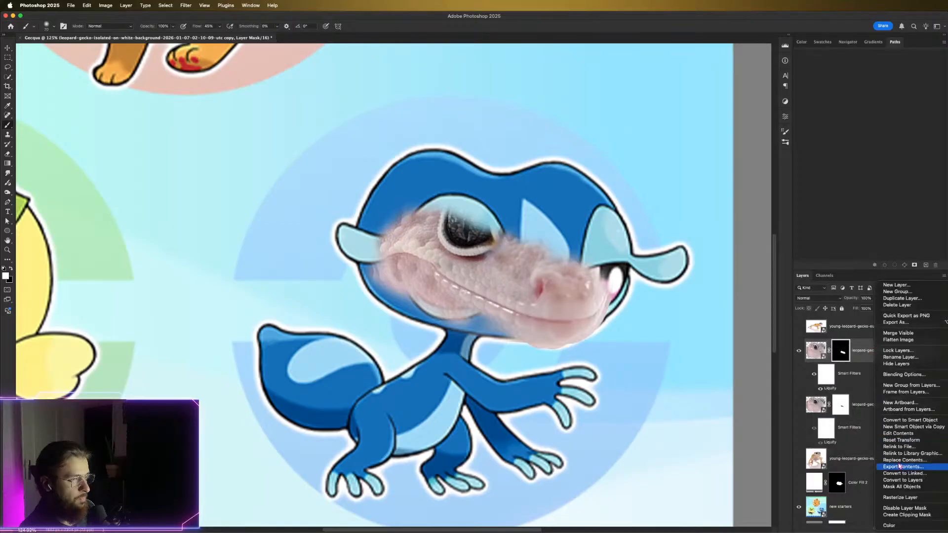
pyautogui.click(899, 497)
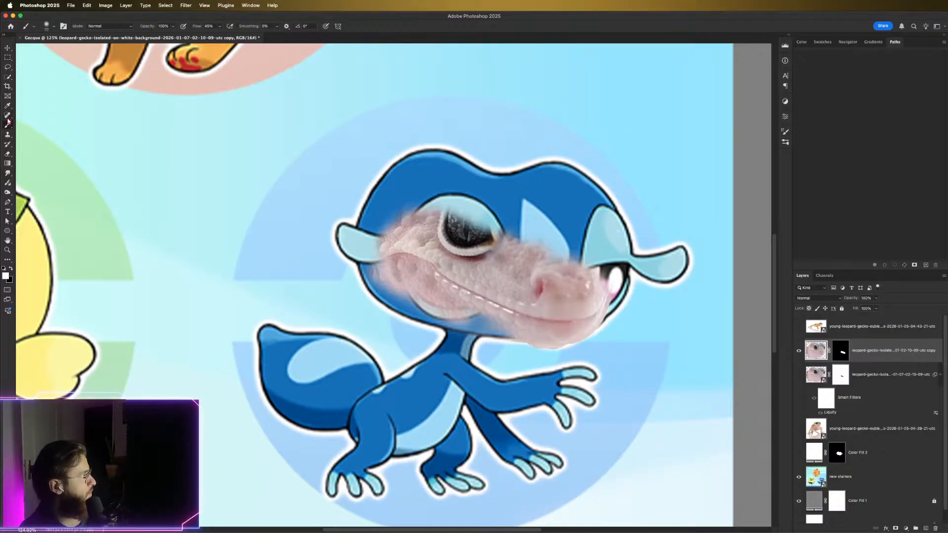
# Clone nearby gecko skin over the lower rim of the eye on the rasterized snout copy
pyautogui.click(7, 135)
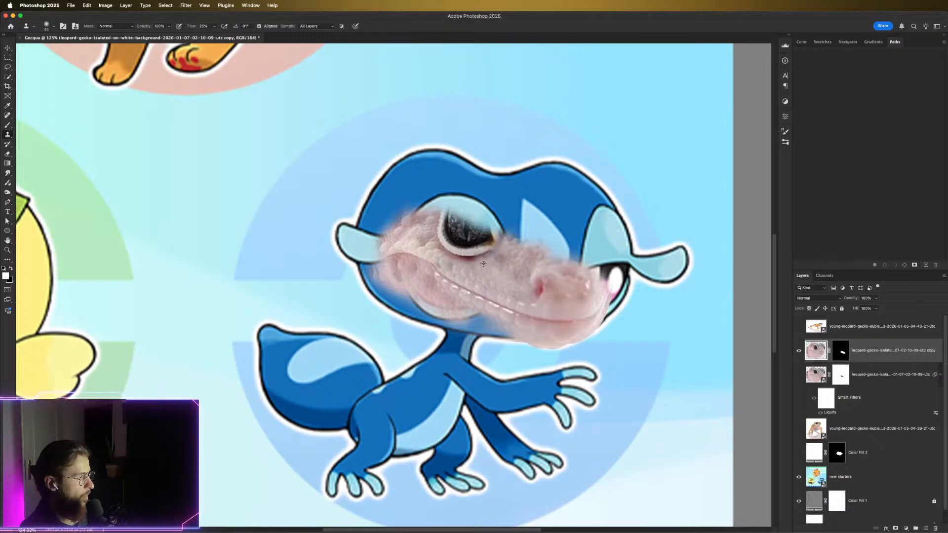
pyautogui.moveTo(476, 255)
pyautogui.mouseDown()
pyautogui.moveTo(450, 249)
pyautogui.moveTo(489, 262)
pyautogui.moveTo(435, 232)
pyautogui.moveTo(501, 273)
pyautogui.mouseUp()
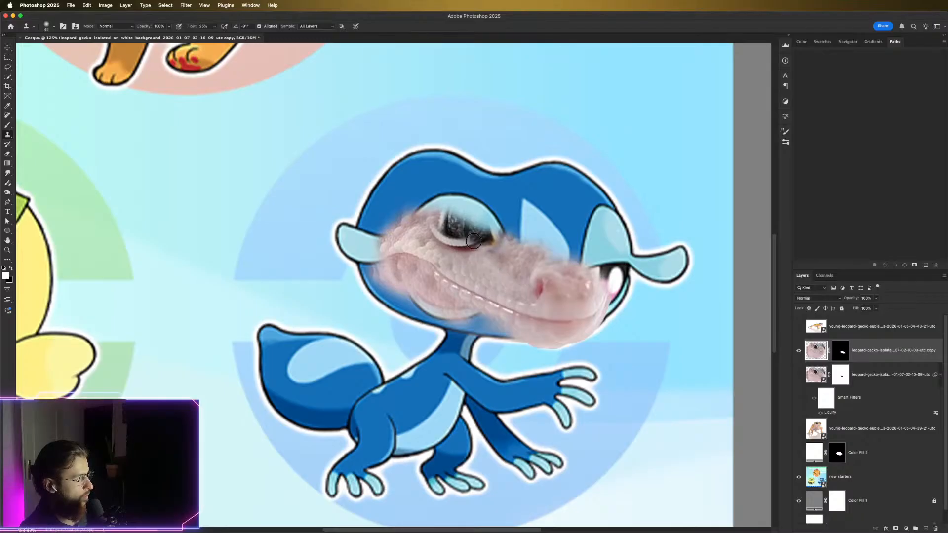
pyautogui.moveTo(473, 240); pyautogui.dragTo(457, 245)
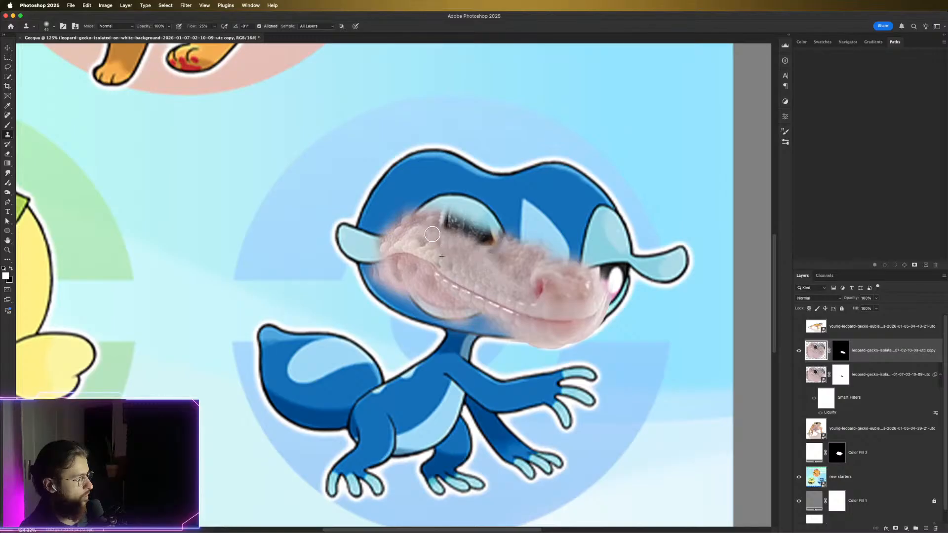
# Show the original gecko head layer and paint black on the snout copy's mask to bring back the original eye and its rim
pyautogui.click(799, 376)
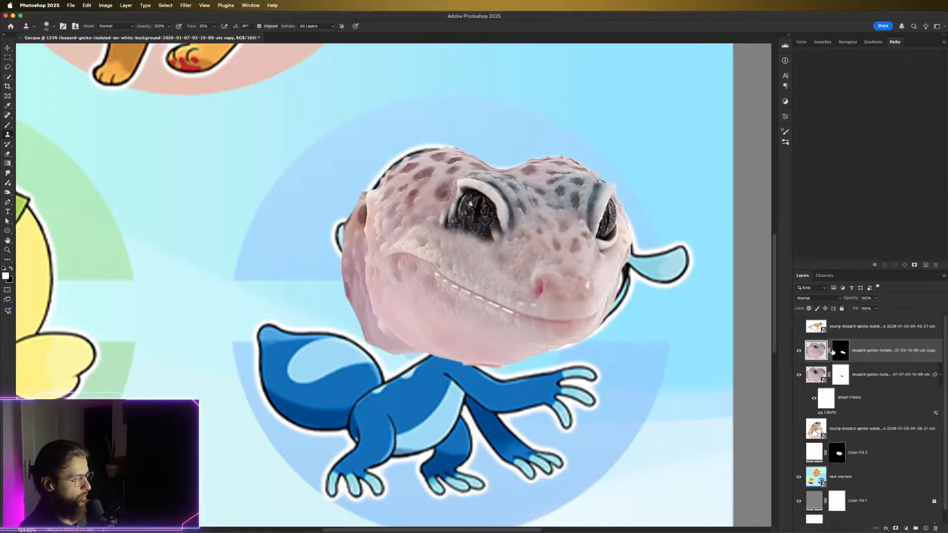
pyautogui.click(835, 351)
pyautogui.press('b')
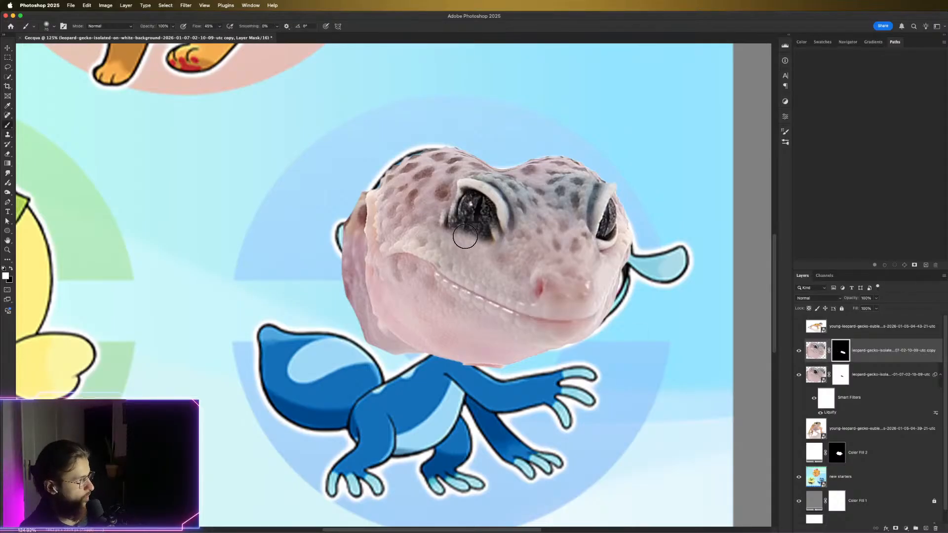
pyautogui.press('x')
pyautogui.moveTo(469, 238)
pyautogui.mouseDown()
pyautogui.moveTo(481, 243)
pyautogui.moveTo(457, 230)
pyautogui.moveTo(503, 236)
pyautogui.mouseUp()
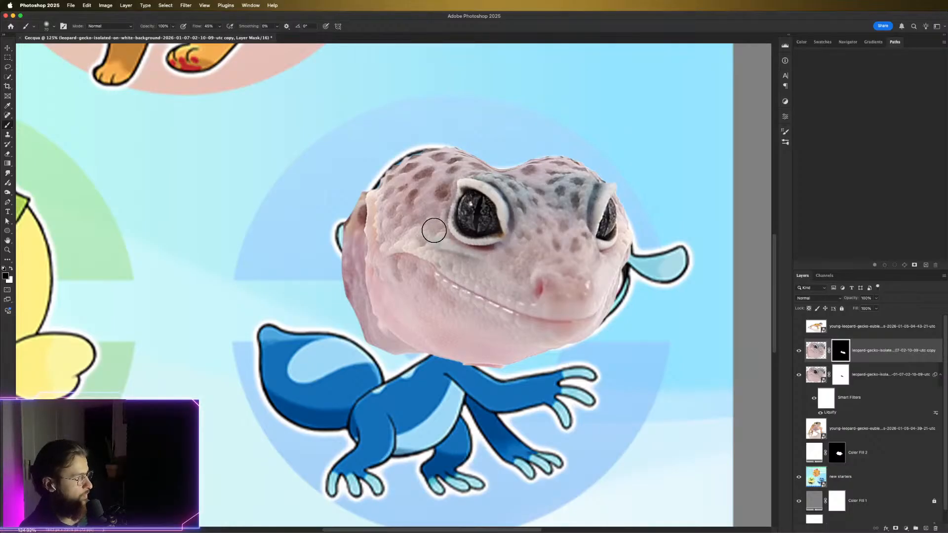
pyautogui.press('x')
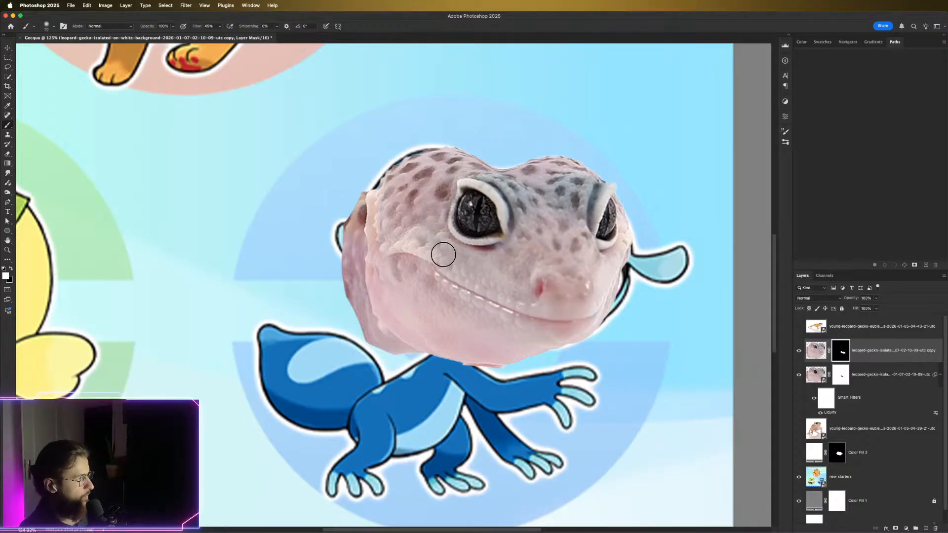
# Check the blended gecko head at several sizes and compare it with and without the snout copy
pyautogui.scroll(-2, 474, 301)
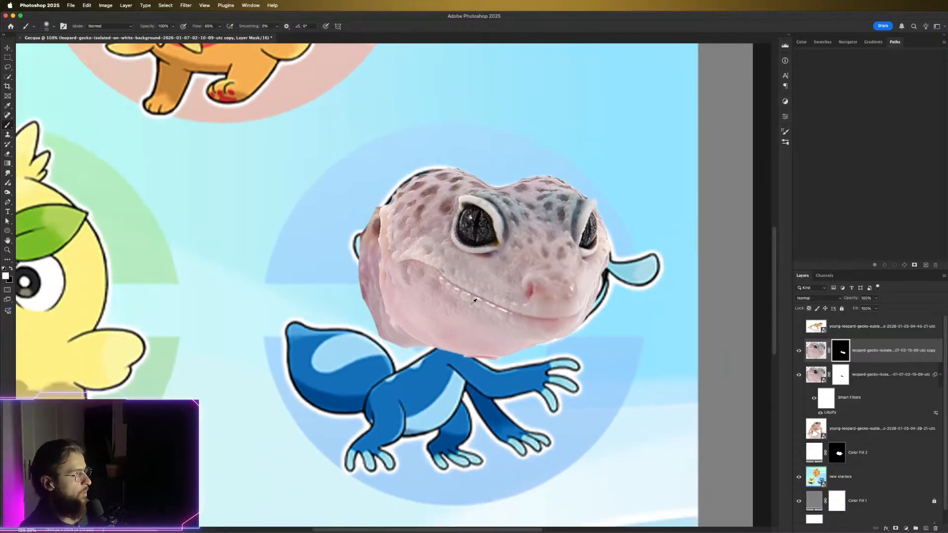
pyautogui.scroll(-4, 473, 298)
pyautogui.scroll(3, 473, 296)
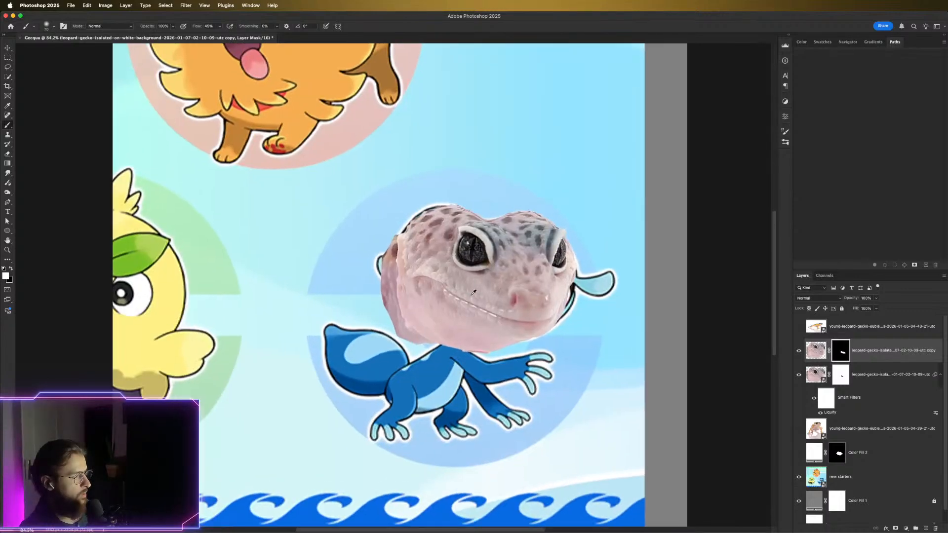
pyautogui.scroll(2, 473, 293)
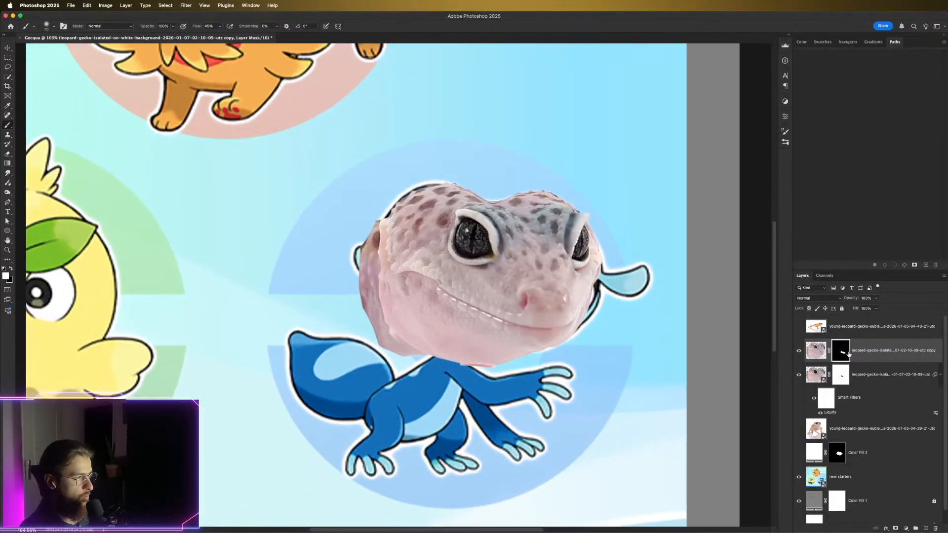
pyautogui.click(812, 355)
pyautogui.click(798, 350)
pyautogui.click(799, 350)
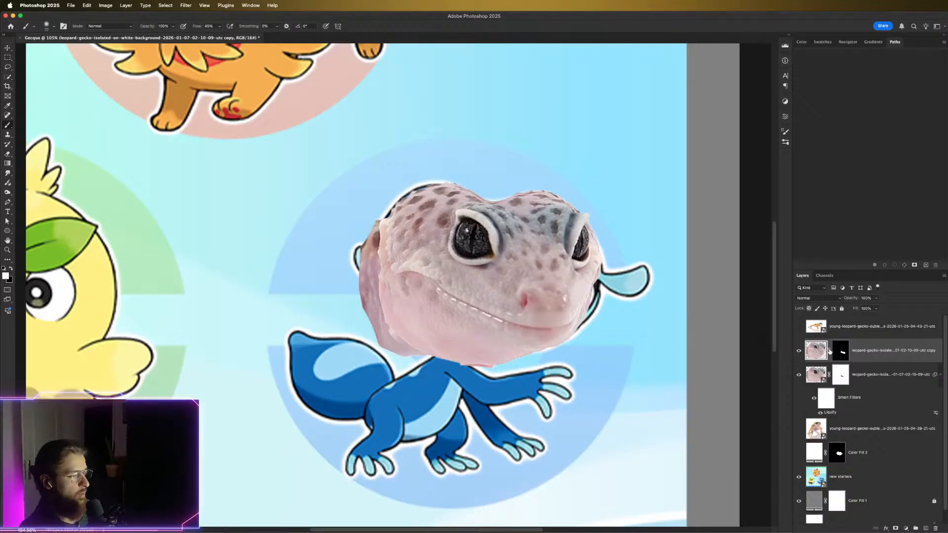
# Select the original gecko head layer, compare the head with and without it, and review the head beside the other creatures
pyautogui.click(817, 371)
pyautogui.click(818, 353)
pyautogui.click(818, 375)
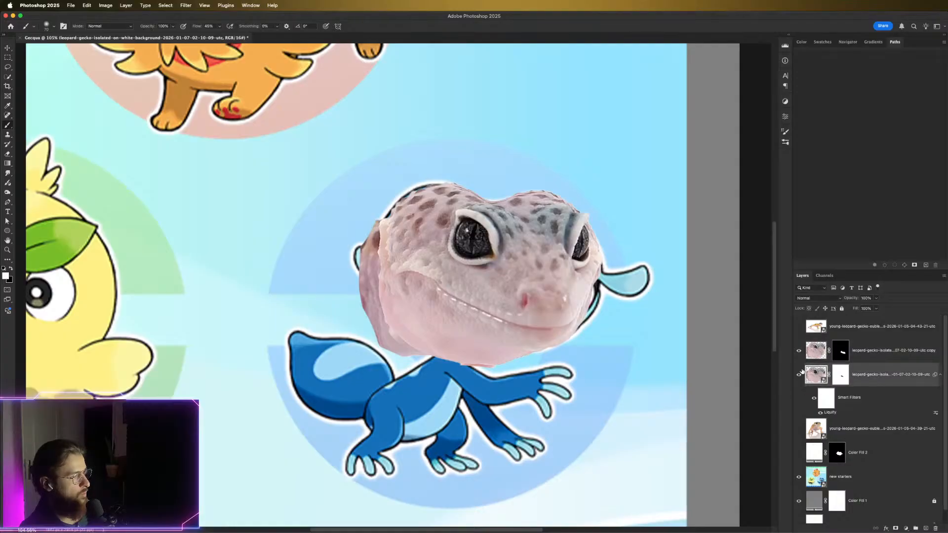
pyautogui.click(798, 375)
pyautogui.click(798, 375)
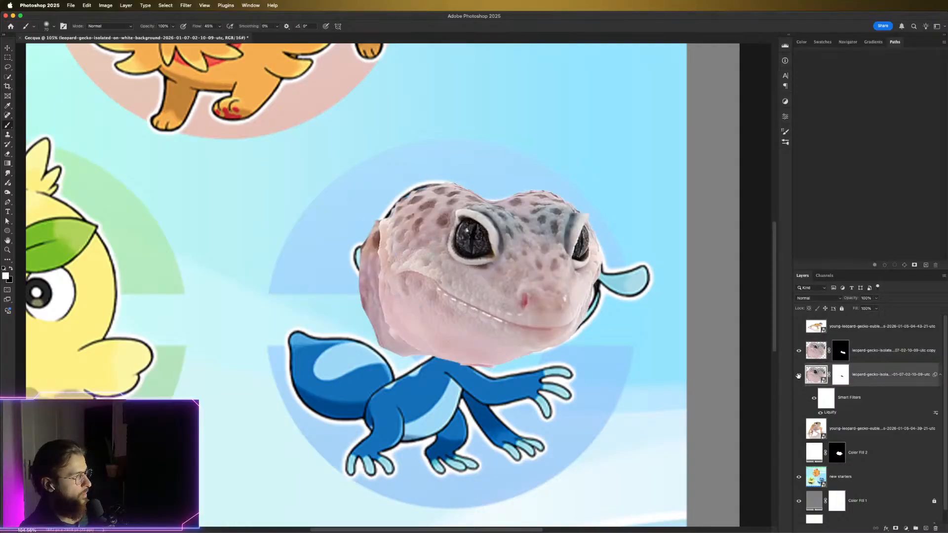
pyautogui.scroll(-5, 612, 322)
pyautogui.scroll(2, 592, 319)
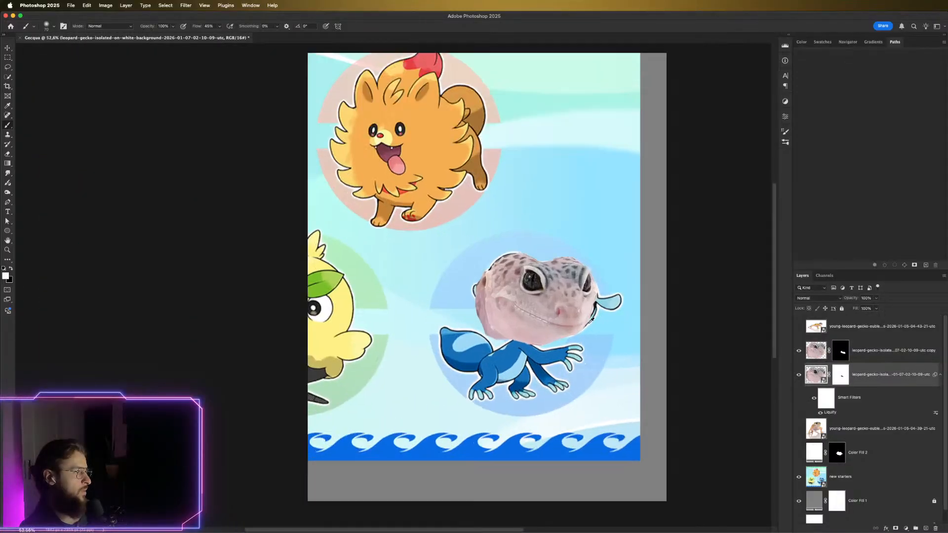
pyautogui.scroll(4, 592, 319)
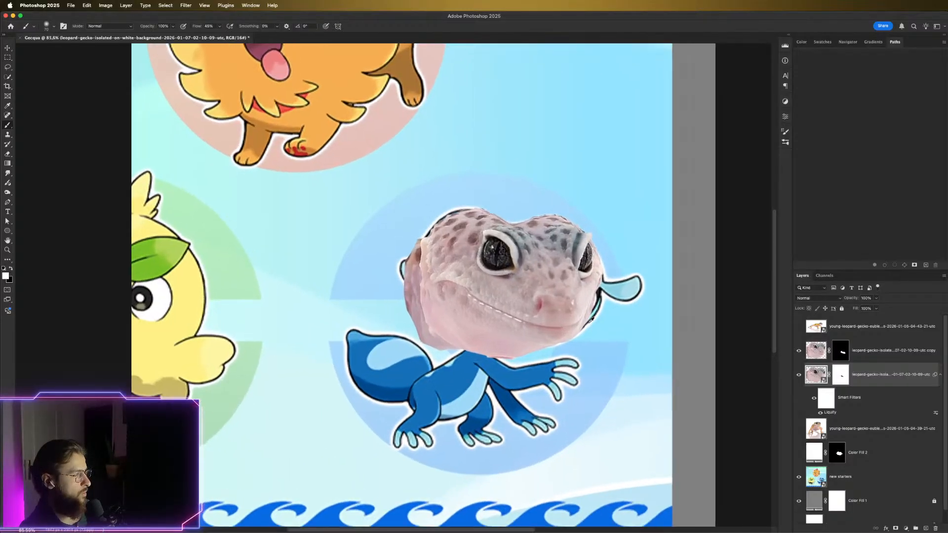
pyautogui.scroll(1, 591, 319)
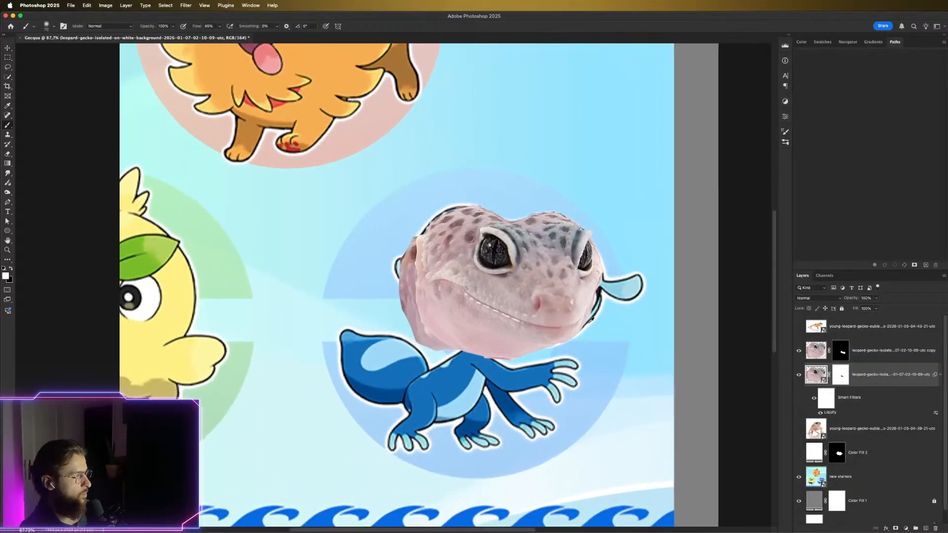
# Compare the face with and without the original gecko head layer and the snout copy
pyautogui.click(799, 375)
pyautogui.click(799, 375)
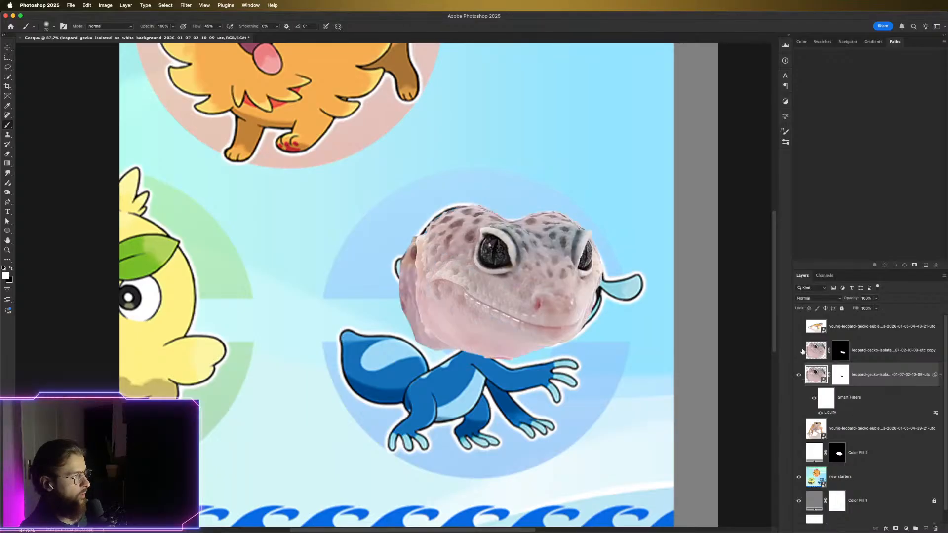
pyautogui.click(799, 350)
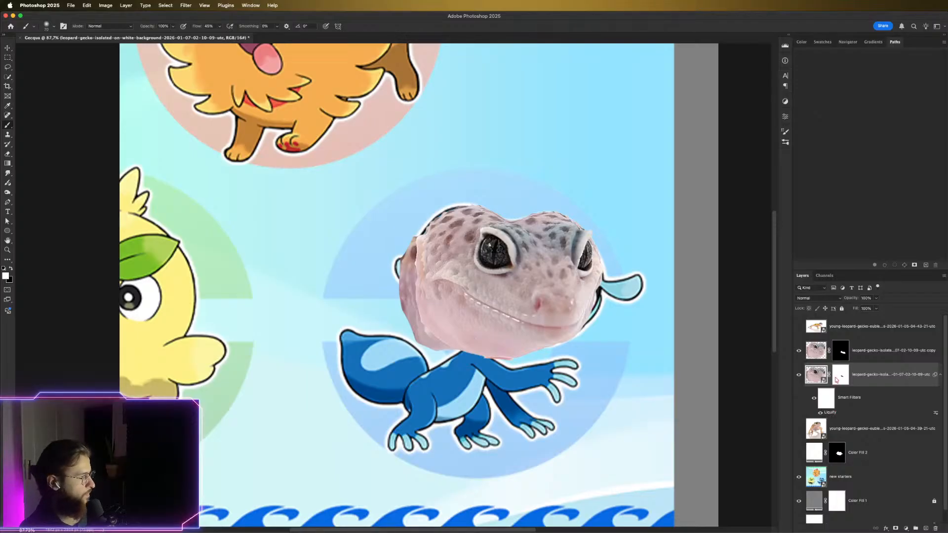
# Reopen the original gecko head's Liquify filter and push its rear cheek outward using a brush of size 175
pyautogui.doubleClick(830, 412)
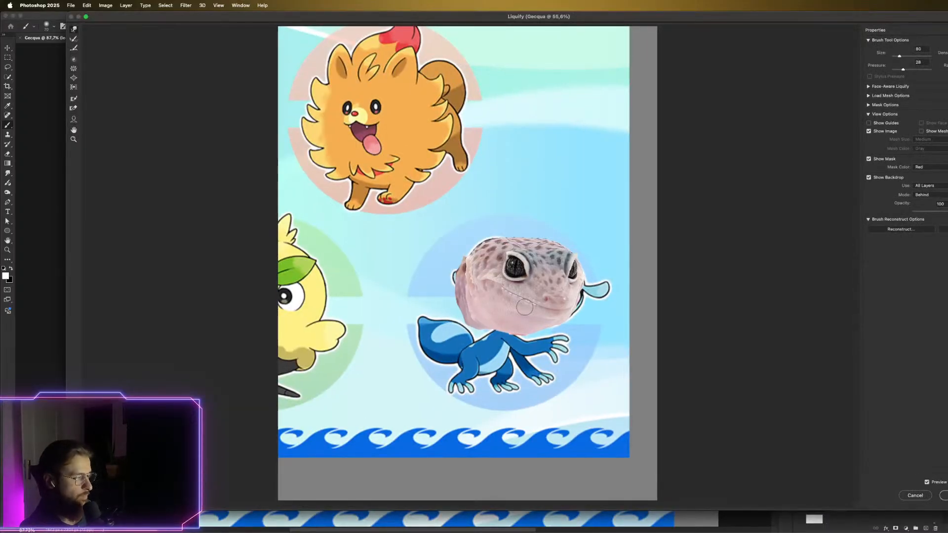
pyautogui.scroll(6, 503, 318)
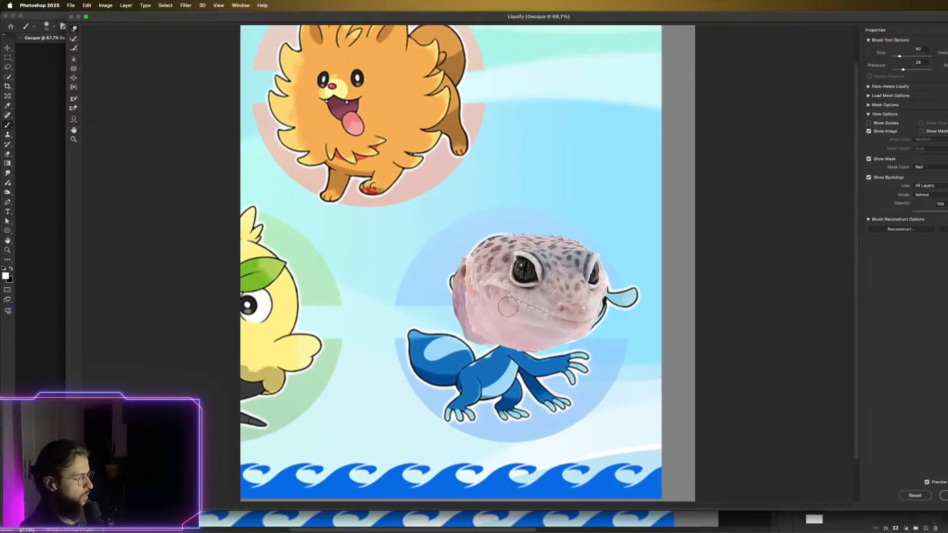
pyautogui.scroll(1, 525, 345)
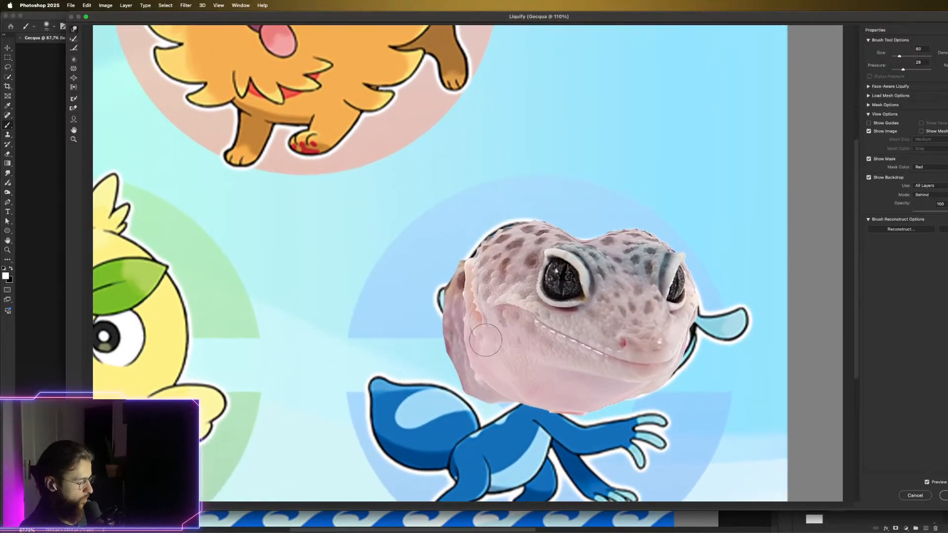
pyautogui.press(']')
pyautogui.press(']')
pyautogui.press(']')
pyautogui.press(']')
pyautogui.press(']')
pyautogui.moveTo(490, 338); pyautogui.dragTo(460, 338)
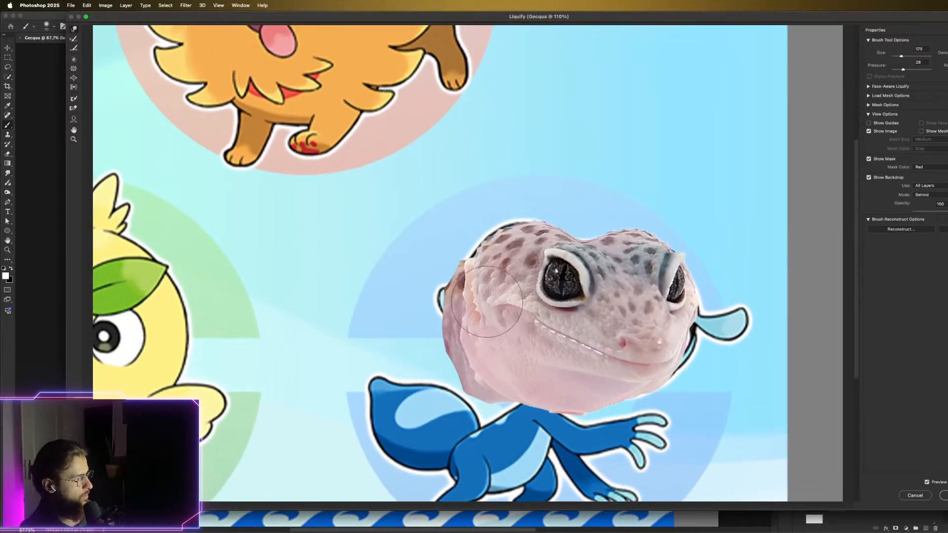
pyautogui.moveTo(487, 301)
pyautogui.mouseDown()
pyautogui.moveTo(463, 303)
pyautogui.moveTo(471, 312)
pyautogui.moveTo(457, 319)
pyautogui.moveTo(467, 286)
pyautogui.moveTo(457, 271)
pyautogui.moveTo(468, 274)
pyautogui.moveTo(452, 315)
pyautogui.mouseUp()
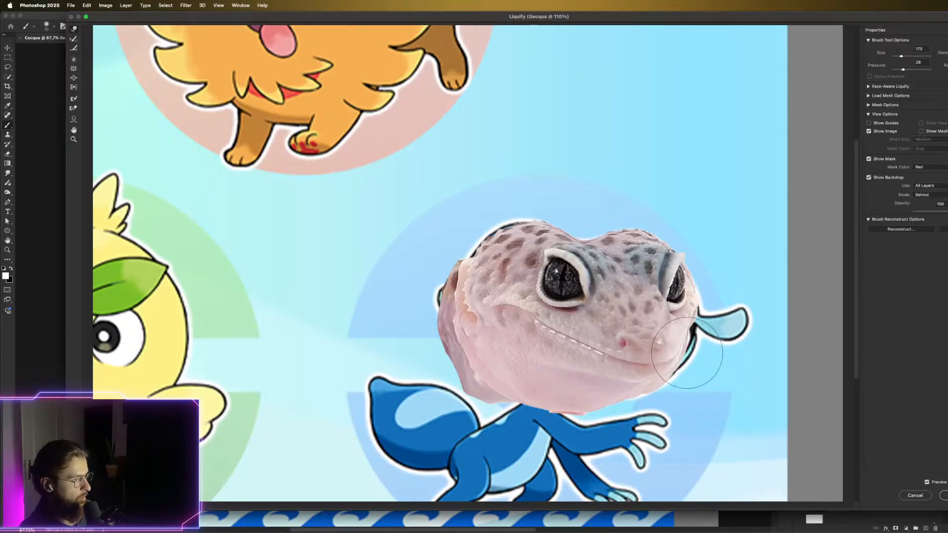
# Warp the skin at the mouth corner outward and nudge the front of the chin inward
pyautogui.press('alt')
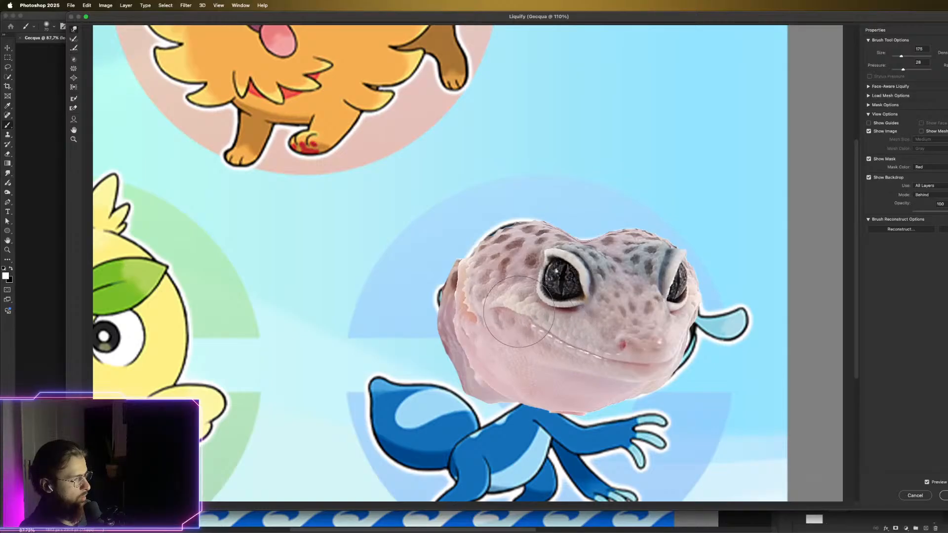
pyautogui.moveTo(519, 311)
pyautogui.mouseDown()
pyautogui.moveTo(543, 326)
pyautogui.moveTo(496, 326)
pyautogui.moveTo(454, 345)
pyautogui.moveTo(493, 375)
pyautogui.moveTo(481, 315)
pyautogui.moveTo(494, 312)
pyautogui.moveTo(495, 321)
pyautogui.mouseUp()
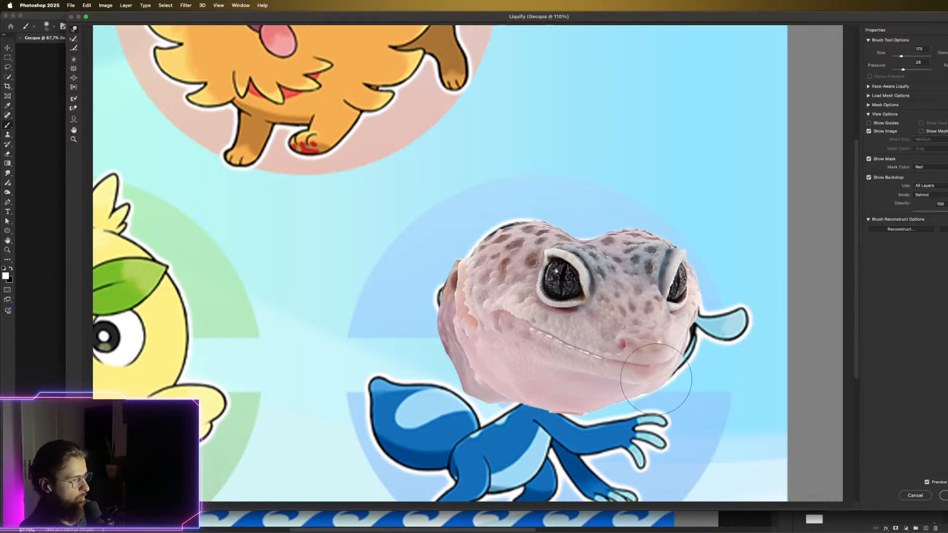
pyautogui.moveTo(656, 379)
pyautogui.mouseDown()
pyautogui.moveTo(610, 379)
pyautogui.moveTo(677, 379)
pyautogui.moveTo(679, 369)
pyautogui.moveTo(621, 371)
pyautogui.moveTo(666, 344)
pyautogui.moveTo(626, 351)
pyautogui.moveTo(638, 350)
pyautogui.moveTo(630, 359)
pyautogui.moveTo(669, 359)
pyautogui.moveTo(638, 371)
pyautogui.mouseUp()
pyautogui.press('super+minus')
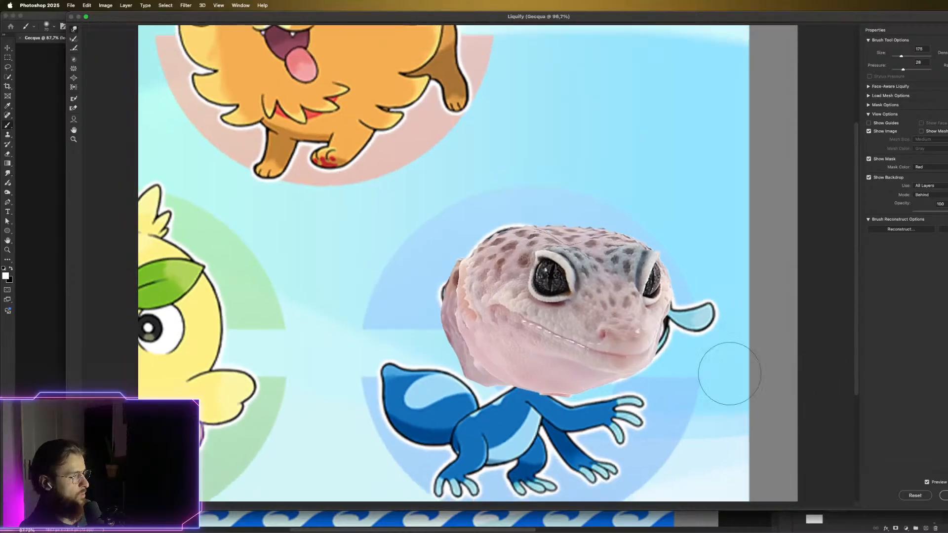
pyautogui.press('super+minus')
pyautogui.scroll(2, 678, 353)
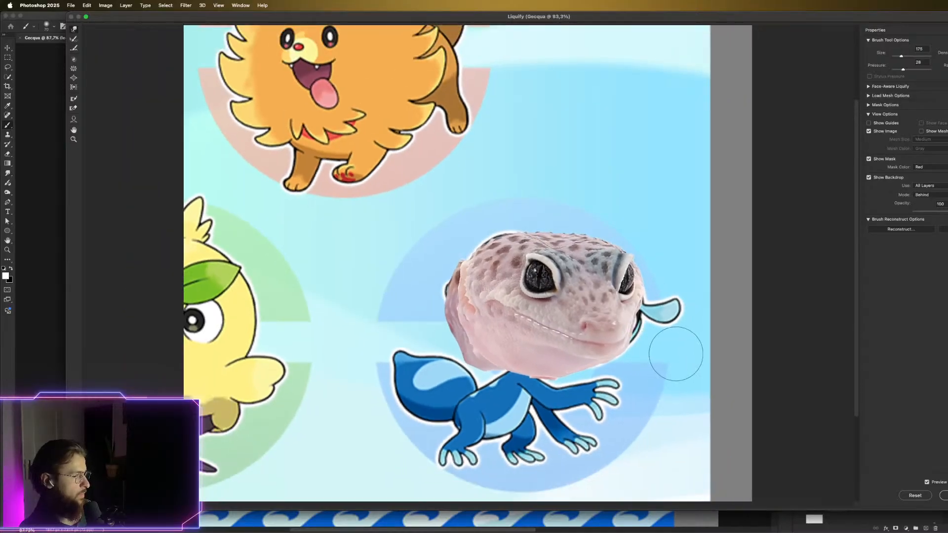
pyautogui.press('super+plus')
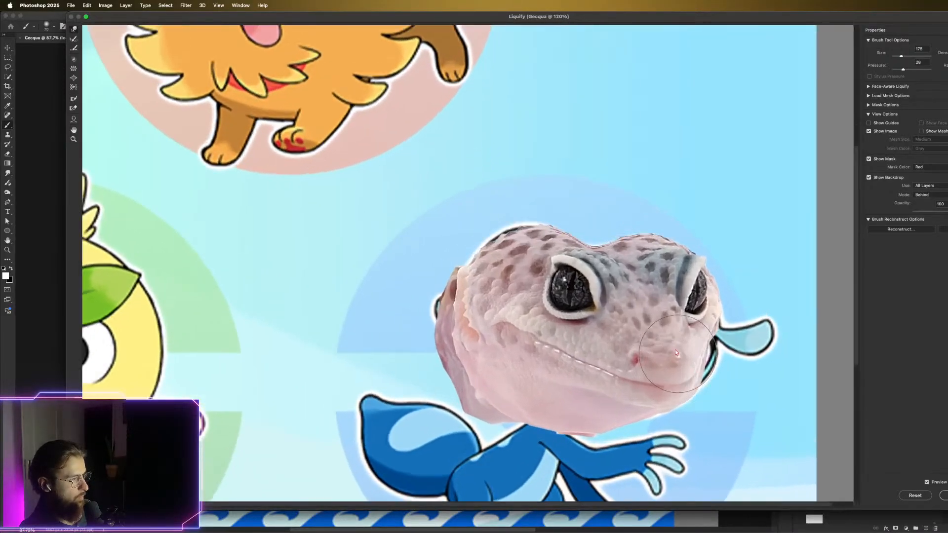
# Reduce the Liquify brush size and refine the snout around the nose and lip
pyautogui.press('[')
pyautogui.press('[')
pyautogui.press('[')
pyautogui.press('[')
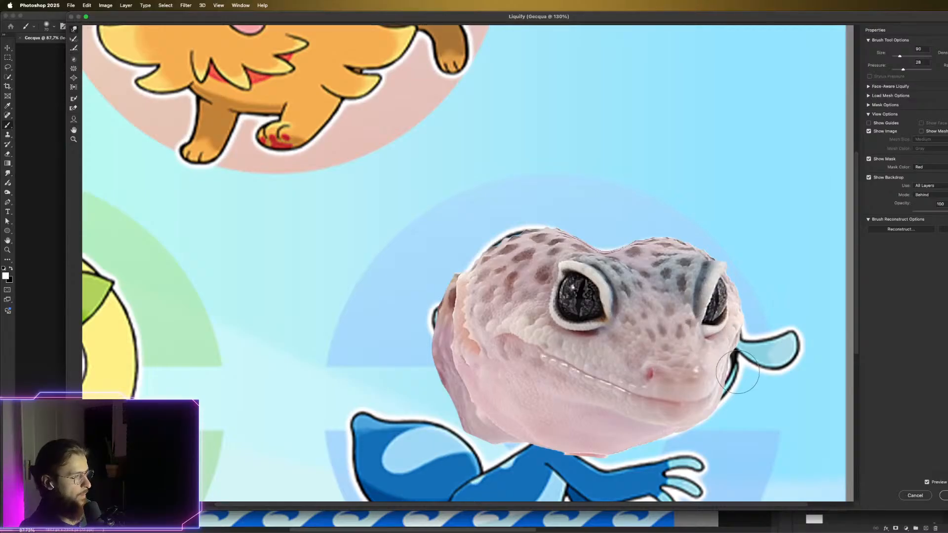
pyautogui.scroll(-3, 726, 354)
pyautogui.press('super+plus')
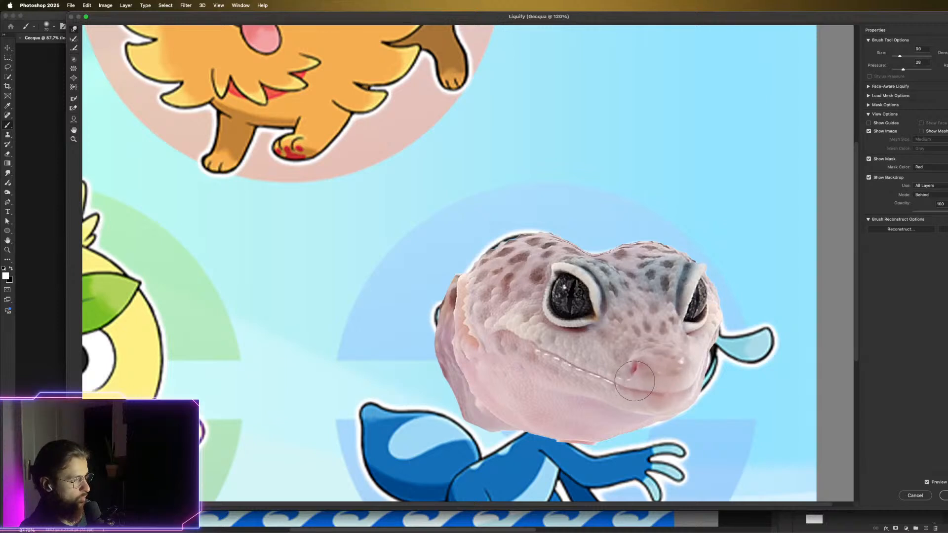
pyautogui.scroll(-3, 543, 350)
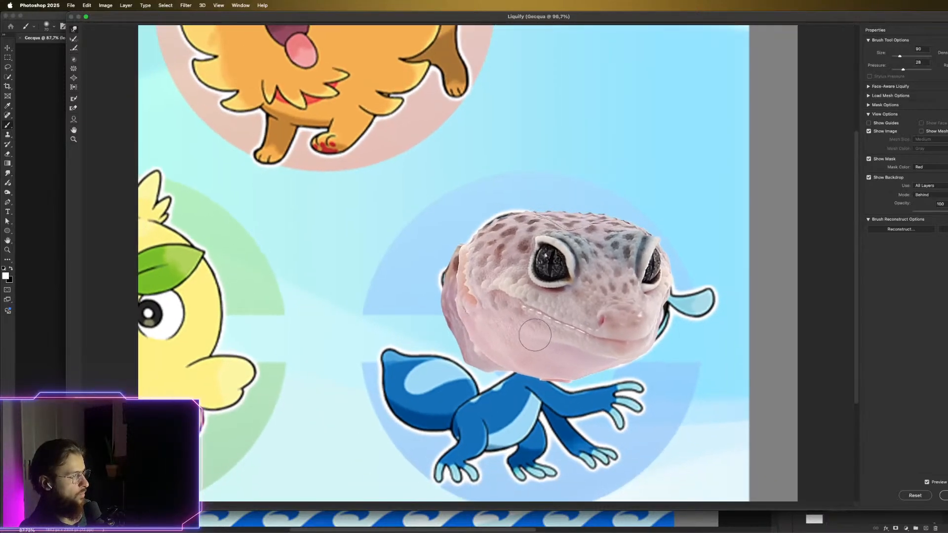
pyautogui.scroll(2, 531, 321)
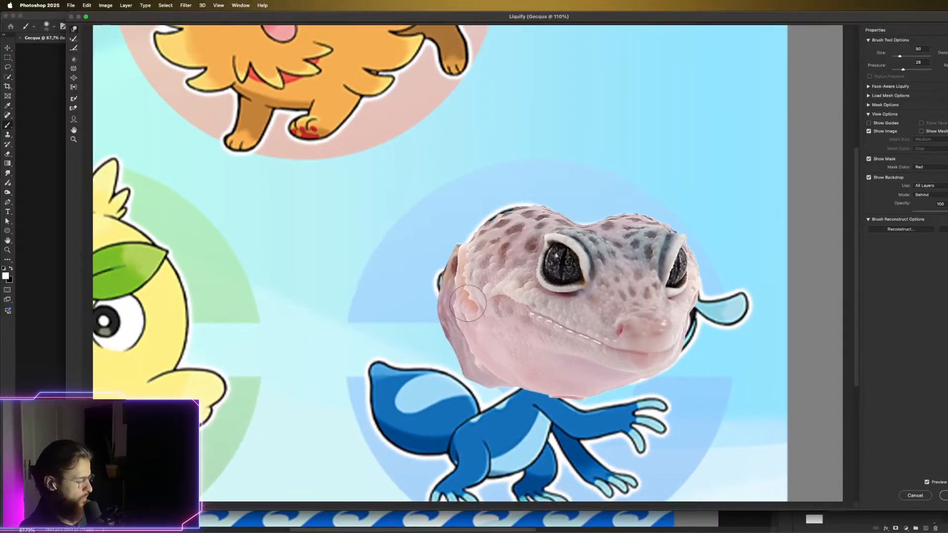
# Set the Liquify brush size to 175, push the back of the head out over the cartoon outline, and apply the filter
pyautogui.press(']')
pyautogui.press(']')
pyautogui.press(']')
pyautogui.press(']')
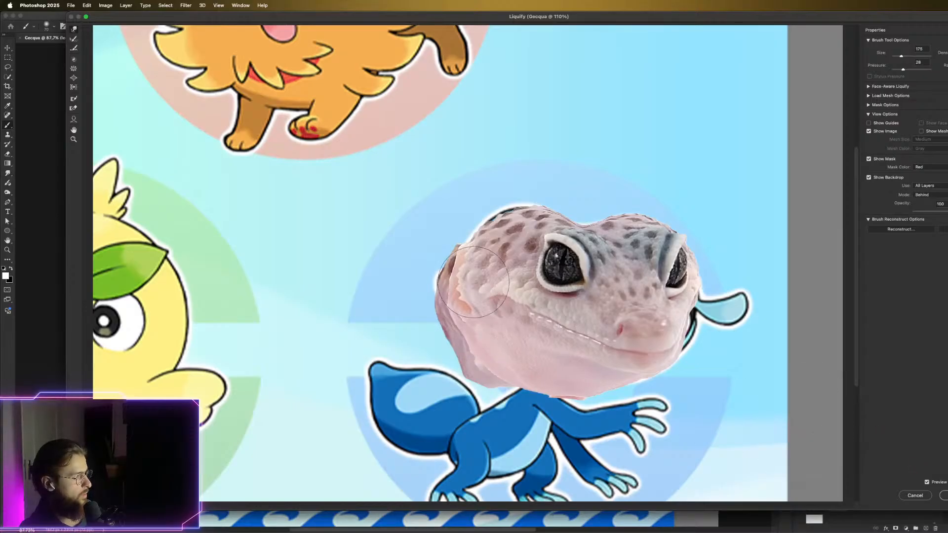
pyautogui.moveTo(472, 282)
pyautogui.mouseDown()
pyautogui.moveTo(462, 258)
pyautogui.moveTo(478, 256)
pyautogui.moveTo(470, 236)
pyautogui.moveTo(483, 229)
pyautogui.moveTo(453, 311)
pyautogui.moveTo(503, 212)
pyautogui.mouseUp()
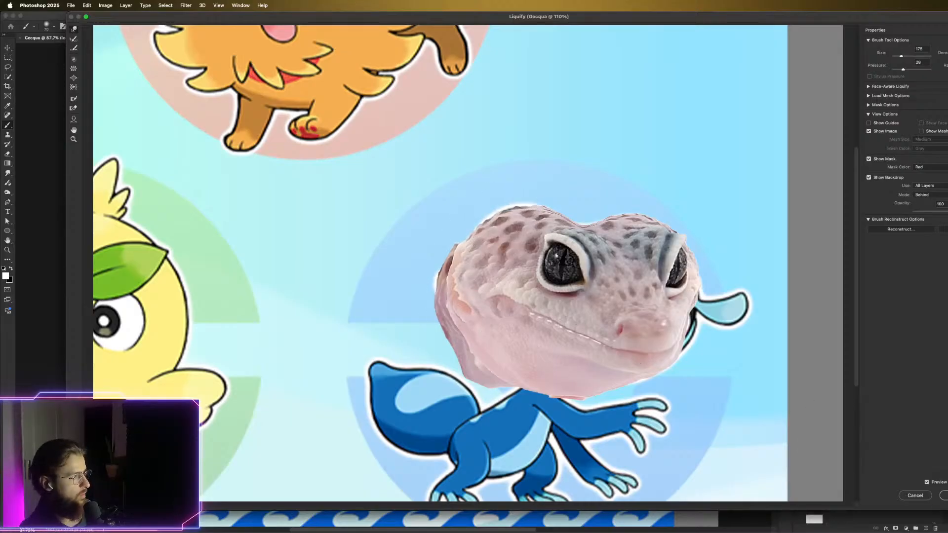
pyautogui.click(945, 496)
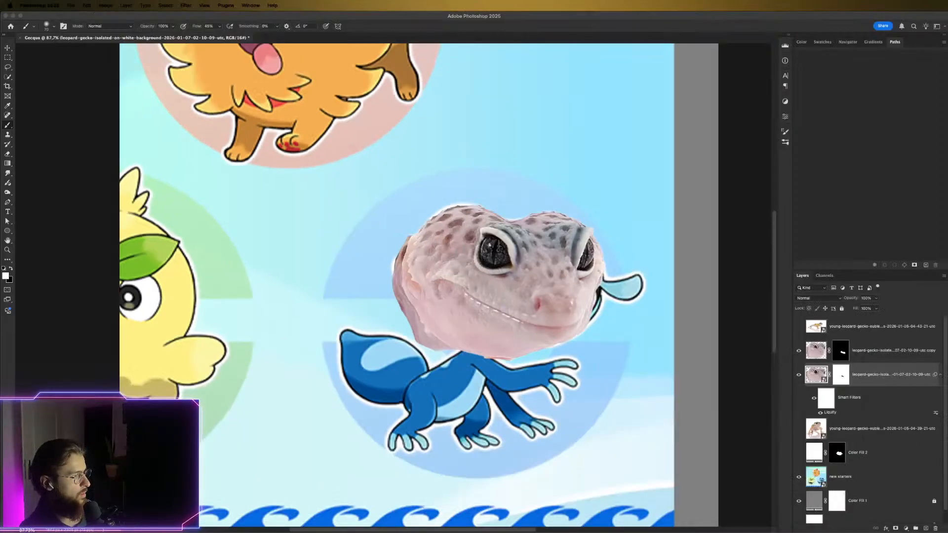
# Compare the reshaped head with the cartoon, then paint black on its layer mask to fade the neck skin under the jaw
pyautogui.click(799, 376)
pyautogui.click(798, 376)
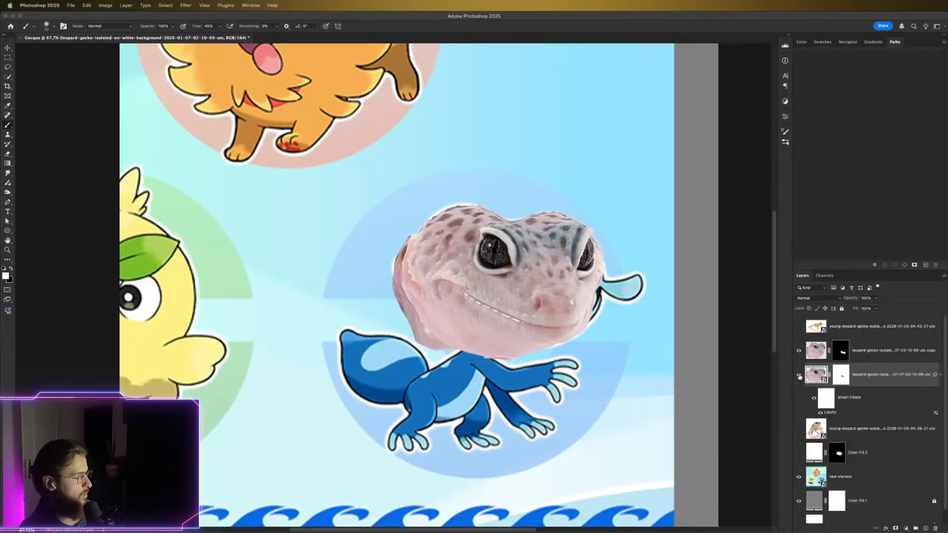
pyautogui.click(847, 379)
pyautogui.scroll(2, 415, 327)
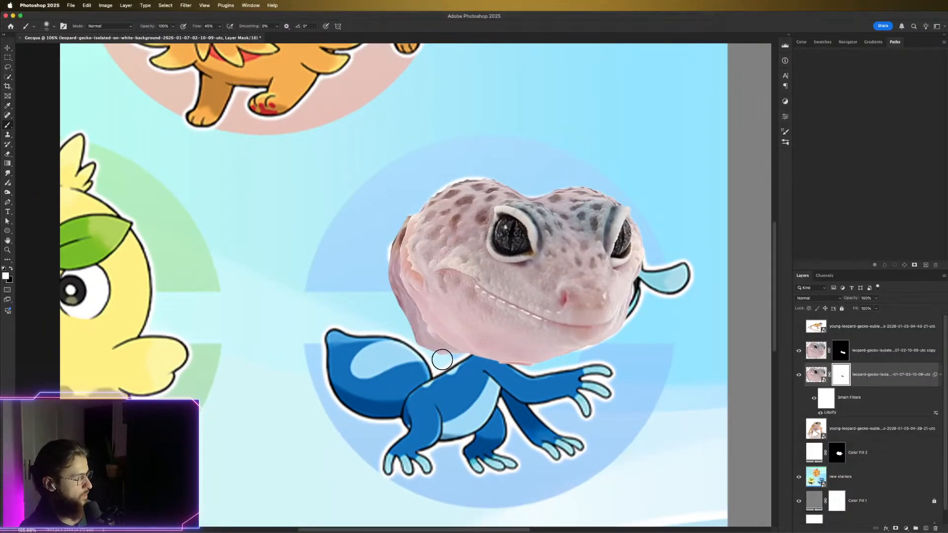
pyautogui.moveTo(413, 335); pyautogui.dragTo(425, 349)
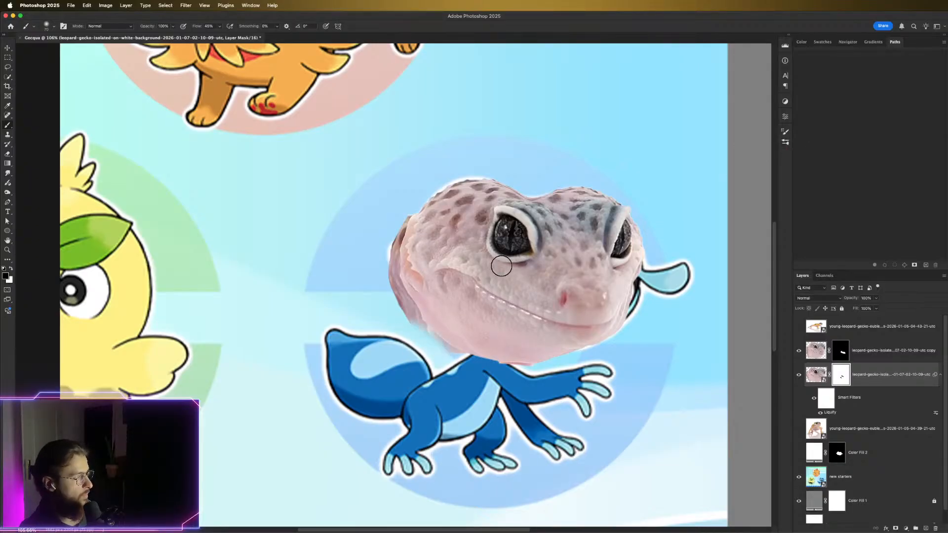
# Switch to the 70 px Hard Round brush and mask away the leftover neck skin along the jaw and rear cheek
pyautogui.scroll(3, 501, 266)
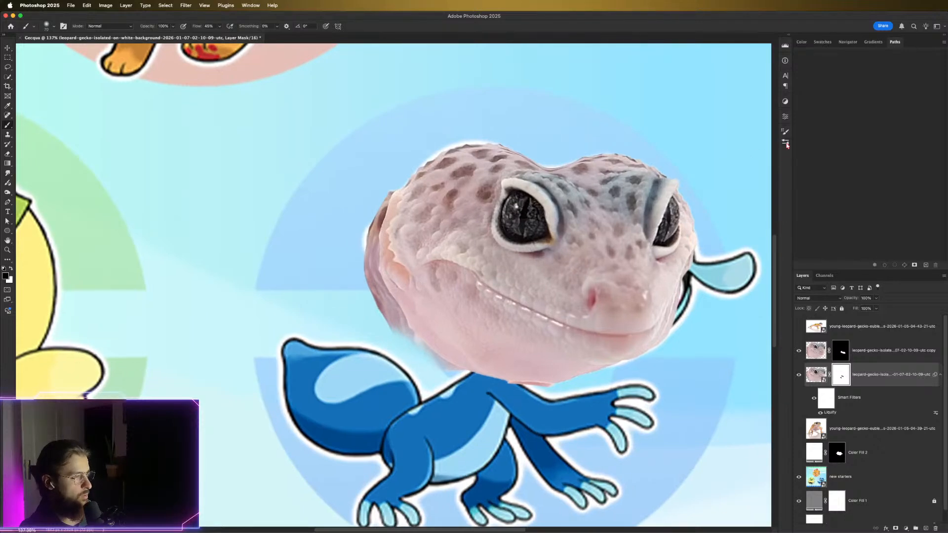
pyautogui.click(785, 144)
pyautogui.click(672, 260)
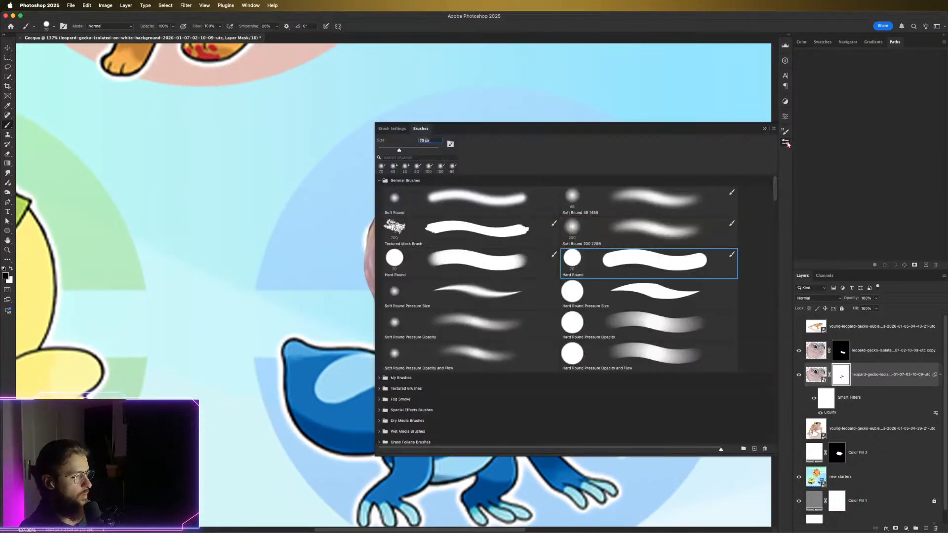
pyautogui.click(785, 143)
pyautogui.scroll(5, 546, 420)
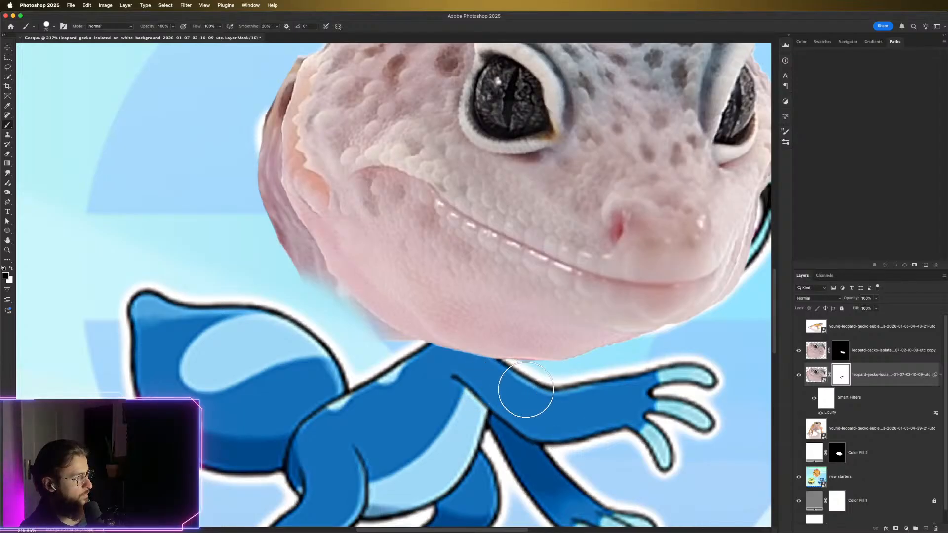
pyautogui.moveTo(388, 355)
pyautogui.mouseDown()
pyautogui.moveTo(331, 320)
pyautogui.moveTo(406, 368)
pyautogui.moveTo(317, 317)
pyautogui.moveTo(274, 229)
pyautogui.moveTo(226, 174)
pyautogui.moveTo(240, 241)
pyautogui.moveTo(250, 180)
pyautogui.moveTo(249, 253)
pyautogui.moveTo(264, 133)
pyautogui.moveTo(279, 115)
pyautogui.moveTo(266, 155)
pyautogui.mouseUp()
pyautogui.scroll(3, 232, 193)
pyautogui.moveTo(493, 338); pyautogui.dragTo(608, 376)
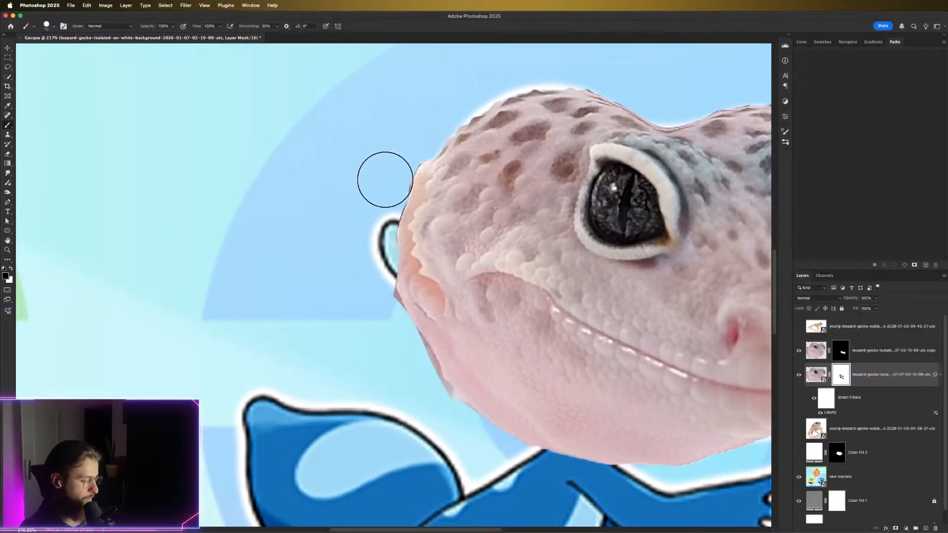
# Clean up the masked edge along the back of the head and jaw with a smaller hard brush
pyautogui.press('[')
pyautogui.press('[')
pyautogui.press('[')
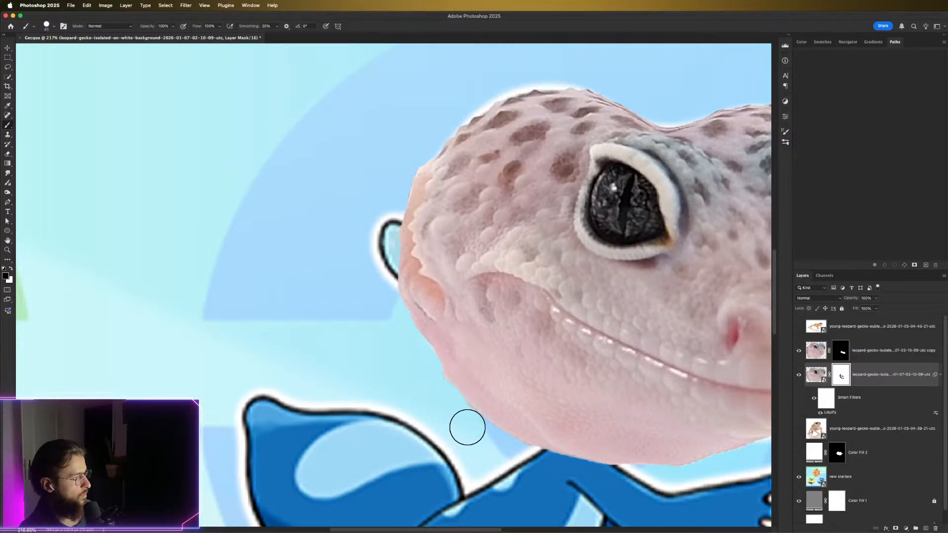
pyautogui.moveTo(519, 378); pyautogui.dragTo(410, 343)
pyautogui.hscroll(5, 411, 343)
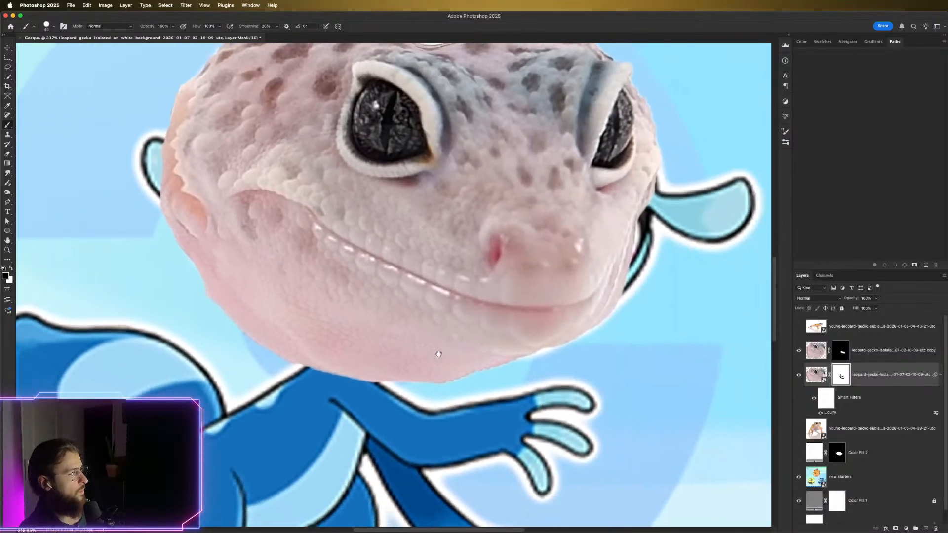
pyautogui.scroll(-5, 425, 294)
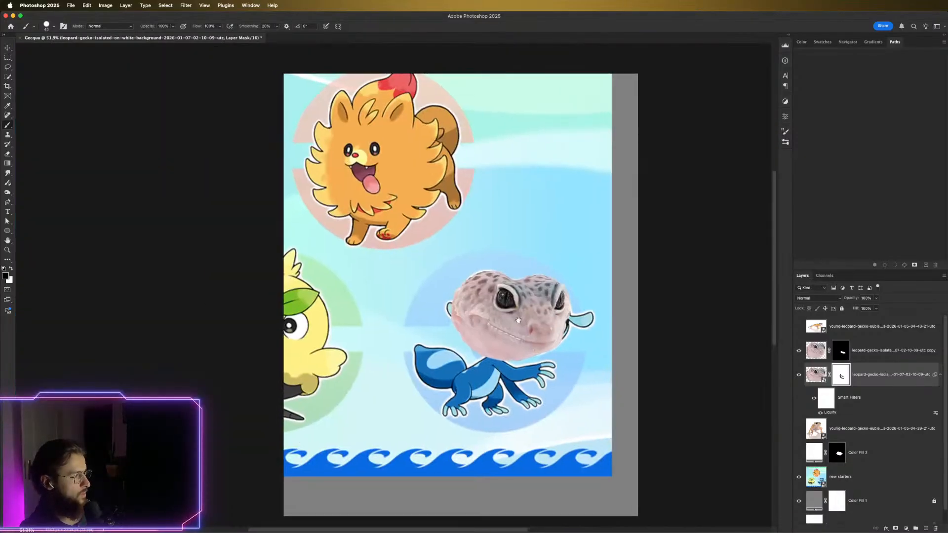
pyautogui.scroll(4, 522, 322)
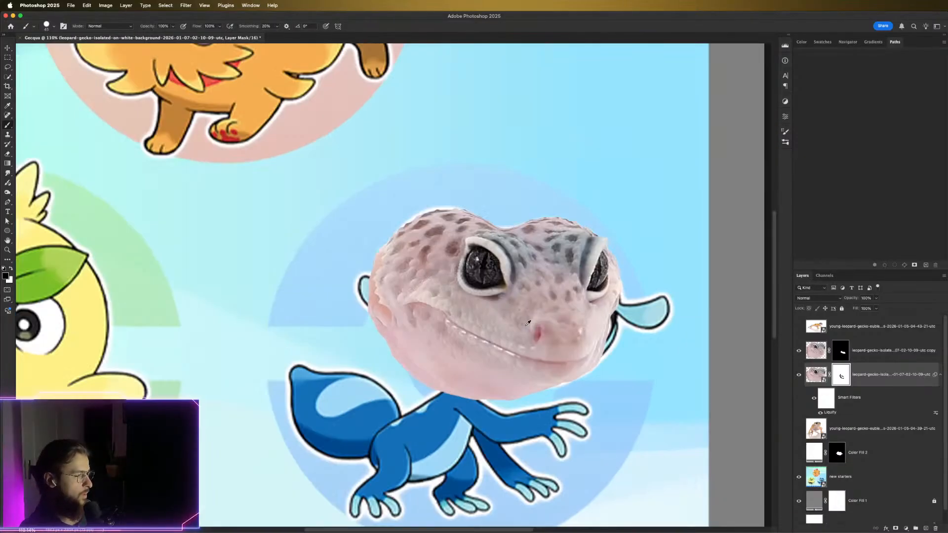
# Toggle the mouth patch layer and the main gecko head layer to compare the composite with the original cartoon head
pyautogui.click(799, 351)
pyautogui.click(799, 351)
pyautogui.click(799, 350)
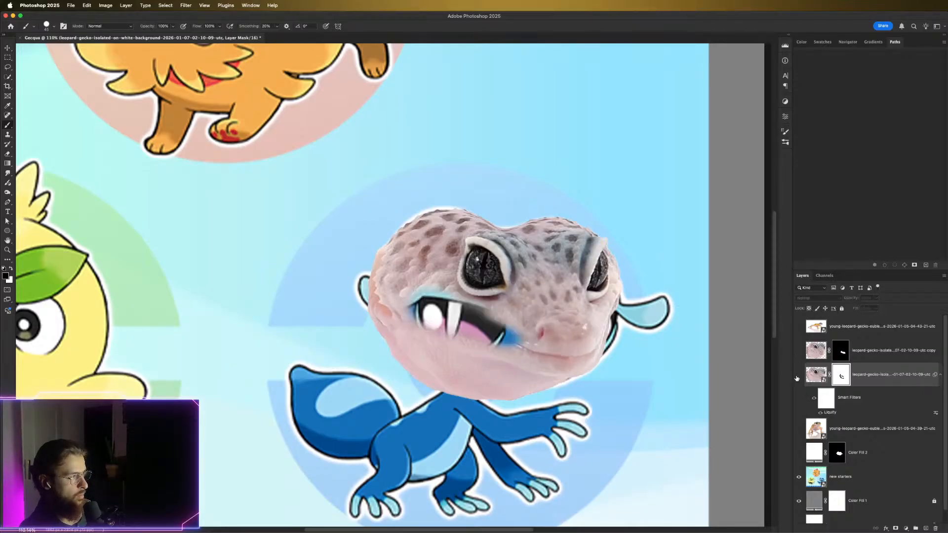
pyautogui.click(798, 374)
pyautogui.click(798, 375)
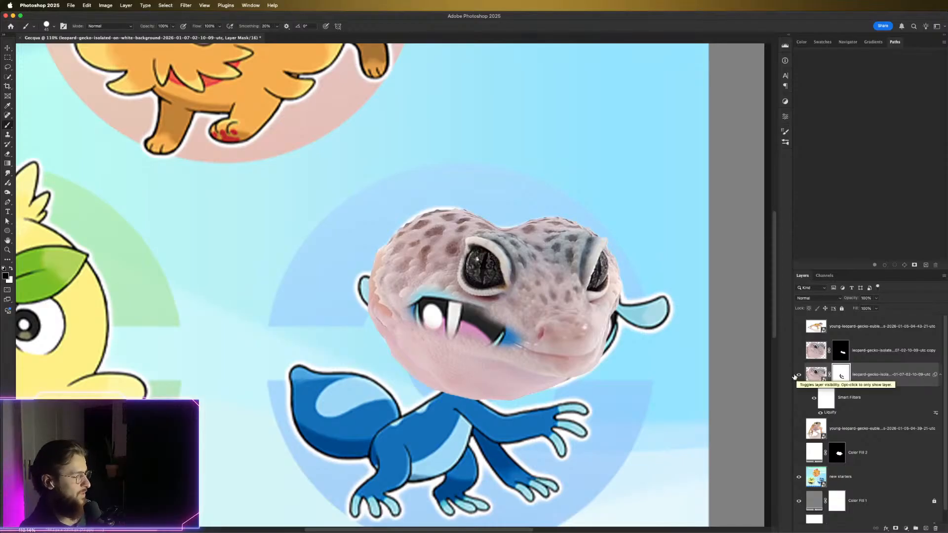
pyautogui.click(798, 375)
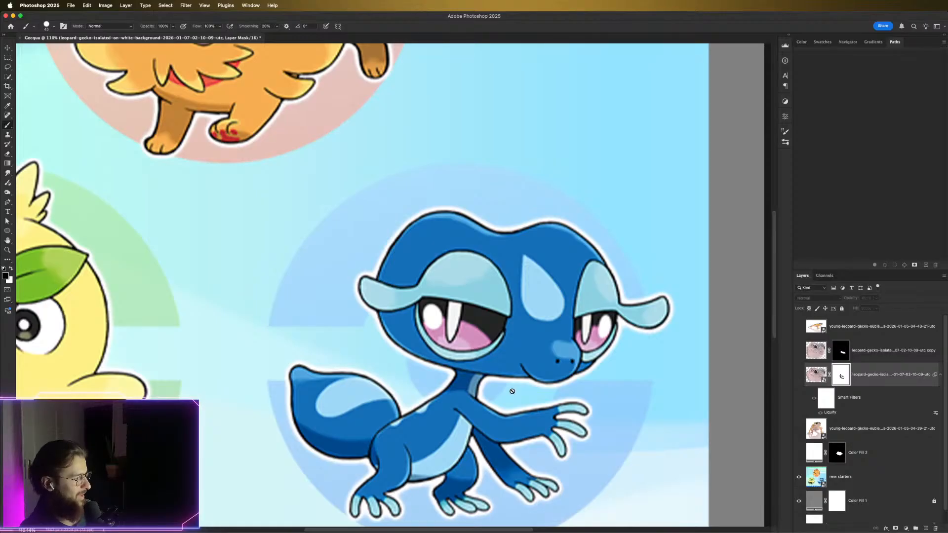
pyautogui.scroll(-2, 482, 366)
pyautogui.hscroll(-2, 481, 365)
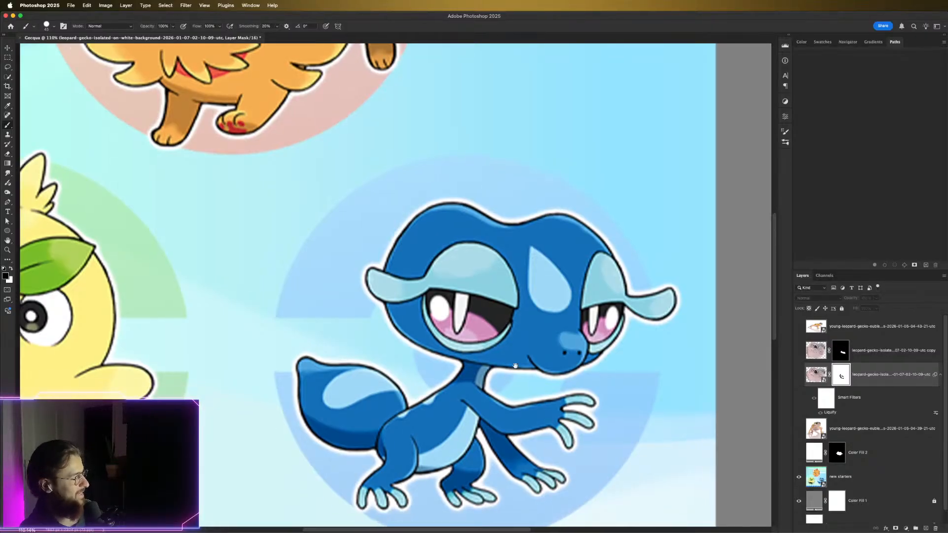
# Turn both gecko layers back on one at a time and recheck what each contributes to the mouth and head shape
pyautogui.click(799, 350)
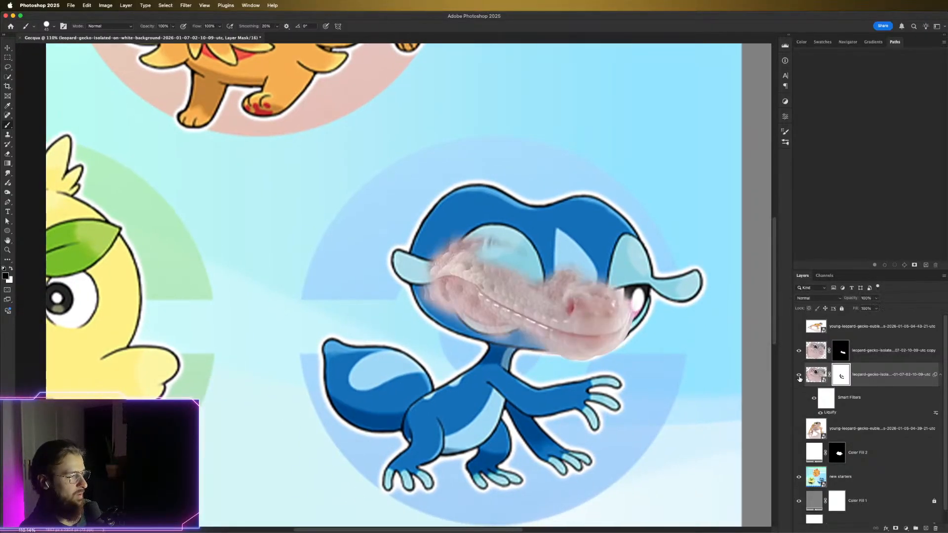
pyautogui.click(798, 375)
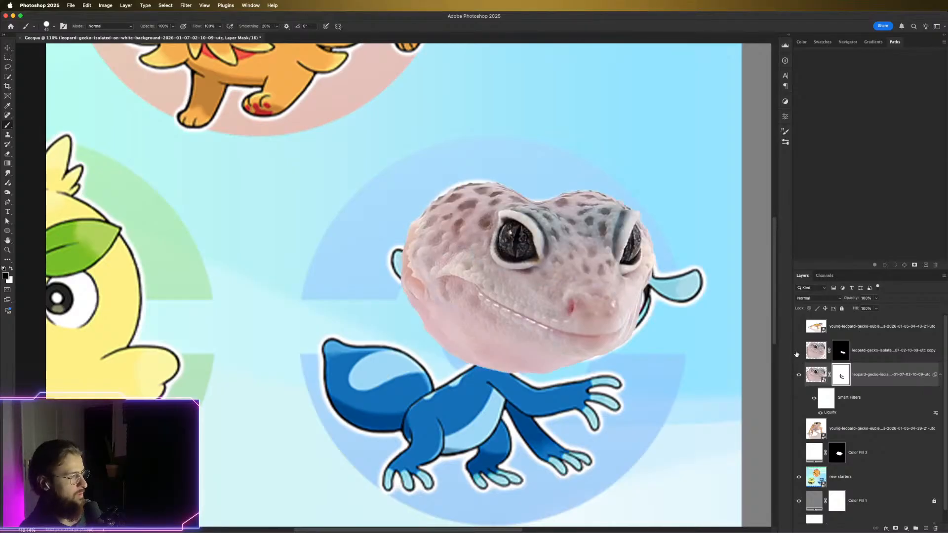
pyautogui.click(796, 354)
pyautogui.click(798, 373)
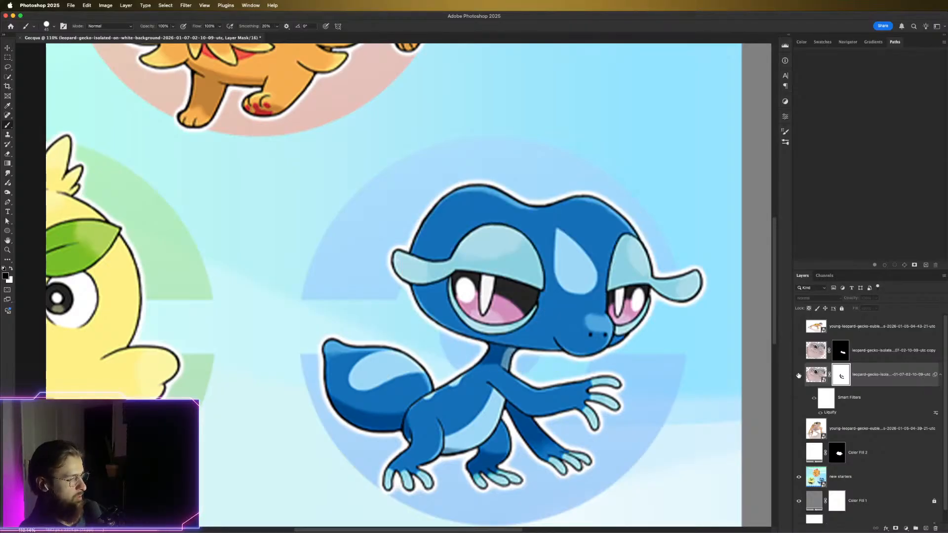
pyautogui.click(798, 374)
pyautogui.click(798, 351)
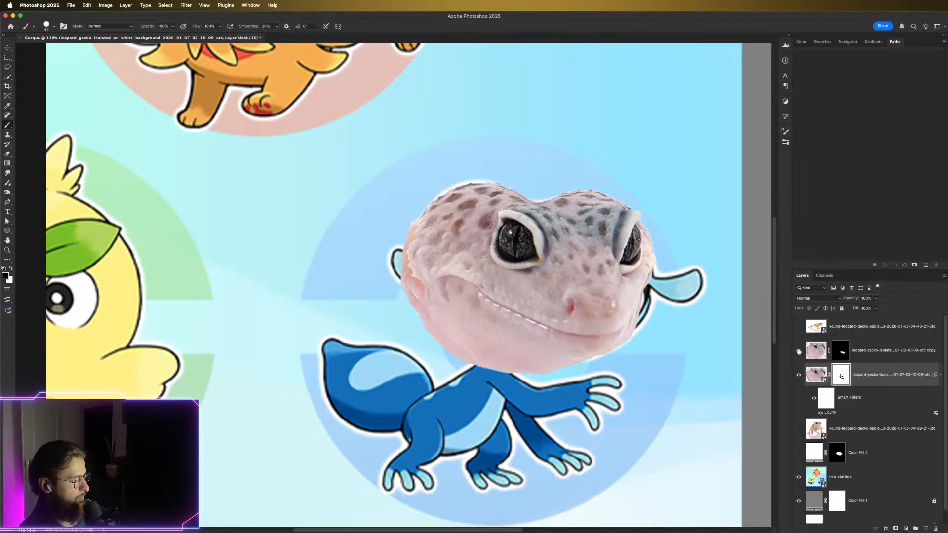
pyautogui.click(798, 351)
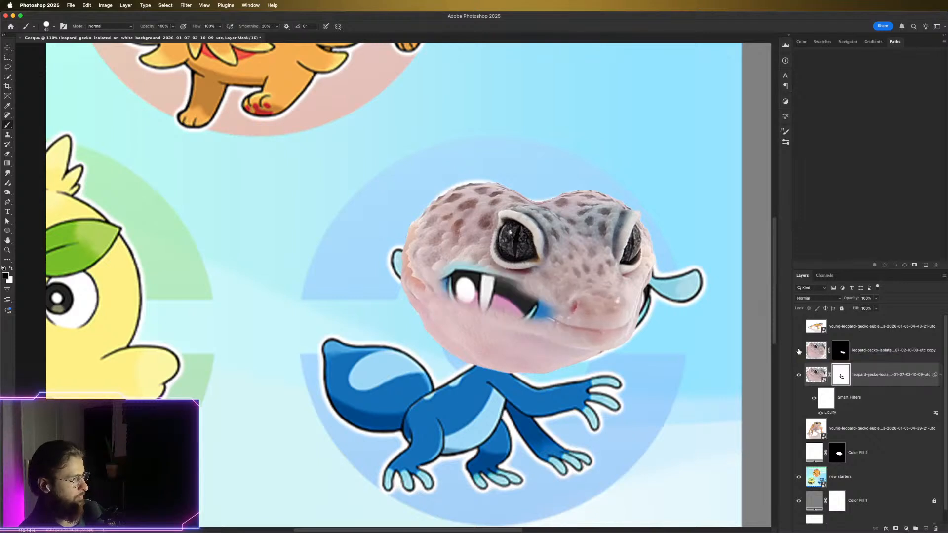
pyautogui.click(798, 375)
pyautogui.click(798, 375)
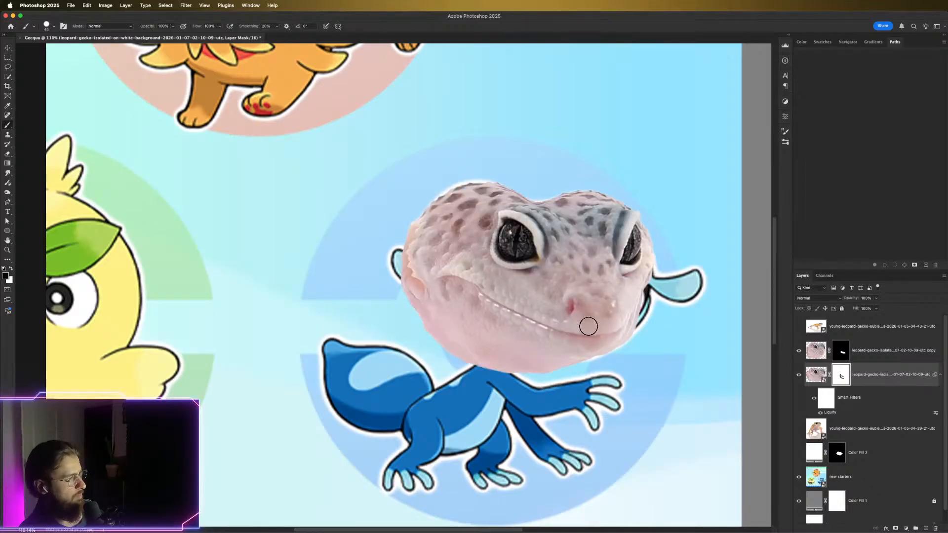
pyautogui.scroll(-3, 581, 306)
pyautogui.scroll(3, 581, 306)
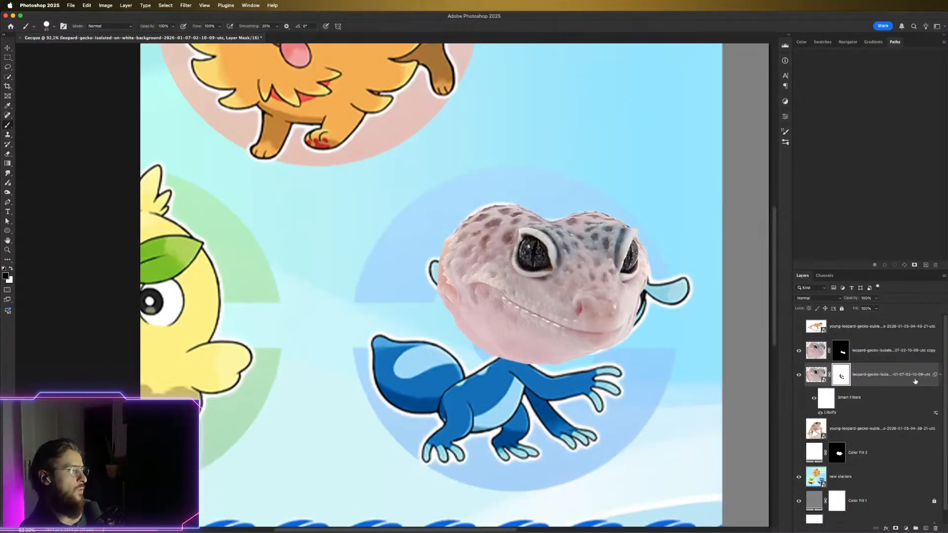
# Group the main gecko head layer with its mouth patch copy, and expand the new group
pyautogui.keyDown('shift'); pyautogui.click(902, 352); pyautogui.keyUp('shift')
pyautogui.press('super+g')
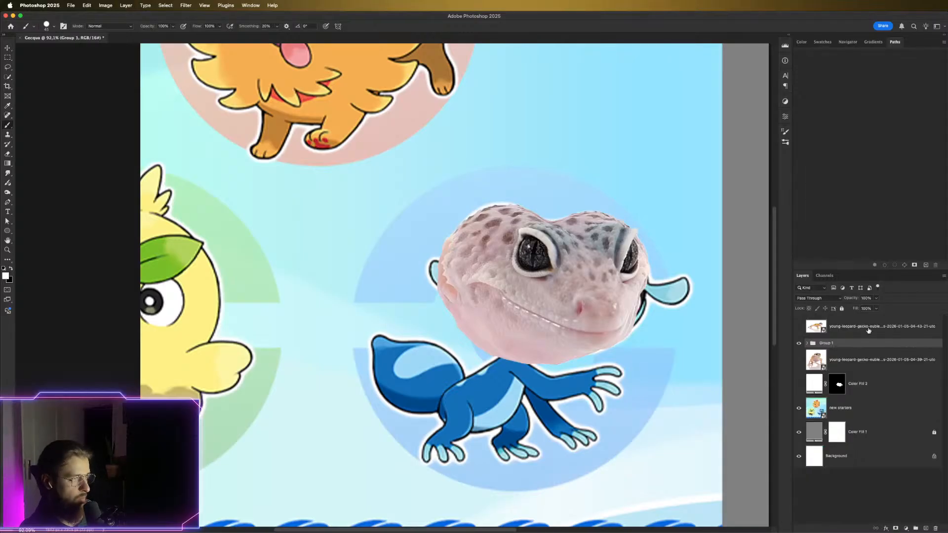
pyautogui.click(806, 343)
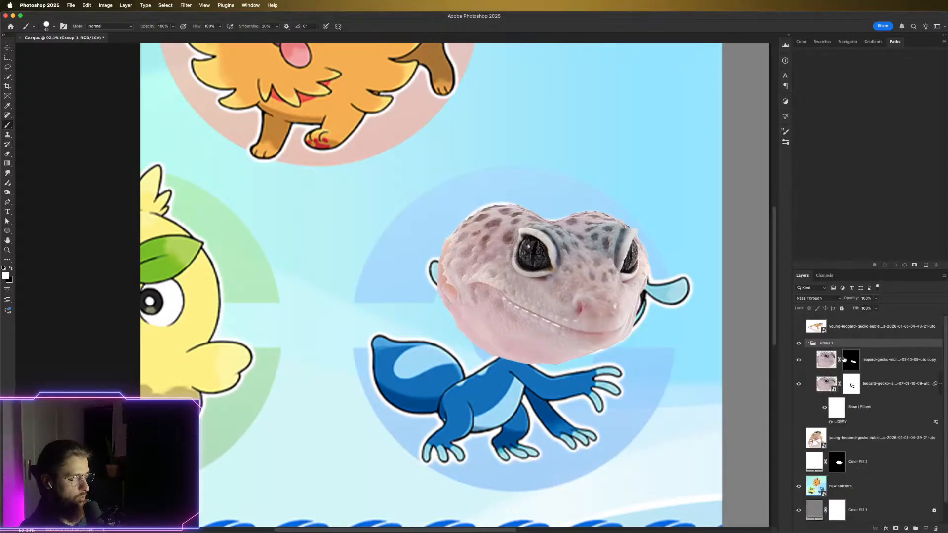
# Add a Hue/Saturation adjustment layer above the mouth patch copy, and test Colorize before switching it back off
pyautogui.click(824, 359)
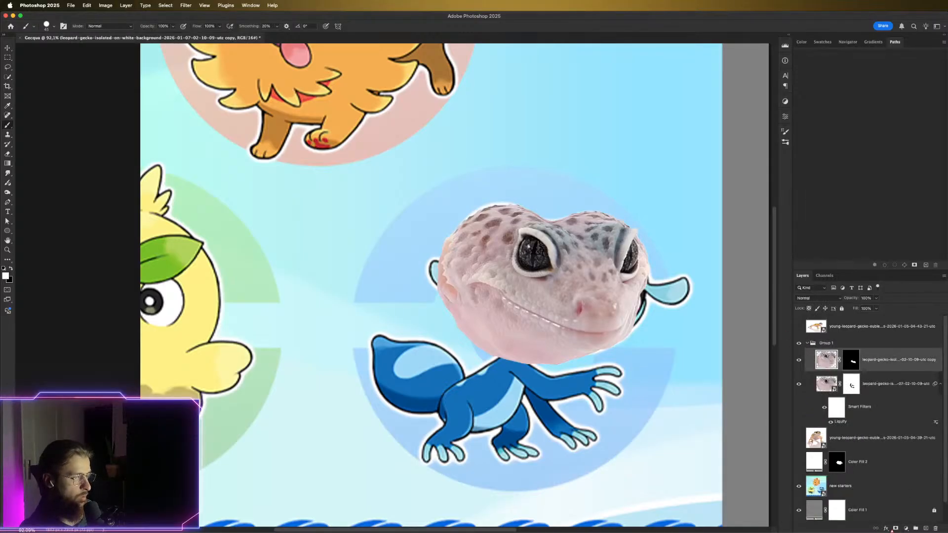
pyautogui.click(904, 529)
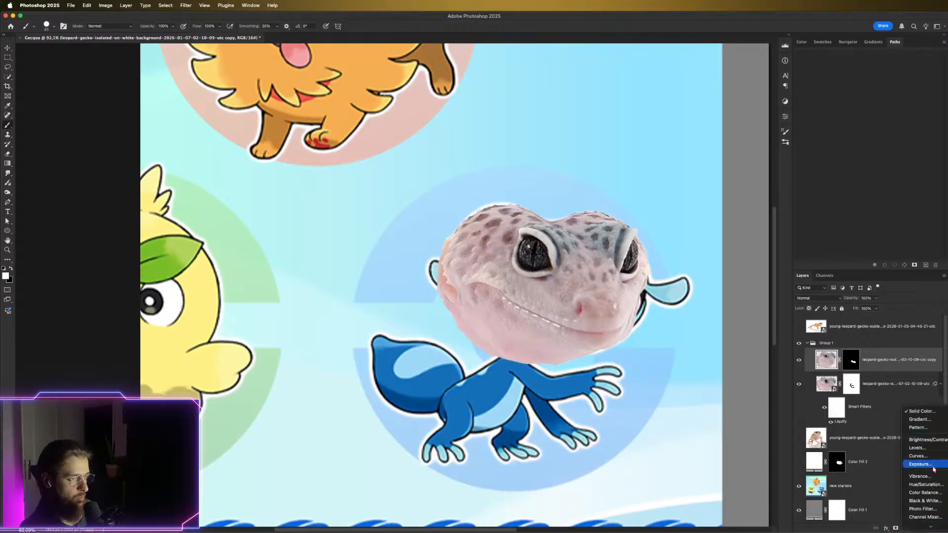
pyautogui.click(932, 486)
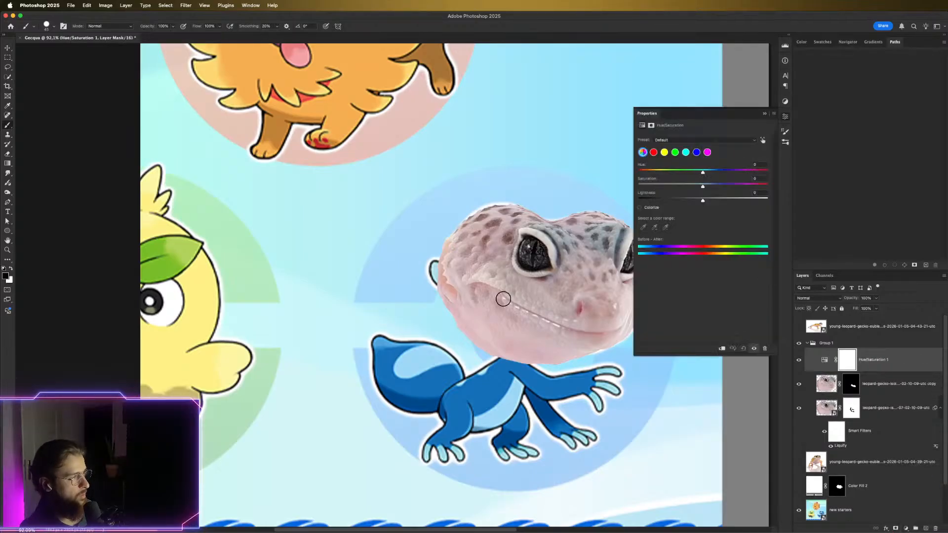
pyautogui.moveTo(501, 296); pyautogui.dragTo(469, 356)
pyautogui.click(651, 208)
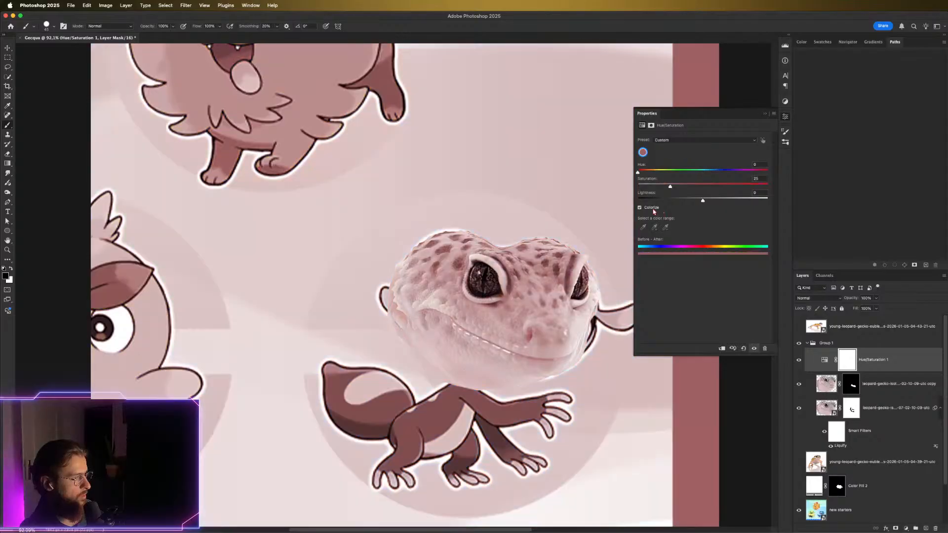
pyautogui.click(651, 208)
pyautogui.click(785, 118)
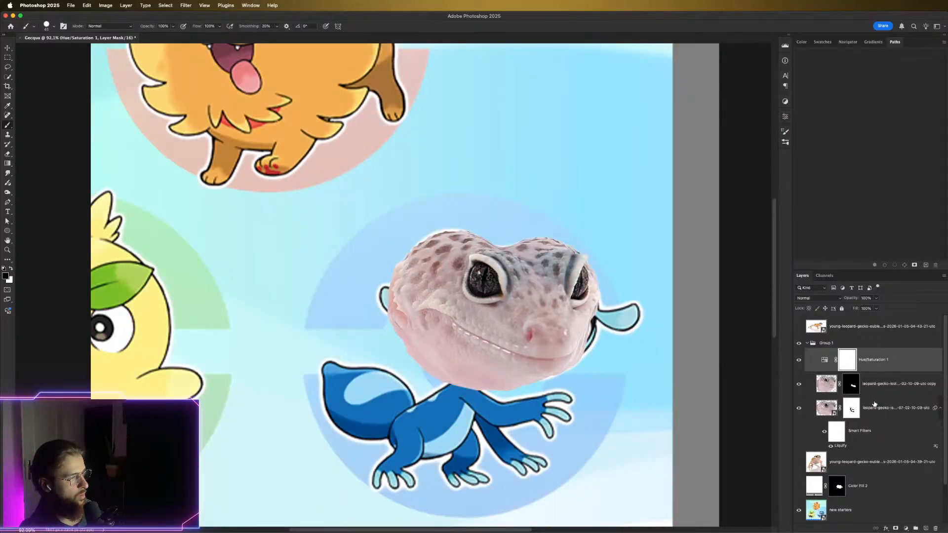
# Shift the adjustment's hue to +24 and set the gecko group's blend mode to Normal, confining the colour change to the head
pyautogui.doubleClick(824, 361)
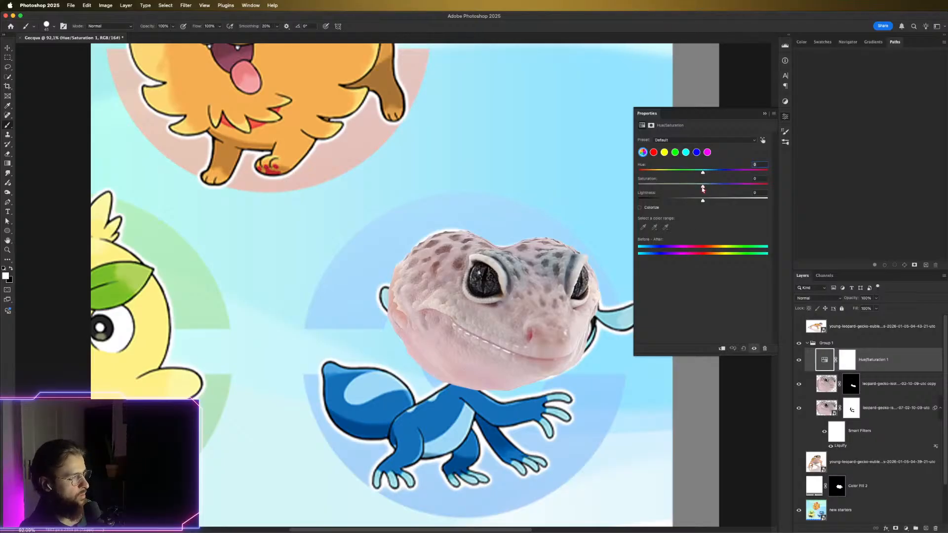
pyautogui.moveTo(711, 176)
pyautogui.mouseDown()
pyautogui.moveTo(725, 173)
pyautogui.moveTo(712, 173)
pyautogui.mouseUp()
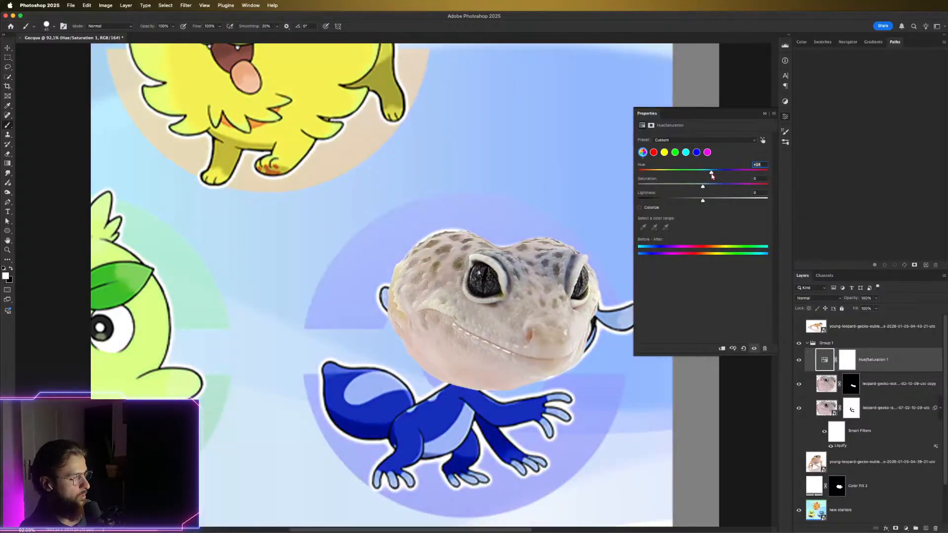
pyautogui.click(821, 343)
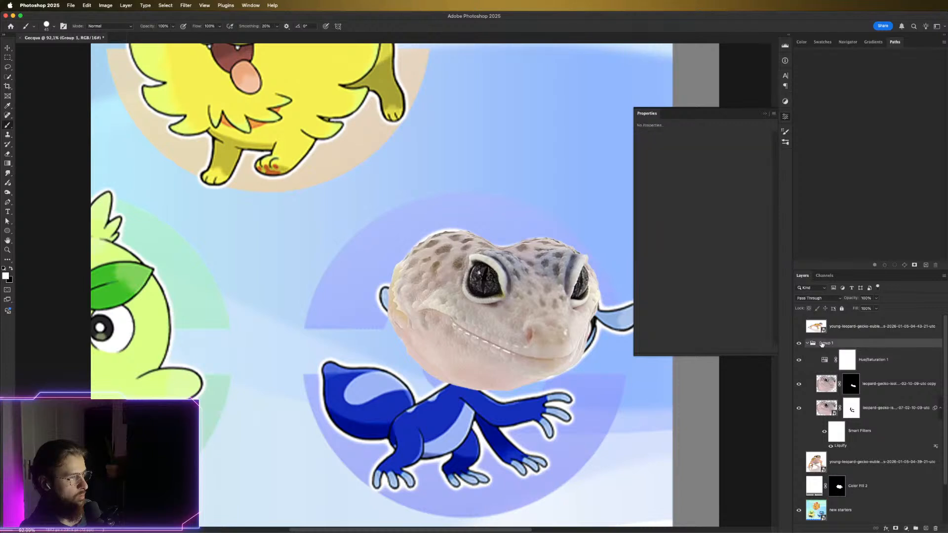
pyautogui.click(818, 298)
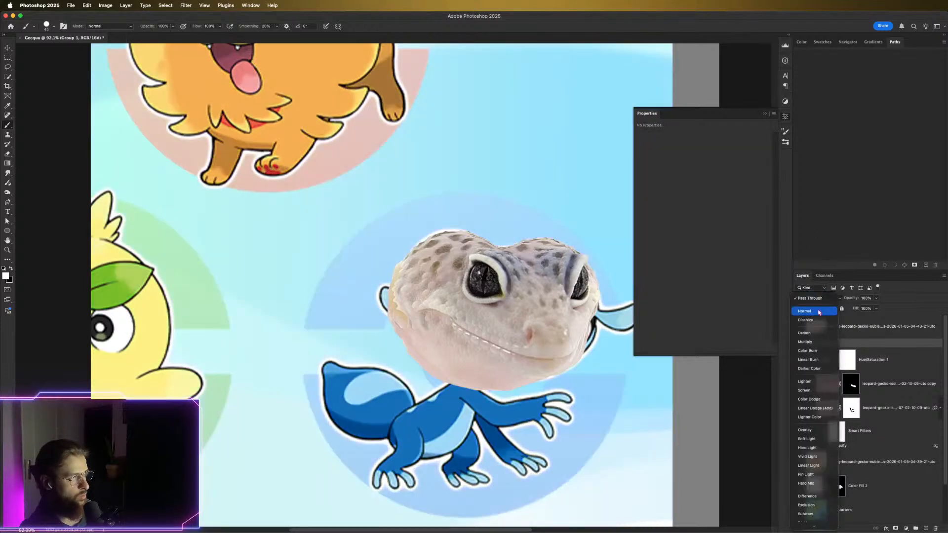
pyautogui.click(814, 311)
# Tint the gecko head blue with Hue/Saturation values of hue -146, saturation +66 and lightness -6
pyautogui.click(827, 361)
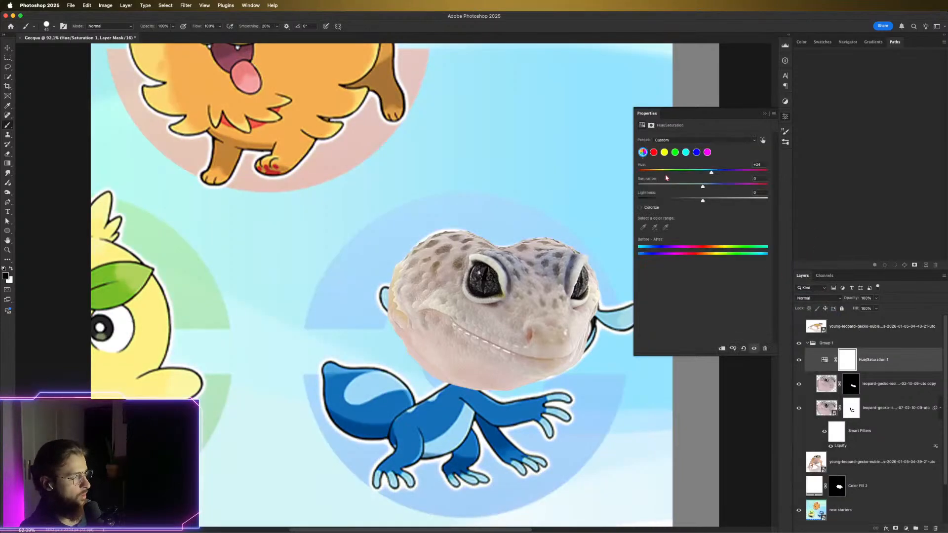
pyautogui.moveTo(710, 175); pyautogui.dragTo(650, 179)
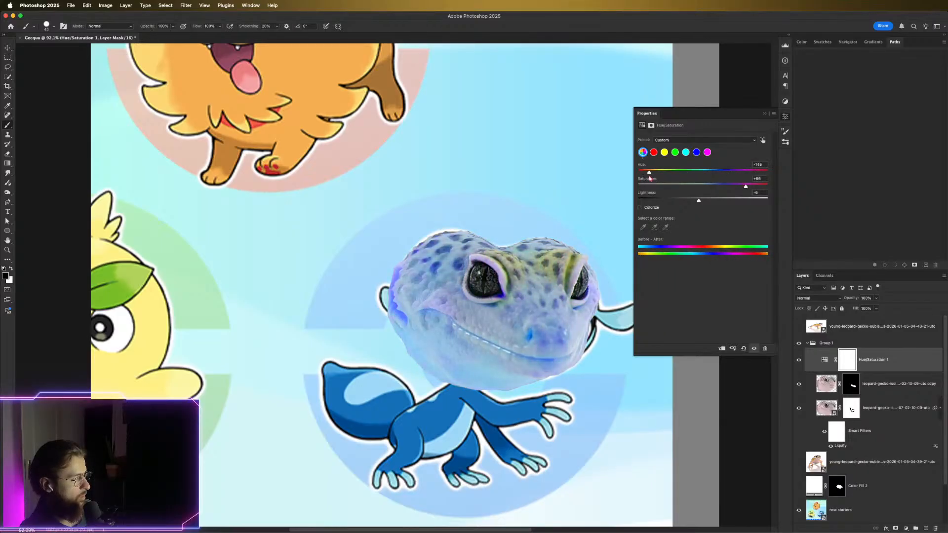
pyautogui.moveTo(646, 178)
pyautogui.mouseDown()
pyautogui.moveTo(669, 182)
pyautogui.moveTo(650, 179)
pyautogui.mouseUp()
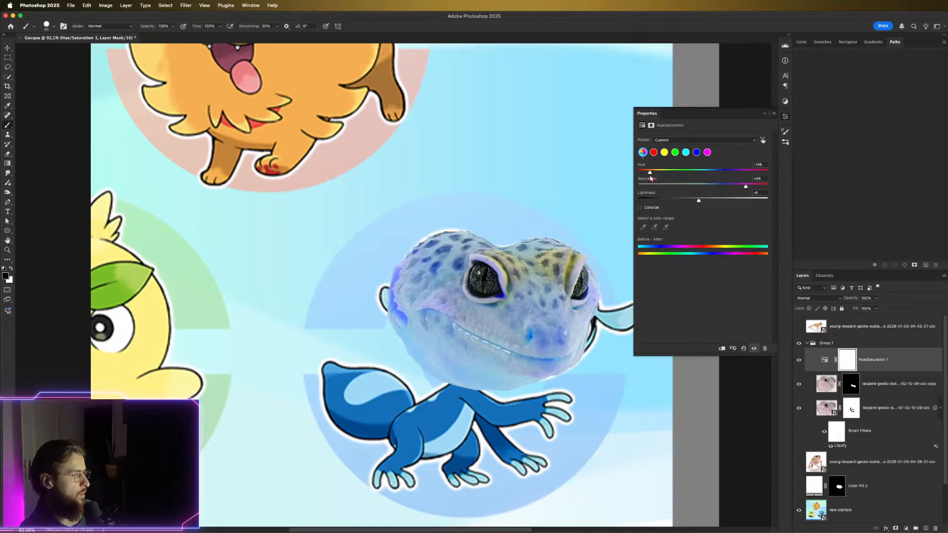
pyautogui.click(784, 117)
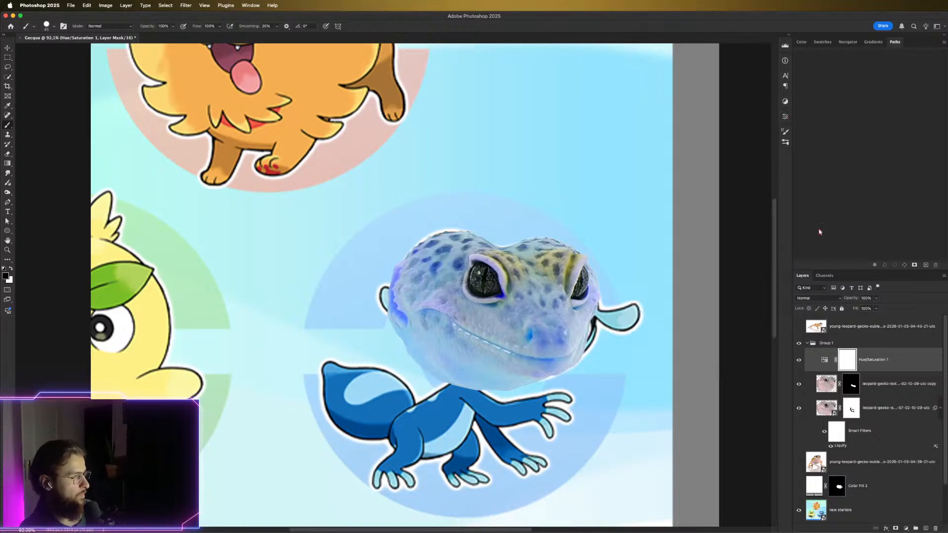
# Toggle the gecko group's visibility to compare the tinted head's colour with the cartoon's blue head
pyautogui.click(799, 342)
pyautogui.click(798, 343)
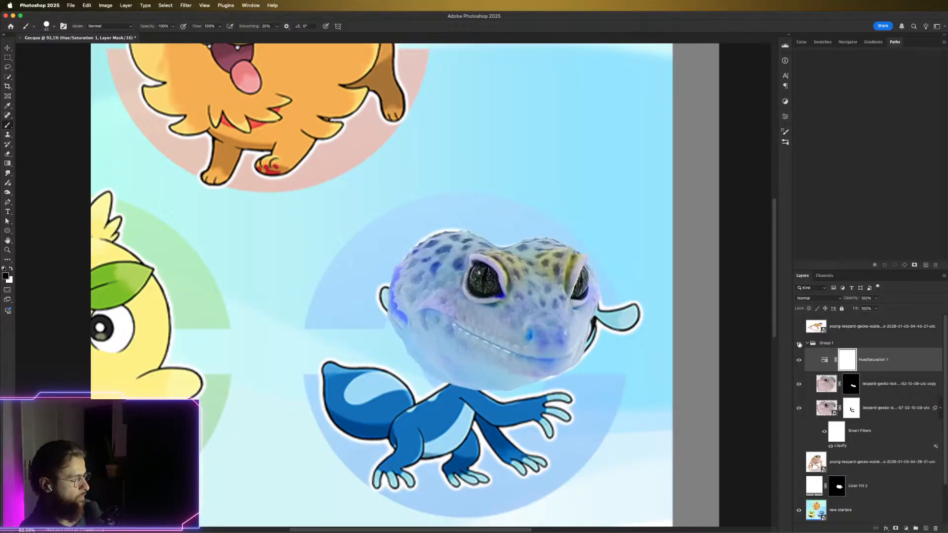
pyautogui.click(799, 343)
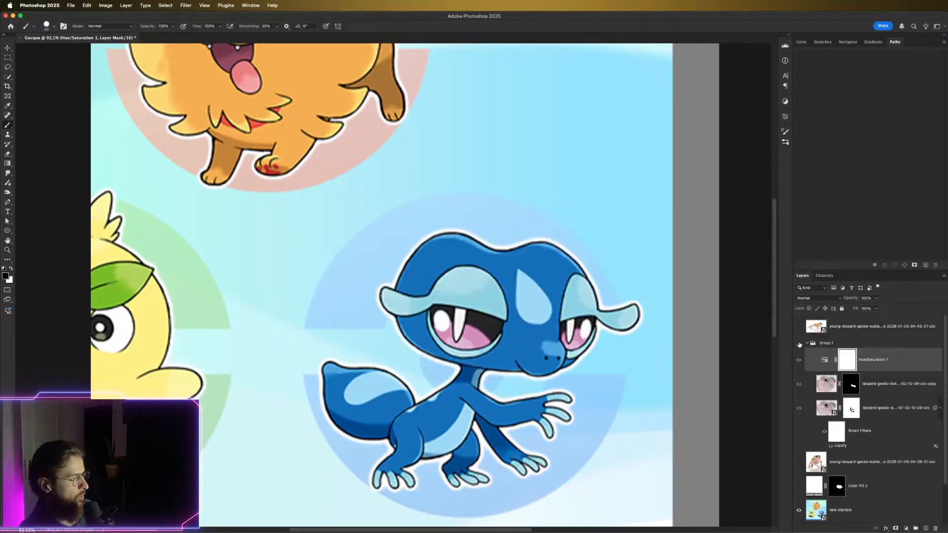
pyautogui.click(798, 343)
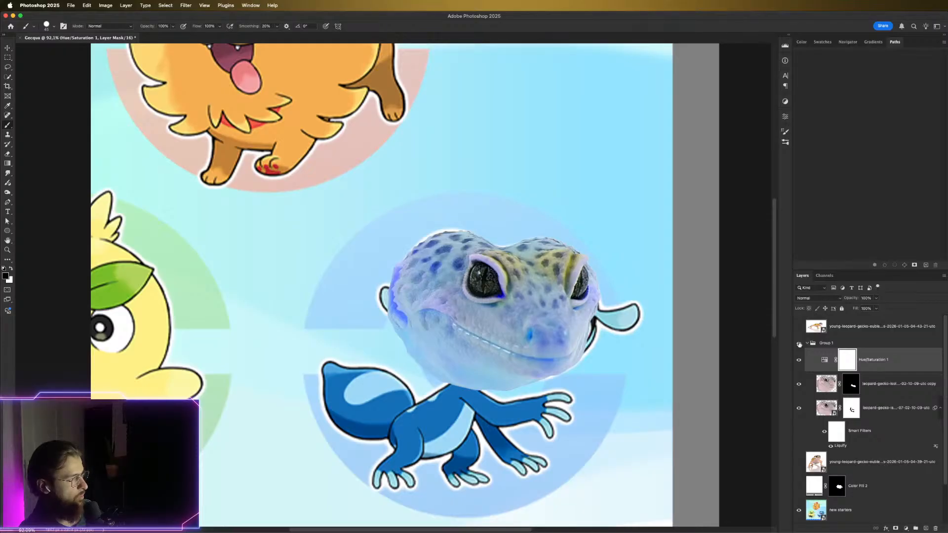
pyautogui.click(799, 343)
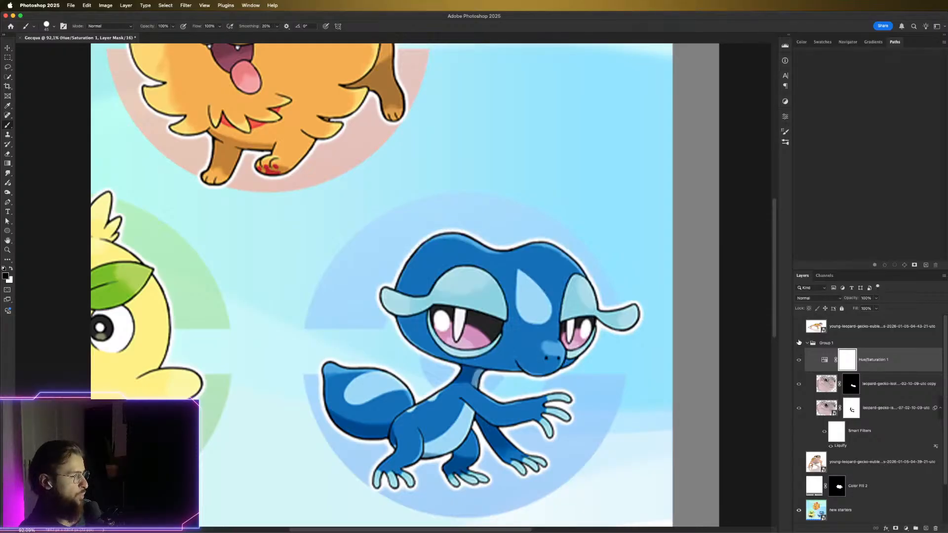
pyautogui.click(799, 343)
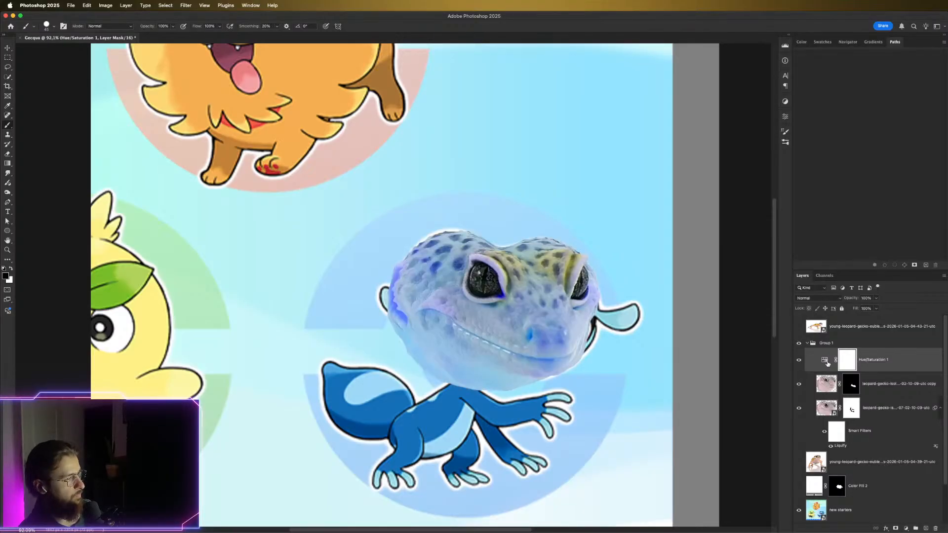
# Colorize the gecko head with hue 243 and saturation 73 in the Hue/Saturation adjustment, and hide that adjustment layer
pyautogui.doubleClick(822, 365)
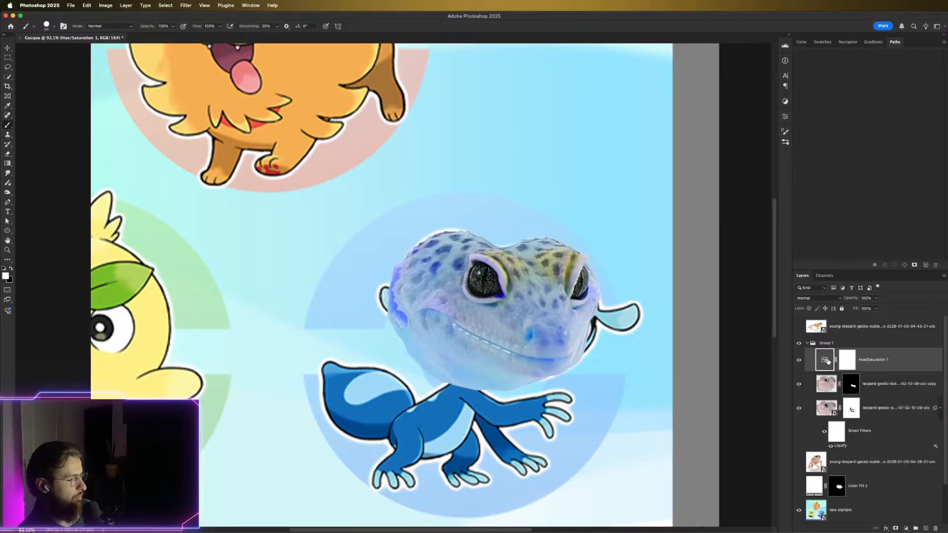
pyautogui.click(650, 207)
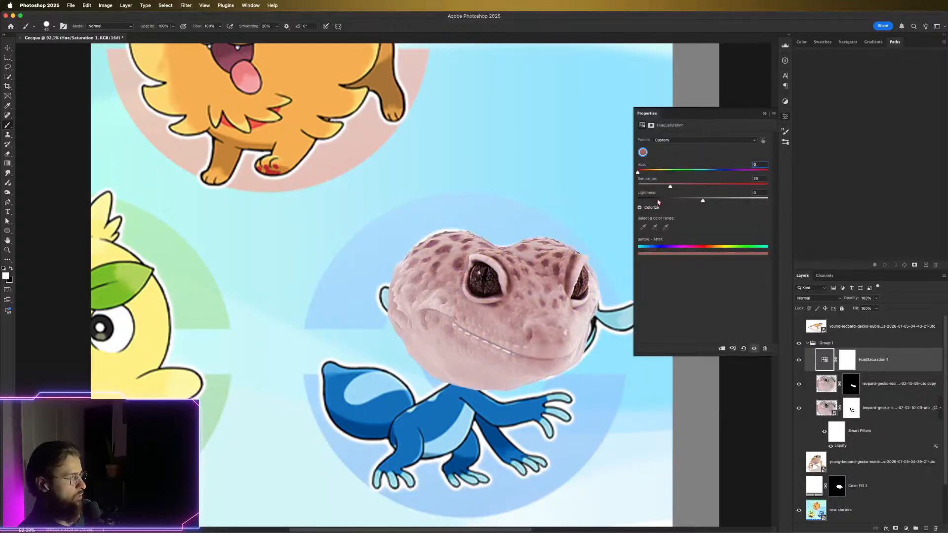
pyautogui.moveTo(712, 171); pyautogui.dragTo(733, 188)
pyautogui.click(724, 187)
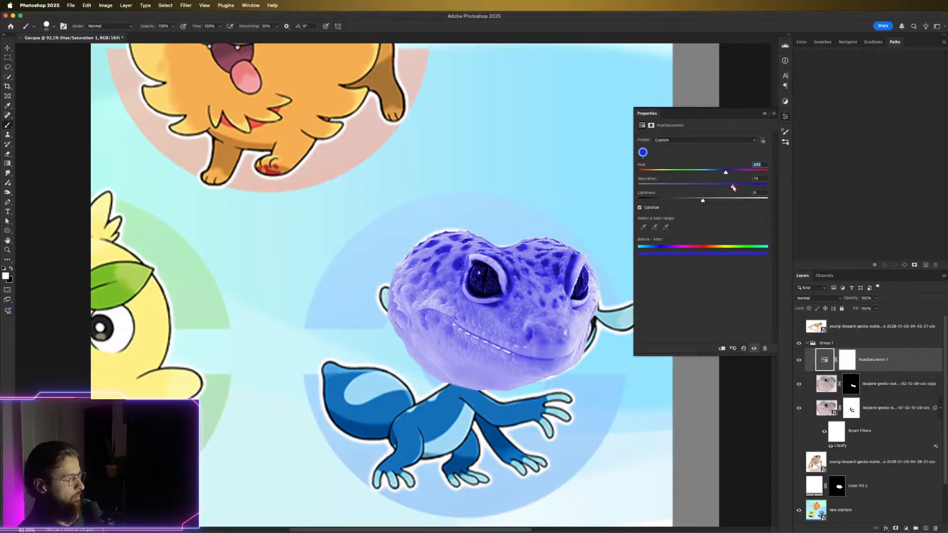
pyautogui.click(787, 117)
pyautogui.click(798, 361)
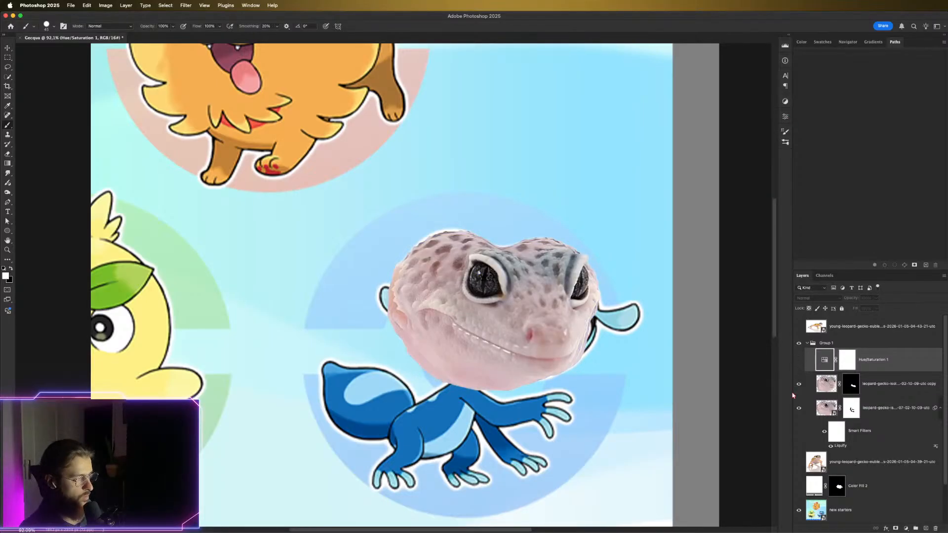
# Add a Levels adjustment above the gecko head layers and darken its midtones to 0.48
pyautogui.click(905, 528)
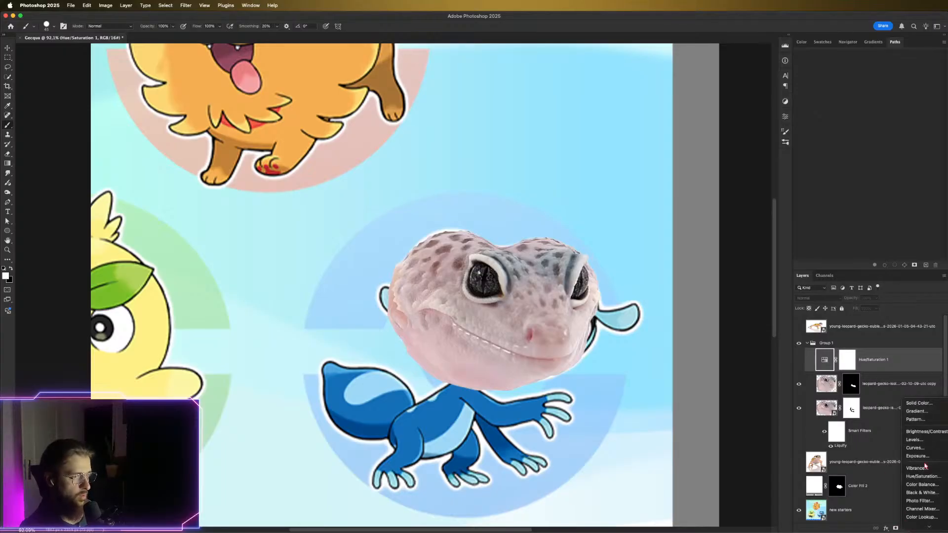
pyautogui.click(919, 445)
pyautogui.hscroll(3, 592, 178)
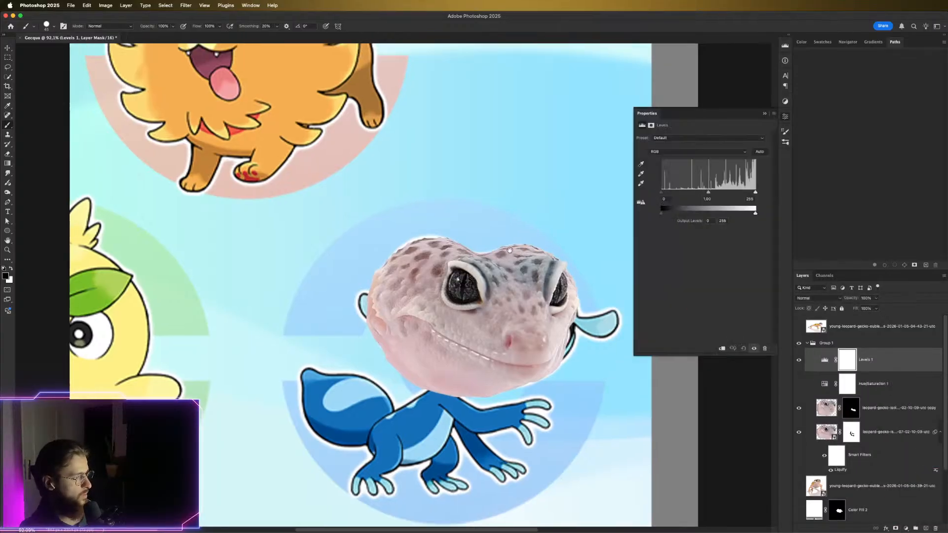
pyautogui.moveTo(708, 192)
pyautogui.mouseDown()
pyautogui.moveTo(695, 193)
pyautogui.moveTo(724, 197)
pyautogui.mouseUp()
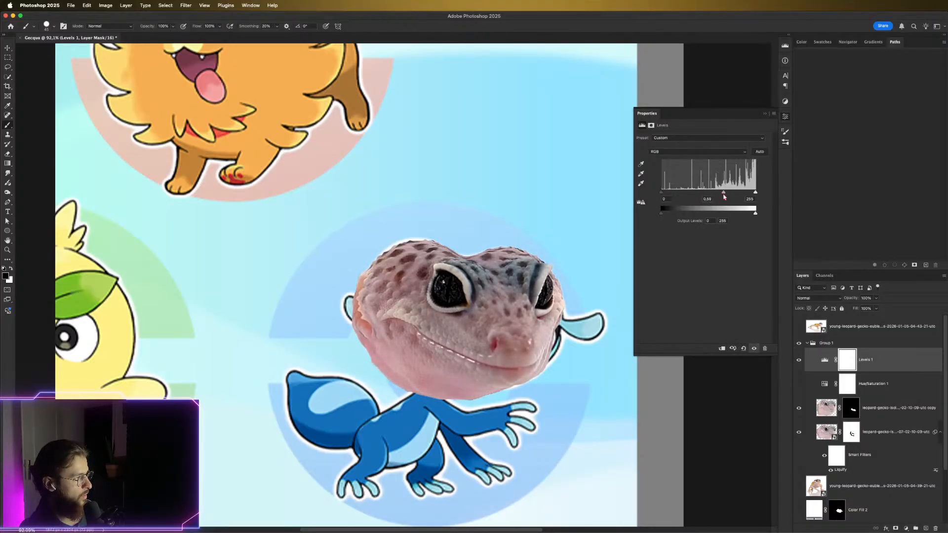
pyautogui.moveTo(661, 194)
pyautogui.mouseDown()
pyautogui.moveTo(673, 196)
pyautogui.moveTo(649, 196)
pyautogui.mouseUp()
pyautogui.moveTo(755, 192); pyautogui.dragTo(784, 218)
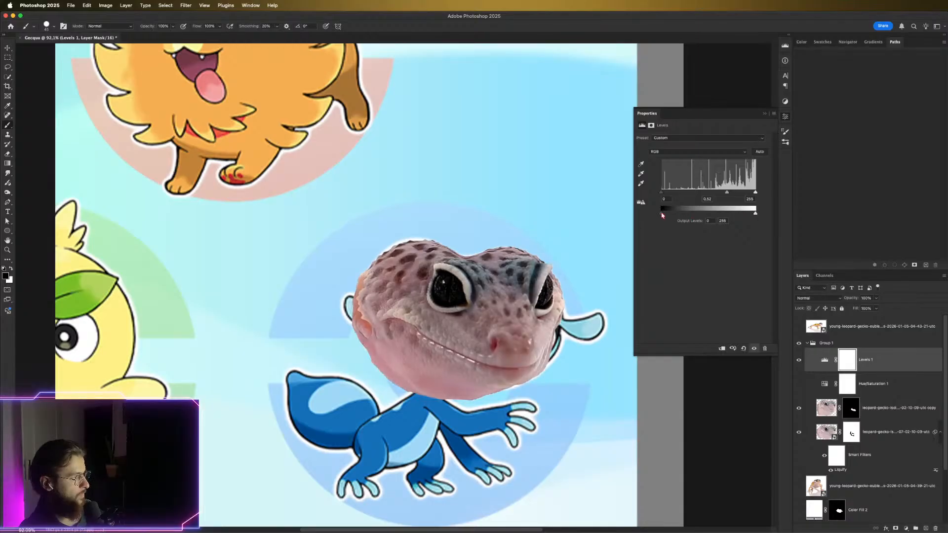
pyautogui.moveTo(662, 215); pyautogui.dragTo(642, 217)
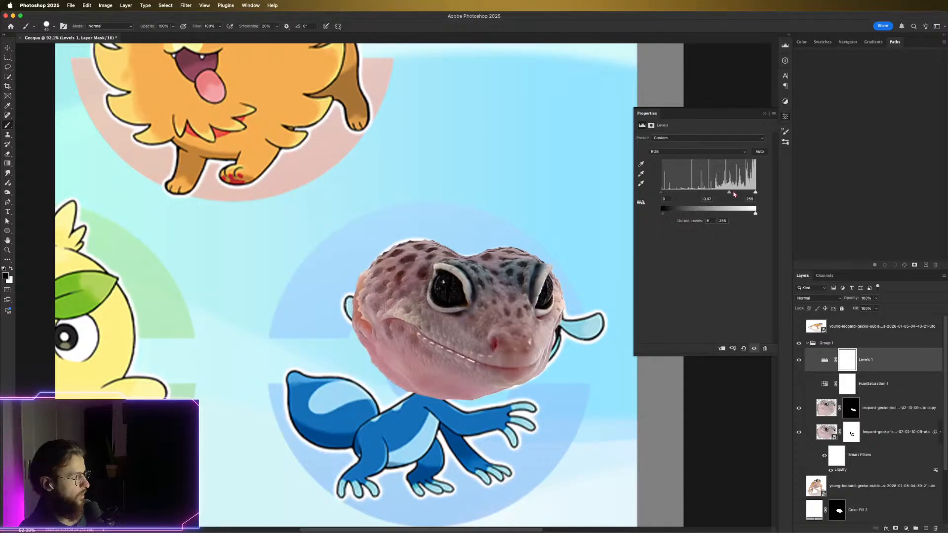
pyautogui.moveTo(727, 193); pyautogui.dragTo(725, 193)
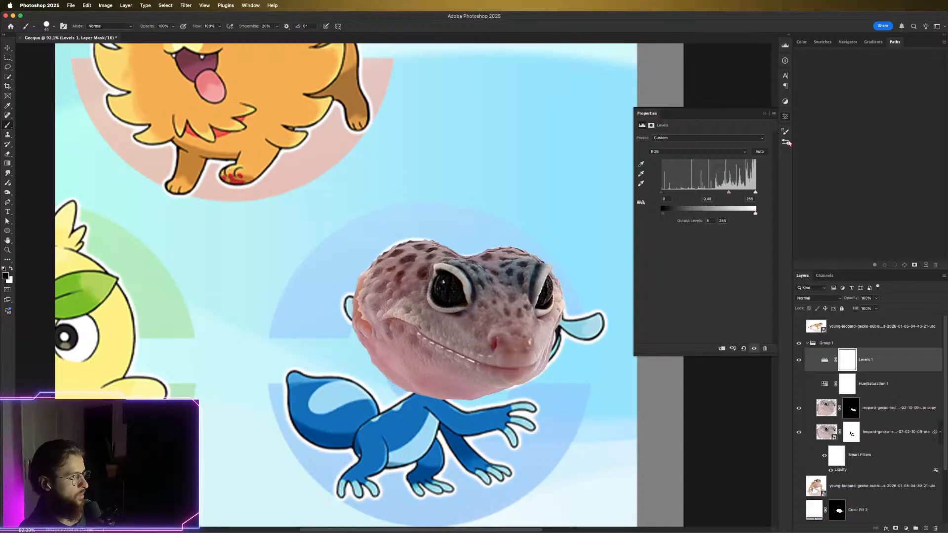
pyautogui.click(785, 117)
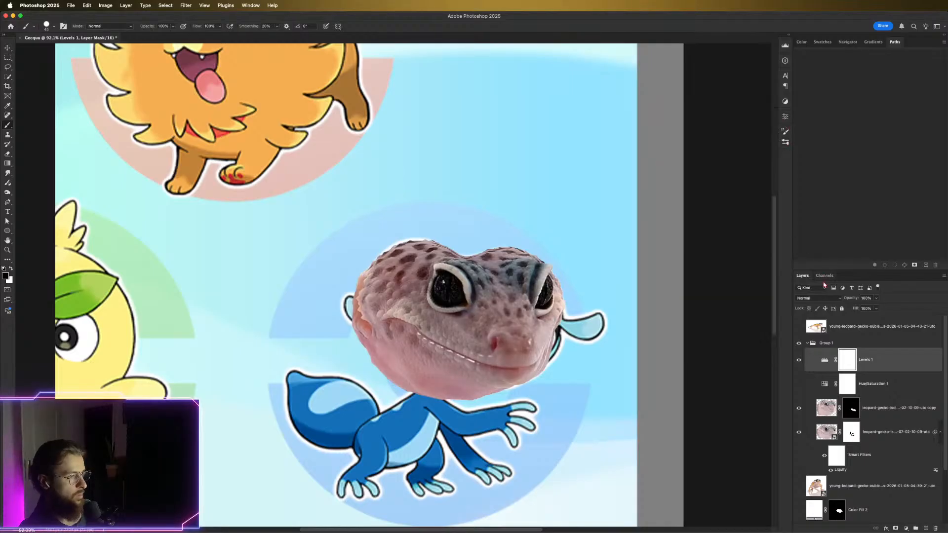
# Show the Hue/Saturation adjustment above Levels and set its colorize values to hue 209, saturation 69 and lightness -25
pyautogui.click(799, 384)
pyautogui.moveTo(823, 384); pyautogui.dragTo(824, 353)
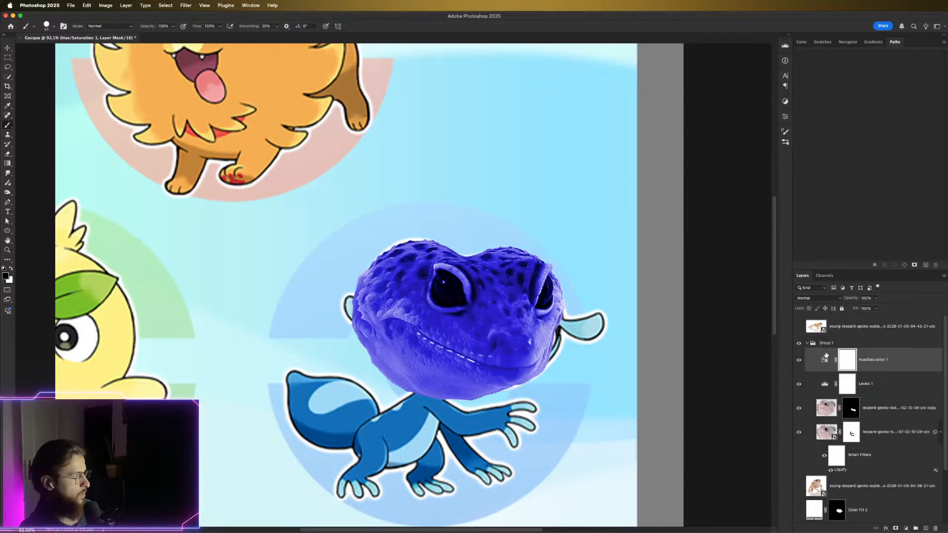
pyautogui.doubleClick(825, 359)
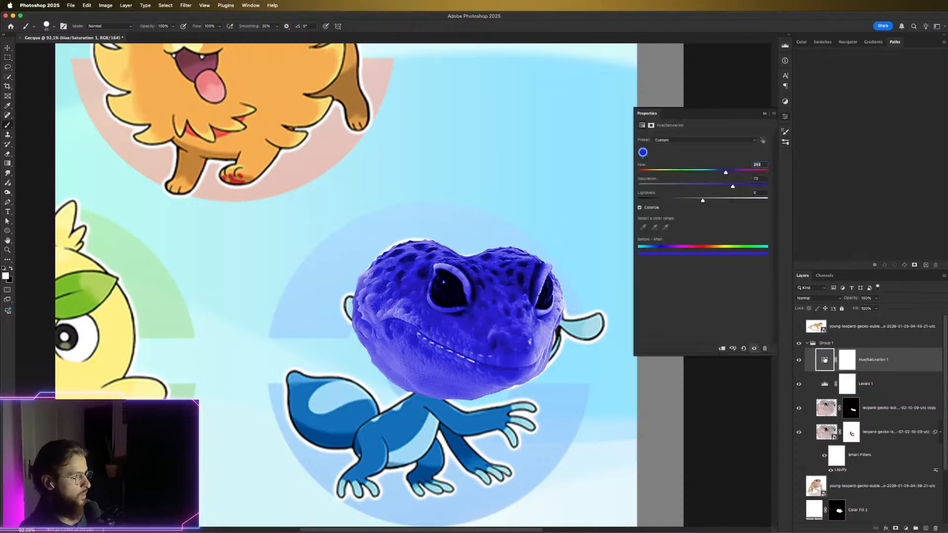
pyautogui.moveTo(718, 189); pyautogui.dragTo(692, 206)
pyautogui.moveTo(717, 172); pyautogui.dragTo(728, 188)
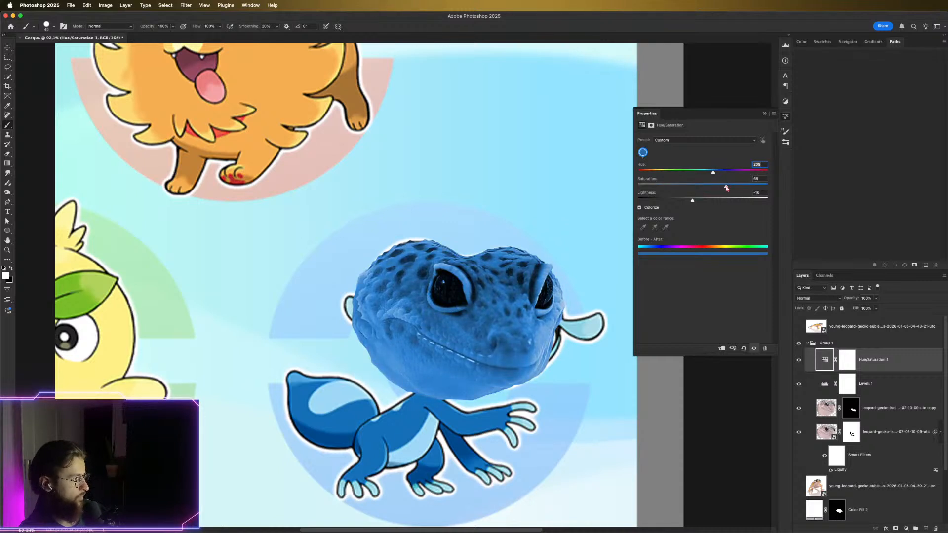
pyautogui.moveTo(725, 187); pyautogui.dragTo(699, 203)
pyautogui.moveTo(693, 205)
pyautogui.mouseDown()
pyautogui.moveTo(681, 205)
pyautogui.moveTo(726, 206)
pyautogui.moveTo(686, 204)
pyautogui.mouseUp()
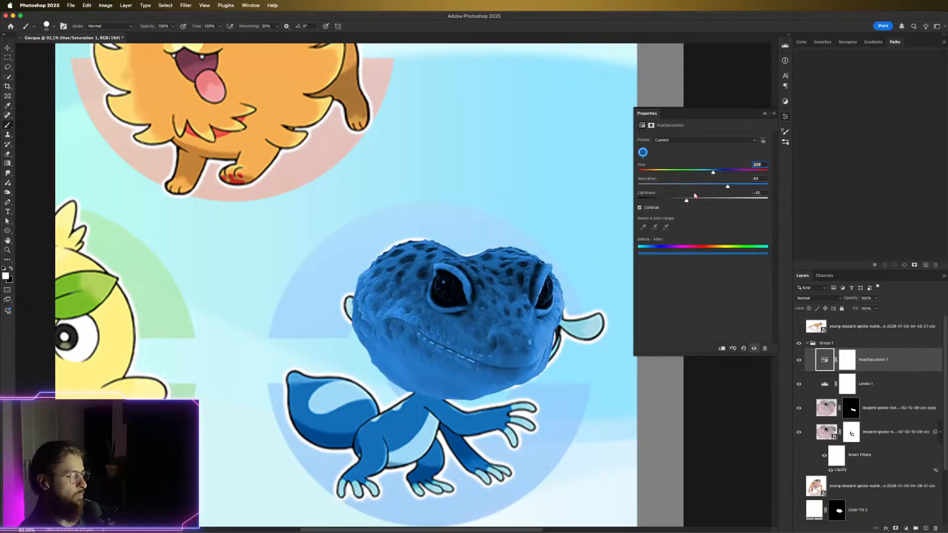
pyautogui.click(786, 117)
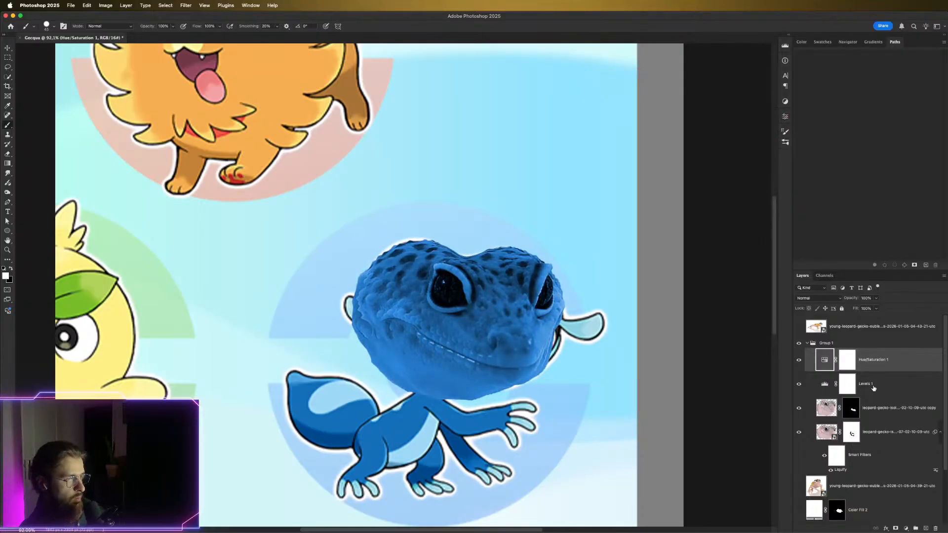
# Try reducing the blue Hue/Saturation adjustment over the underlying highlights with Blend If
pyautogui.click(847, 360)
pyautogui.doubleClick(859, 370)
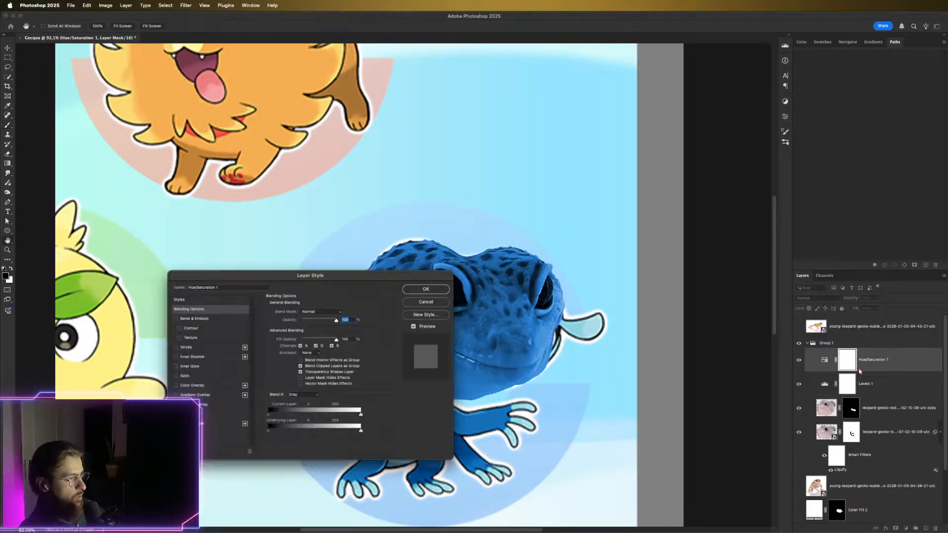
pyautogui.click(425, 301)
pyautogui.doubleClick(928, 361)
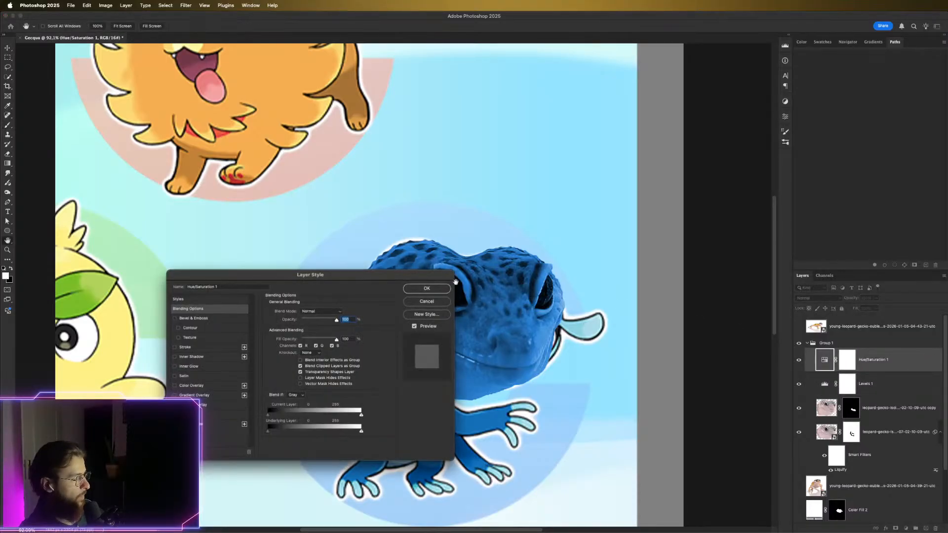
pyautogui.moveTo(454, 278); pyautogui.dragTo(867, 288)
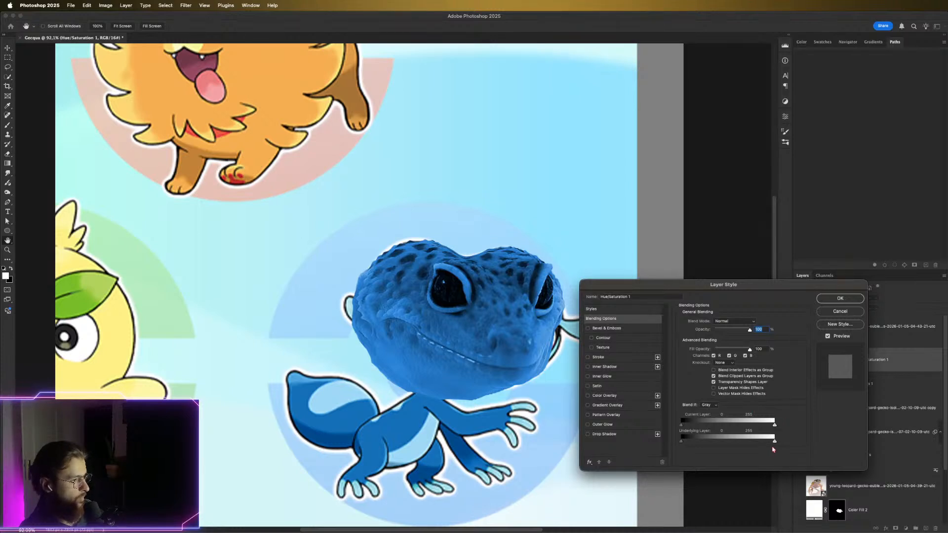
pyautogui.moveTo(770, 443)
pyautogui.mouseDown()
pyautogui.moveTo(725, 442)
pyautogui.moveTo(799, 446)
pyautogui.moveTo(705, 441)
pyautogui.moveTo(765, 443)
pyautogui.mouseUp()
pyautogui.click(840, 298)
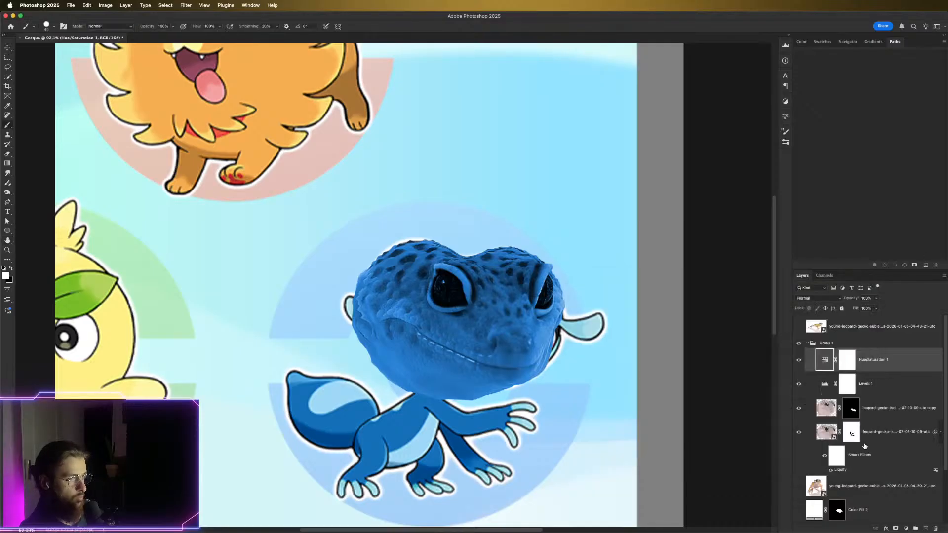
# Add a second Hue/Saturation adjustment directly above the gecko copy layer and desaturate the head to -100
pyautogui.click(893, 409)
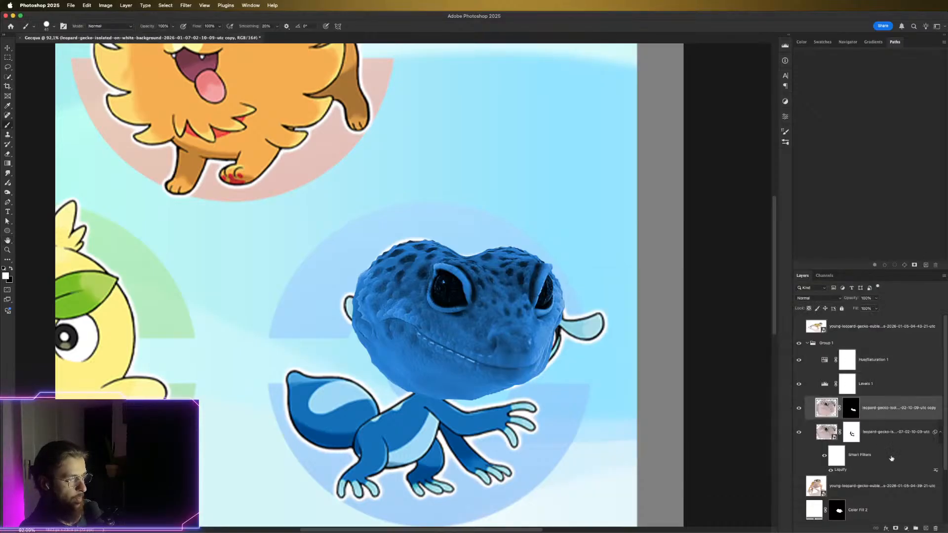
pyautogui.click(906, 528)
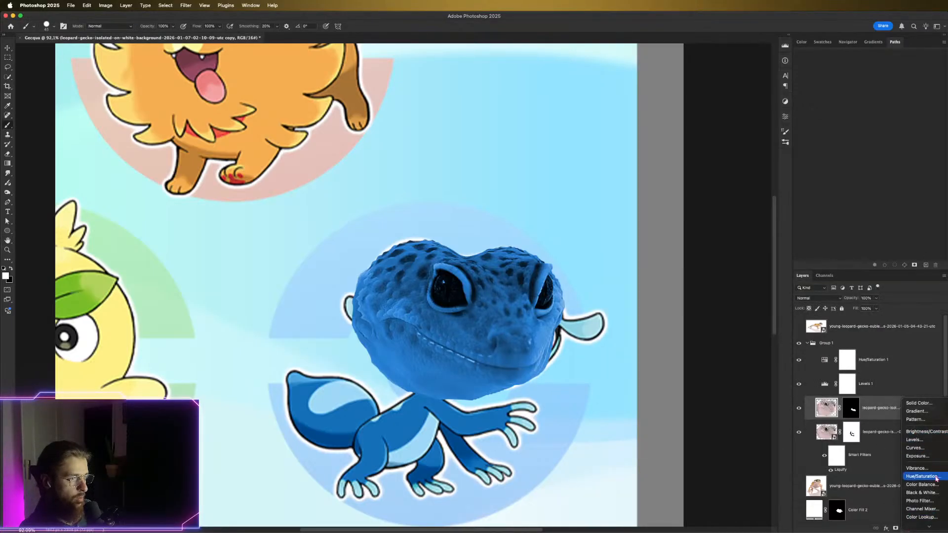
pyautogui.click(932, 477)
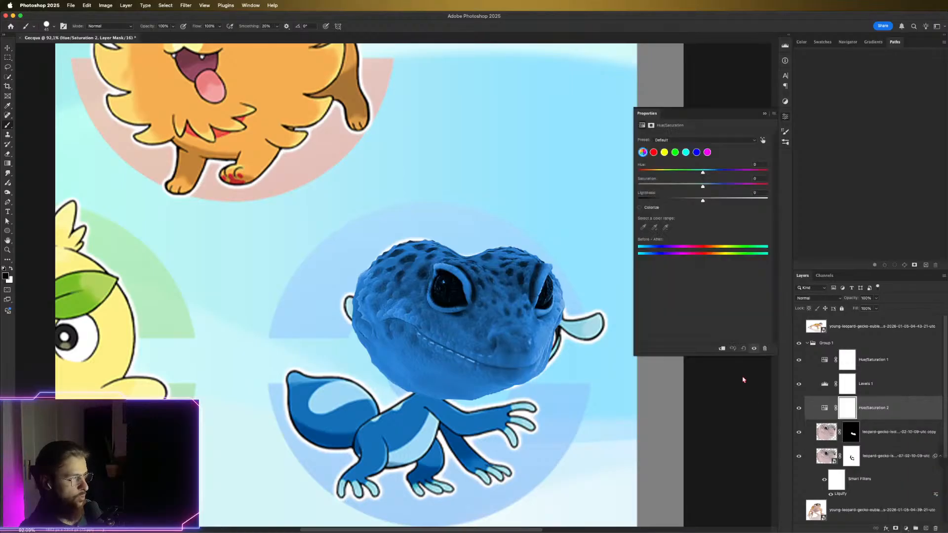
pyautogui.moveTo(675, 185); pyautogui.dragTo(642, 188)
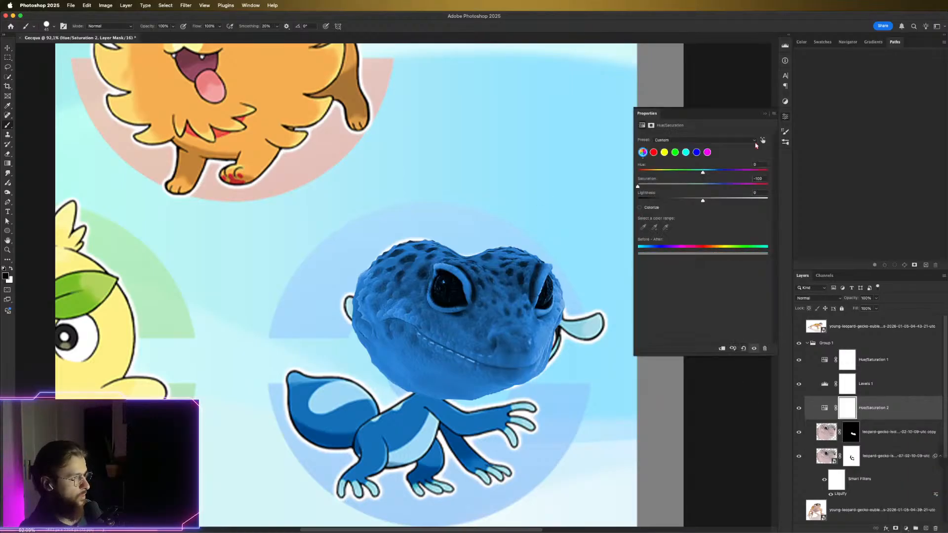
pyautogui.click(784, 116)
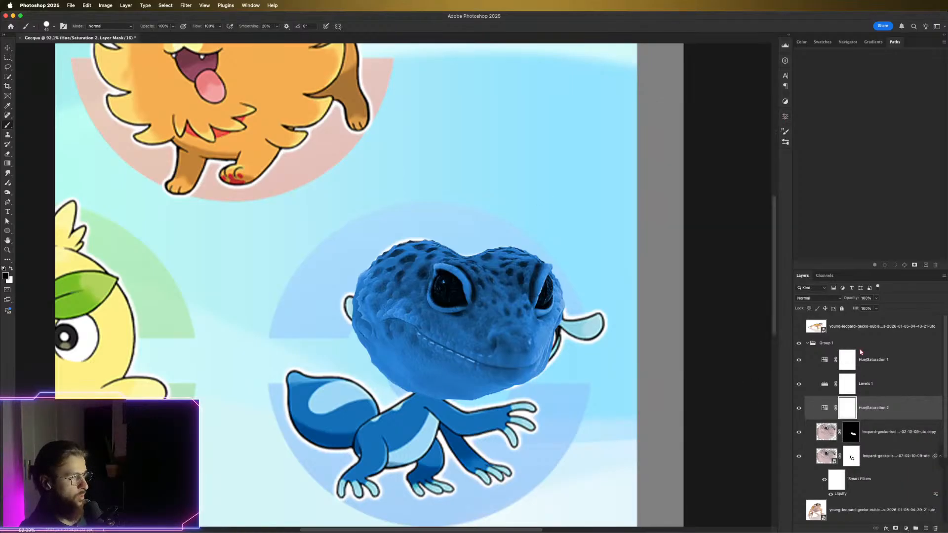
# Try a split underlying-highlight Blend If range on the blue Hue/Saturation layer, and undo it
pyautogui.click(883, 363)
pyautogui.doubleClick(928, 360)
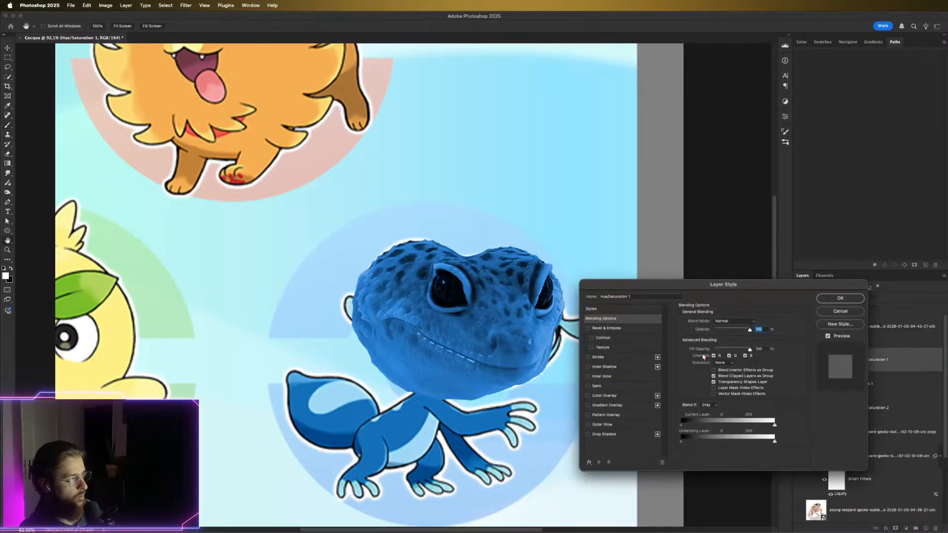
pyautogui.moveTo(775, 442); pyautogui.dragTo(802, 442)
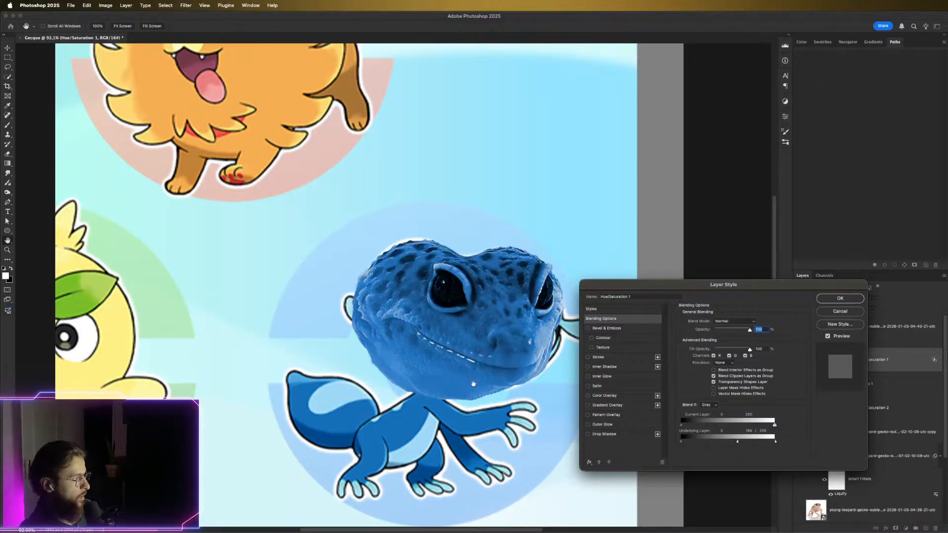
pyautogui.moveTo(474, 384); pyautogui.dragTo(440, 386)
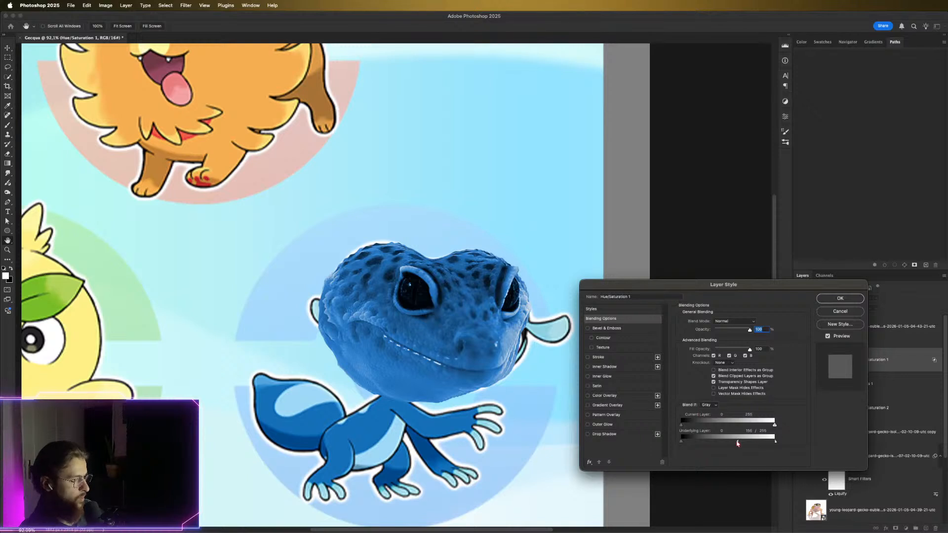
pyautogui.moveTo(737, 444)
pyautogui.mouseDown()
pyautogui.moveTo(706, 443)
pyautogui.moveTo(763, 444)
pyautogui.moveTo(700, 442)
pyautogui.moveTo(745, 447)
pyautogui.moveTo(727, 445)
pyautogui.mouseUp()
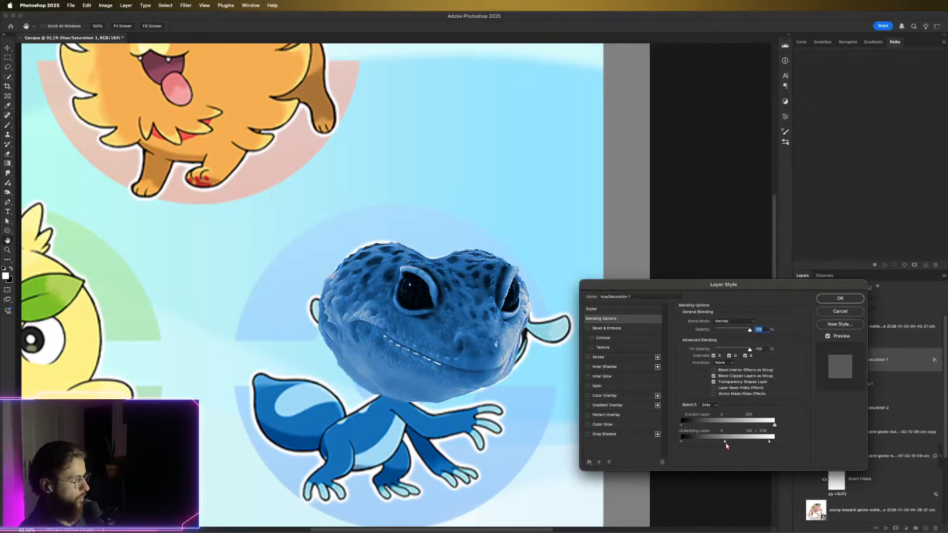
pyautogui.press('super+z')
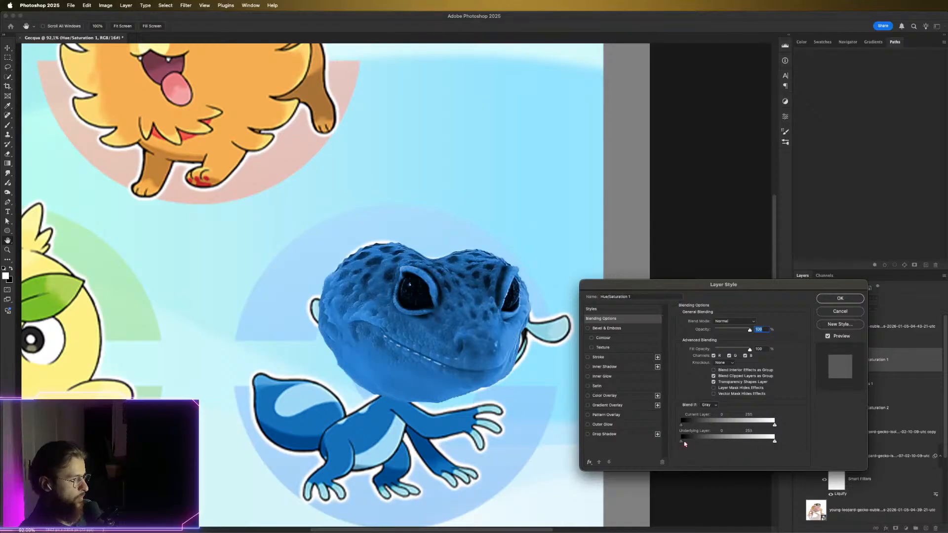
# Try a split underlying-shadow Blend If range on the blue Hue/Saturation layer and close its layer style settings
pyautogui.moveTo(684, 444)
pyautogui.mouseDown()
pyautogui.moveTo(719, 443)
pyautogui.moveTo(666, 442)
pyautogui.mouseUp()
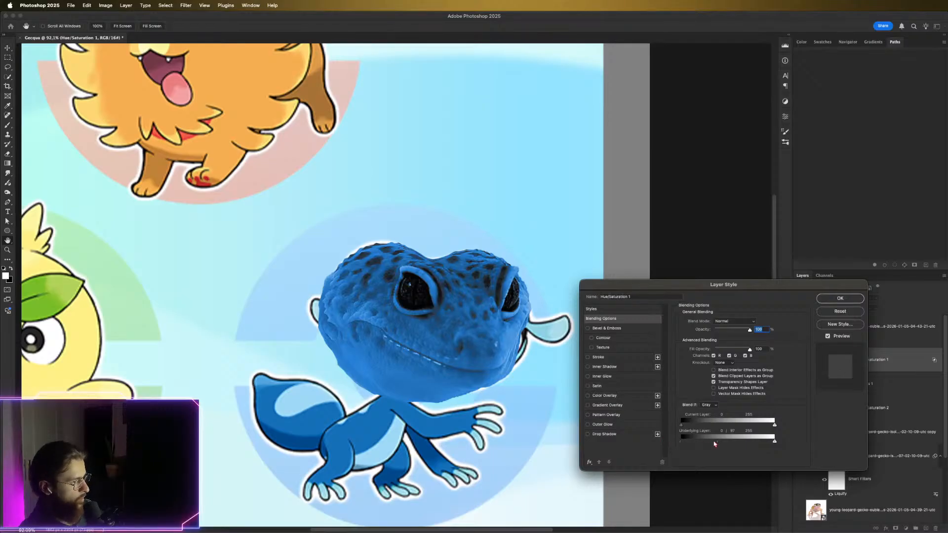
pyautogui.moveTo(718, 442); pyautogui.dragTo(673, 439)
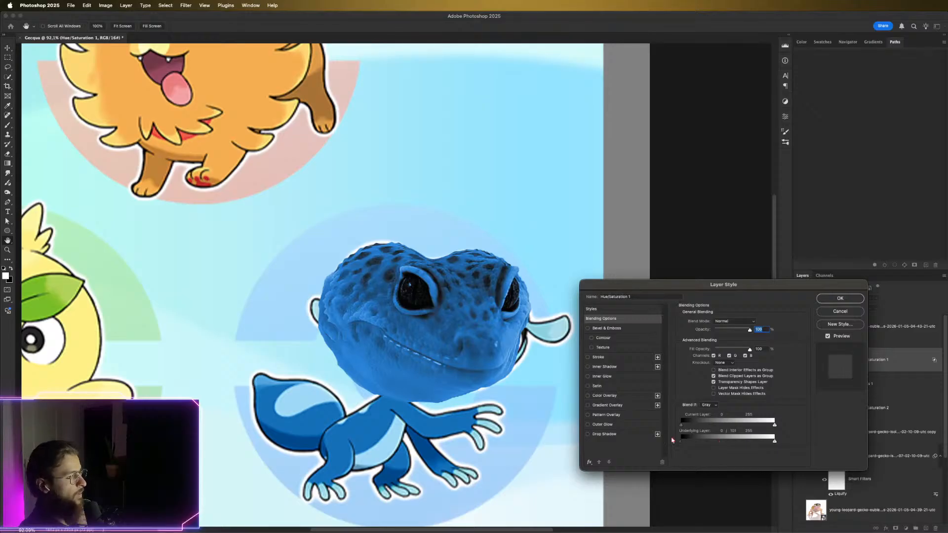
pyautogui.click(855, 300)
# Toggle the blue Hue/Saturation layer's visibility to compare the tinted gecko head with its desaturated version
pyautogui.click(799, 360)
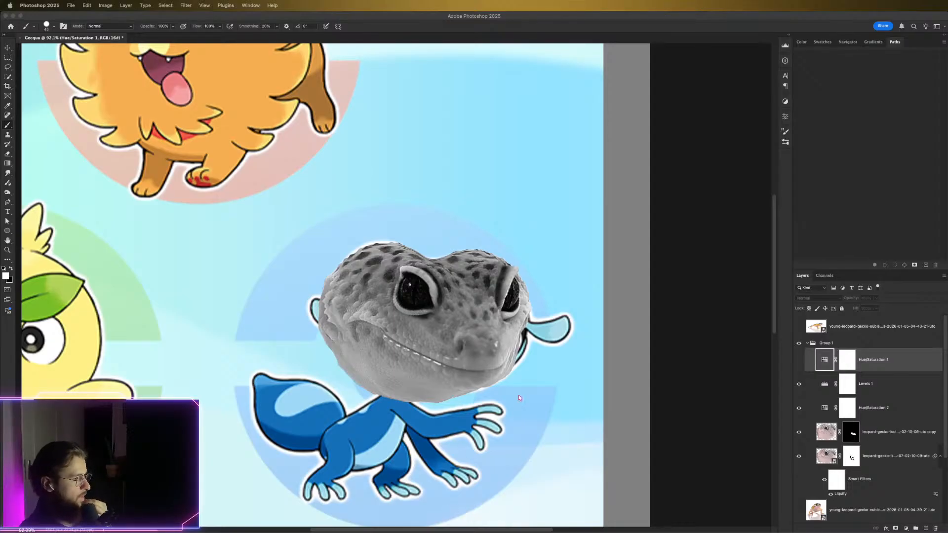
pyautogui.click(800, 362)
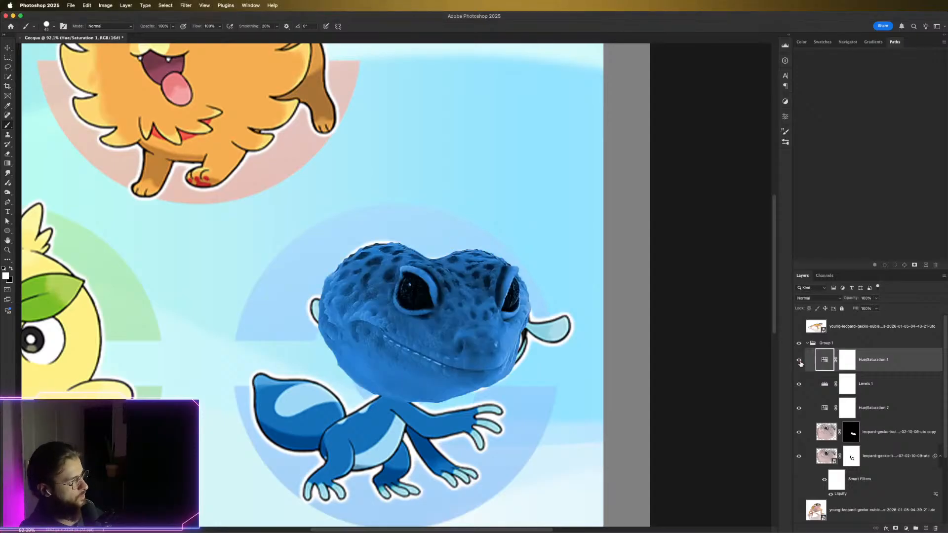
pyautogui.click(800, 363)
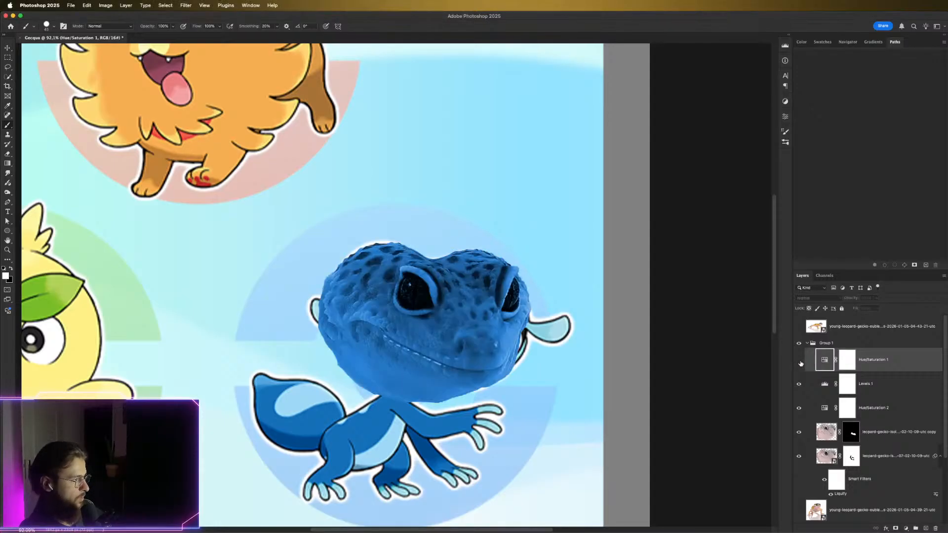
pyautogui.click(800, 362)
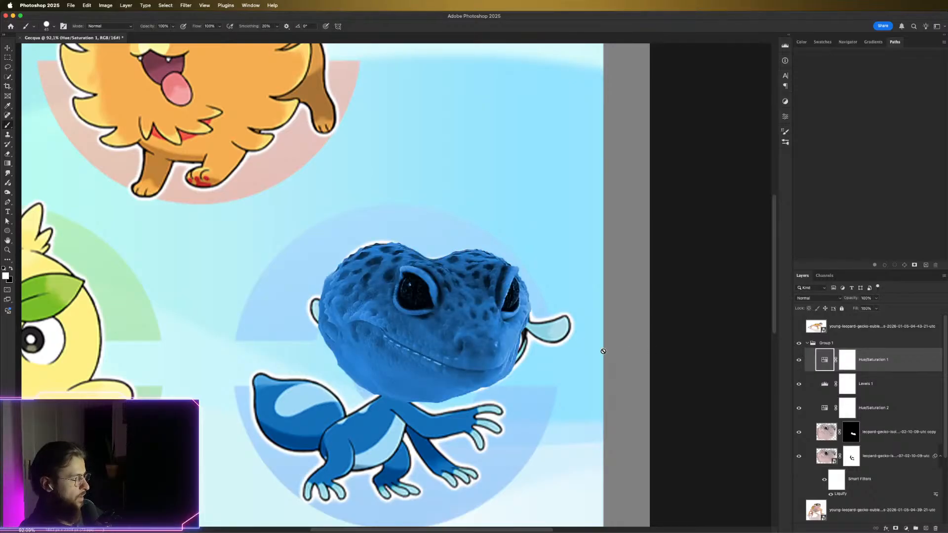
pyautogui.moveTo(561, 371); pyautogui.dragTo(644, 344)
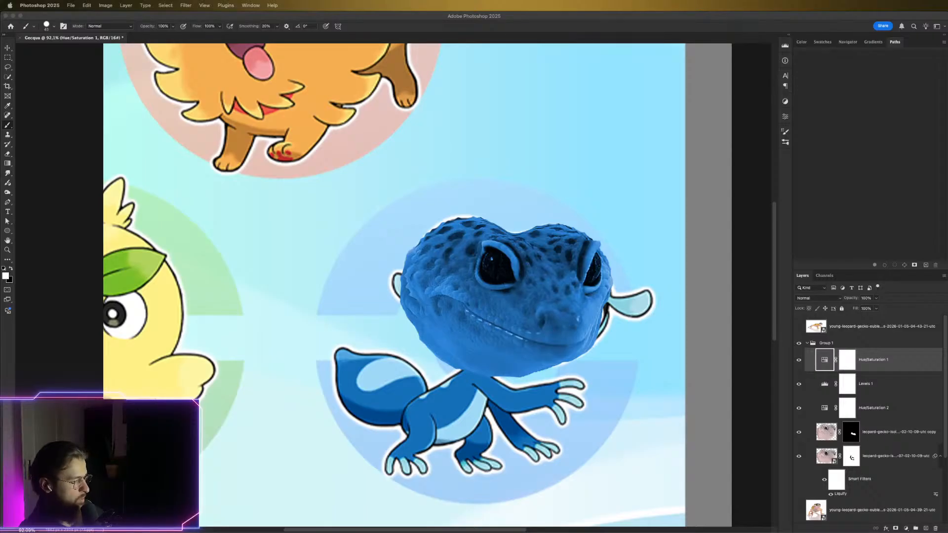
# Switch to the Chrome browser and look through the similar gecko photos on the open Envato leopard gecko page
pyautogui.press('super+Tab')
pyautogui.press('super+Tab')
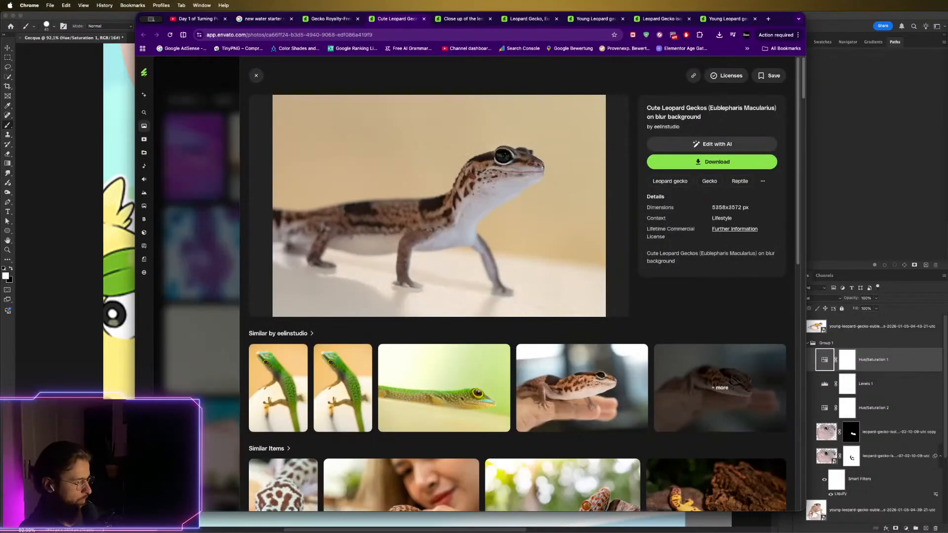
pyautogui.scroll(-10, 480, 284)
pyautogui.scroll(10, 534, 290)
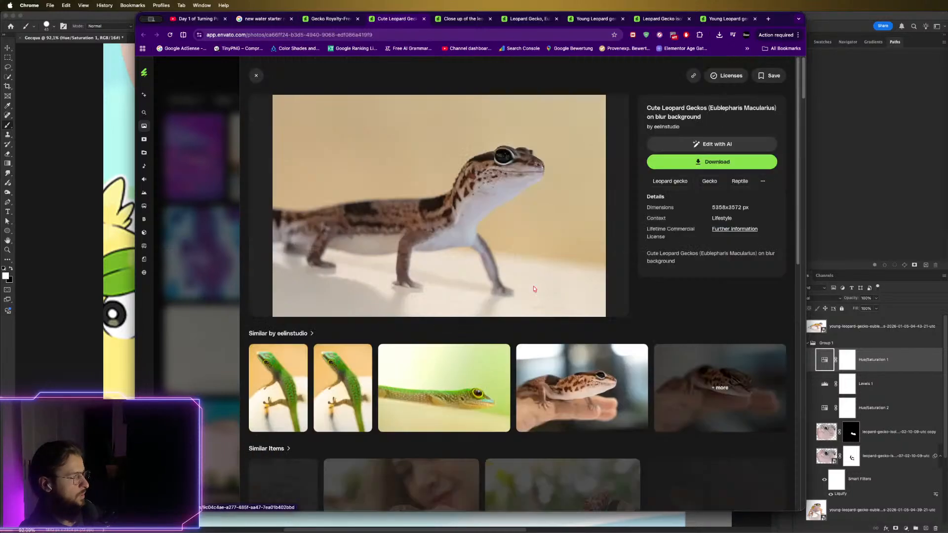
pyautogui.scroll(-10, 535, 292)
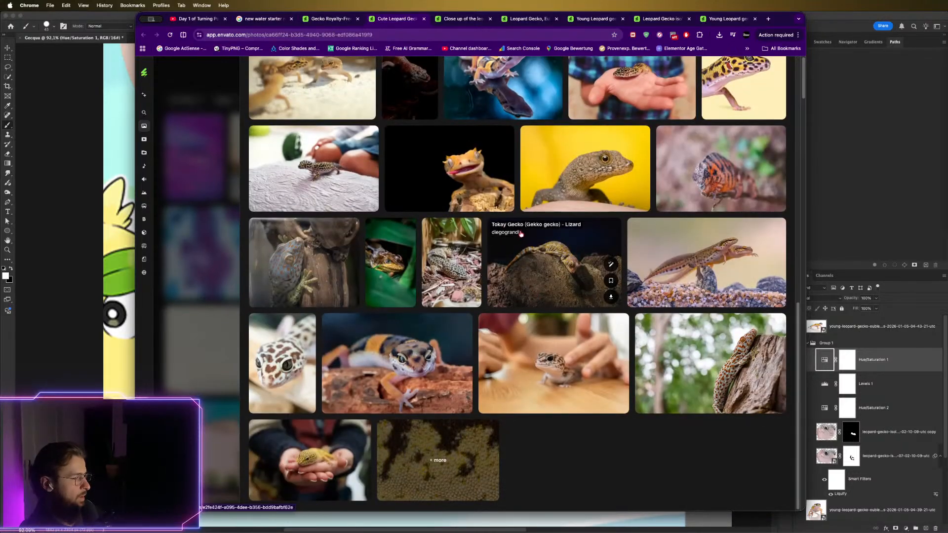
pyautogui.scroll(10, 519, 233)
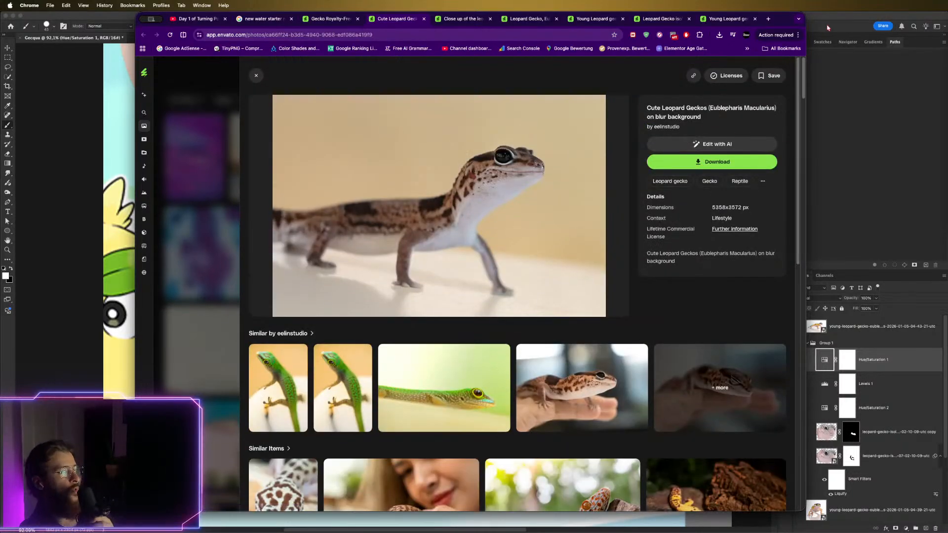
# Return to Photoshop and save the composite as Gecqua.psd in the PSD Artworks folder, using the Photoshop format
pyautogui.click(845, 20)
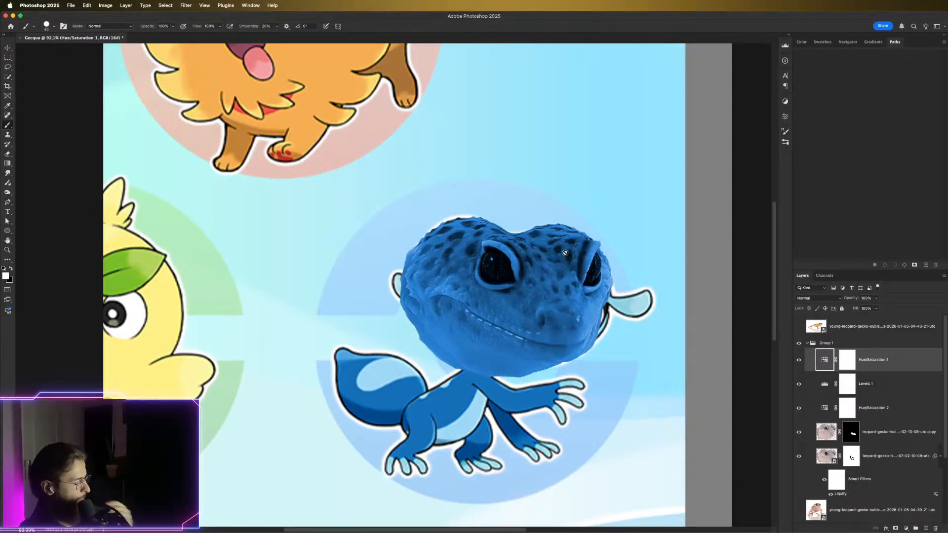
pyautogui.scroll(-5, 579, 292)
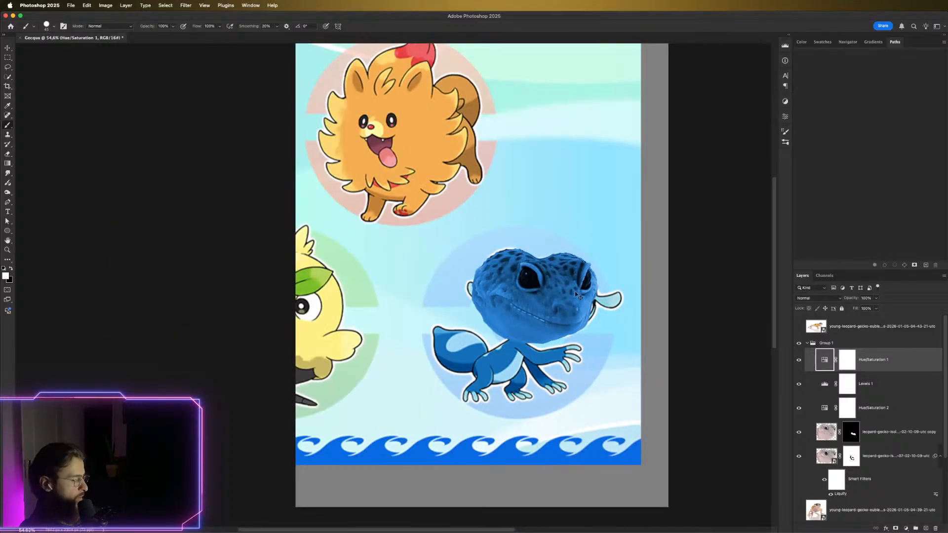
pyautogui.press('super+s')
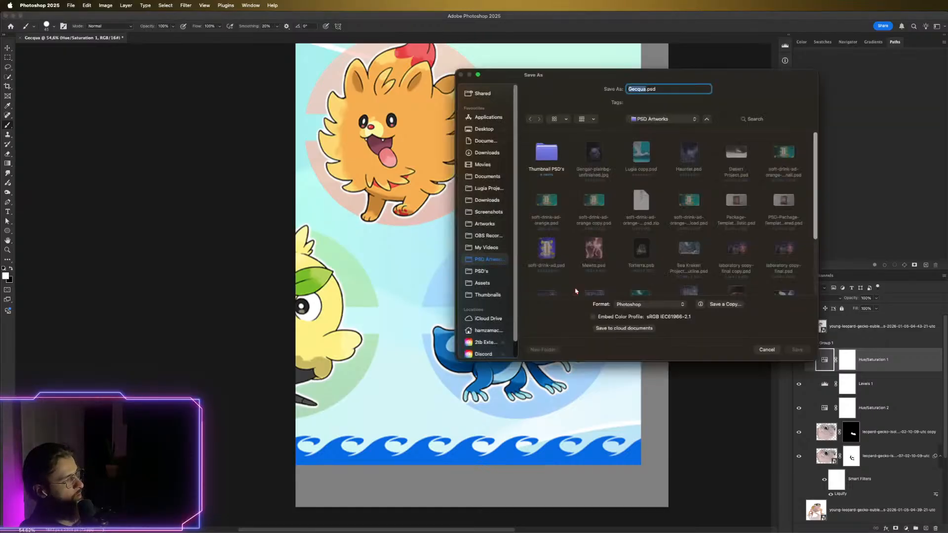
pyautogui.press('Return')
pyautogui.scroll(5, 575, 291)
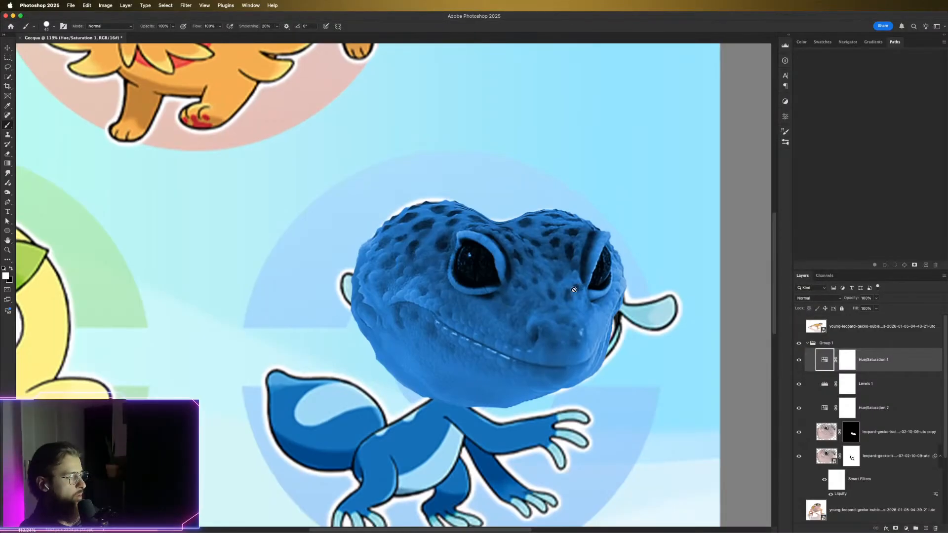
pyautogui.scroll(-2, 573, 290)
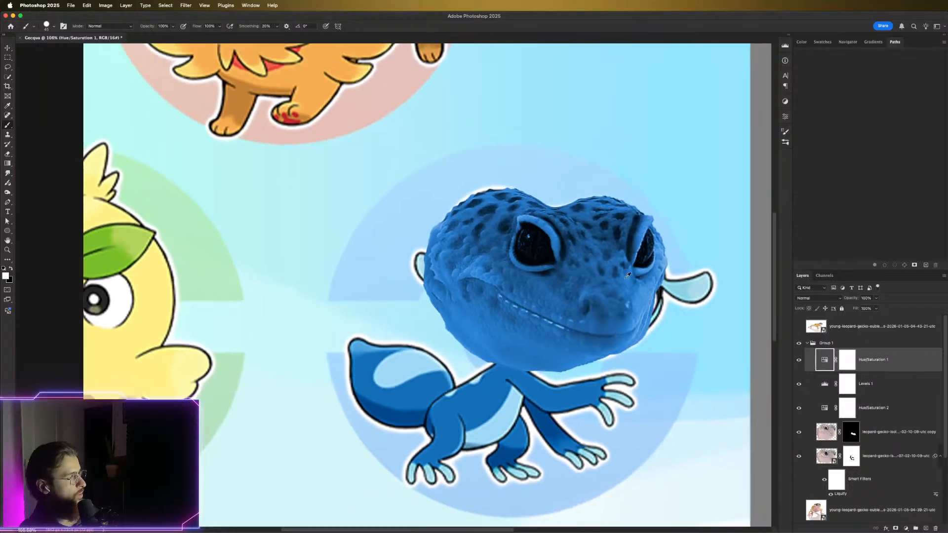
pyautogui.scroll(-2, 628, 274)
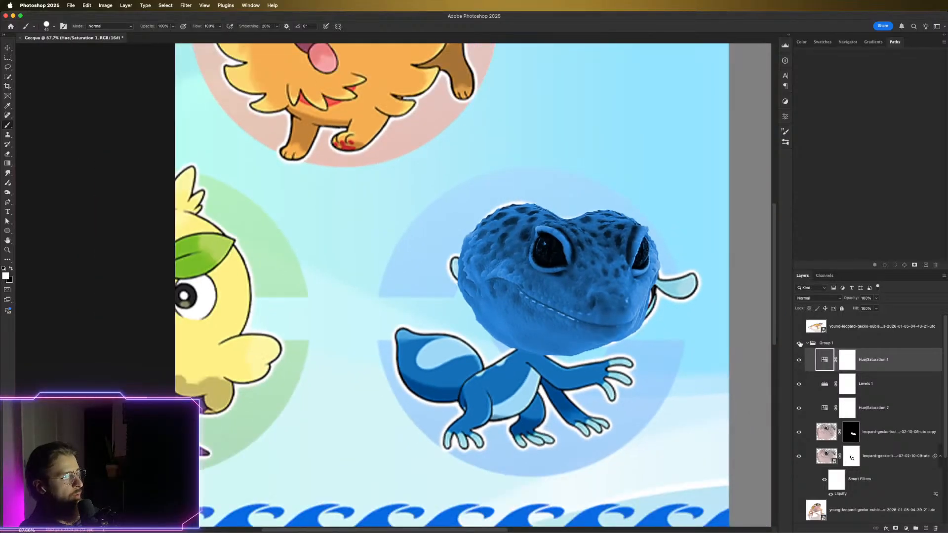